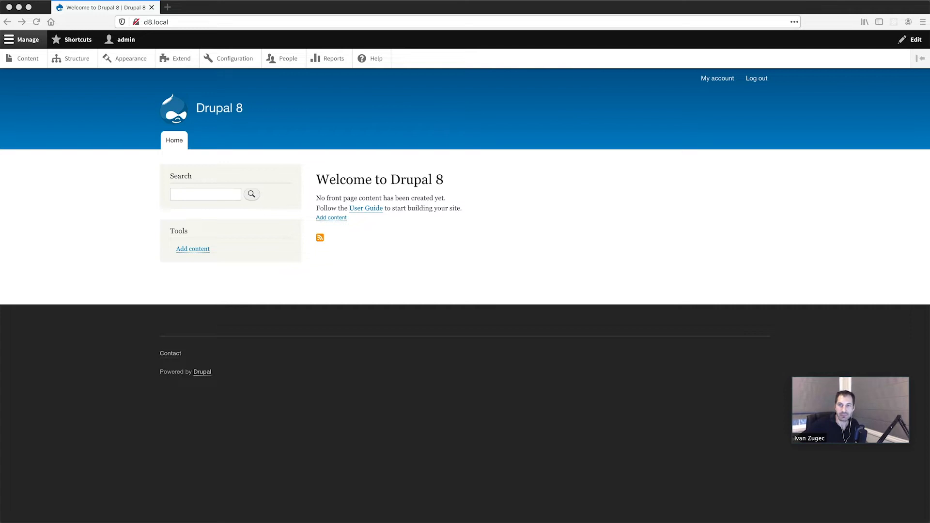
- Find the core Media module in the site's module list by filtering for "media" and install it
{"action": "left_click", "coordinate": [486, 187]}
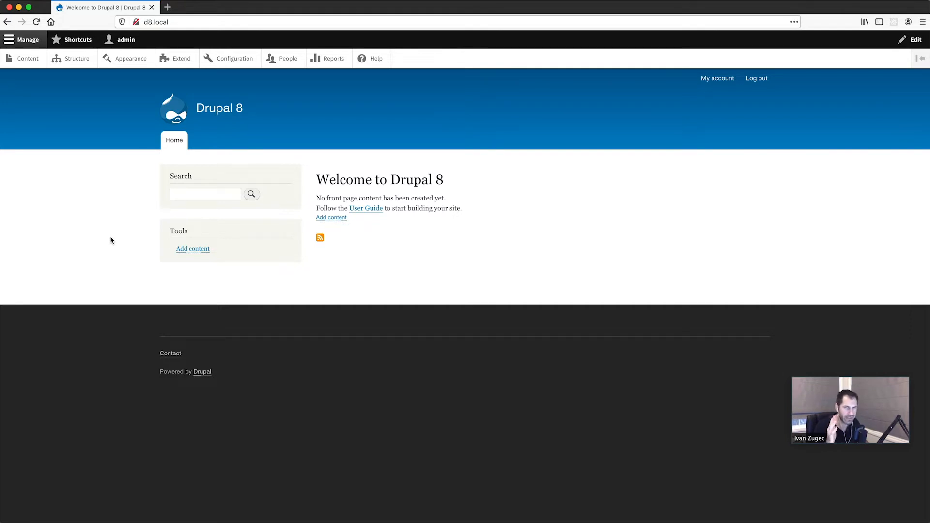
{"action": "left_click", "coordinate": [181, 59]}
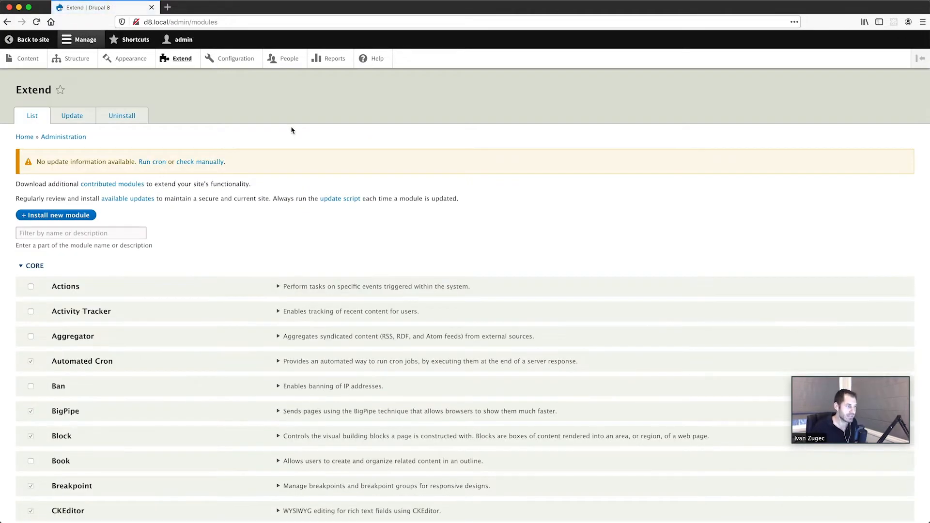
{"action": "left_click", "coordinate": [60, 232]}
{"action": "type", "text": "media"}
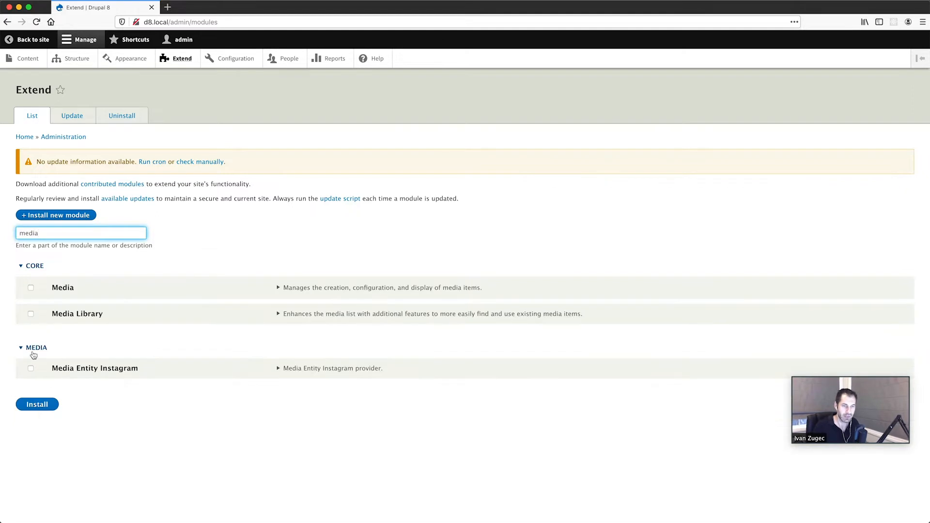
{"action": "left_click", "coordinate": [33, 354]}
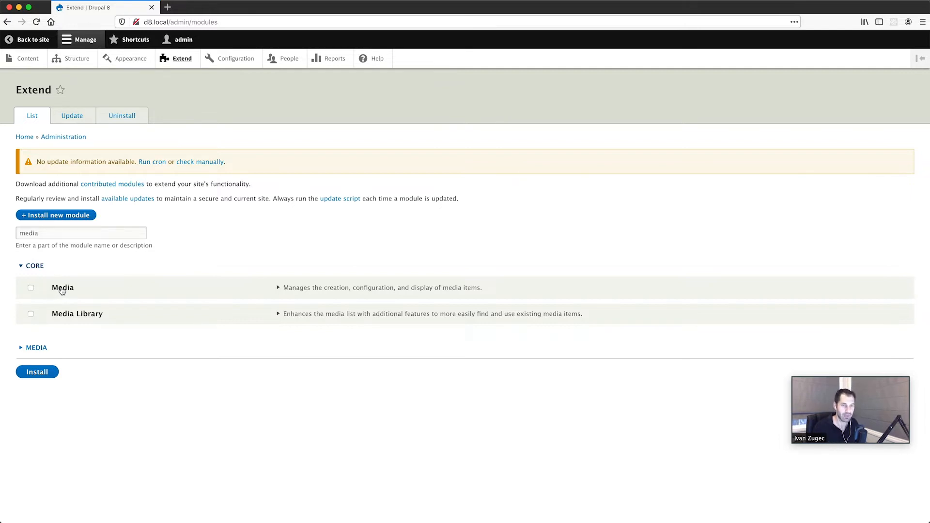
{"action": "left_click", "coordinate": [62, 289]}
{"action": "left_click", "coordinate": [44, 373]}
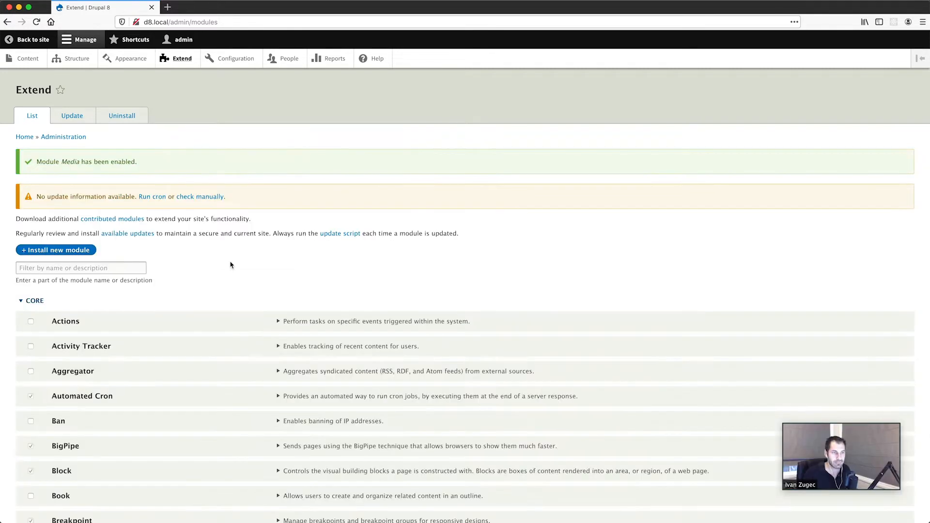
- Filter the module list by "media" to check the Media module's installation status
{"action": "left_click", "coordinate": [105, 268]}
{"action": "type", "text": "media"}
{"action": "left_click", "coordinate": [316, 273]}
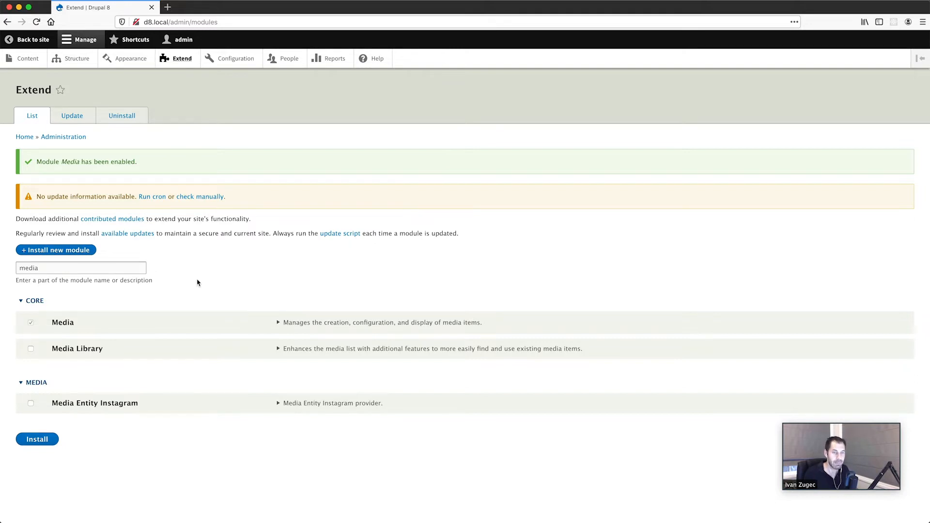
- Open the site's Media content listing and view the Performance page's cache-clearing options in a separate browser tab
{"action": "left_click", "coordinate": [37, 64]}
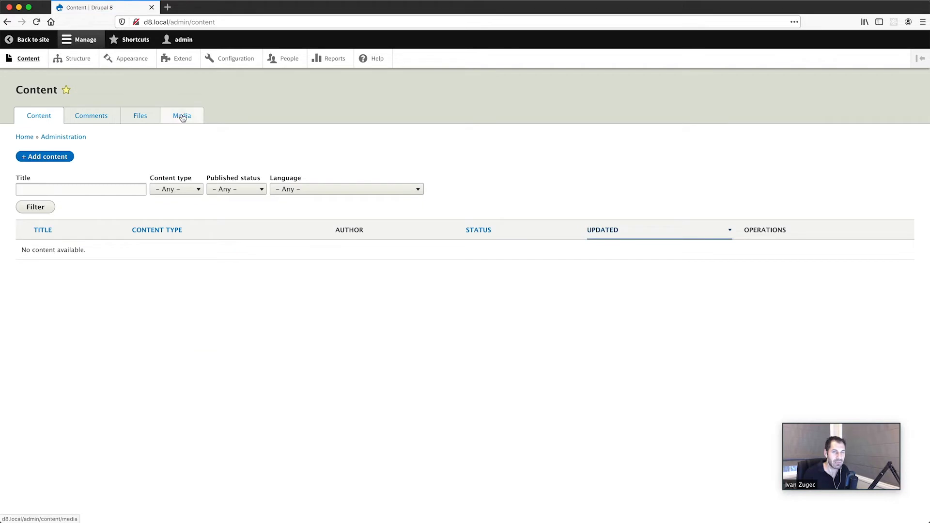
{"action": "left_click", "coordinate": [183, 116]}
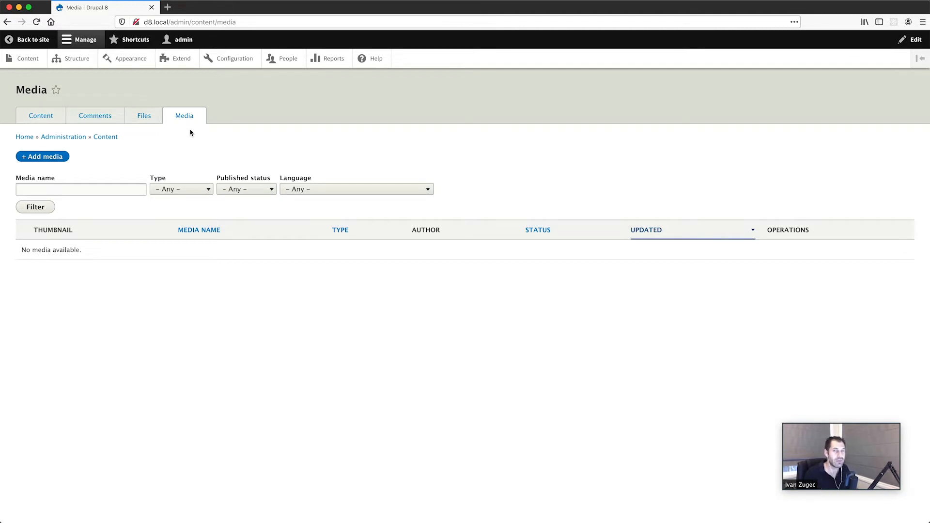
{"action": "middle_click", "coordinate": [232, 58]}
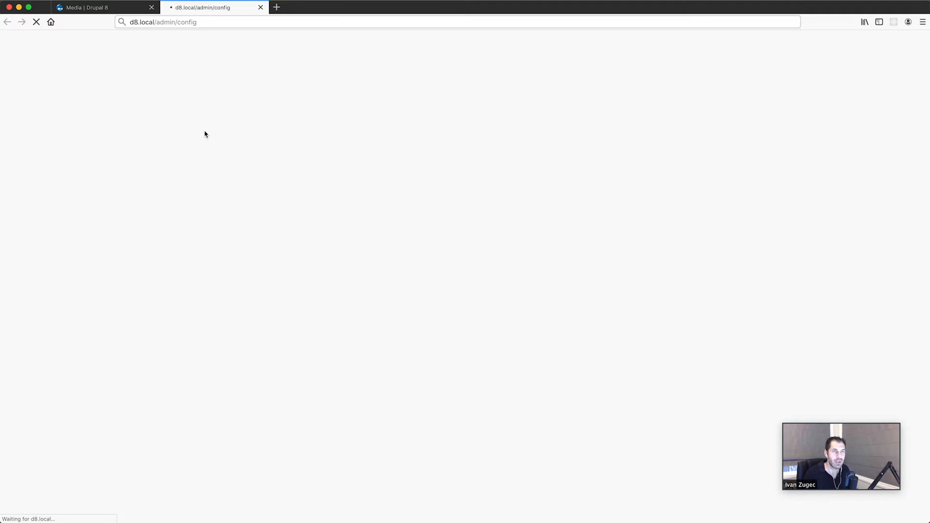
{"action": "left_click", "coordinate": [66, 335]}
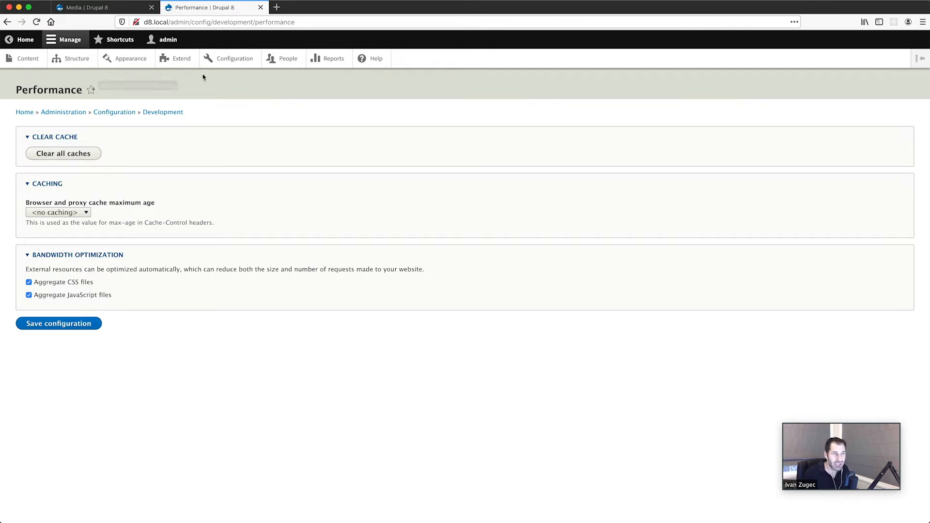
{"action": "left_click", "coordinate": [260, 8]}
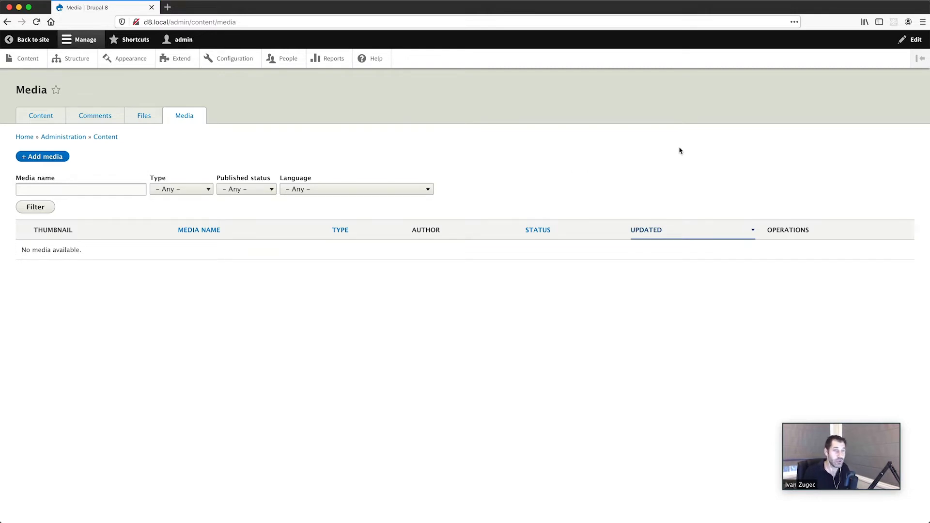
- Look up the Media view in the site's Views list in a separate browser tab, closing that tab when done
{"action": "middle_click", "coordinate": [89, 60]}
{"action": "left_click", "coordinate": [248, 9]}
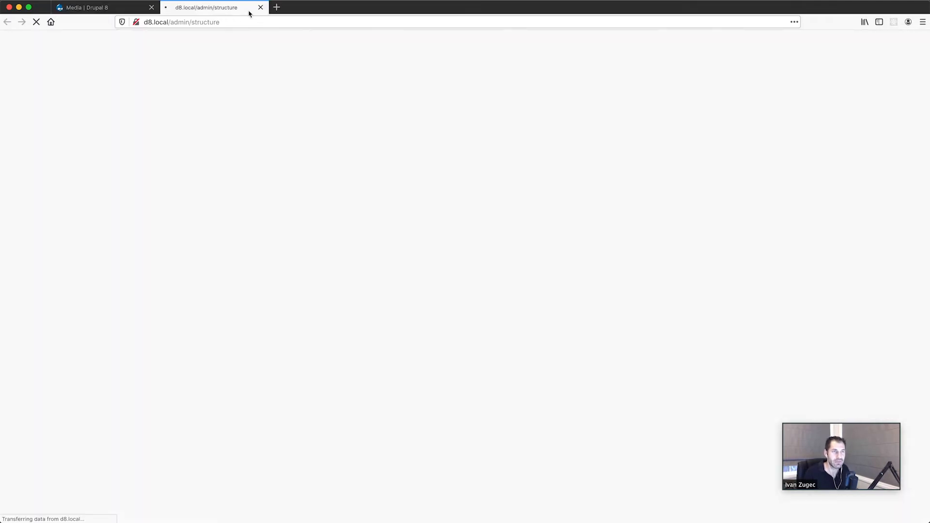
{"action": "left_click", "coordinate": [47, 415]}
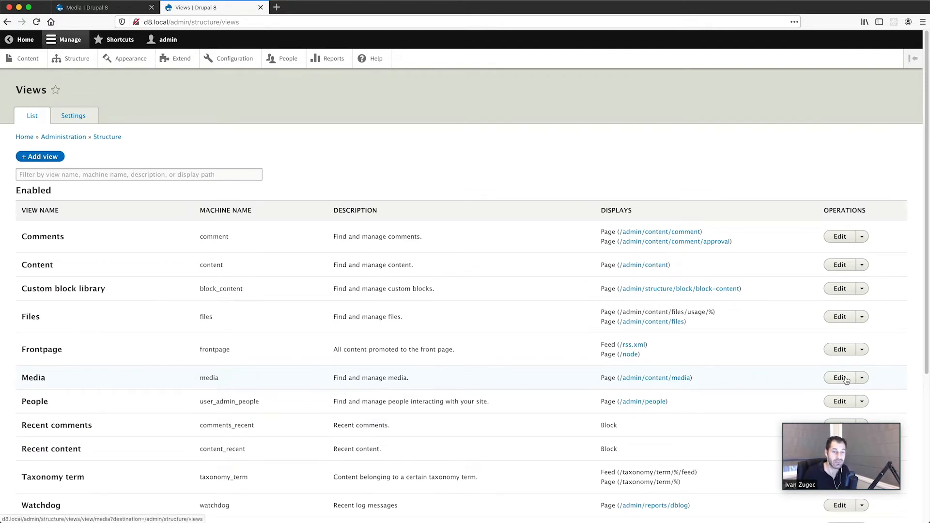
{"action": "left_click", "coordinate": [260, 9]}
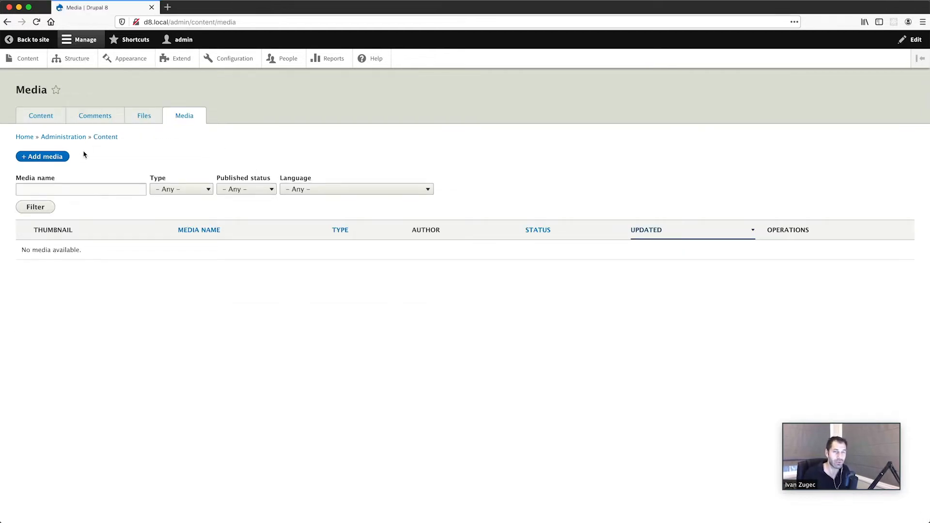
- View the available media types, return to the Media listing, and open the Add content page in another browser tab for comparison
{"action": "left_click", "coordinate": [51, 158]}
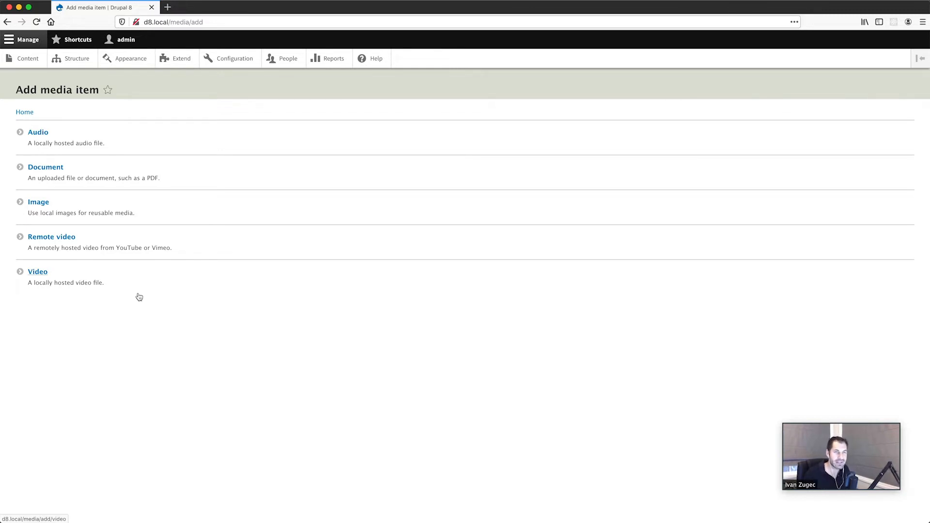
{"action": "left_click", "coordinate": [9, 23]}
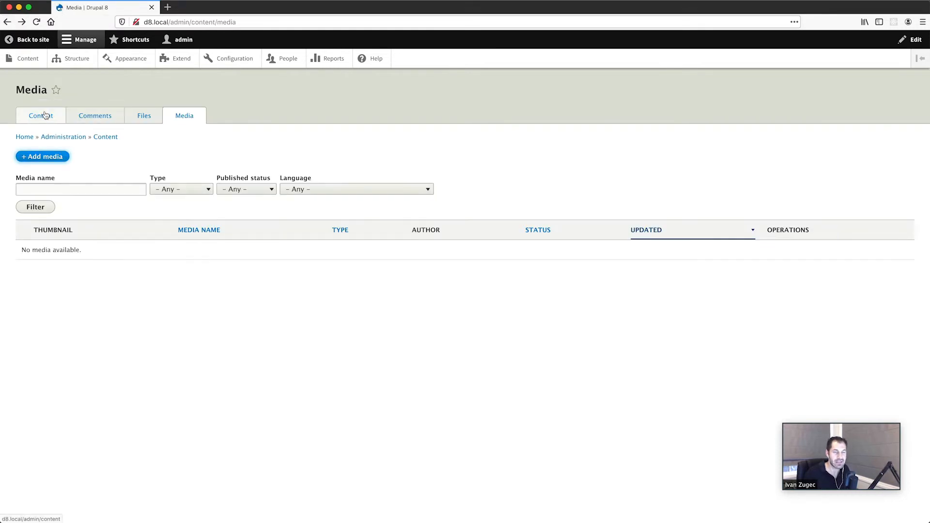
{"action": "left_click", "coordinate": [63, 115], "text": "super"}
{"action": "left_click", "coordinate": [197, 7]}
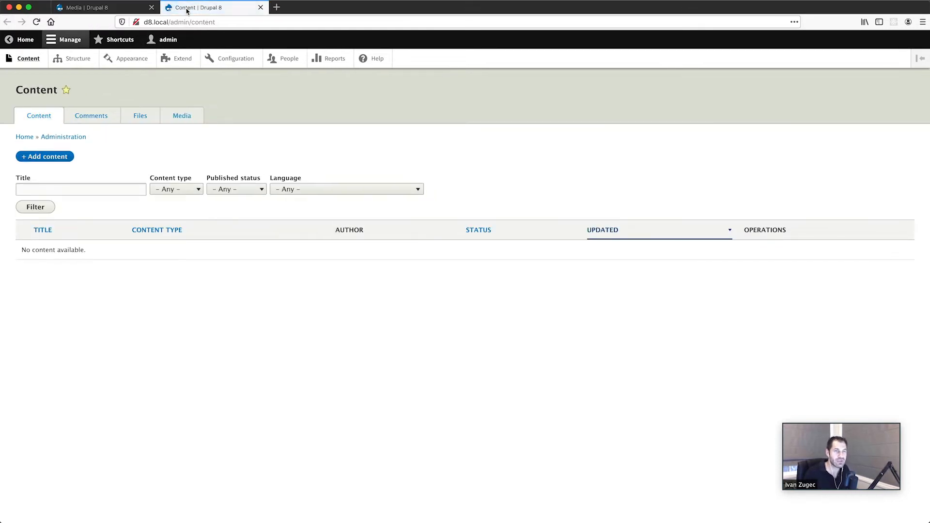
{"action": "left_click", "coordinate": [45, 158]}
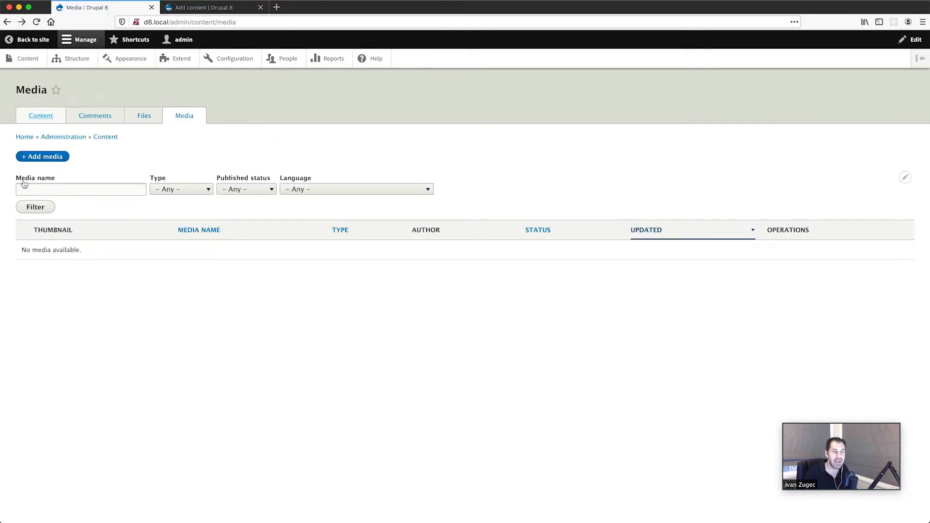
- Open the Add Audio form from the media type list and examine its allowed file types, enlarging the page to 120%
{"action": "left_click", "coordinate": [33, 158]}
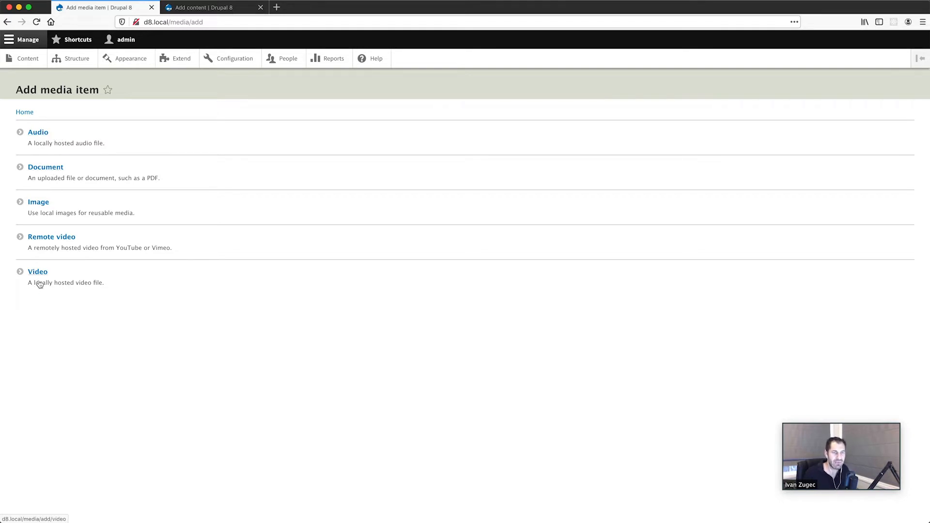
{"action": "left_click", "coordinate": [47, 132]}
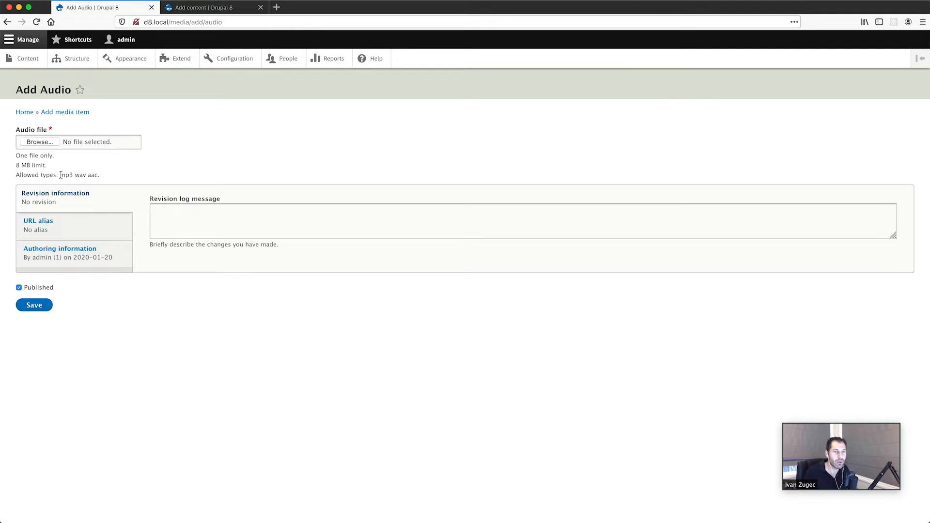
{"action": "left_click_drag", "start_coordinate": [61, 175], "coordinate": [105, 180]}
{"action": "key", "text": "super+plus"}
{"action": "key", "text": "super+plus"}
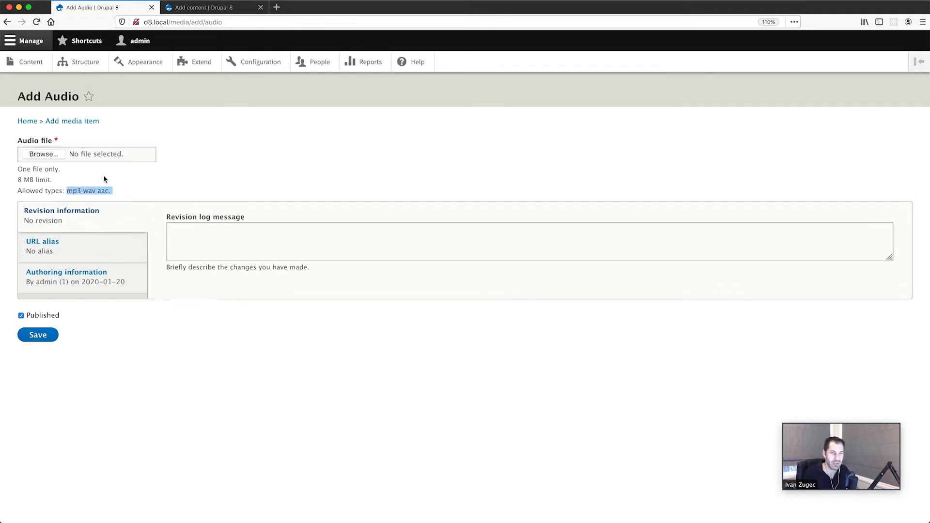
{"action": "left_click", "coordinate": [124, 203]}
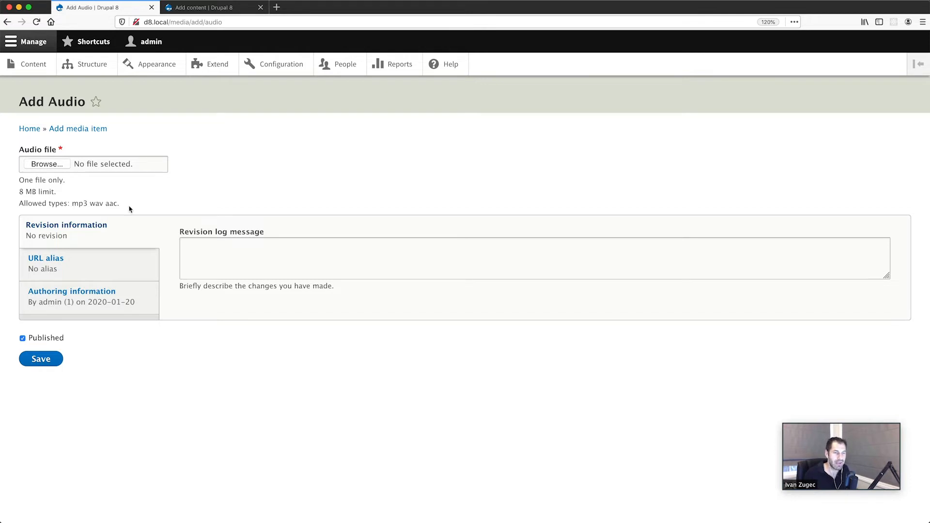
- Examine the allowed file types on the Add Document and Add Video forms, returning to the media type list
{"action": "left_click", "coordinate": [8, 22]}
{"action": "left_click", "coordinate": [71, 191]}
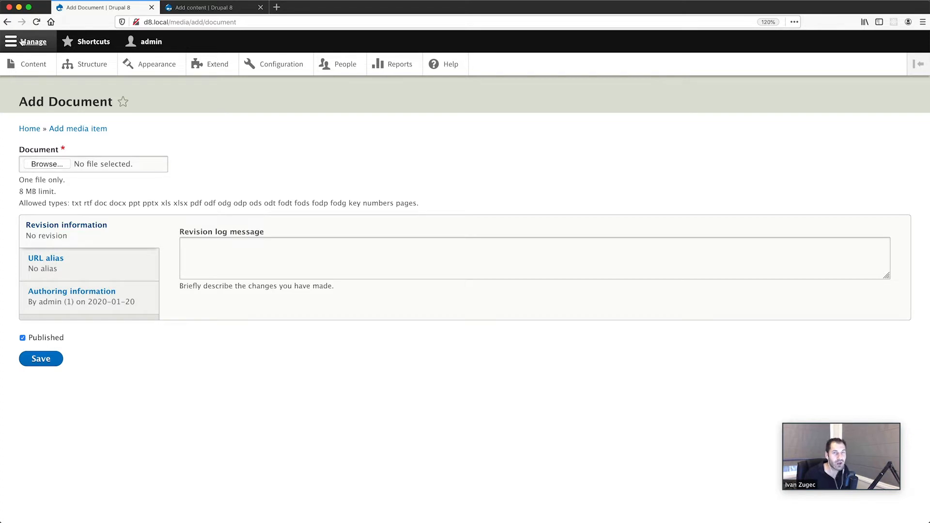
{"action": "left_click", "coordinate": [8, 22]}
{"action": "left_click", "coordinate": [56, 319]}
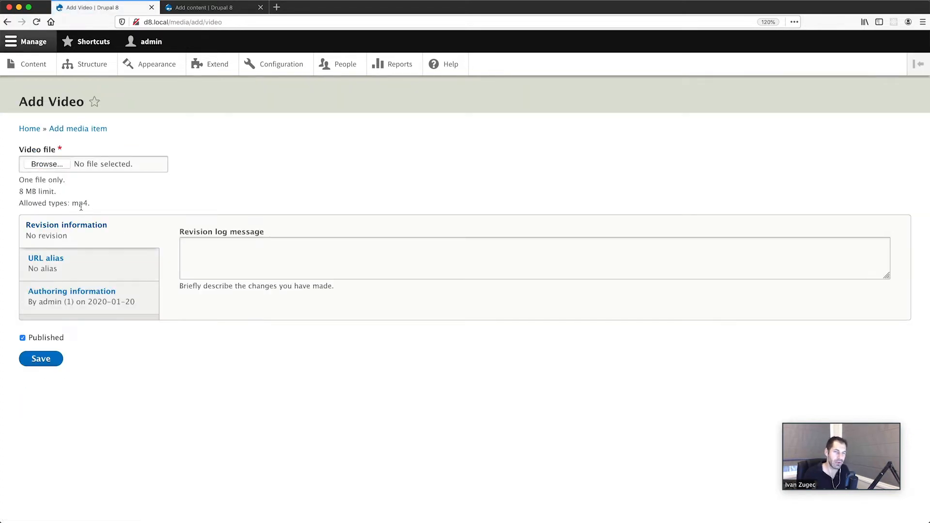
{"action": "left_click", "coordinate": [8, 22]}
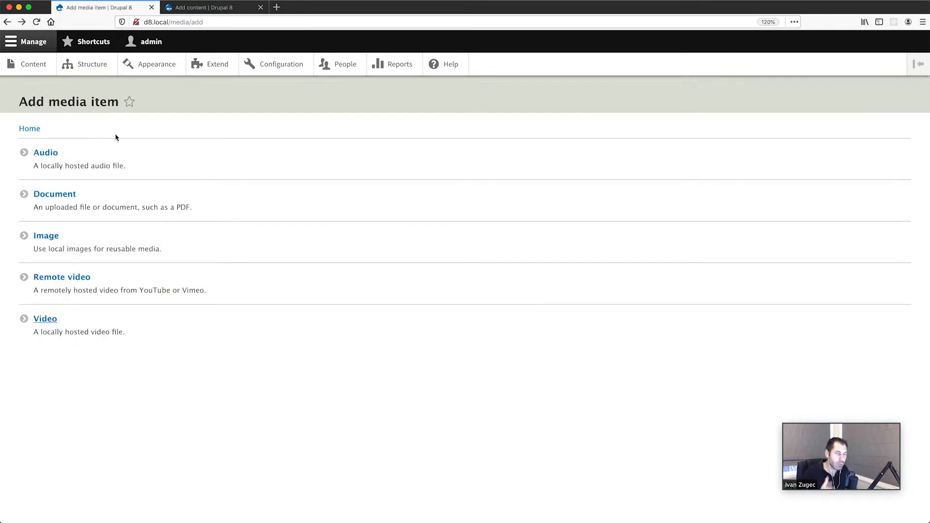
{"action": "left_click", "coordinate": [54, 324]}
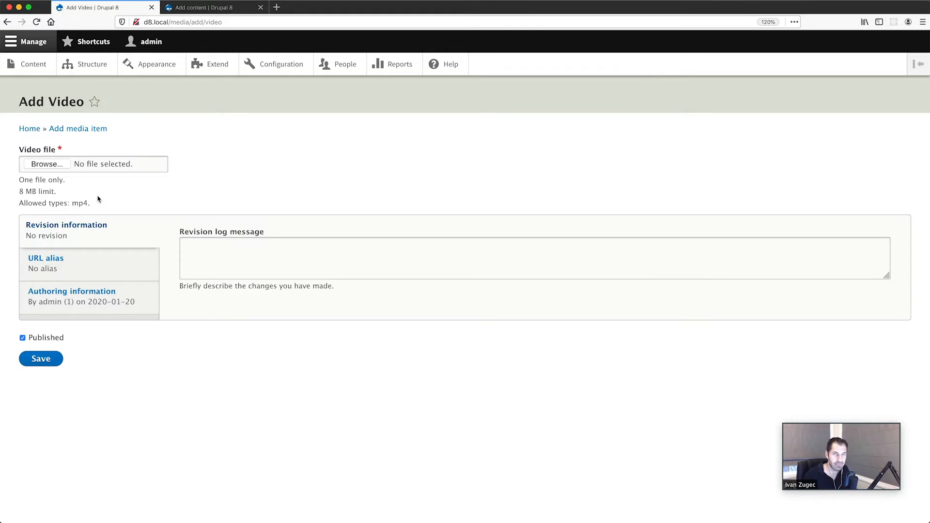
{"action": "left_click", "coordinate": [8, 22]}
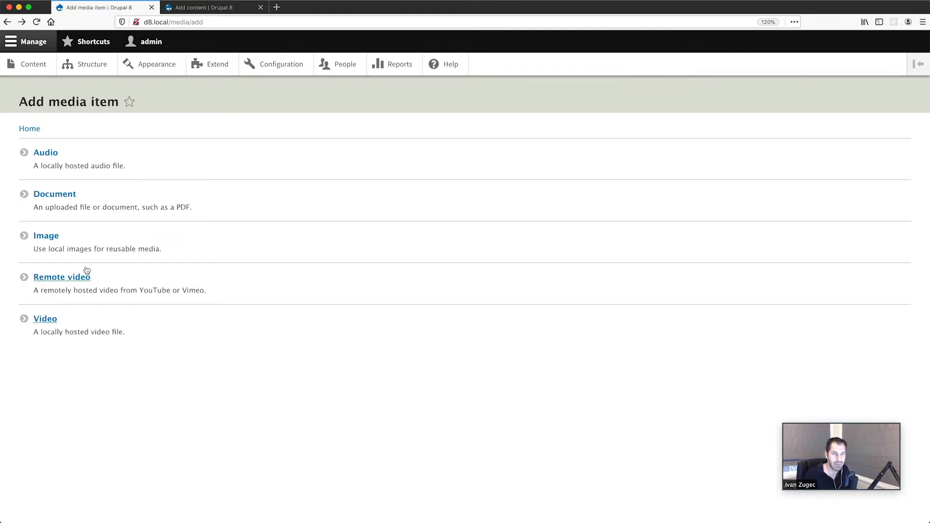
- Examine the Video URL field and supported services on the Add Remote video form, returning to the media type list
{"action": "left_click", "coordinate": [79, 277]}
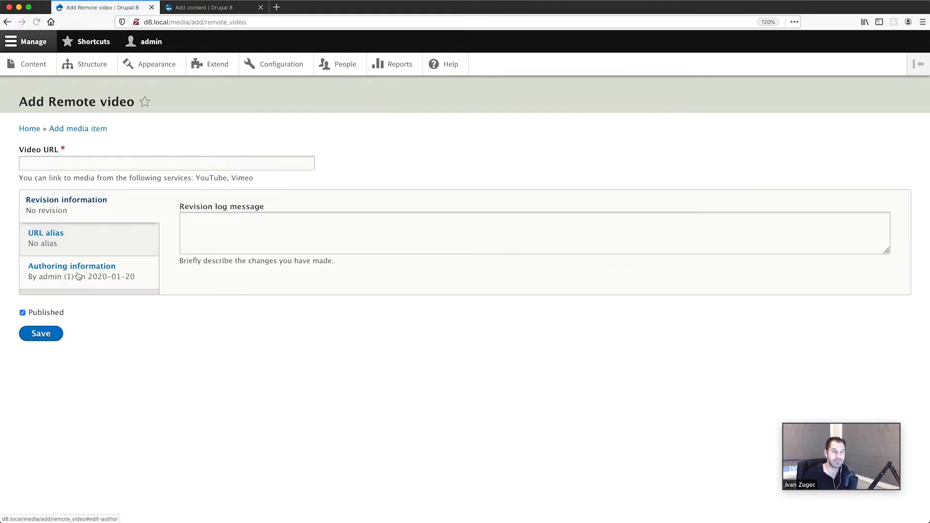
{"action": "left_click", "coordinate": [44, 158]}
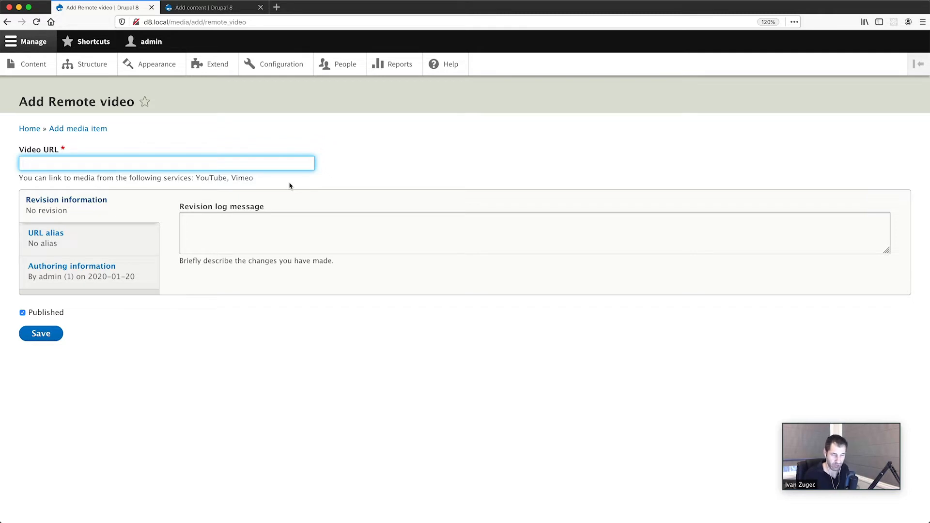
{"action": "left_click", "coordinate": [7, 22]}
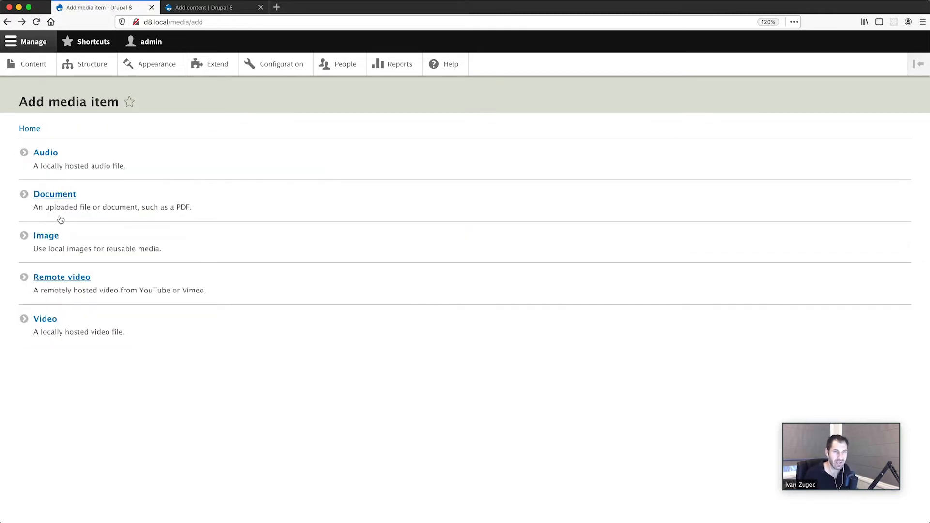
- Examine the allowed file types on the Add Image form, returning to the media type list
{"action": "left_click", "coordinate": [61, 247]}
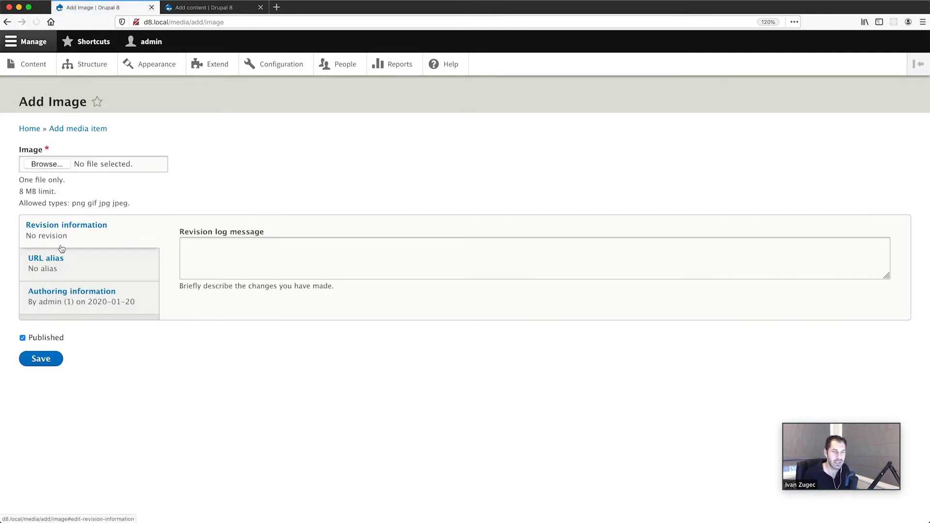
{"action": "left_click_drag", "start_coordinate": [101, 203], "coordinate": [111, 204]}
{"action": "left_click", "coordinate": [124, 204]}
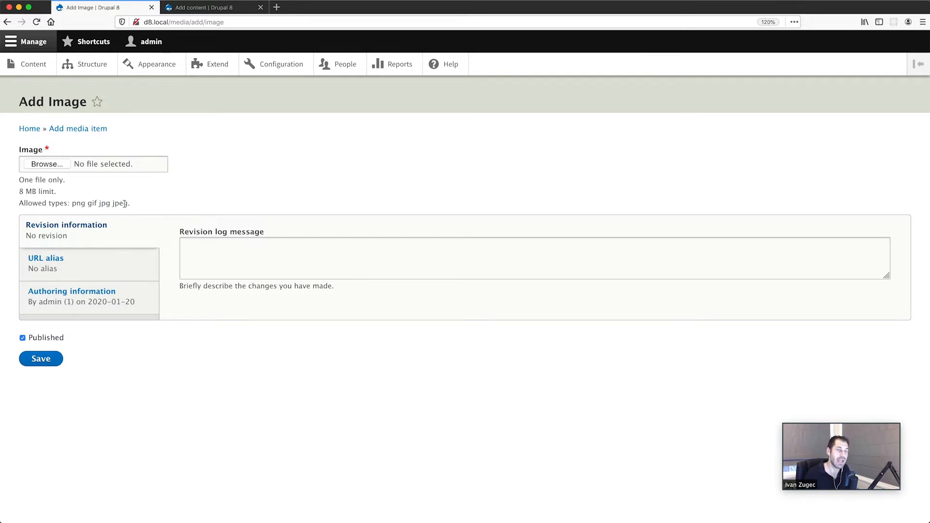
{"action": "left_click", "coordinate": [7, 22]}
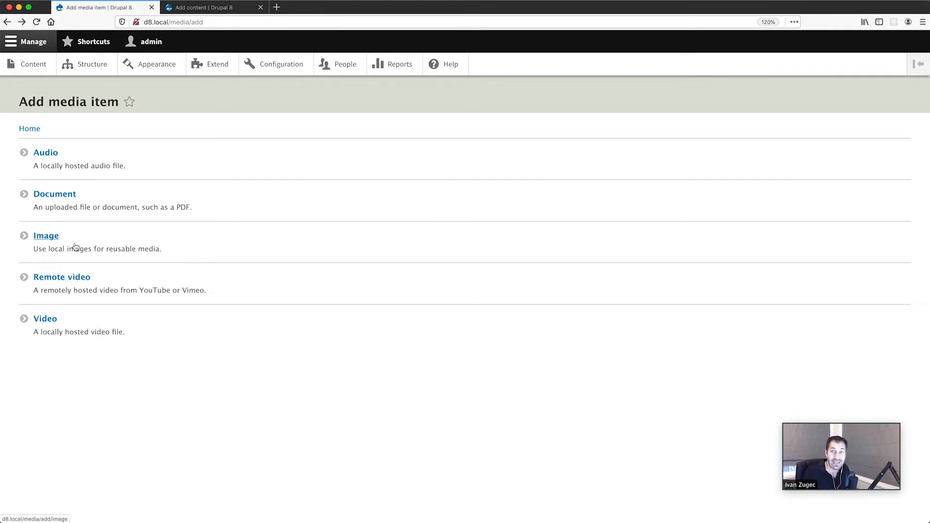
- Create an Image media item from 2019-12-19_06-42-20.jpeg with the alternative text "Test image" and save it
{"action": "left_click", "coordinate": [44, 236]}
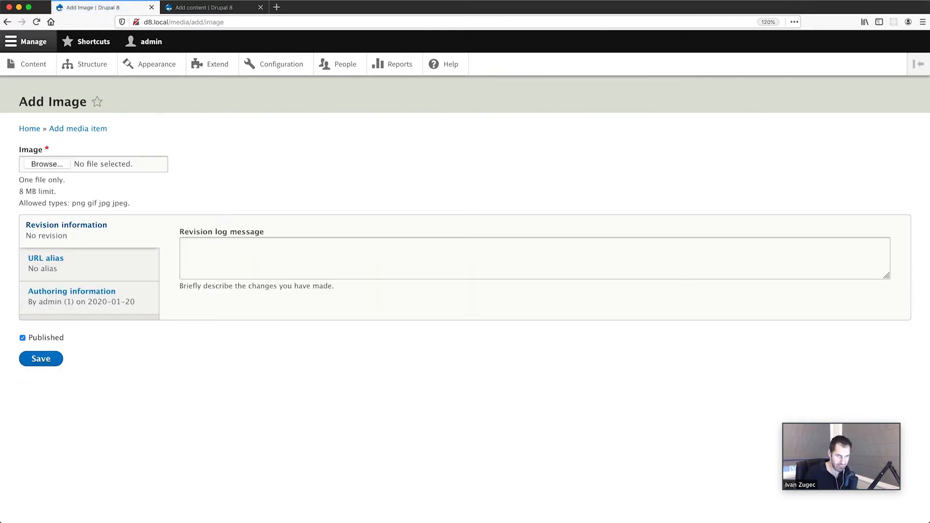
{"action": "left_click_drag", "start_coordinate": [0, 141], "coordinate": [92, 165]}
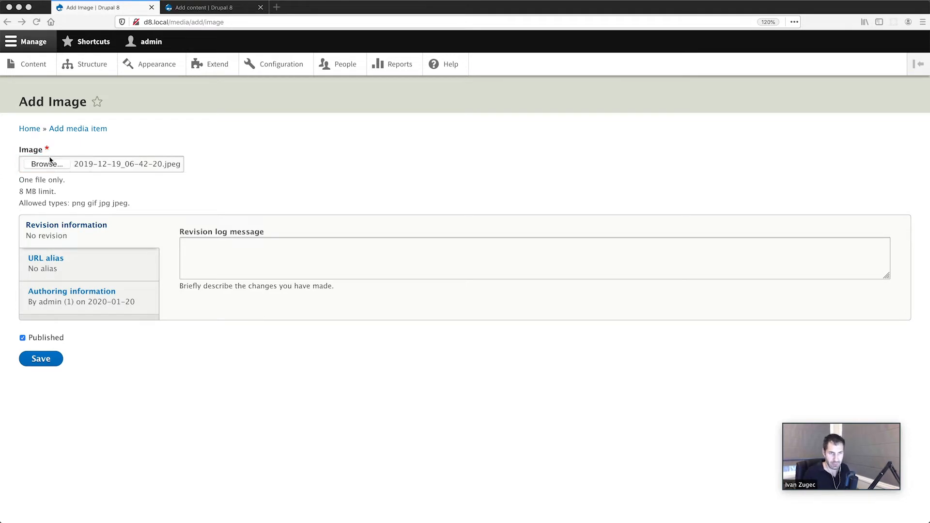
{"action": "left_click", "coordinate": [171, 180]}
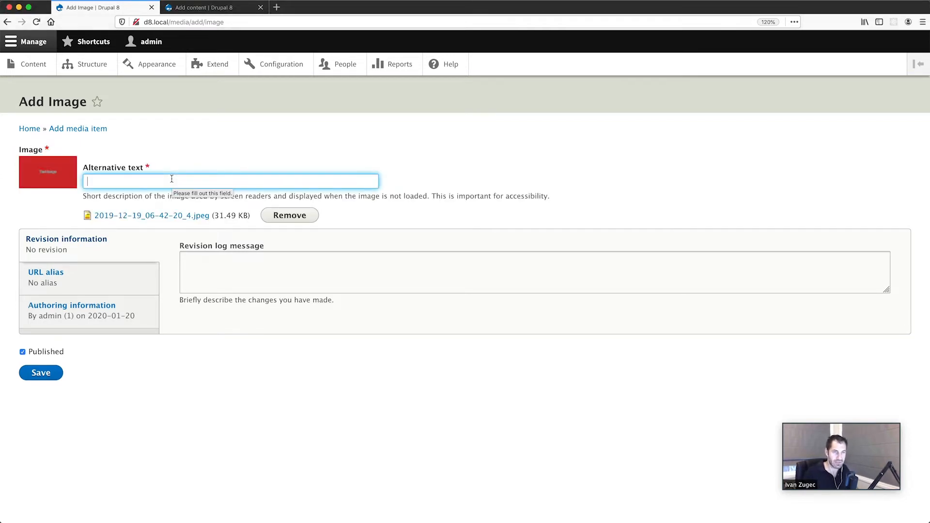
{"action": "type", "text": "Test image"}
{"action": "left_click", "coordinate": [30, 375]}
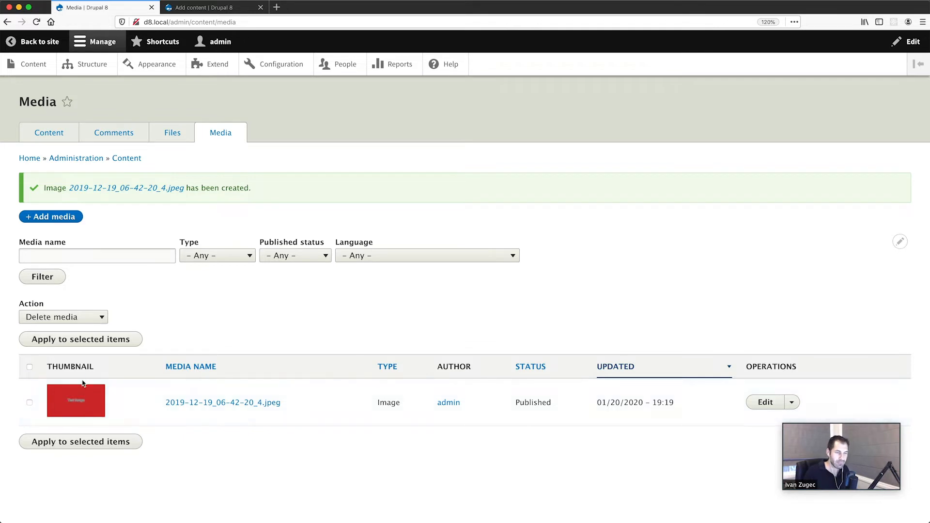
- Examine the media list's name, Type and Published status filters, leaving them at their current options
{"action": "left_click", "coordinate": [229, 257]}
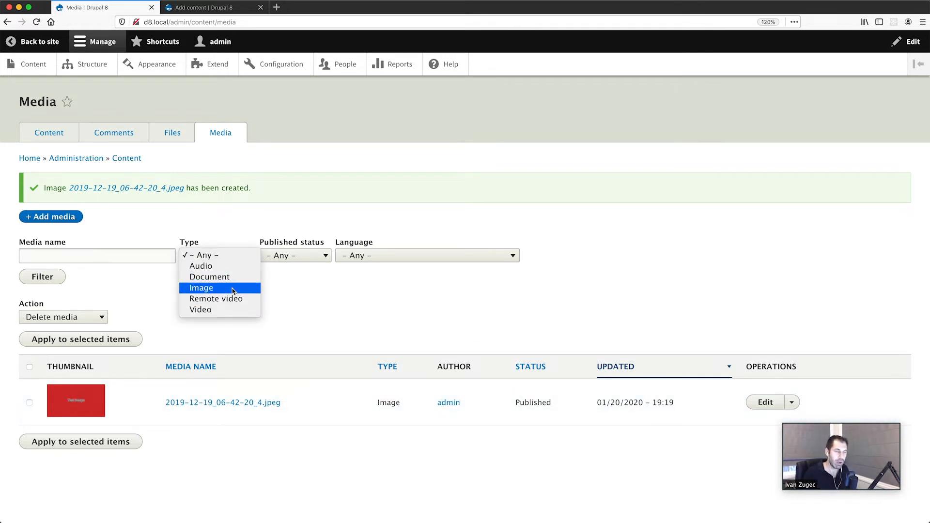
{"action": "left_click", "coordinate": [226, 255]}
{"action": "left_click", "coordinate": [136, 256]}
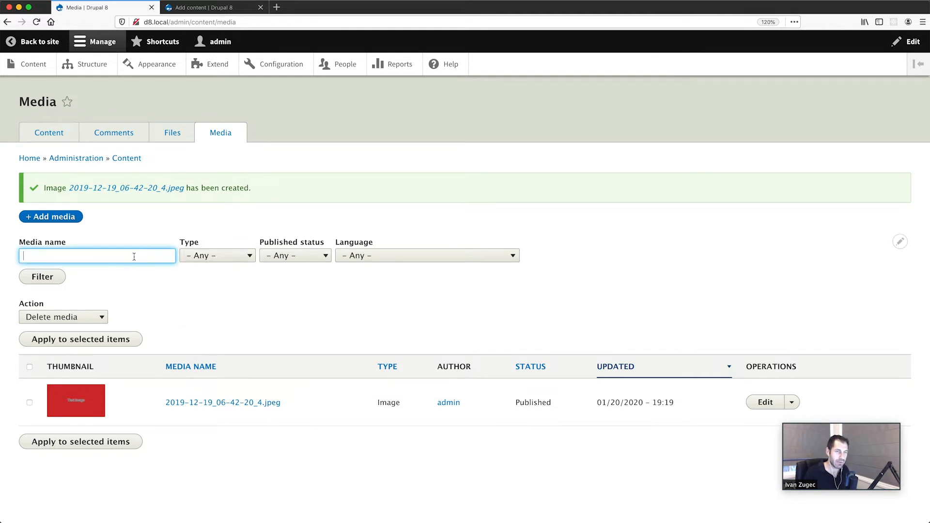
{"action": "left_click", "coordinate": [299, 257]}
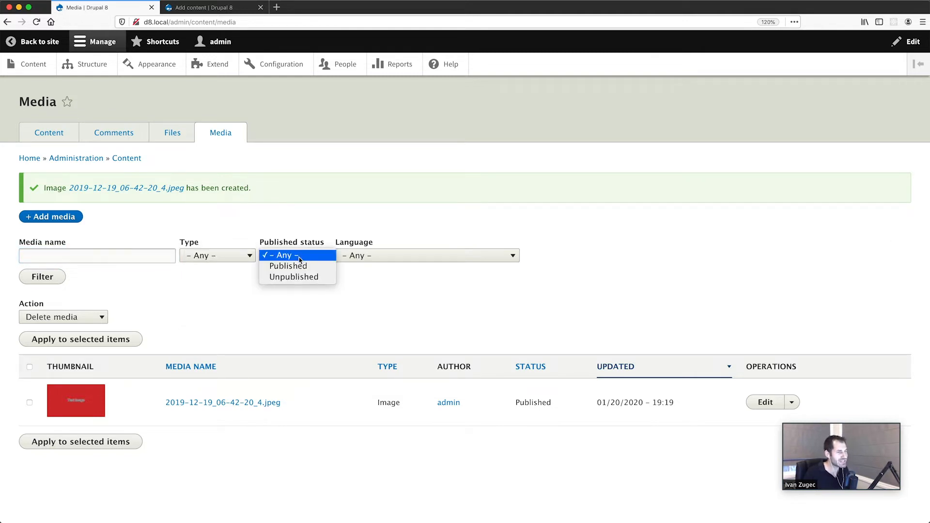
{"action": "left_click", "coordinate": [401, 259]}
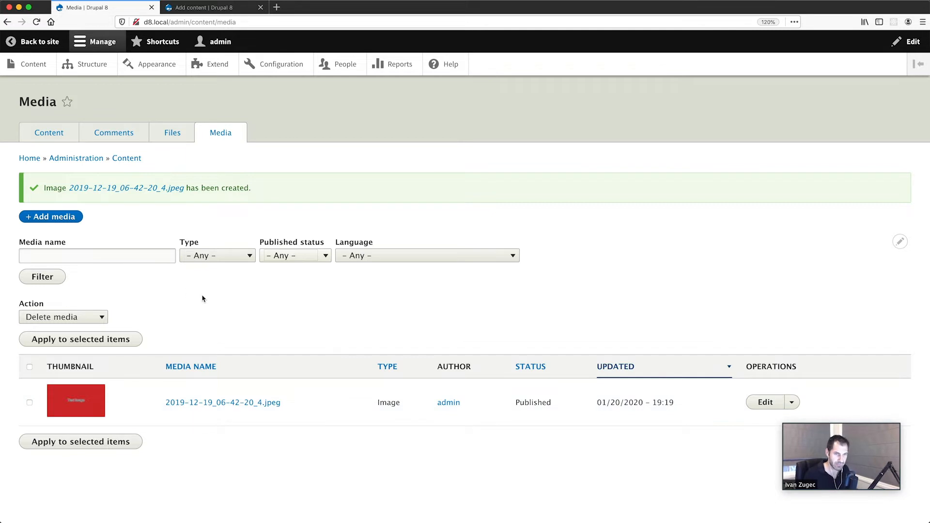
{"action": "left_click", "coordinate": [56, 217]}
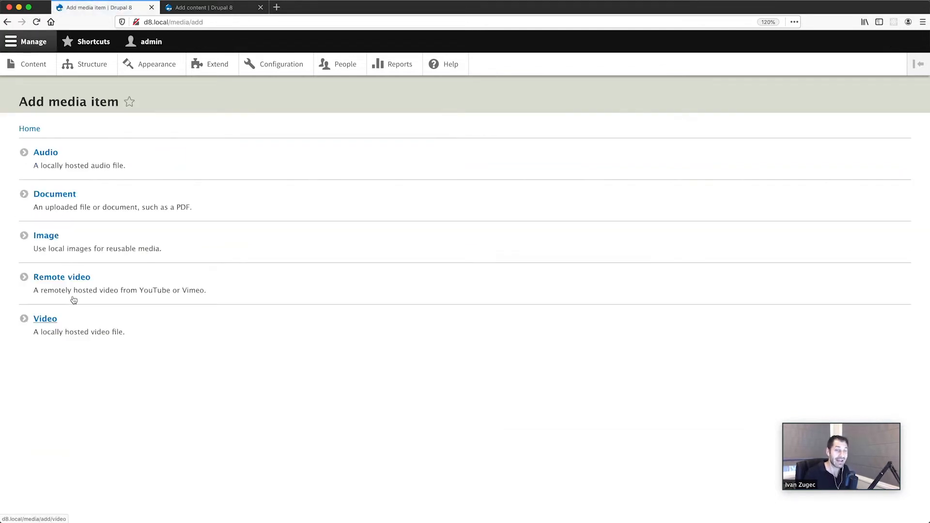
{"action": "left_click", "coordinate": [72, 276]}
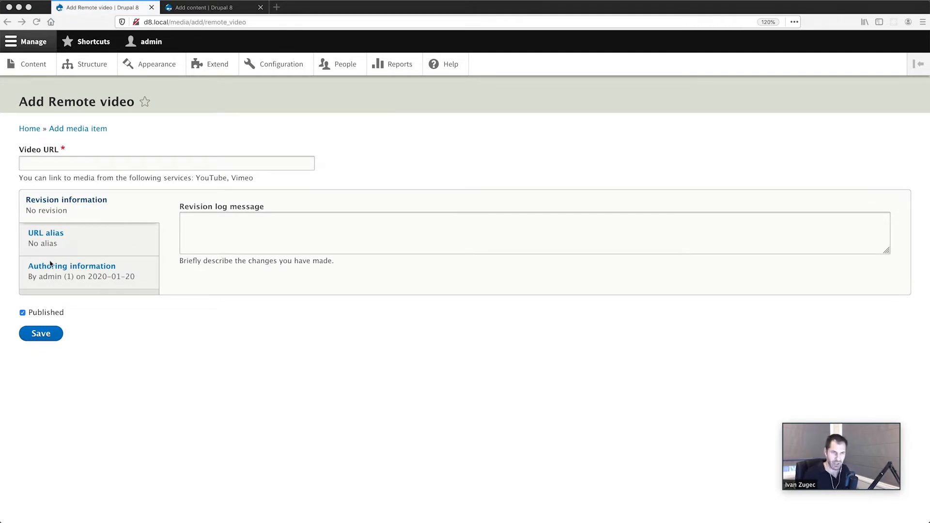
{"action": "left_click", "coordinate": [86, 162]}
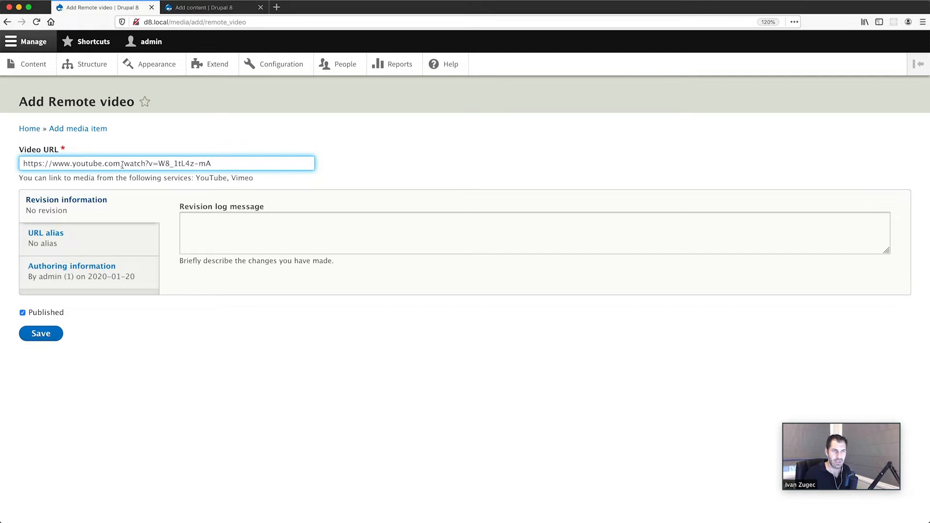
{"action": "left_click", "coordinate": [46, 335]}
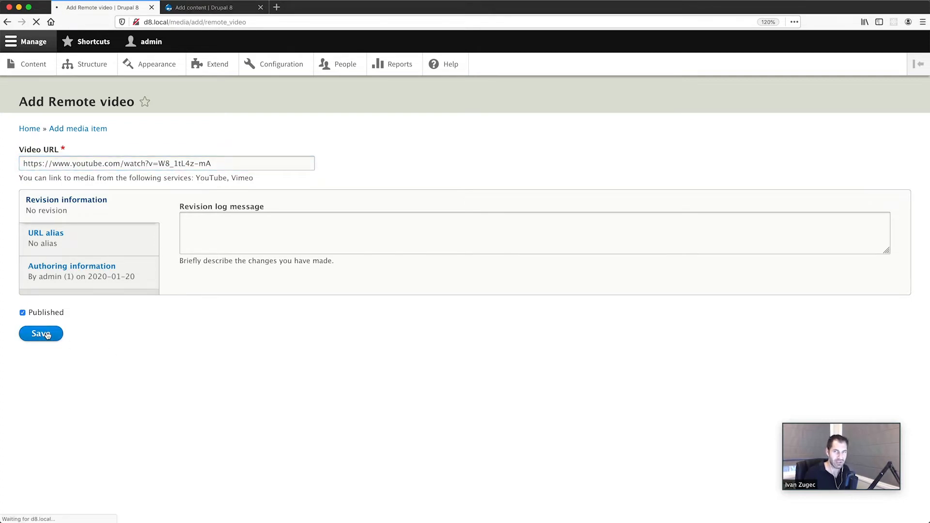
- Examine the items in the media list and compare them with the Files list, returning to the media list
{"action": "scroll", "coordinate": [303, 369], "scroll_direction": "down", "scroll_amount": 1}
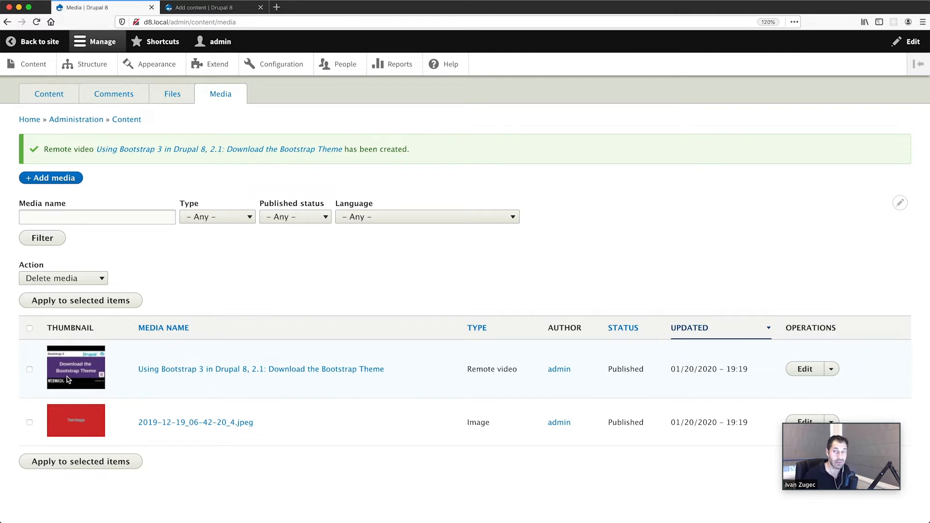
{"action": "scroll", "coordinate": [204, 249], "scroll_direction": "up", "scroll_amount": 2}
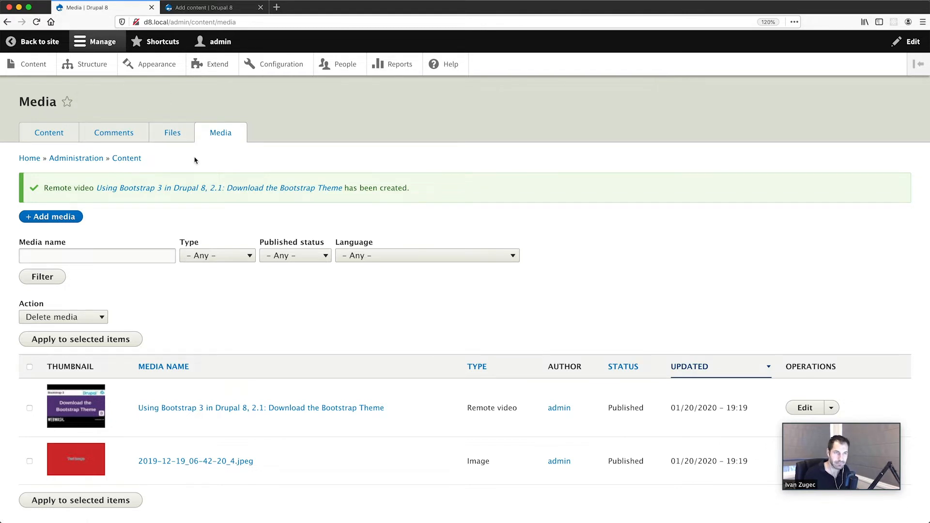
{"action": "left_click", "coordinate": [169, 135]}
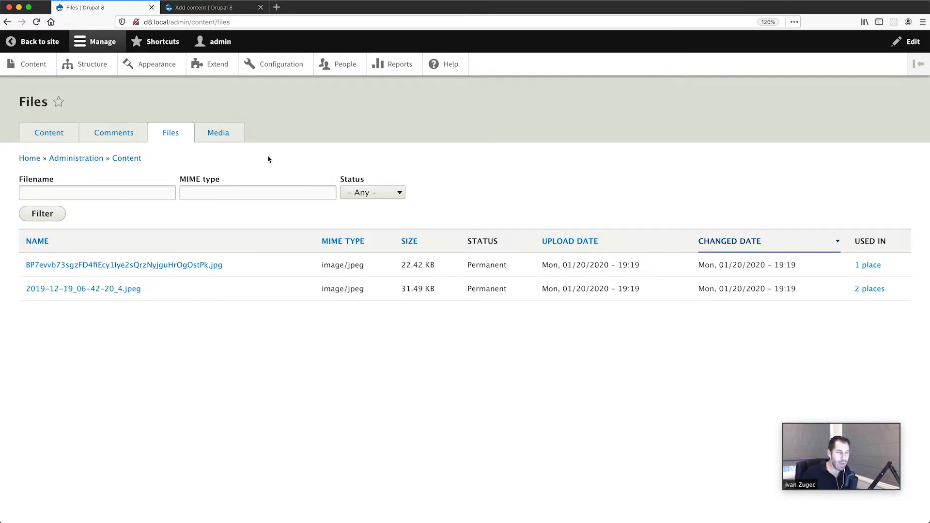
{"action": "left_click", "coordinate": [214, 130]}
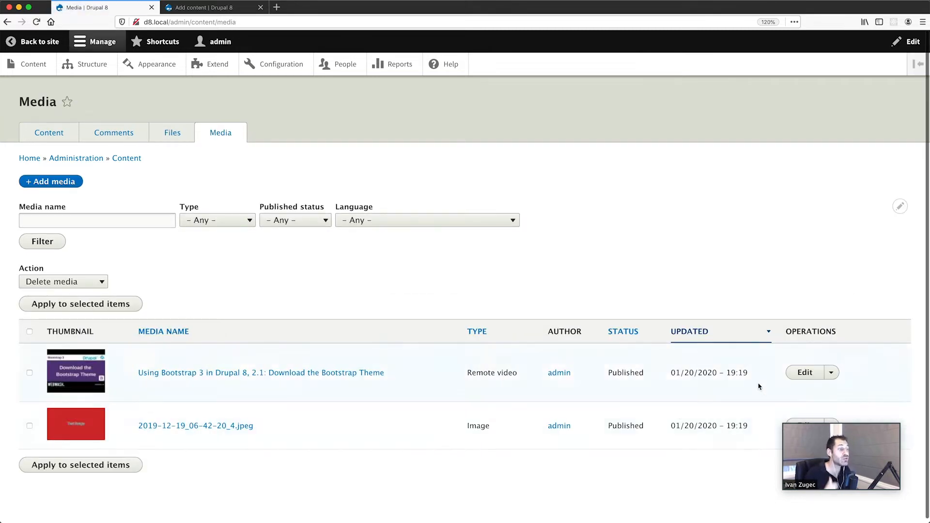
- Examine the fields on the edit form of the 2019-12-19_06-42-20_4.jpeg image item, returning to the media list
{"action": "left_click_drag", "start_coordinate": [833, 415], "coordinate": [832, 313]}
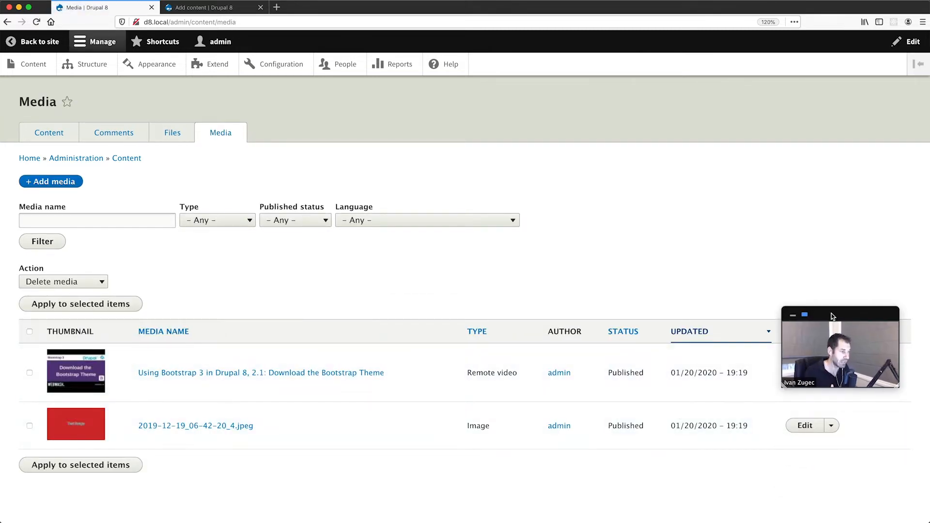
{"action": "left_click", "coordinate": [807, 425]}
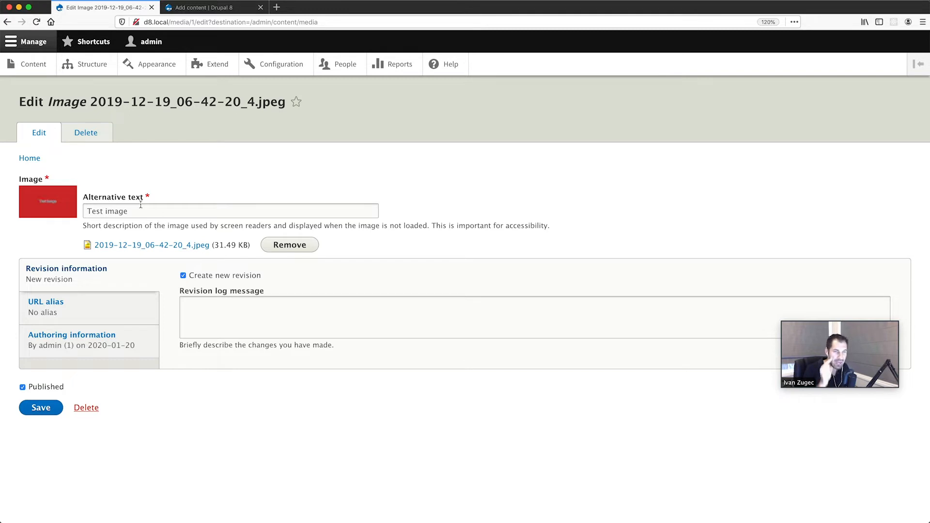
{"action": "left_click", "coordinate": [7, 22]}
- Examine the Add Document form and the Bootstrap remote video's edit form, returning to the media list each time
{"action": "left_click", "coordinate": [68, 187]}
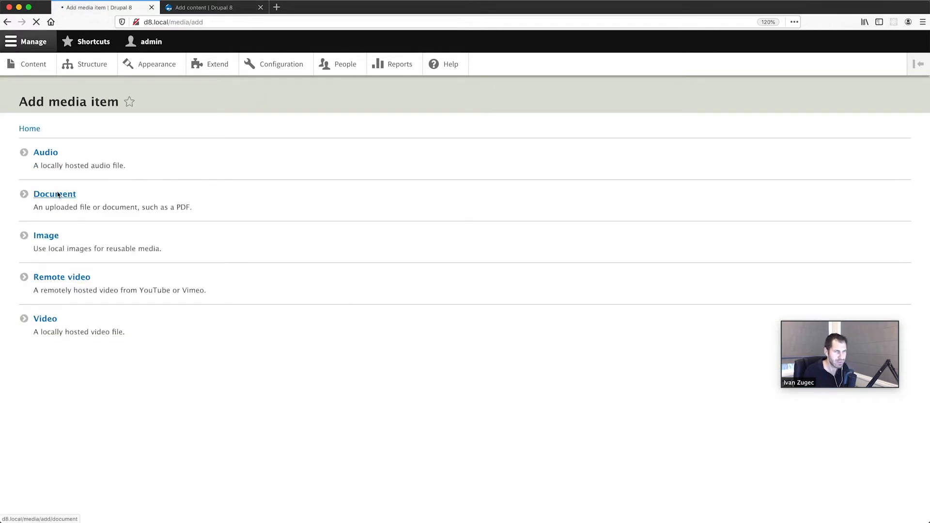
{"action": "left_click", "coordinate": [57, 195]}
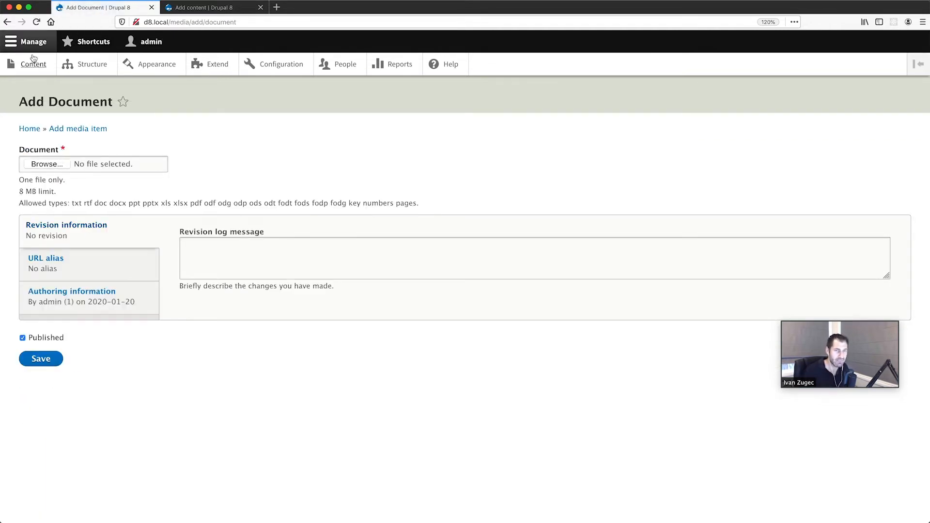
{"action": "left_click", "coordinate": [4, 24]}
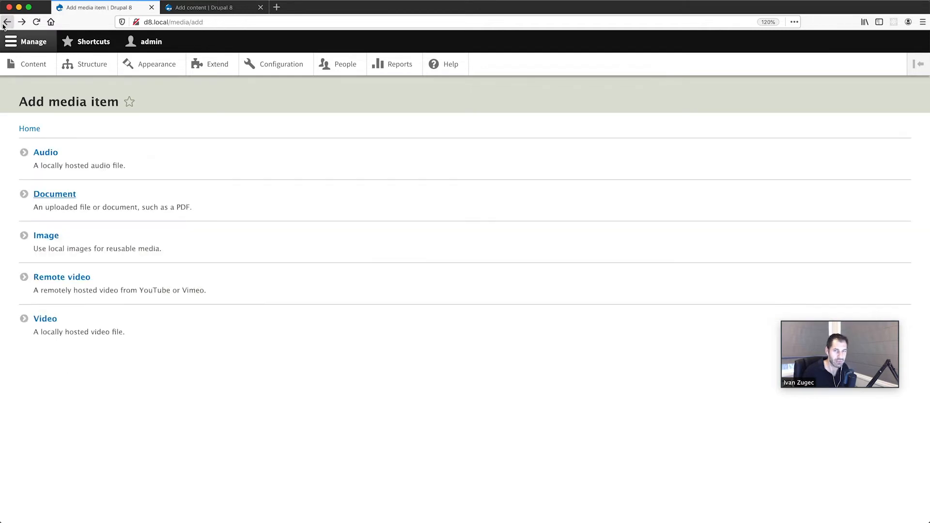
{"action": "left_click", "coordinate": [4, 24]}
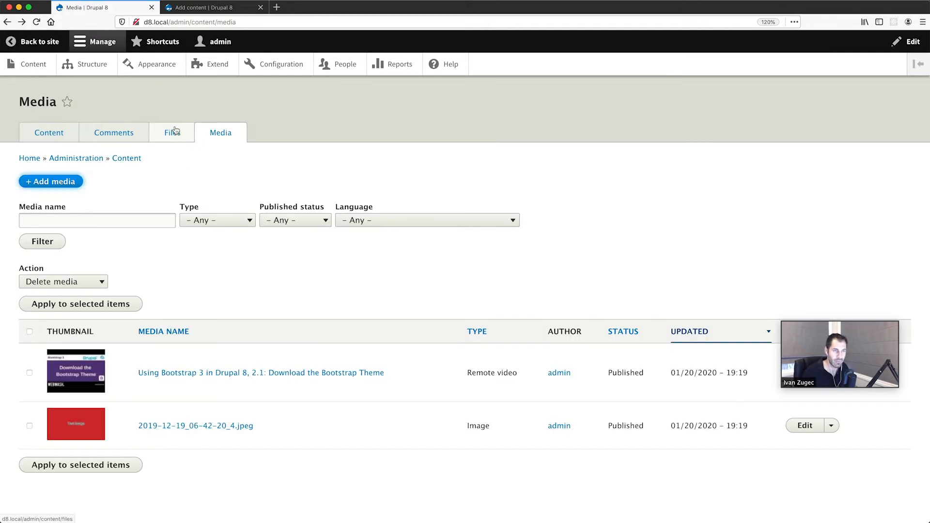
{"action": "left_click", "coordinate": [250, 373]}
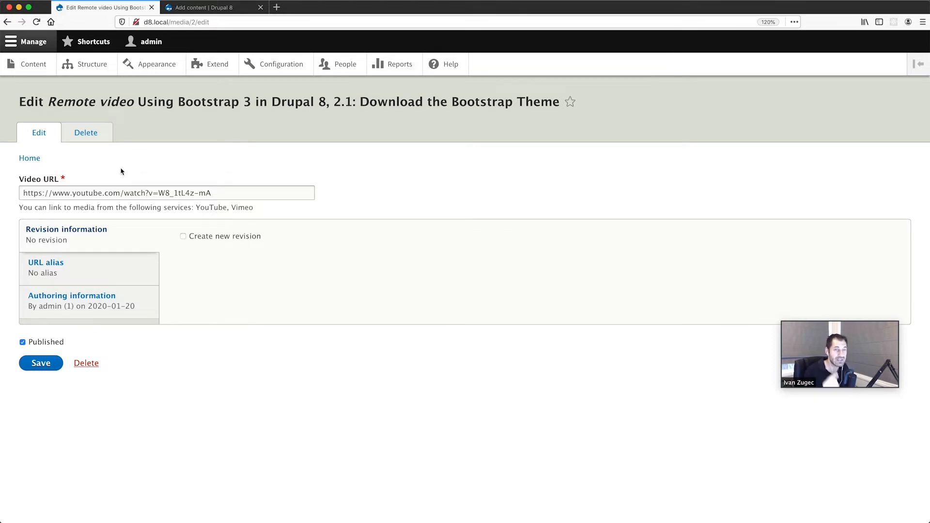
{"action": "left_click", "coordinate": [7, 22]}
- View the remote video's thumbnail file from the Files list, returning to that list
{"action": "left_click", "coordinate": [176, 135]}
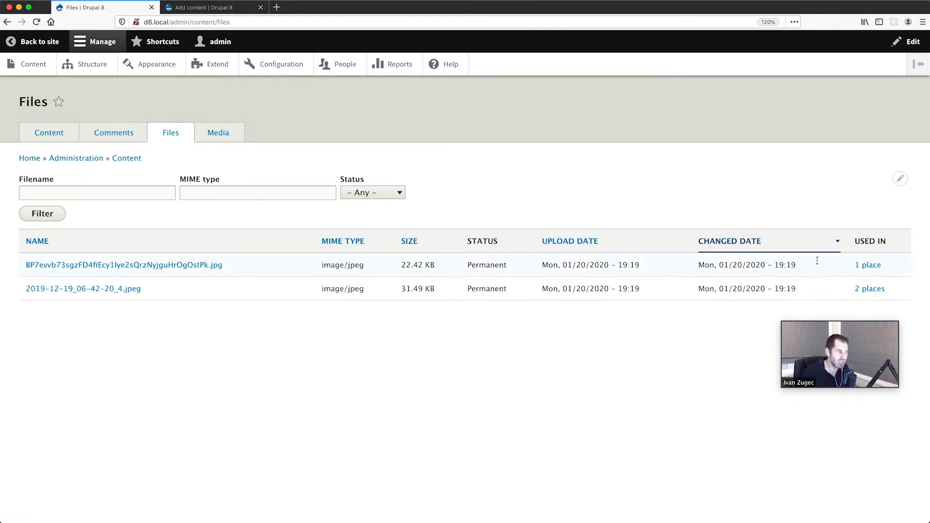
{"action": "left_click", "coordinate": [187, 266]}
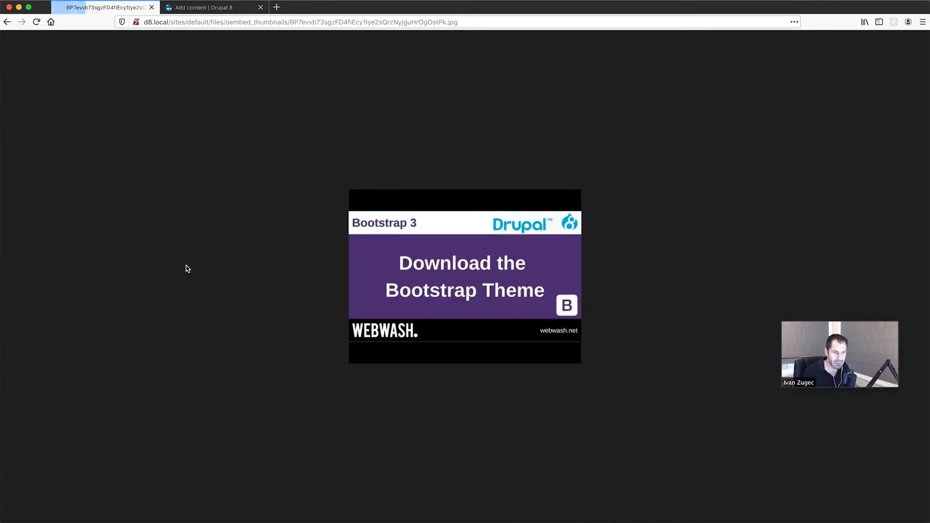
{"action": "left_click", "coordinate": [7, 22]}
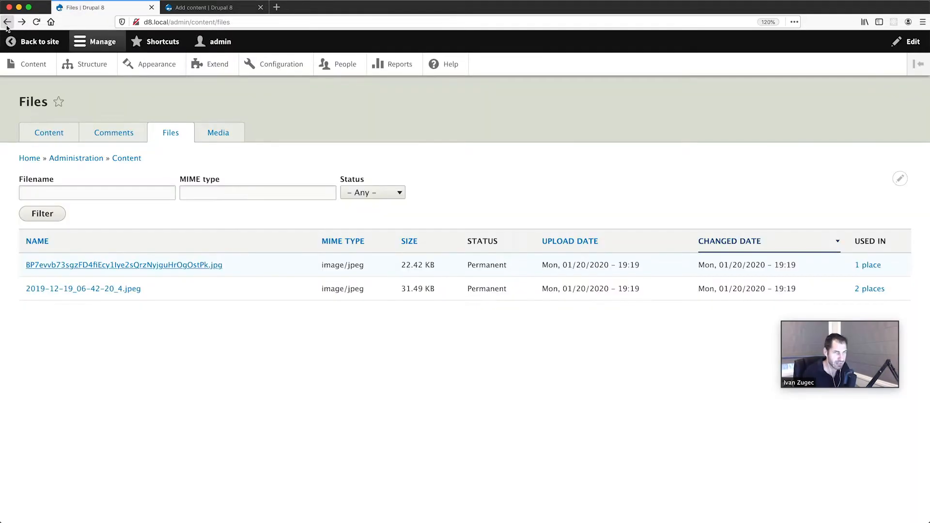
- Examine the usage information and use count of the file 2019-12-19_06-42-20_4.jpeg, returning to the media list
{"action": "left_click", "coordinate": [870, 289]}
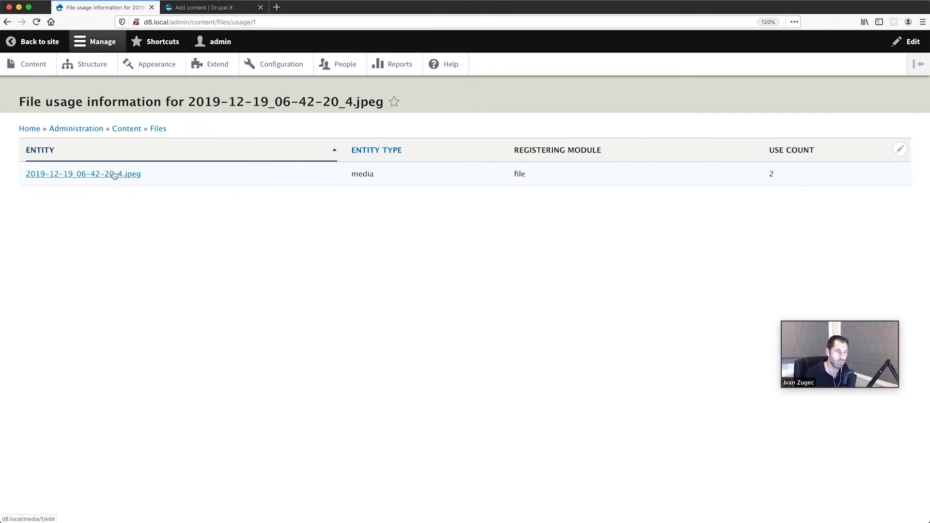
{"action": "mouse_move", "coordinate": [787, 175]}
{"action": "left_mouse_down"}
{"action": "mouse_move", "coordinate": [772, 147]}
{"action": "mouse_move", "coordinate": [771, 174]}
{"action": "left_mouse_up"}
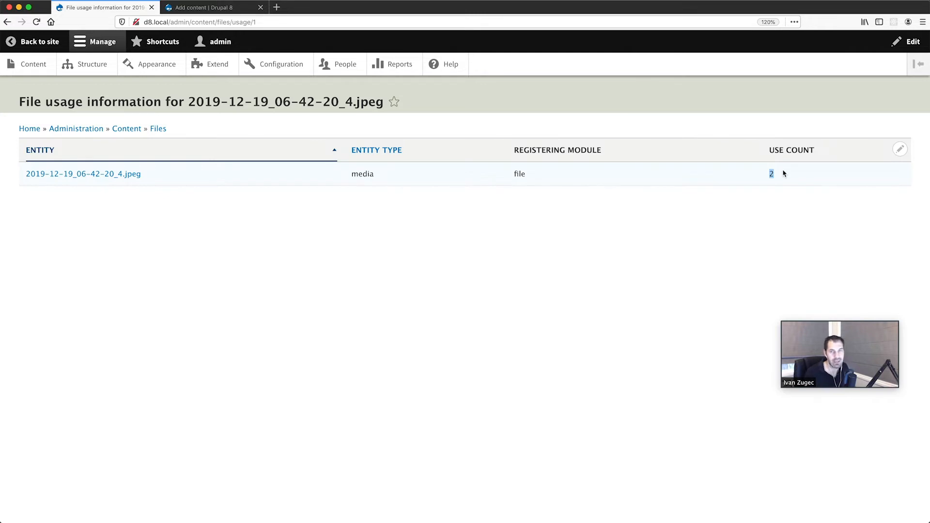
{"action": "left_click", "coordinate": [743, 198]}
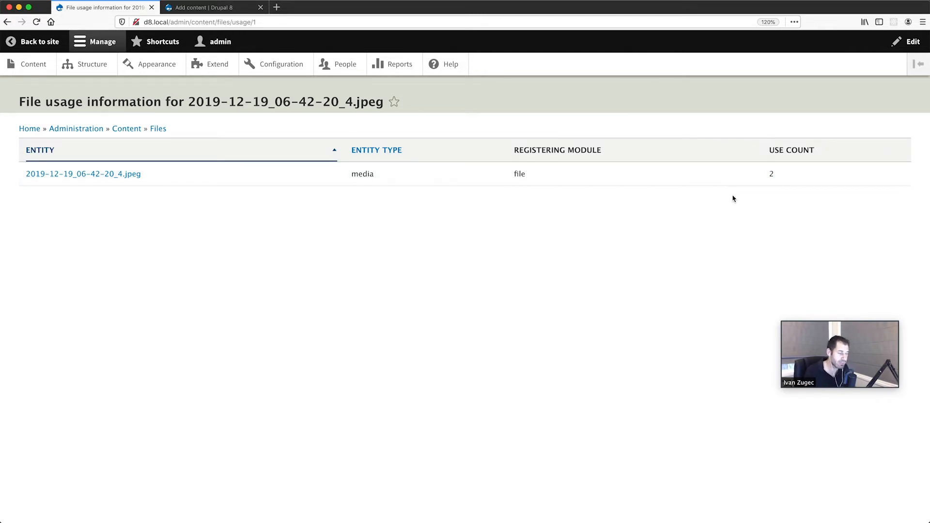
{"action": "left_click", "coordinate": [7, 22]}
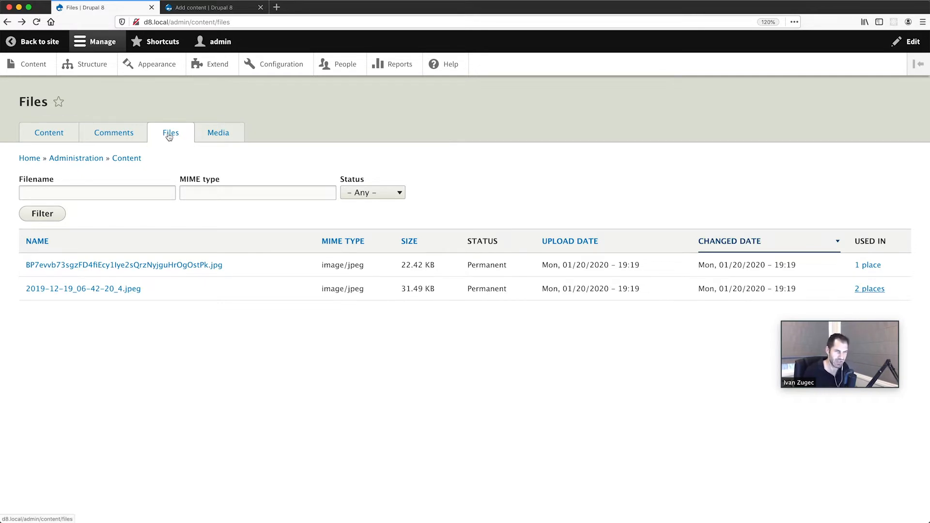
{"action": "left_click", "coordinate": [223, 136]}
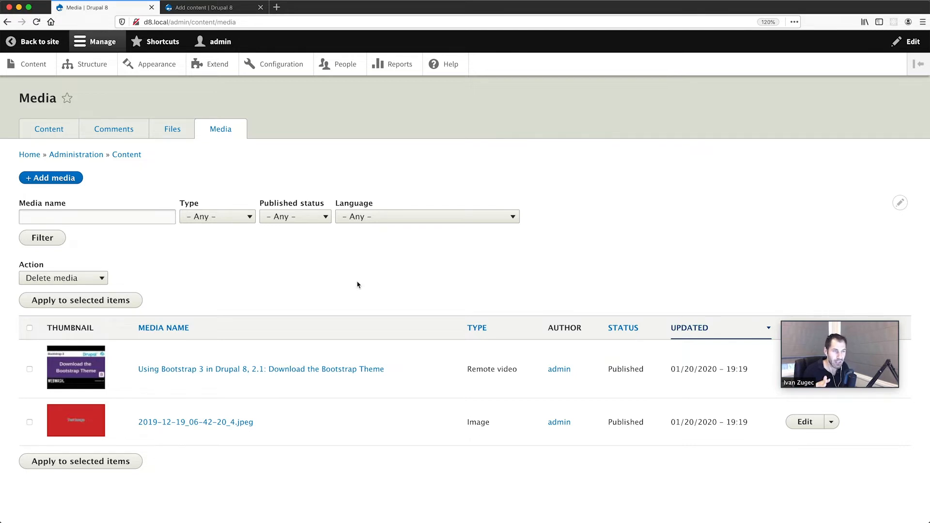
- Close the Add content page and open the field management of the Basic page content type
{"action": "left_click", "coordinate": [260, 8]}
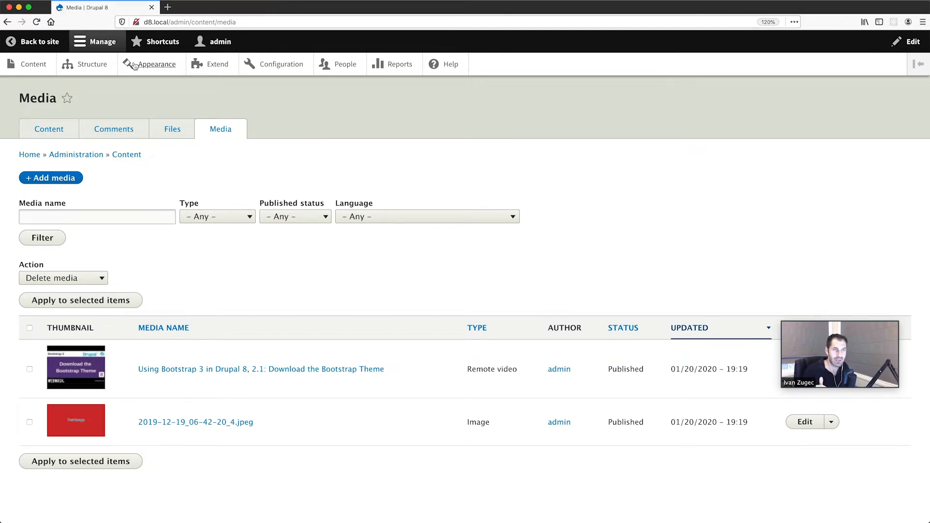
{"action": "left_click", "coordinate": [105, 67]}
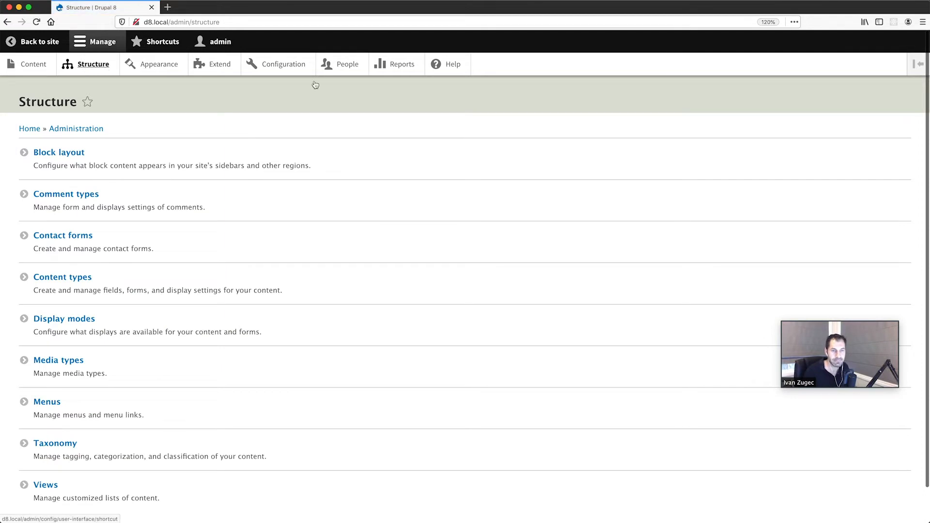
{"action": "left_click", "coordinate": [74, 281]}
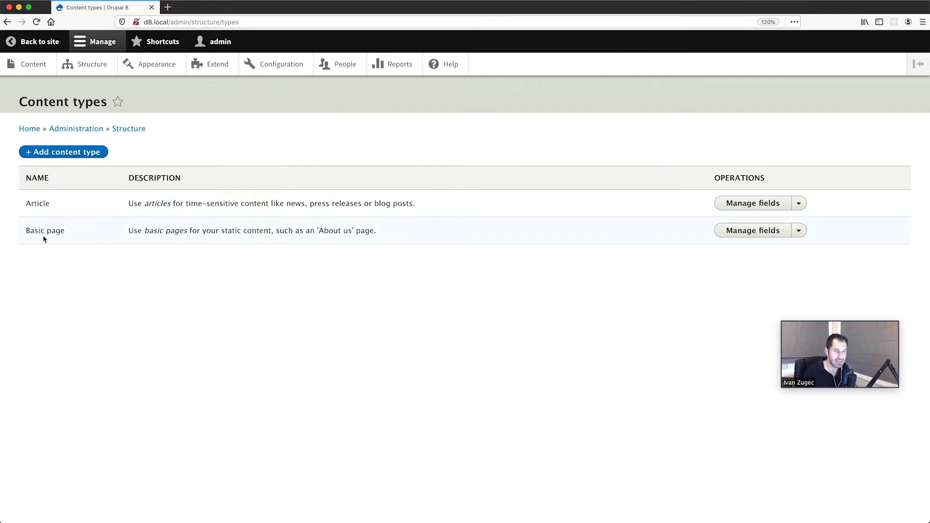
{"action": "left_click", "coordinate": [737, 230]}
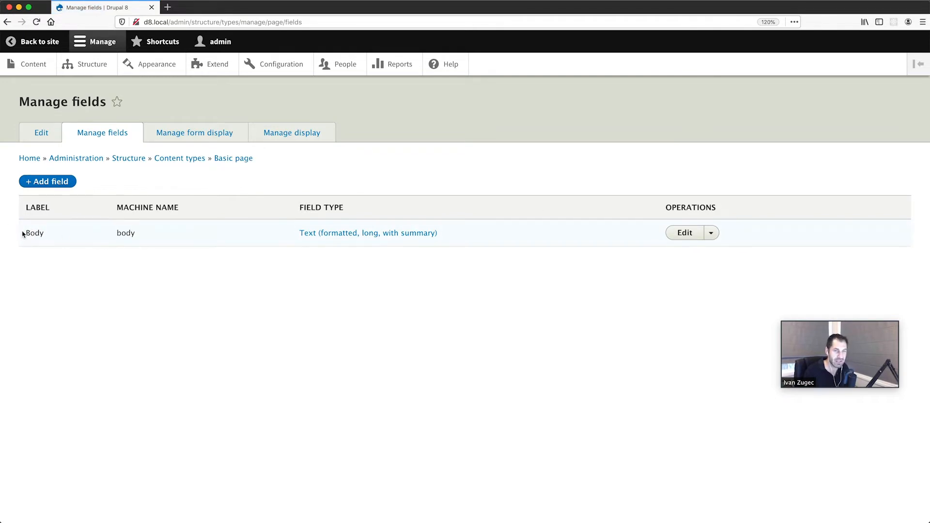
- Add a new Media reference field labelled "Featured" to the Basic page content type
{"action": "left_click_drag", "start_coordinate": [23, 232], "coordinate": [151, 234]}
{"action": "left_click", "coordinate": [151, 233]}
{"action": "left_click", "coordinate": [49, 181]}
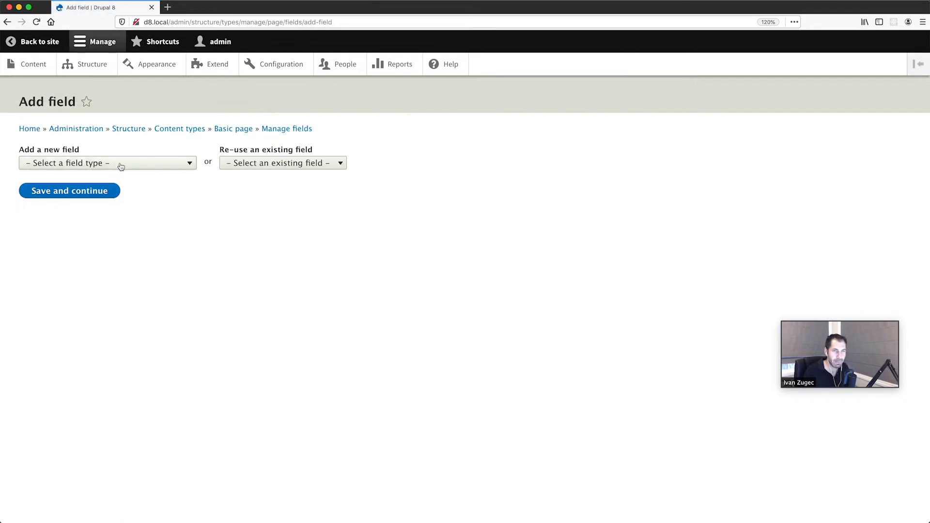
{"action": "left_click", "coordinate": [130, 166]}
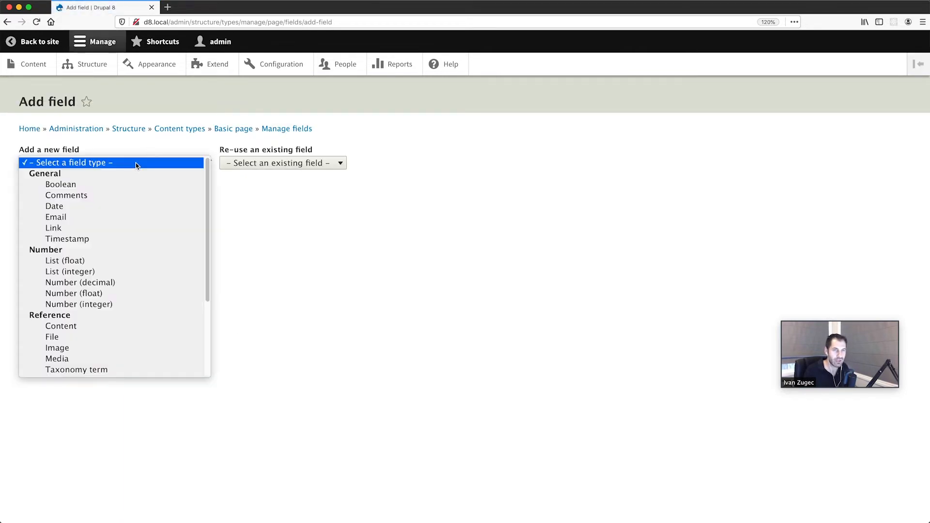
{"action": "scroll", "coordinate": [130, 231], "scroll_direction": "down", "scroll_amount": 2}
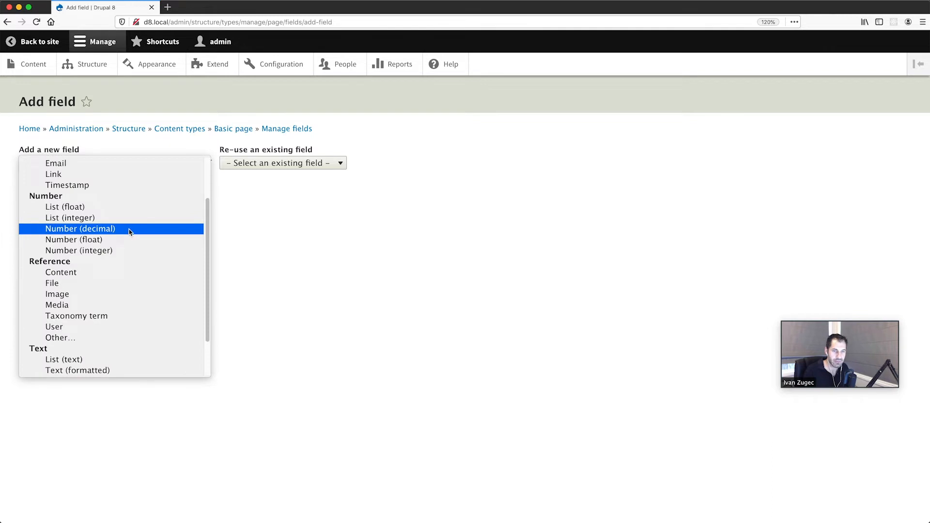
{"action": "left_click", "coordinate": [89, 304]}
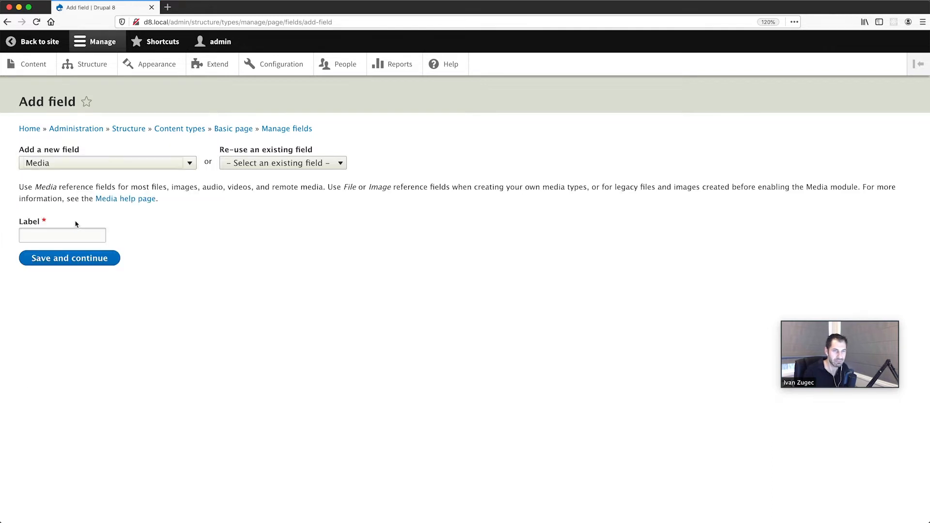
{"action": "left_click", "coordinate": [72, 230]}
{"action": "type", "text": "Featured"}
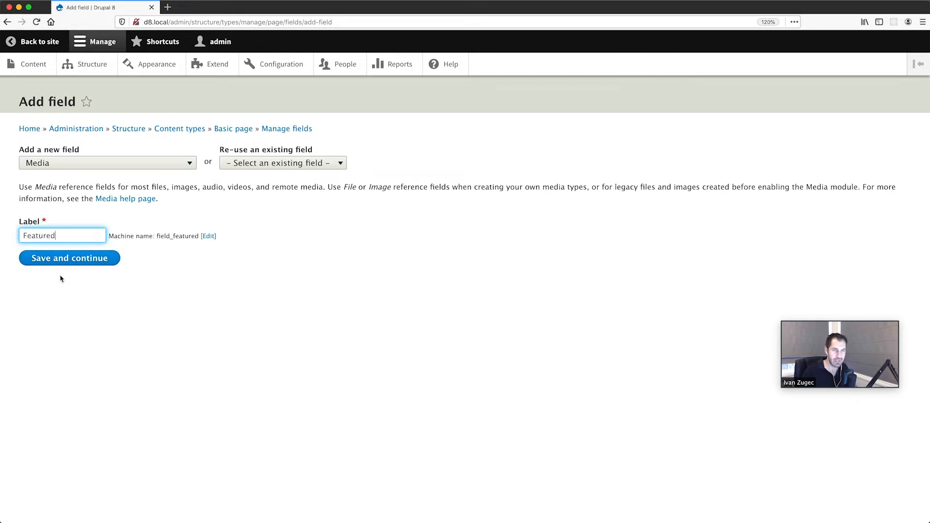
{"action": "left_click", "coordinate": [68, 259]}
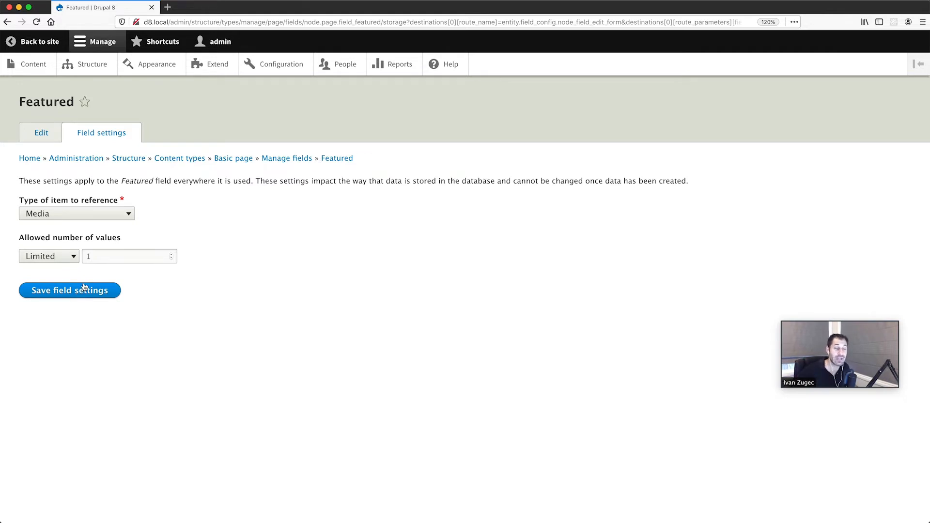
- Save the Featured field's storage settings with Media as the referenced item and a limit of 1 value
{"action": "left_click", "coordinate": [63, 257]}
{"action": "left_click", "coordinate": [127, 261]}
{"action": "left_click", "coordinate": [104, 295]}
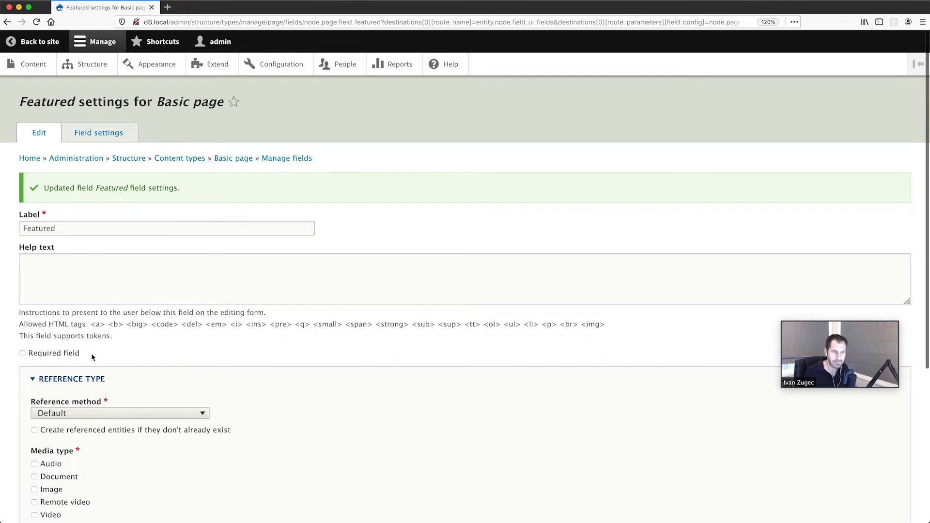
- Try to save the Featured field's settings for Basic page without selecting any media type
{"action": "scroll", "coordinate": [95, 355], "scroll_direction": "down", "scroll_amount": 5}
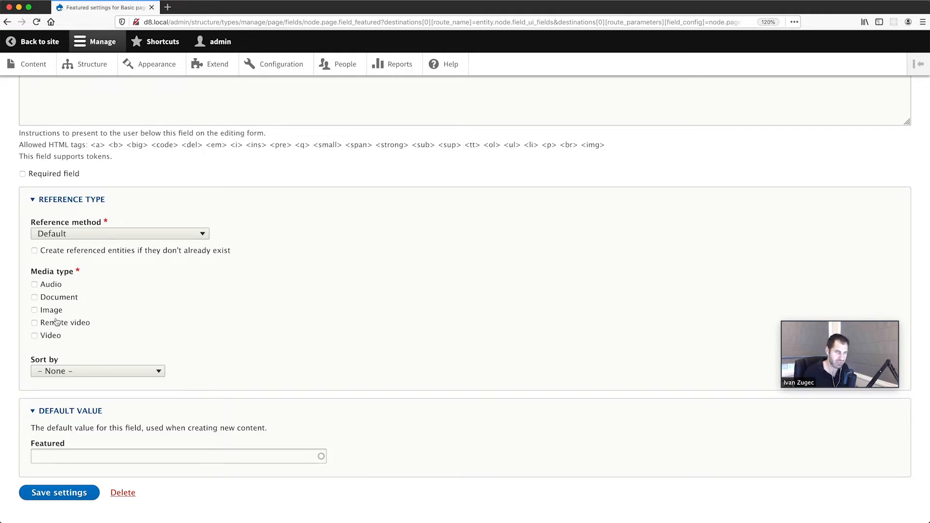
{"action": "scroll", "coordinate": [156, 291], "scroll_direction": "down", "scroll_amount": 1}
{"action": "left_click", "coordinate": [69, 462]}
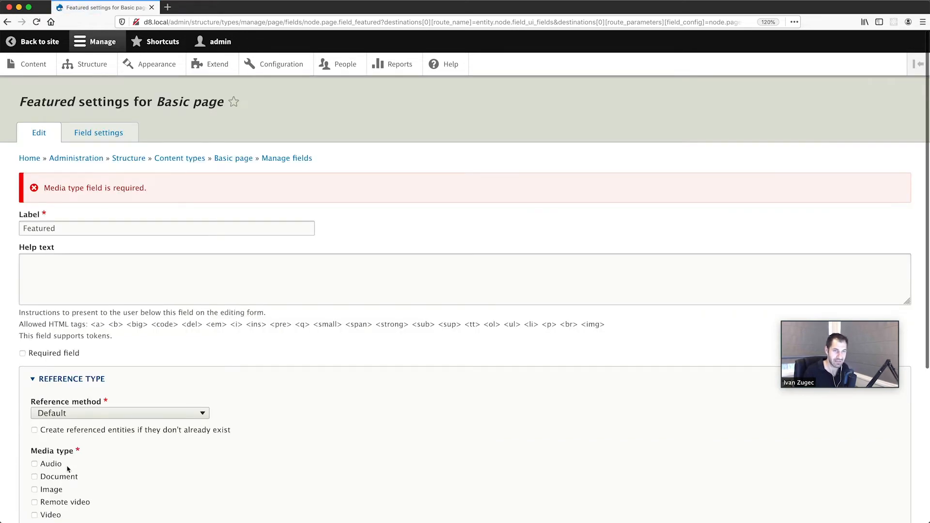
{"action": "scroll", "coordinate": [68, 465], "scroll_direction": "down", "scroll_amount": 4}
{"action": "scroll", "coordinate": [68, 354], "scroll_direction": "up", "scroll_amount": 2}
{"action": "scroll", "coordinate": [86, 283], "scroll_direction": "up", "scroll_amount": 2}
{"action": "scroll", "coordinate": [88, 290], "scroll_direction": "down", "scroll_amount": 4}
{"action": "scroll", "coordinate": [92, 312], "scroll_direction": "up", "scroll_amount": 3}
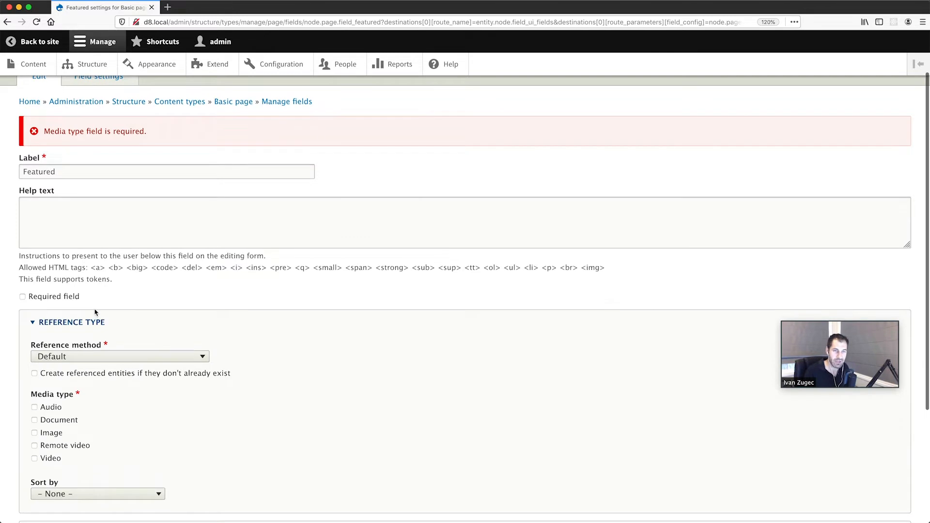
- Allow the Remote video and Image media types for the Featured field and save its settings
{"action": "scroll", "coordinate": [97, 315], "scroll_direction": "down", "scroll_amount": 2}
{"action": "left_click", "coordinate": [52, 343]}
{"action": "left_click", "coordinate": [54, 329]}
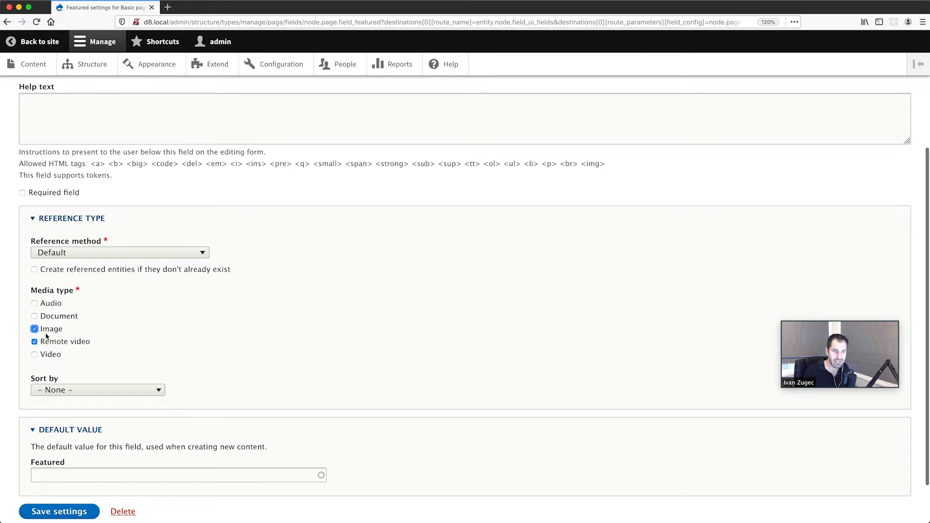
{"action": "scroll", "coordinate": [73, 368], "scroll_direction": "down", "scroll_amount": 1}
{"action": "left_click", "coordinate": [58, 463]}
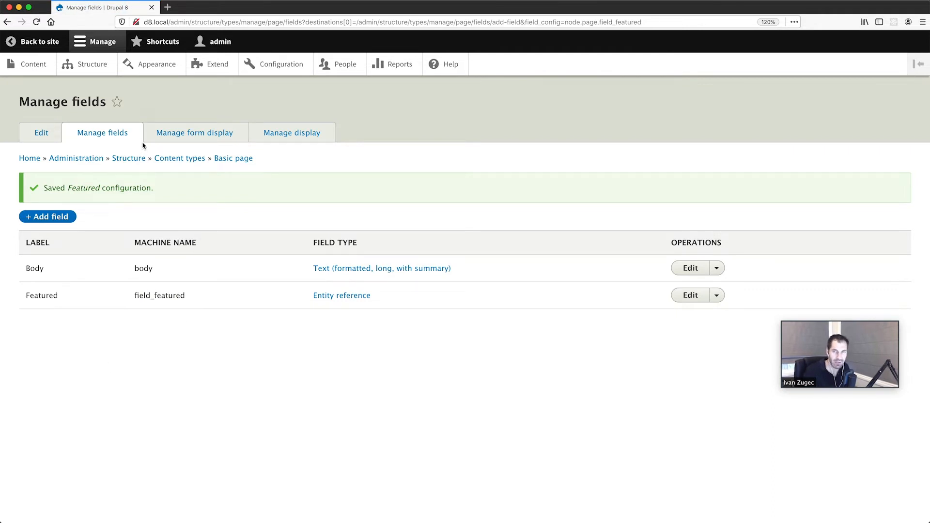
- Open the content list in a new browser tab and start a Basic page titled "Test page"
{"action": "middle_click", "coordinate": [32, 64]}
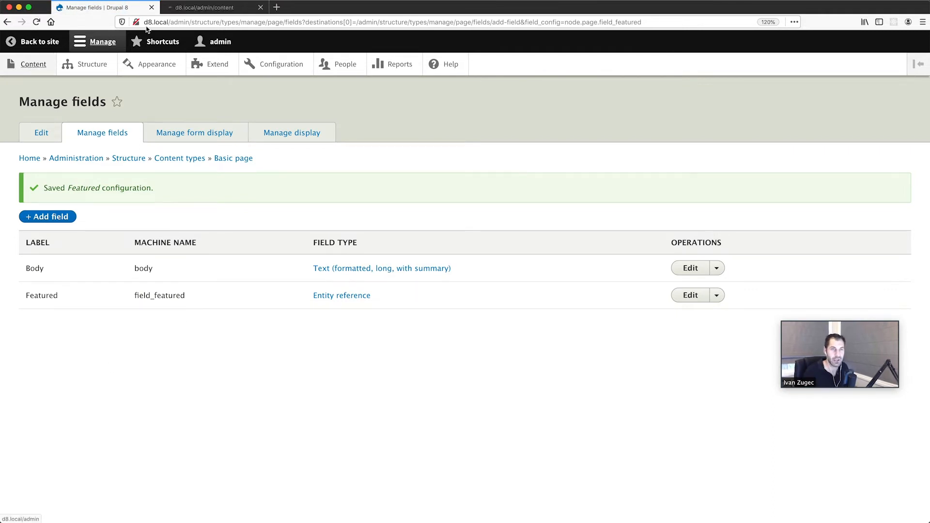
{"action": "left_click", "coordinate": [189, 9]}
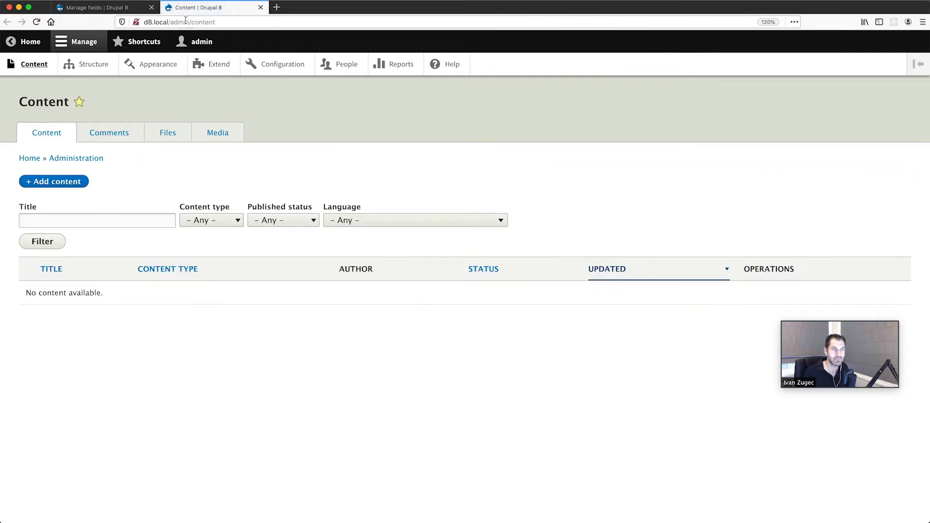
{"action": "left_click", "coordinate": [52, 184]}
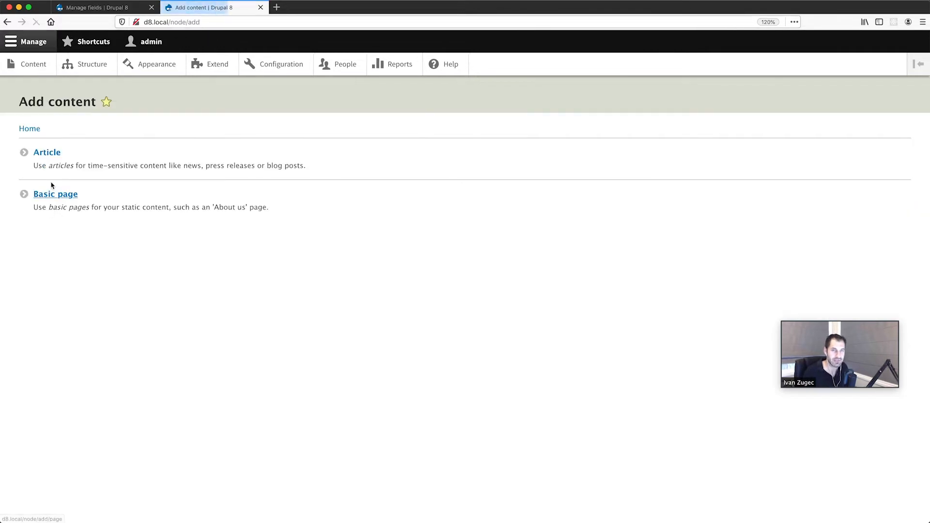
{"action": "left_click", "coordinate": [49, 196]}
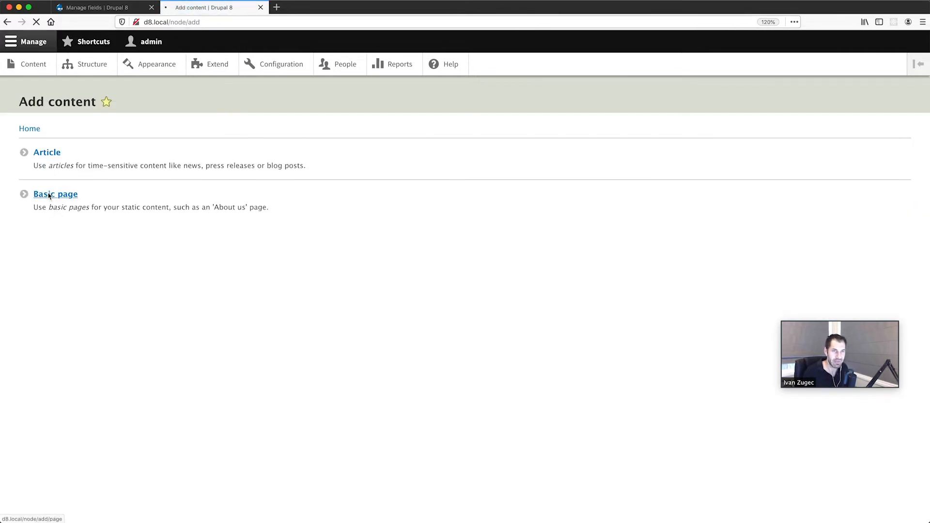
{"action": "left_click", "coordinate": [58, 160]}
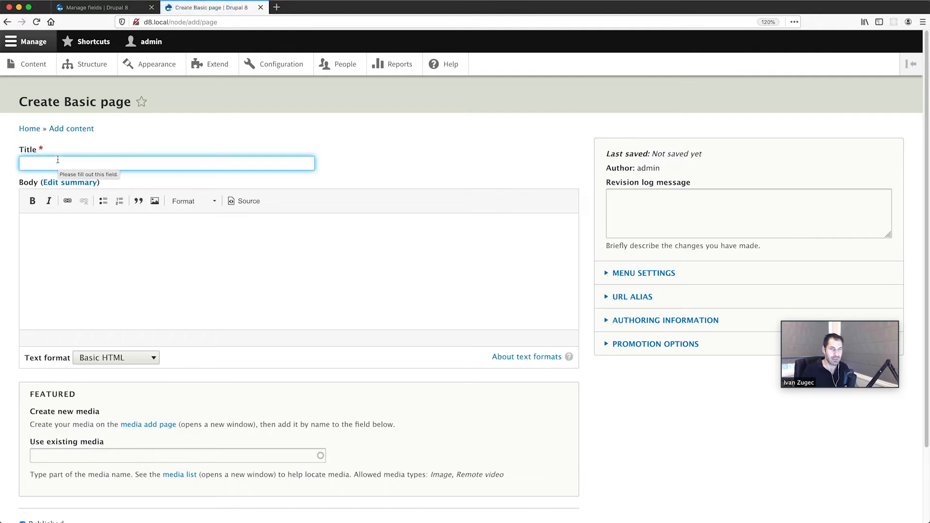
{"action": "type", "text": "Test page"}
{"action": "key", "text": "Tab"}
{"action": "key", "text": "Tab"}
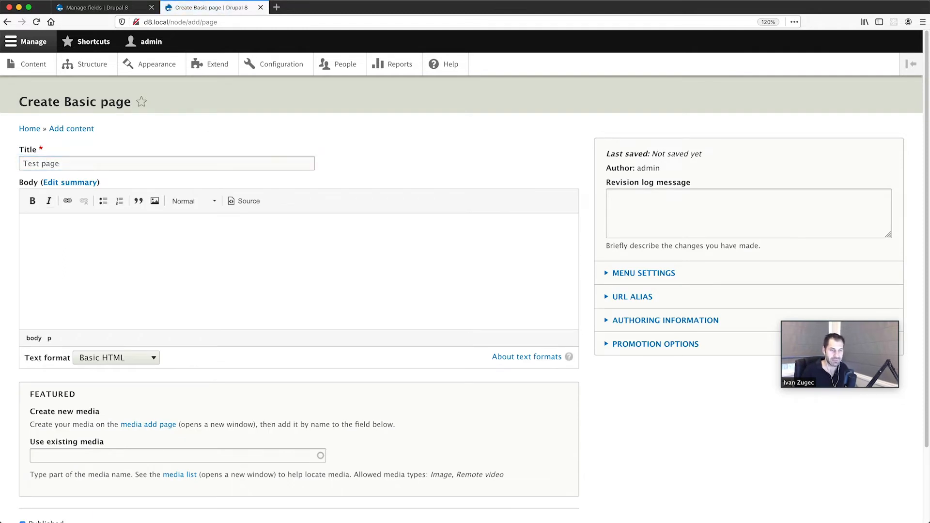
- Reference the existing media 2019-12-19_06-42-20_4.jpeg in the Featured field, save the page and view the result
{"action": "scroll", "coordinate": [71, 204], "scroll_direction": "down", "scroll_amount": 3}
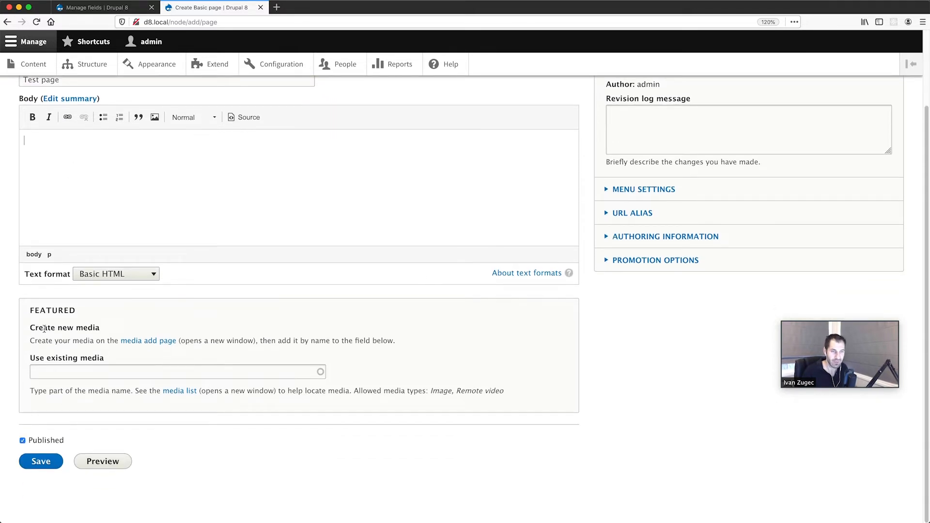
{"action": "left_click_drag", "start_coordinate": [31, 309], "coordinate": [77, 314]}
{"action": "left_click", "coordinate": [78, 318]}
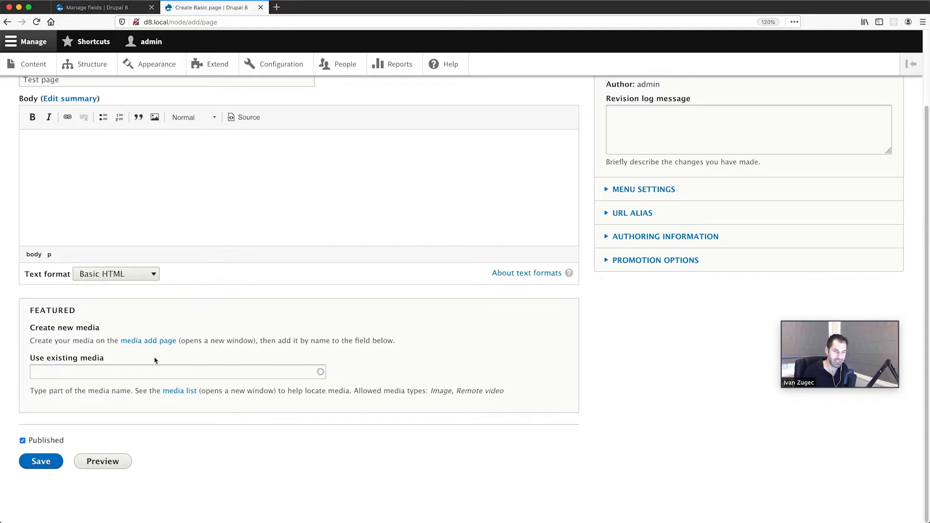
{"action": "left_click", "coordinate": [123, 370]}
{"action": "type", "text": "jp"}
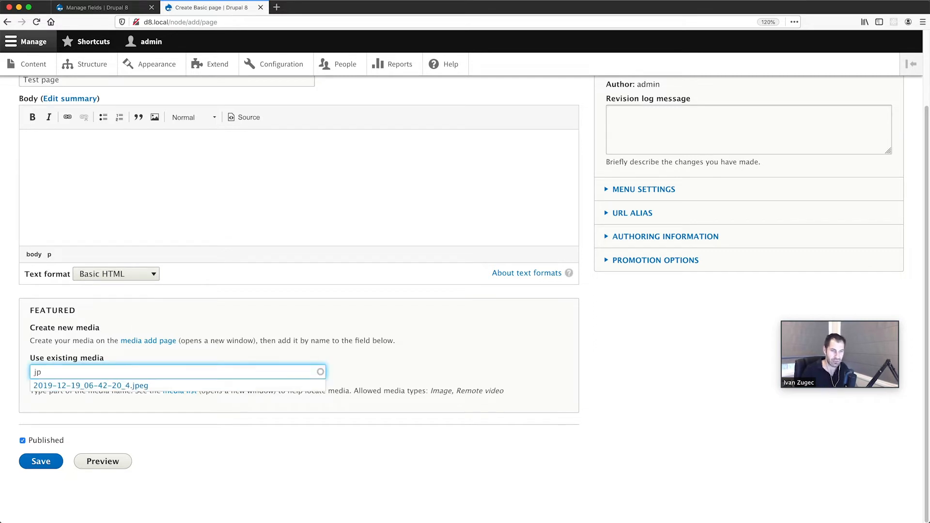
{"action": "left_click", "coordinate": [90, 386]}
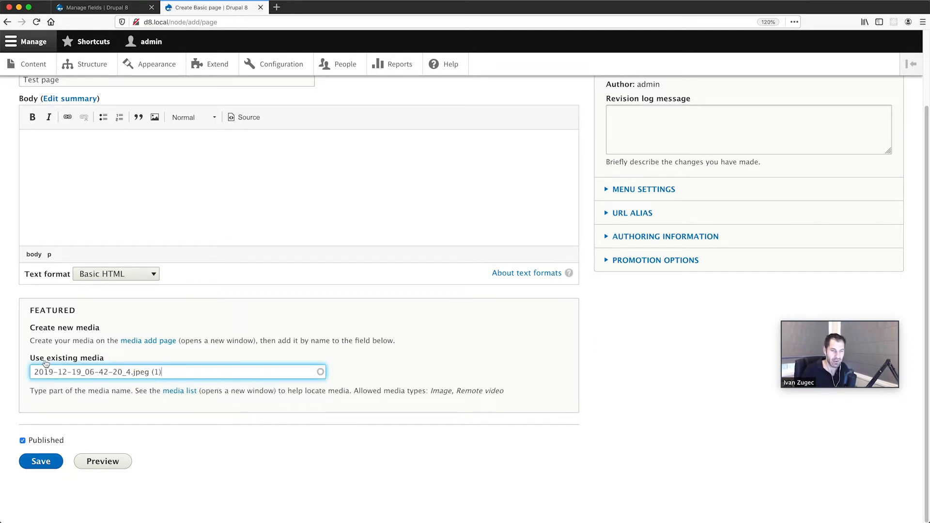
{"action": "left_click", "coordinate": [46, 460]}
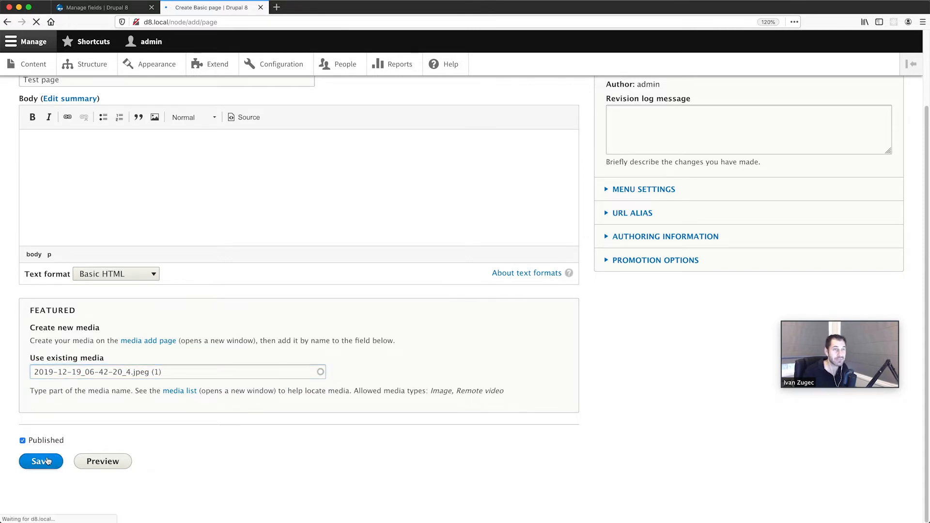
{"action": "scroll", "coordinate": [446, 400], "scroll_direction": "down", "scroll_amount": 2}
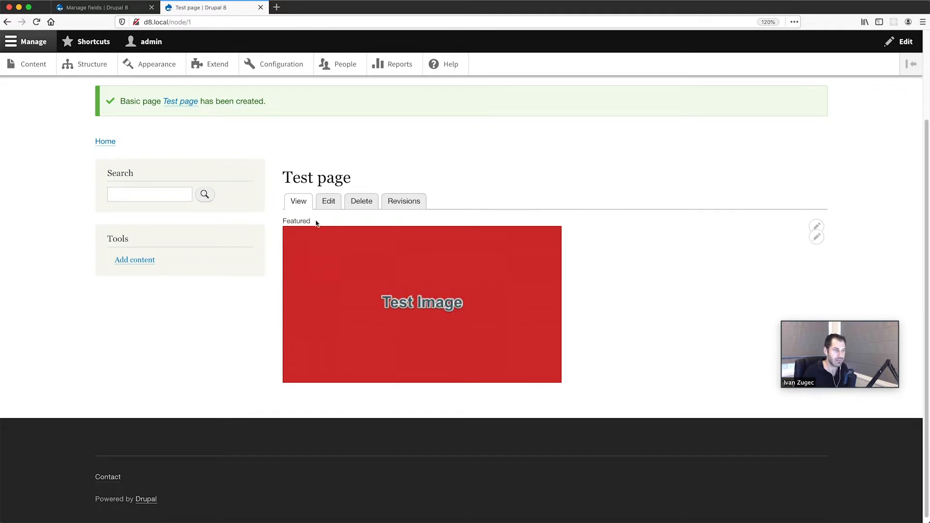
- Replace Test page's Featured media with "Using Bootstrap 3 in Drupal 8, 2.1: Download the Bootstrap Theme", save and view the page
{"action": "left_click", "coordinate": [322, 203]}
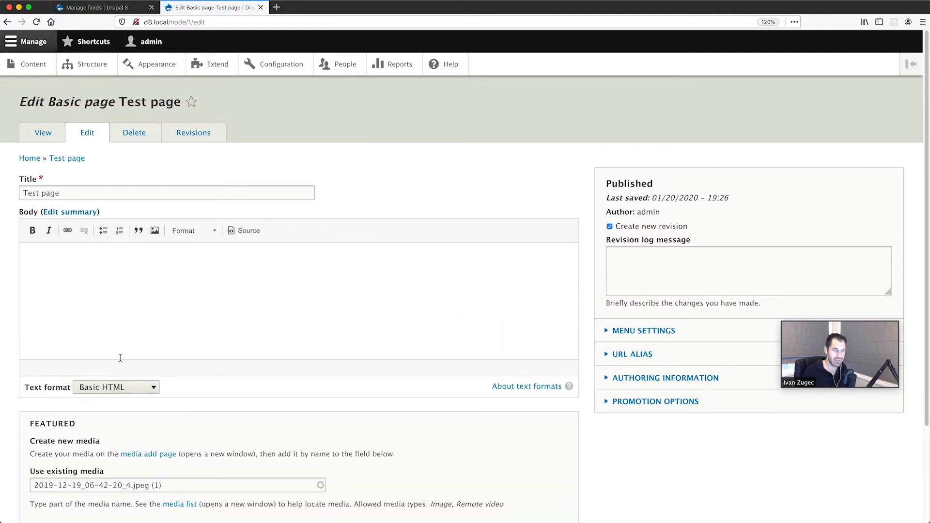
{"action": "scroll", "coordinate": [120, 358], "scroll_direction": "down", "scroll_amount": 5}
{"action": "triple_click", "coordinate": [142, 381]}
{"action": "type", "text": "m"}
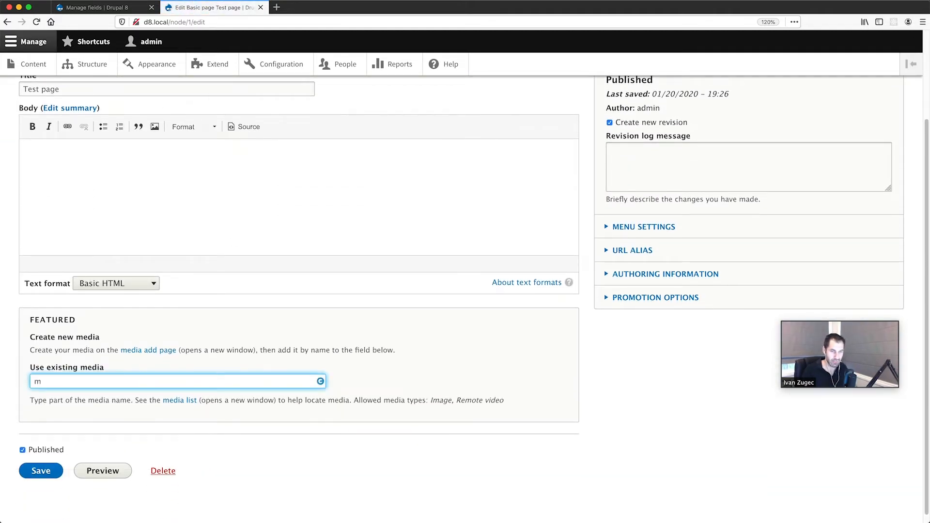
{"action": "type", "text": "boot"}
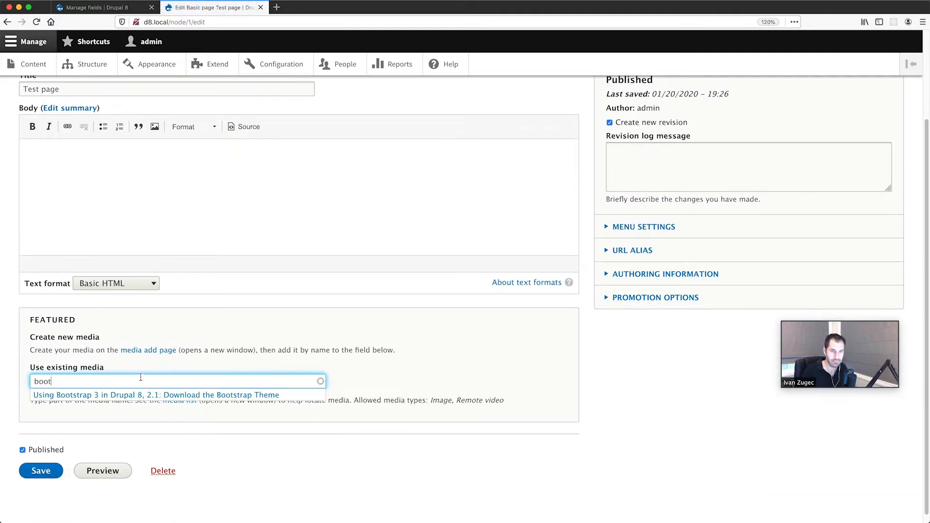
{"action": "left_click", "coordinate": [89, 398]}
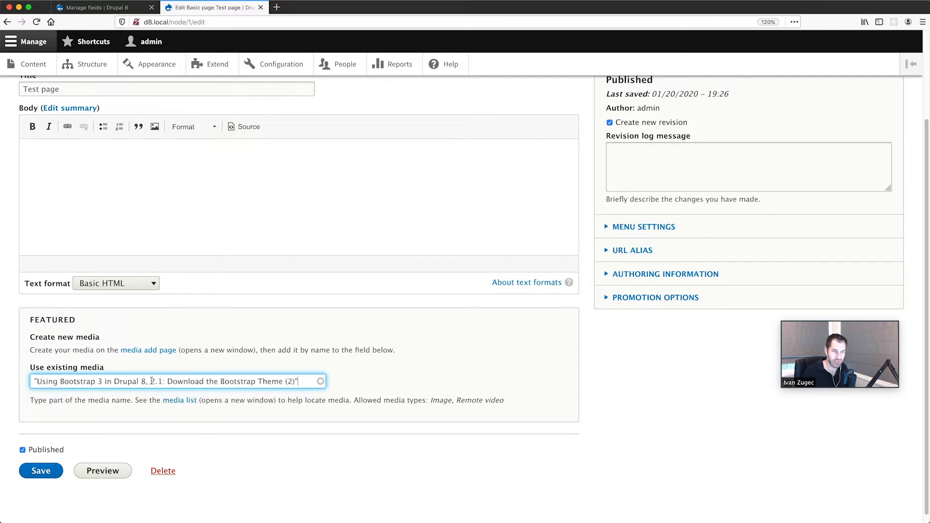
{"action": "left_click", "coordinate": [40, 477]}
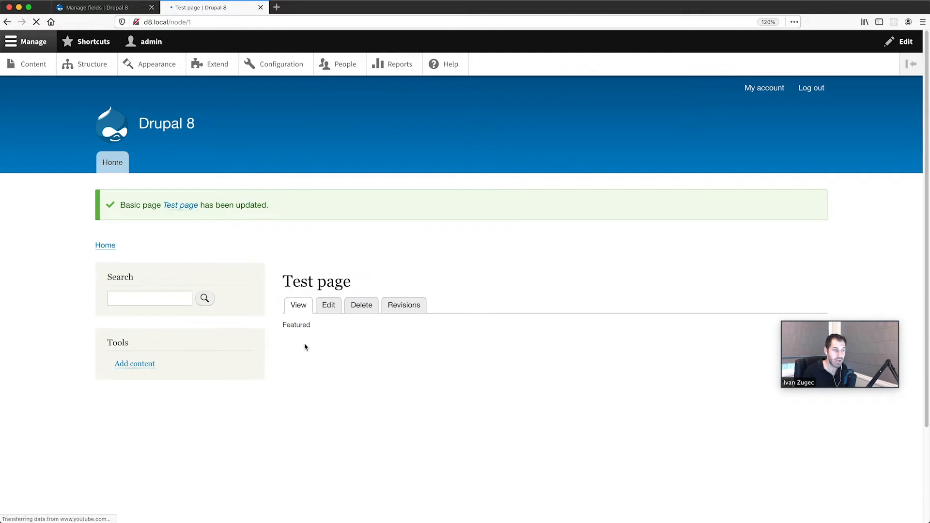
{"action": "scroll", "coordinate": [327, 350], "scroll_direction": "down", "scroll_amount": 3}
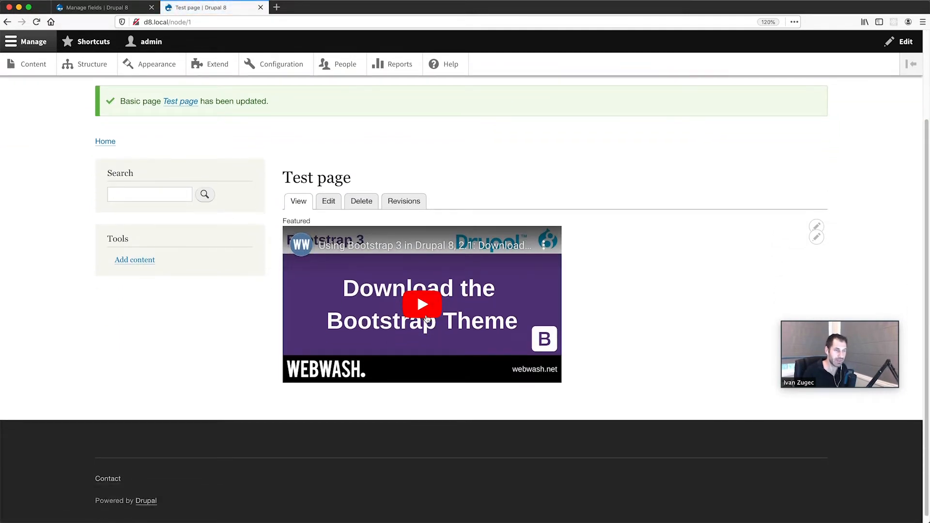
- Clear the Featured media reference in Test page's edit form, and view the media add page before returning to the form
{"action": "left_click", "coordinate": [335, 208]}
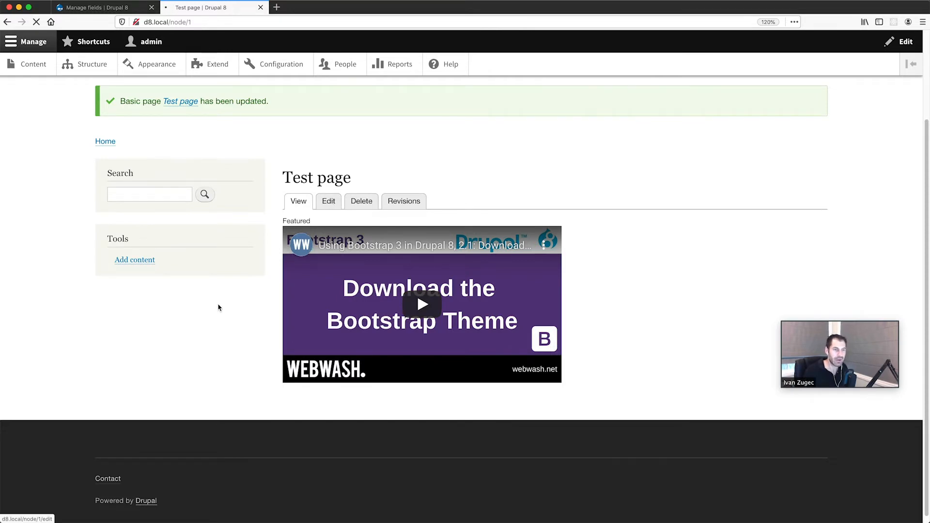
{"action": "scroll", "coordinate": [194, 320], "scroll_direction": "down", "scroll_amount": 3}
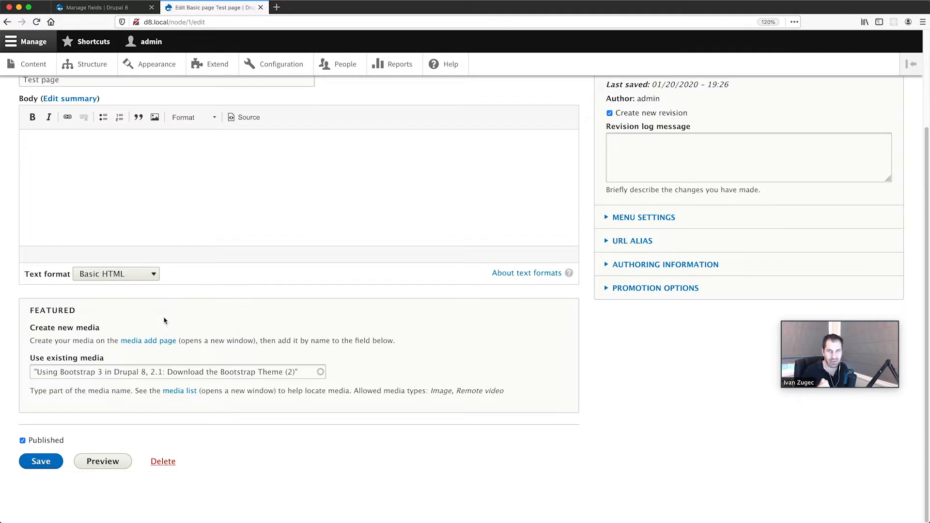
{"action": "triple_click", "coordinate": [199, 372]}
{"action": "key", "text": "BackSpace"}
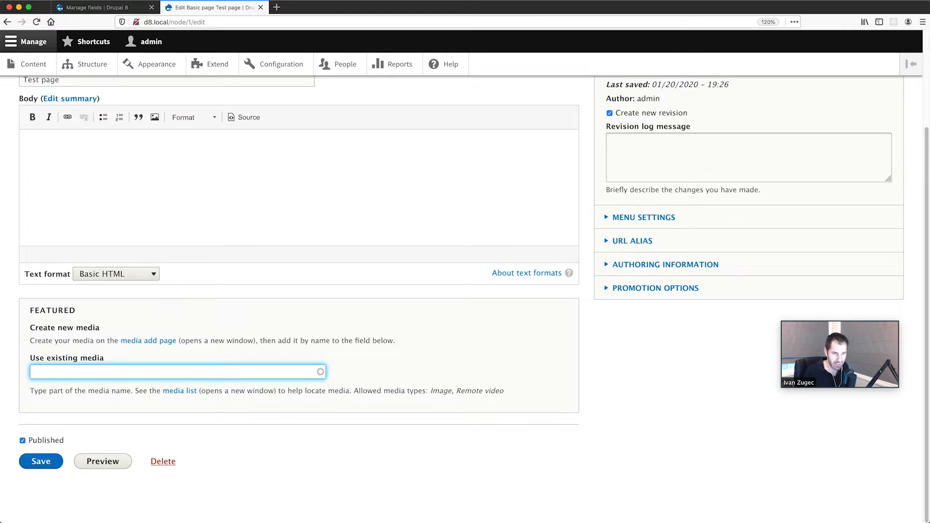
{"action": "left_click", "coordinate": [150, 342]}
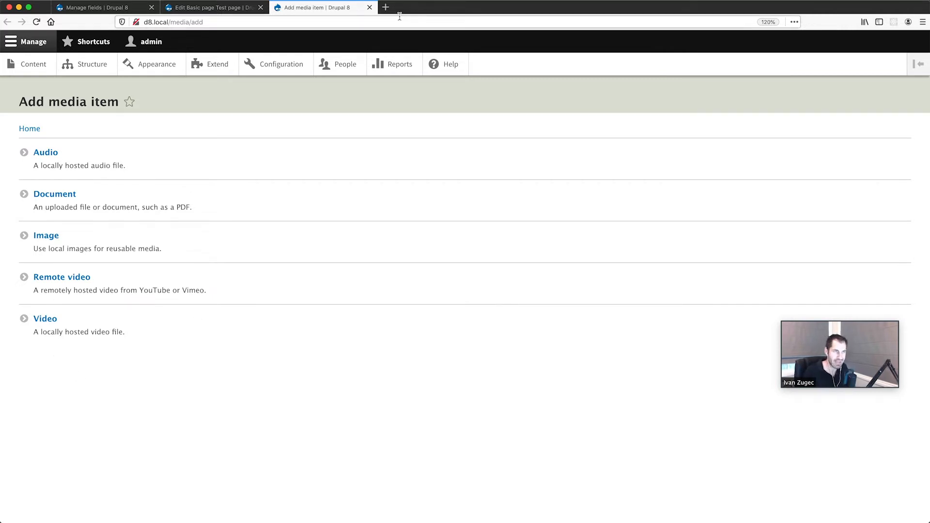
{"action": "left_click", "coordinate": [369, 8]}
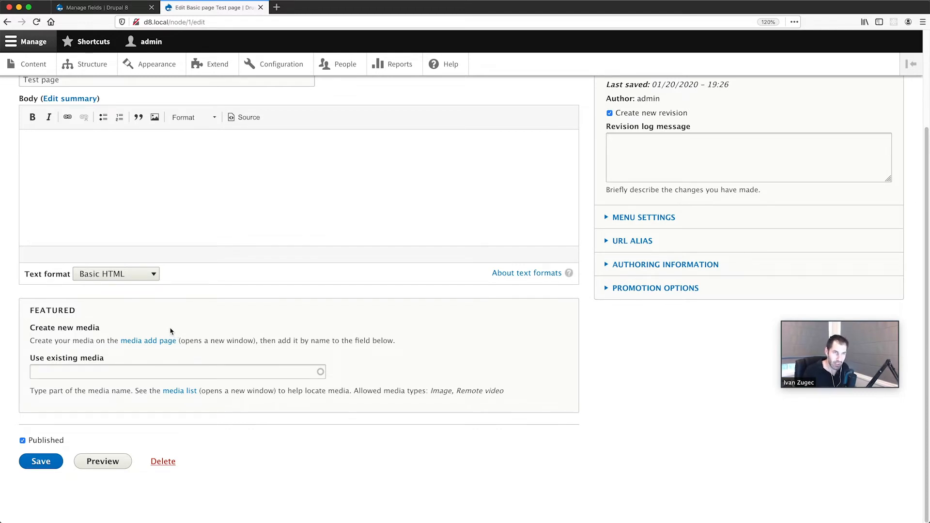
- Open the module list in a new browser tab, filter it by "media lib" and install the Media Library module
{"action": "left_click", "coordinate": [218, 64], "text": "super"}
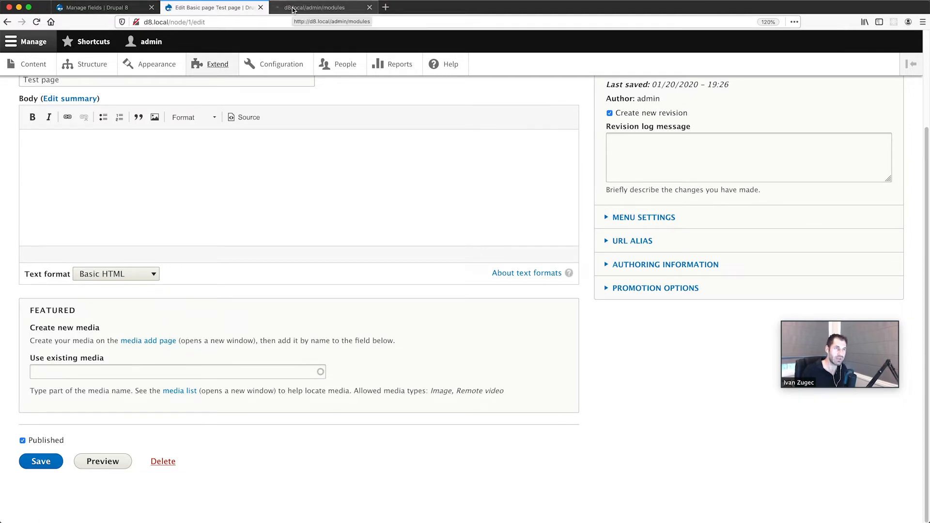
{"action": "left_click", "coordinate": [293, 7]}
{"action": "left_click", "coordinate": [87, 269]}
{"action": "type", "text": "media li"}
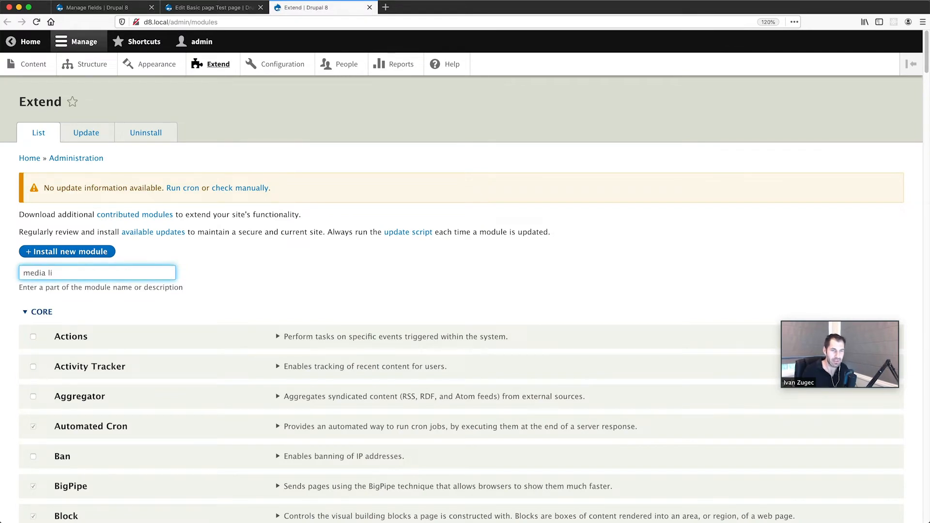
{"action": "type", "text": "b"}
{"action": "left_click", "coordinate": [33, 338]}
{"action": "left_click", "coordinate": [45, 381]}
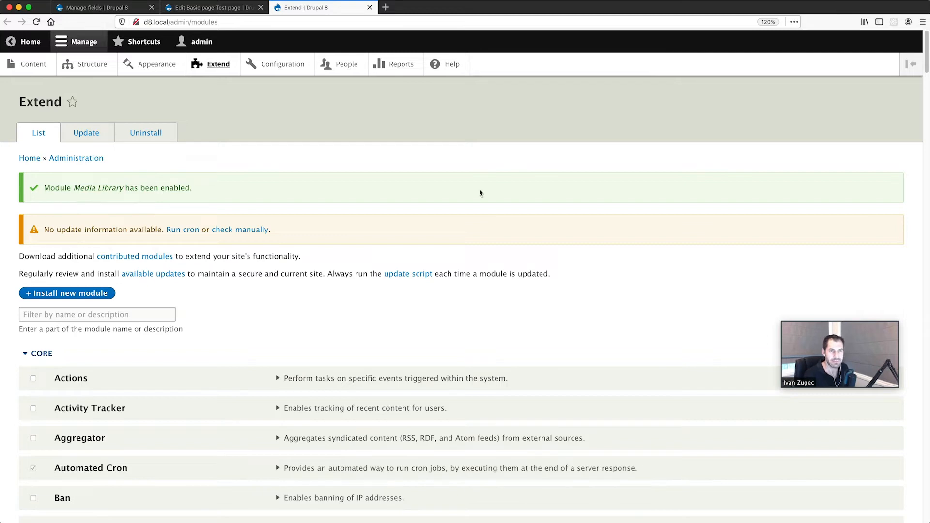
- Reload Test page's edit form, examine its Featured field and return to the module list
{"action": "left_click", "coordinate": [222, 8]}
{"action": "left_click", "coordinate": [223, 21]}
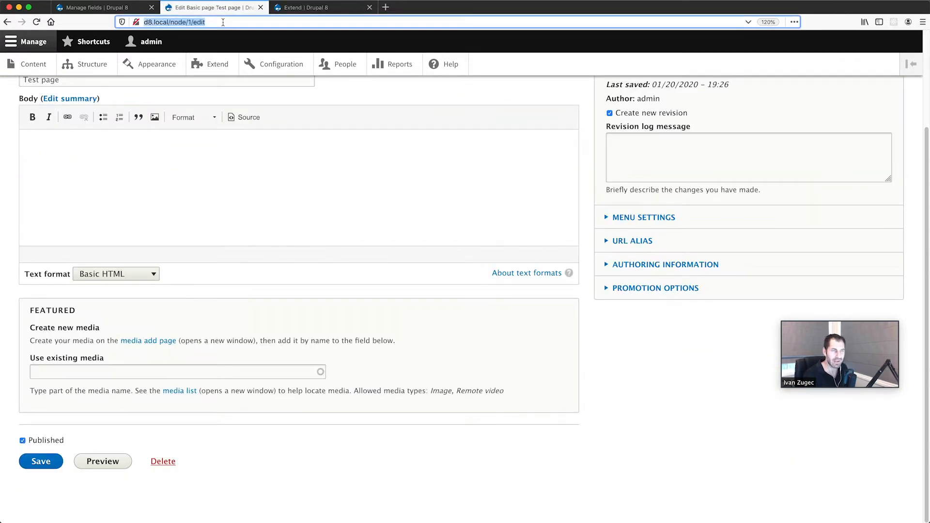
{"action": "key", "text": "Return"}
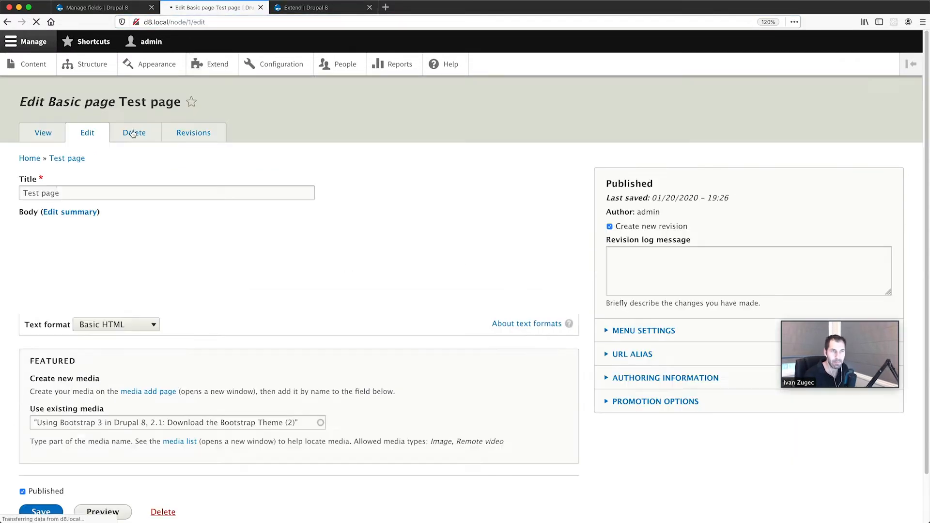
{"action": "scroll", "coordinate": [74, 324], "scroll_direction": "down", "scroll_amount": 5}
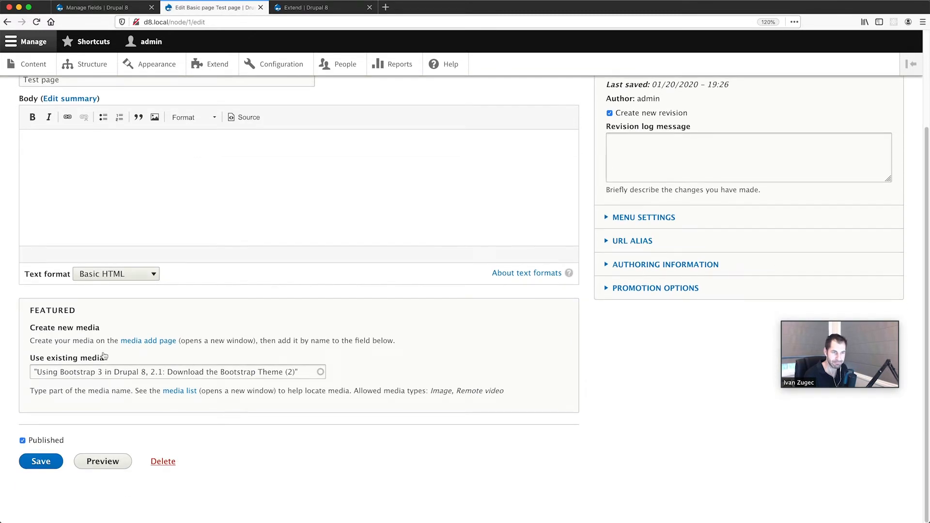
{"action": "left_click", "coordinate": [317, 7]}
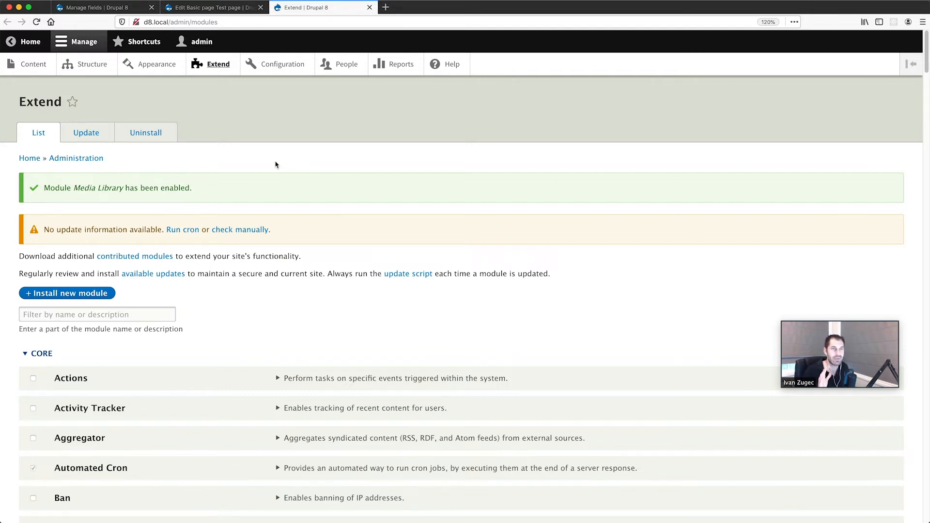
- Open Basic page's form display settings and compare the listed fields and widgets with Test page's edit form
{"action": "left_click", "coordinate": [108, 9]}
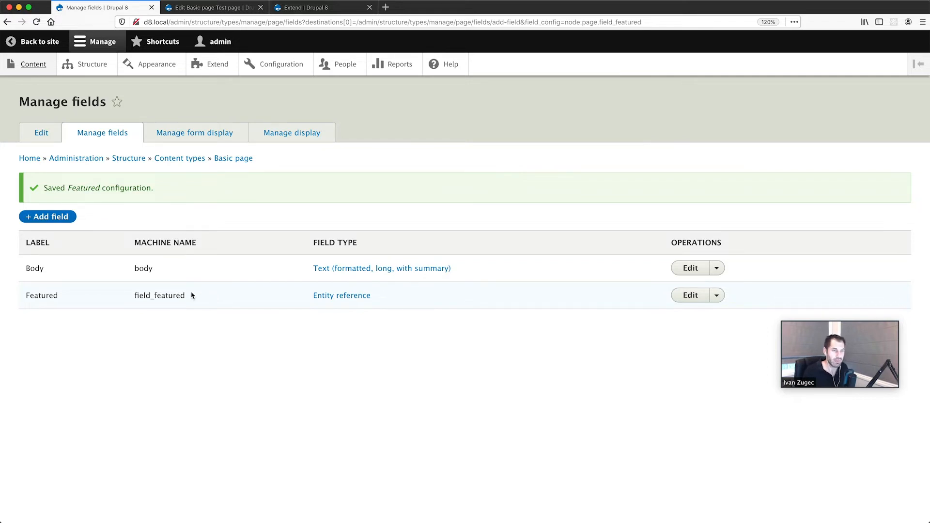
{"action": "left_click", "coordinate": [196, 131]}
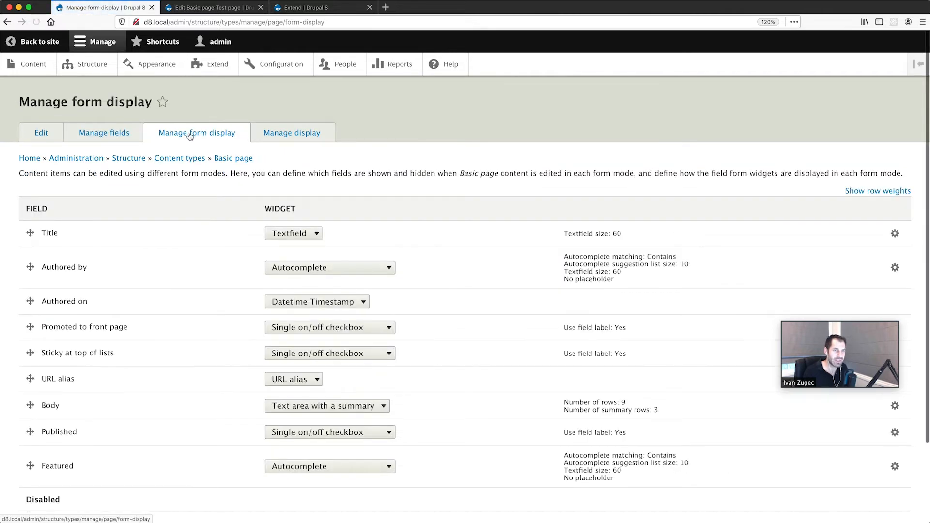
{"action": "left_click", "coordinate": [223, 9]}
{"action": "scroll", "coordinate": [191, 141], "scroll_direction": "up", "scroll_amount": 3}
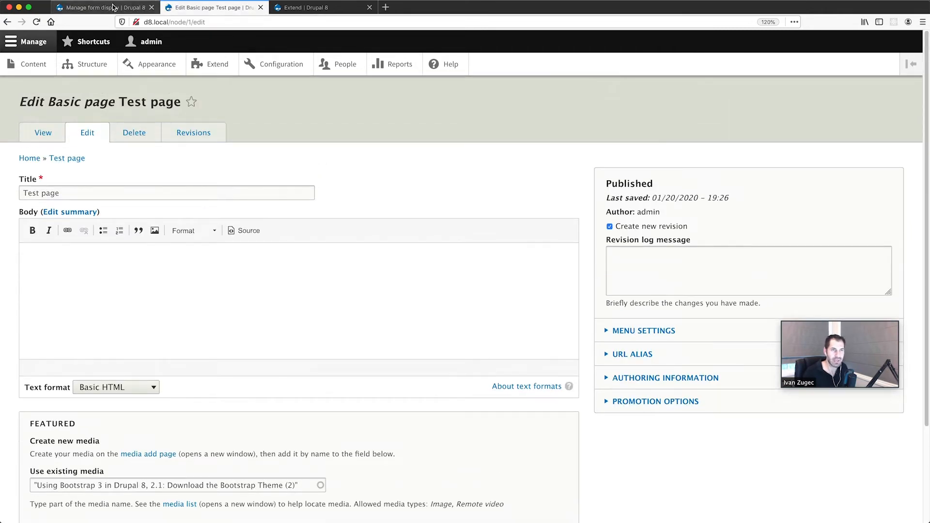
{"action": "left_click", "coordinate": [114, 7]}
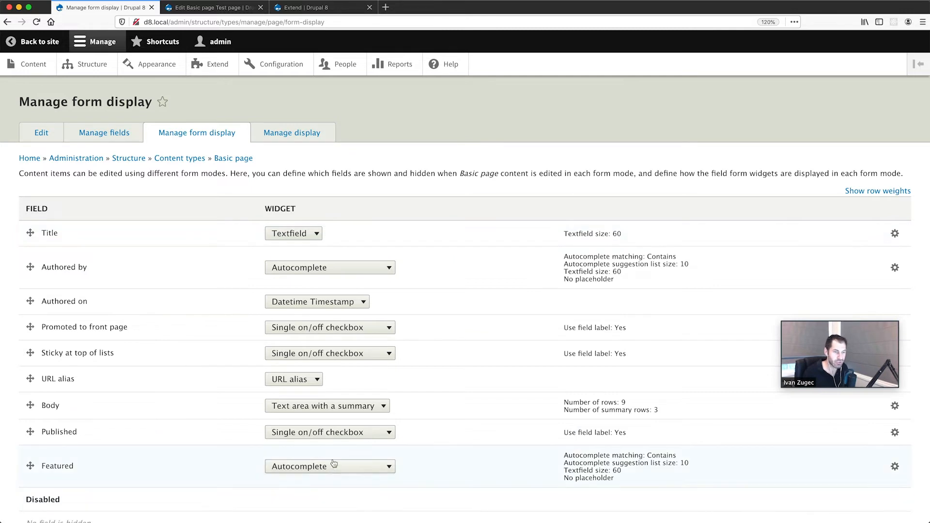
{"action": "left_click", "coordinate": [223, 8]}
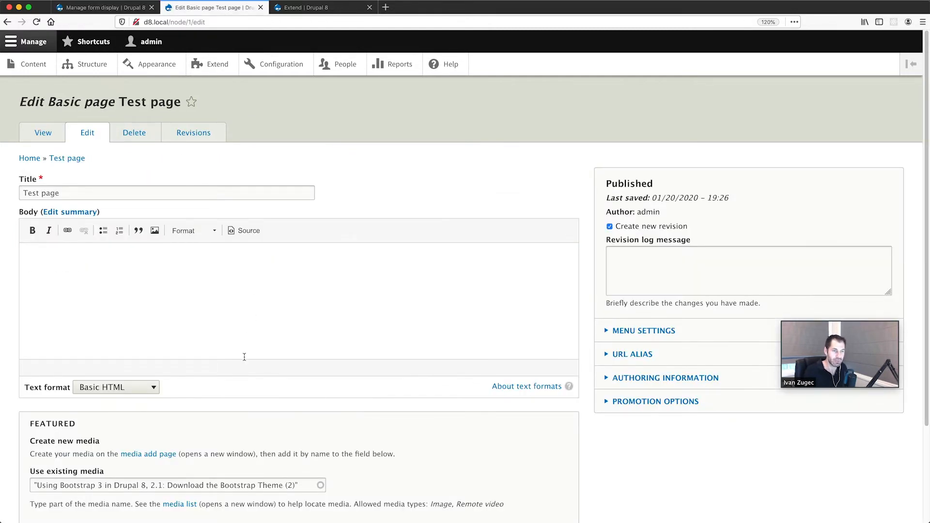
{"action": "scroll", "coordinate": [245, 357], "scroll_direction": "down", "scroll_amount": 3}
{"action": "scroll", "coordinate": [48, 189], "scroll_direction": "up", "scroll_amount": 2}
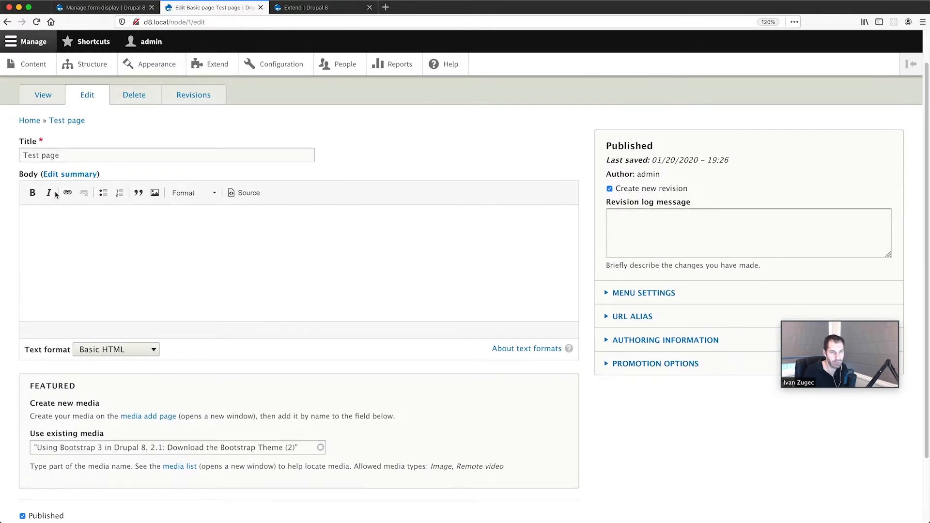
{"action": "left_click", "coordinate": [72, 252]}
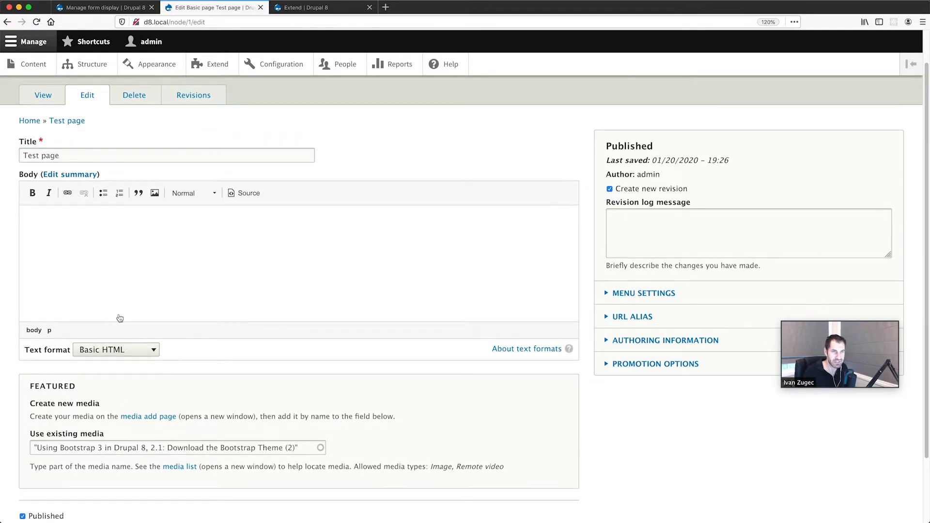
{"action": "scroll", "coordinate": [125, 348], "scroll_direction": "up", "scroll_amount": 1}
- View the rendered Test page and compare it with Basic page's field display settings
{"action": "left_click", "coordinate": [46, 136]}
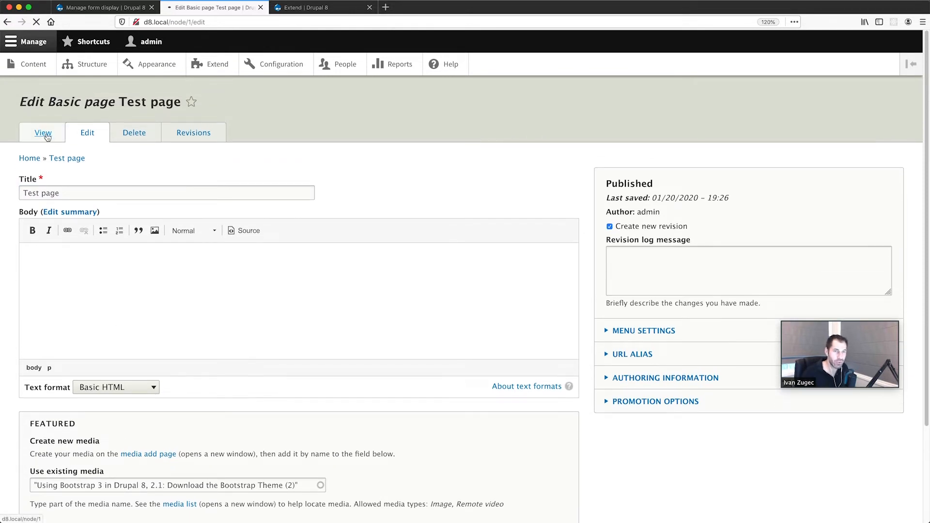
{"action": "scroll", "coordinate": [398, 240], "scroll_direction": "down", "scroll_amount": 1}
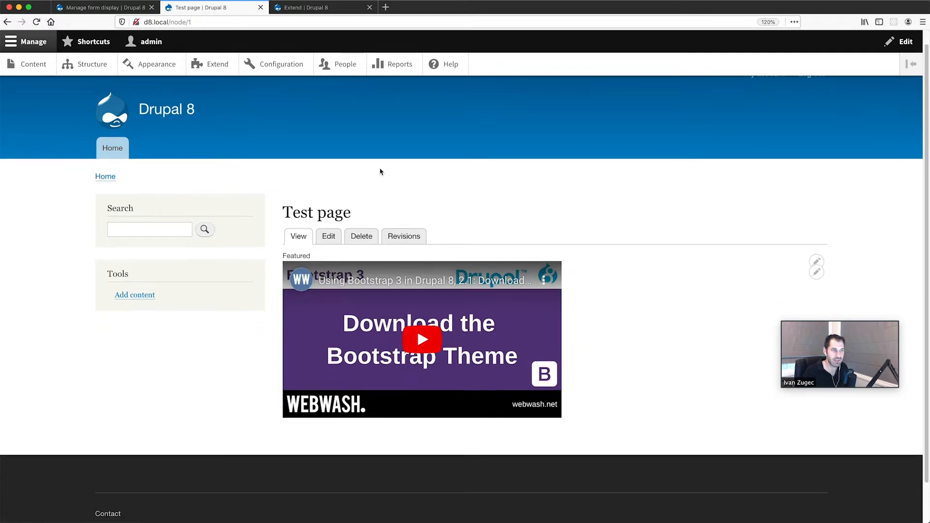
{"action": "left_click", "coordinate": [293, 11]}
{"action": "left_click", "coordinate": [80, 9]}
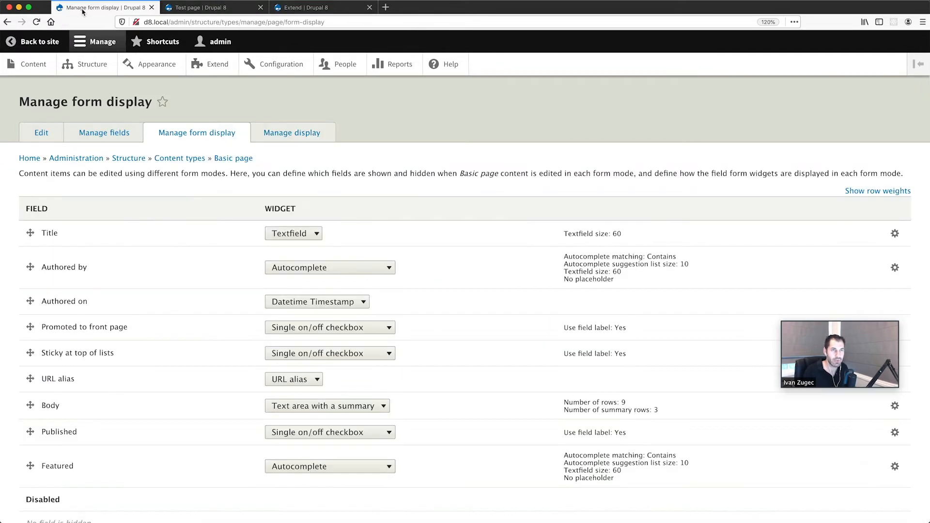
{"action": "left_click", "coordinate": [292, 133]}
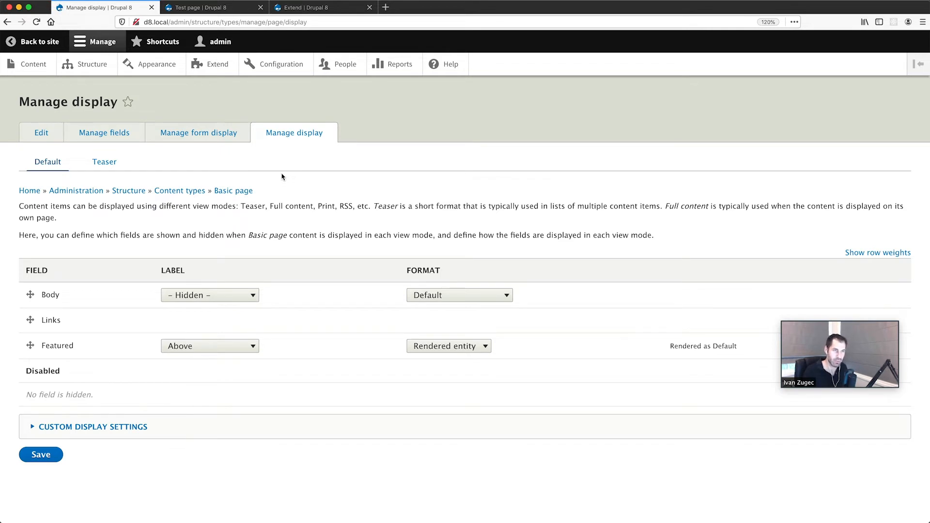
- Change the Featured field's widget to Media library in Basic page's form display settings
{"action": "left_click", "coordinate": [212, 136]}
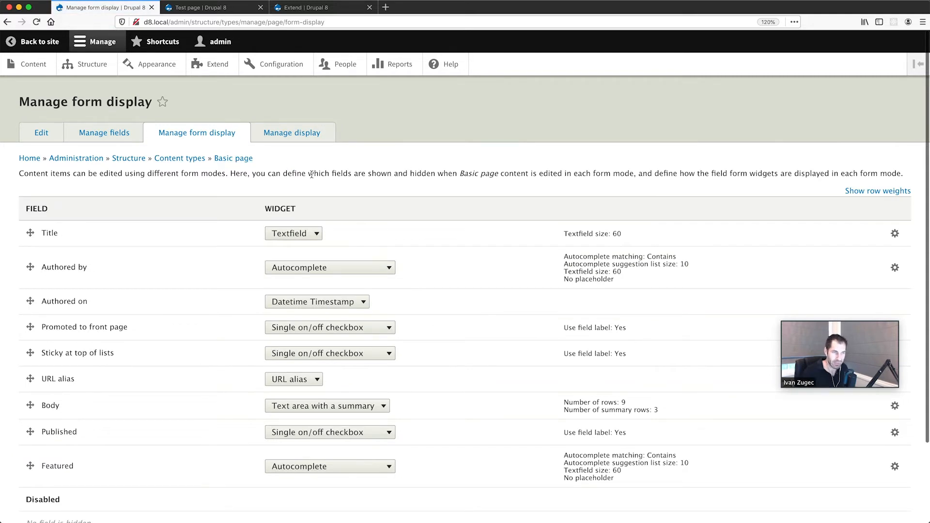
{"action": "scroll", "coordinate": [290, 170], "scroll_direction": "down", "scroll_amount": 2}
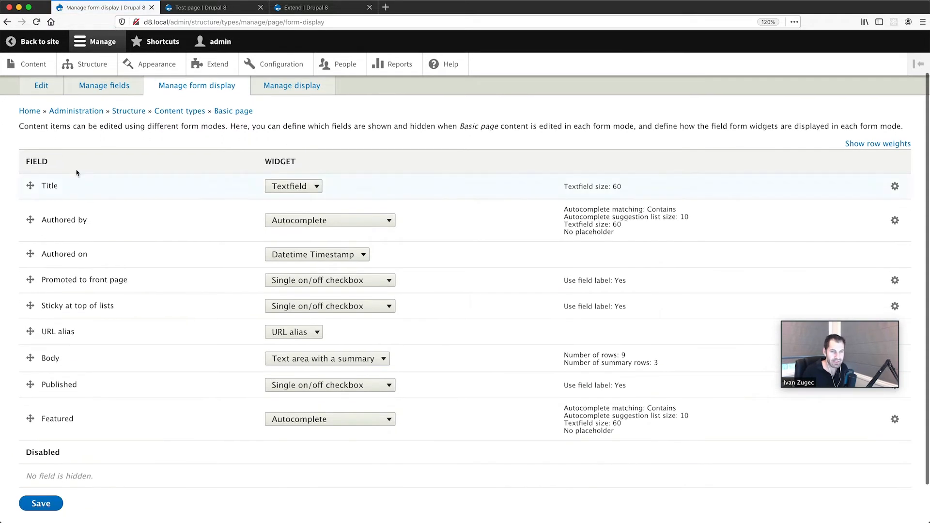
{"action": "scroll", "coordinate": [78, 172], "scroll_direction": "down", "scroll_amount": 1}
{"action": "scroll", "coordinate": [180, 113], "scroll_direction": "up", "scroll_amount": 1}
{"action": "scroll", "coordinate": [177, 195], "scroll_direction": "down", "scroll_amount": 2}
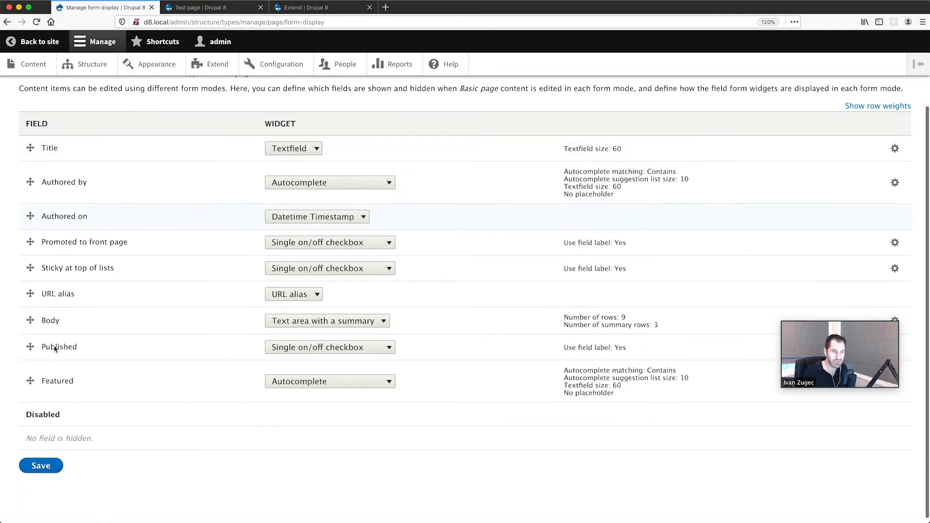
{"action": "left_click", "coordinate": [380, 382]}
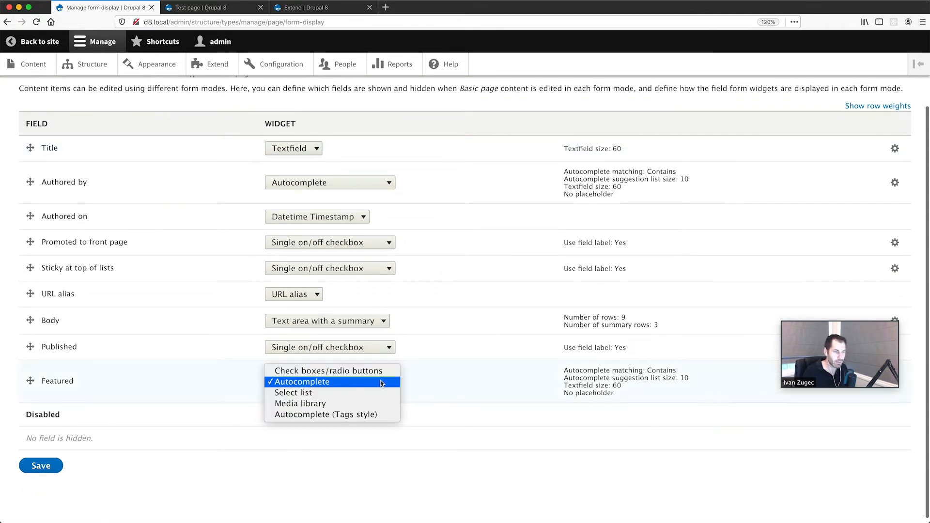
{"action": "left_click", "coordinate": [364, 405]}
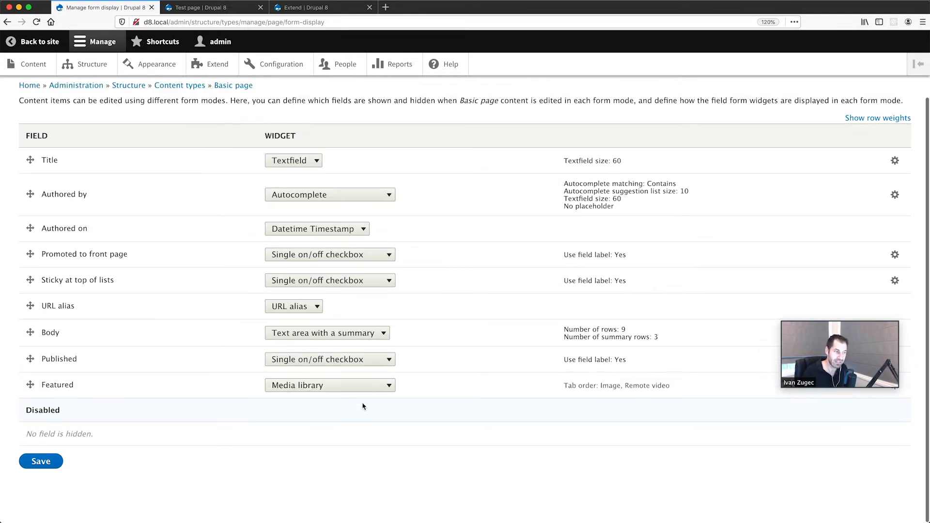
{"action": "left_click_drag", "start_coordinate": [843, 332], "coordinate": [845, 291]}
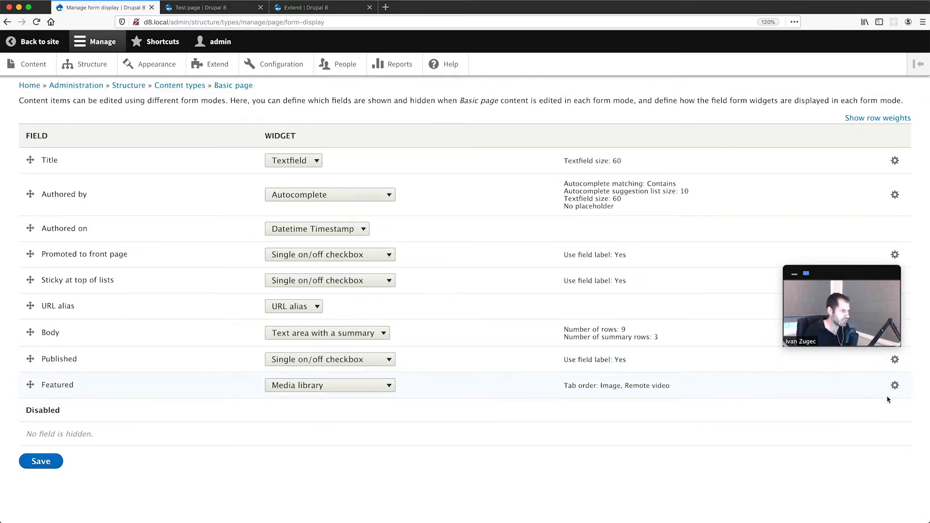
- Review the Featured widget's media type tab order, cancel without changing it, and save the form display
{"action": "left_click", "coordinate": [895, 385]}
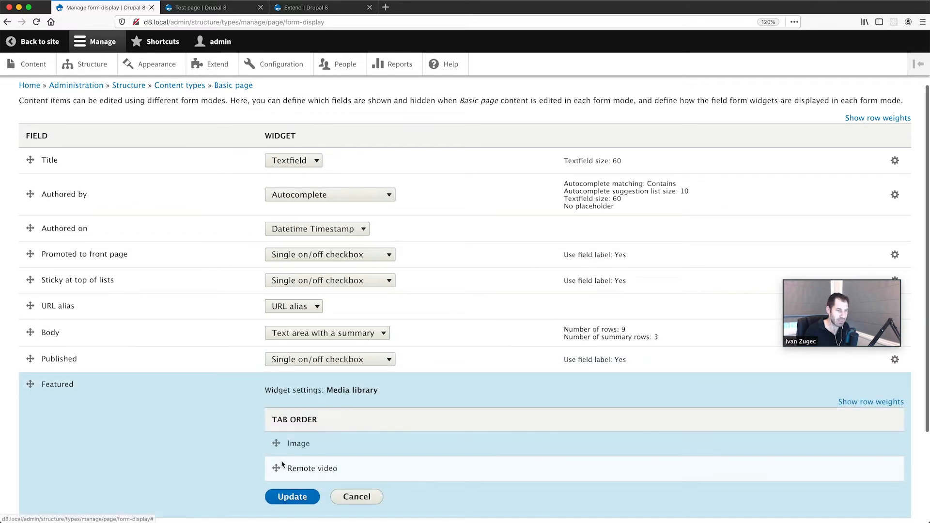
{"action": "scroll", "coordinate": [301, 330], "scroll_direction": "down", "scroll_amount": 5}
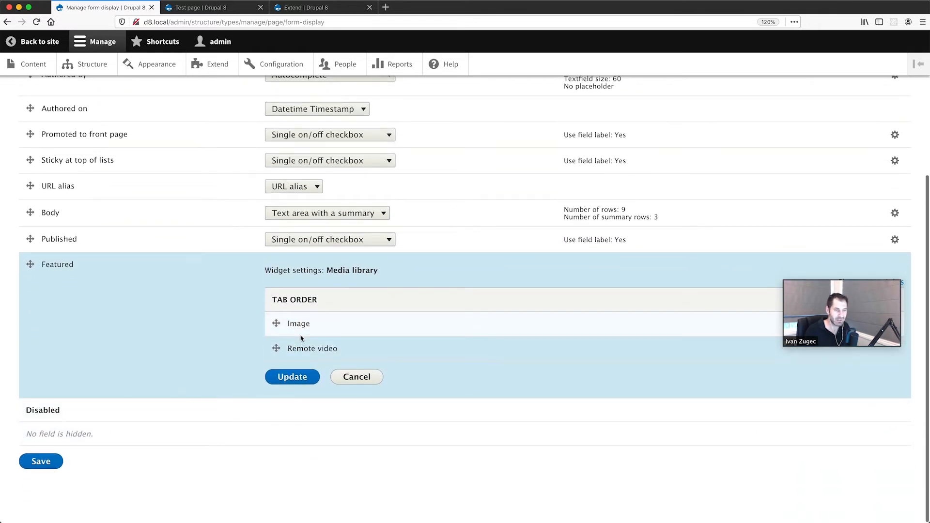
{"action": "left_click", "coordinate": [354, 379]}
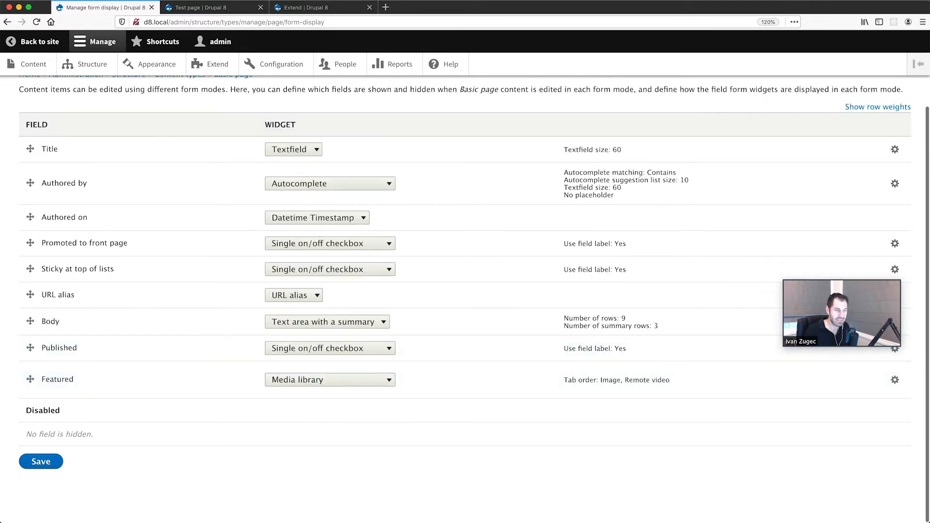
{"action": "left_click", "coordinate": [37, 463]}
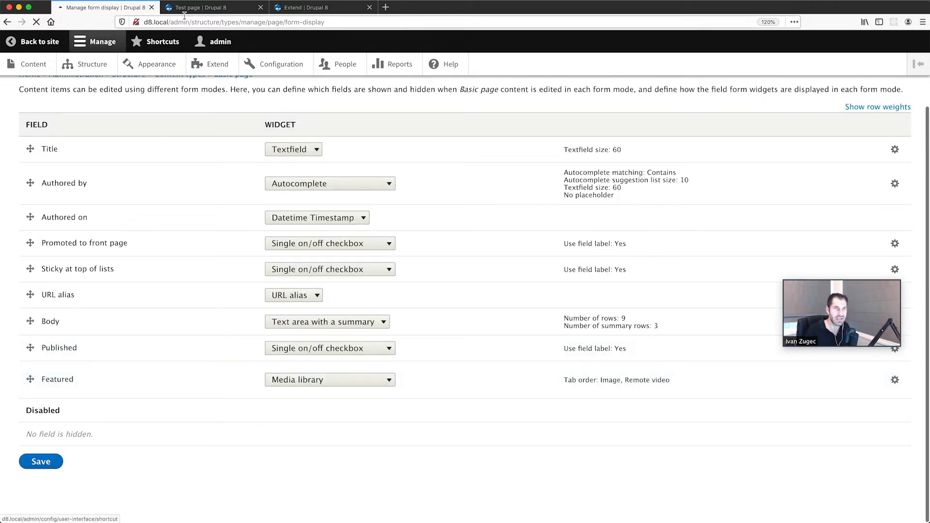
- Open Test page for editing and remove the Bootstrap video from its Featured field
{"action": "left_click", "coordinate": [204, 7]}
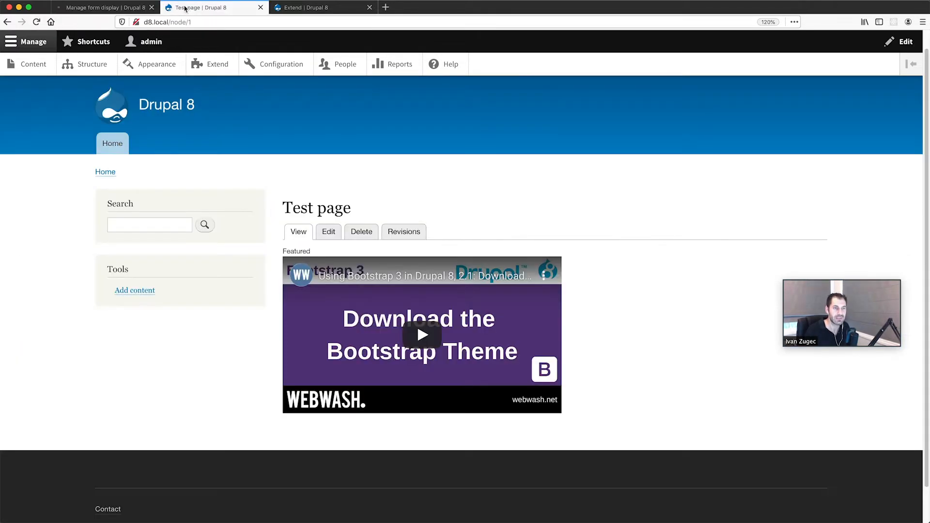
{"action": "left_click", "coordinate": [329, 237]}
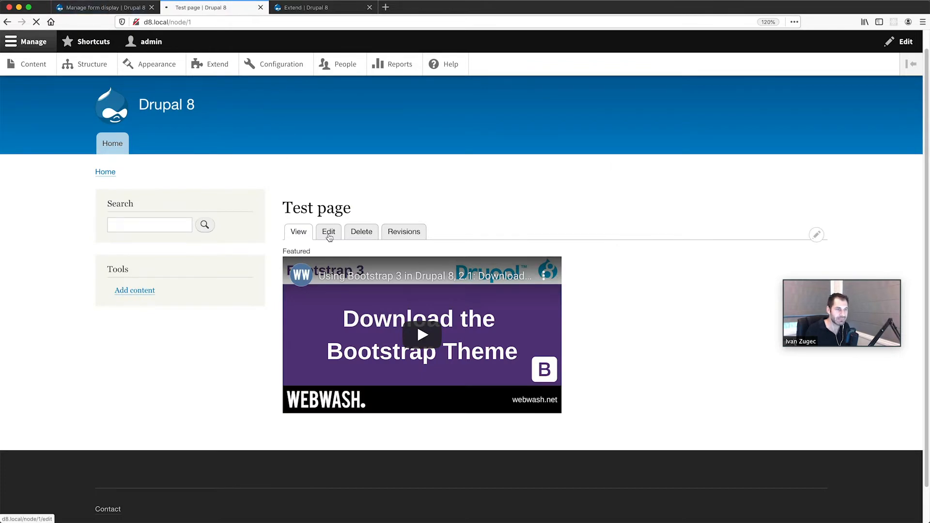
{"action": "scroll", "coordinate": [328, 233], "scroll_direction": "down", "scroll_amount": 2}
{"action": "scroll", "coordinate": [272, 279], "scroll_direction": "down", "scroll_amount": 2}
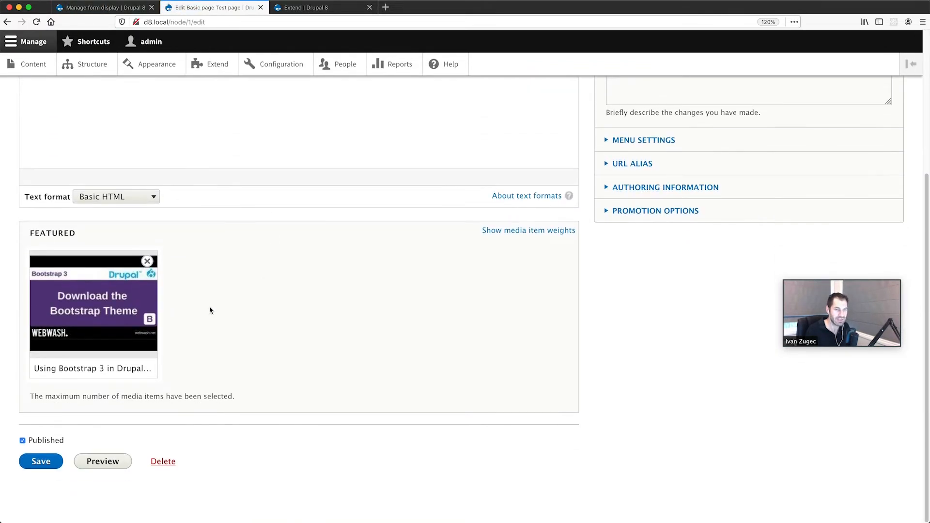
{"action": "left_click", "coordinate": [147, 262]}
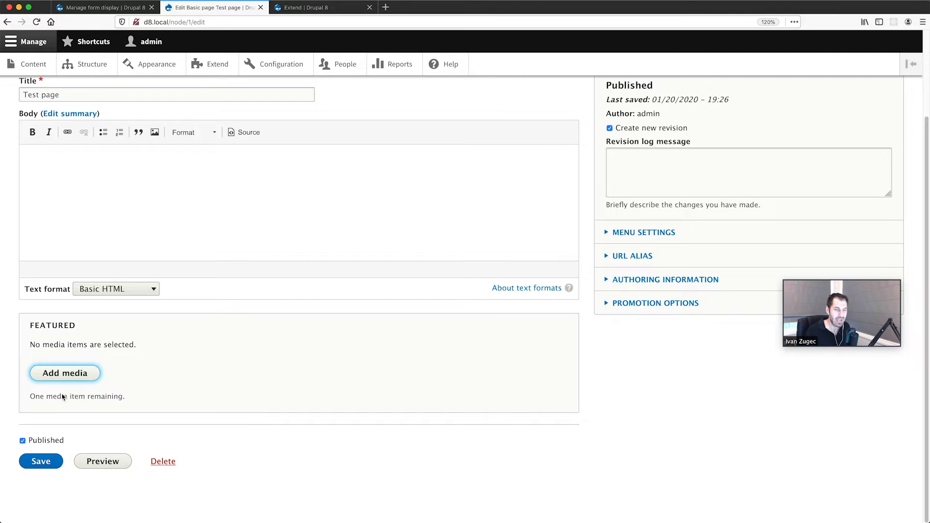
- Open the media library for the Featured field and examine the remote videos in grid and table views
{"action": "left_click", "coordinate": [69, 376]}
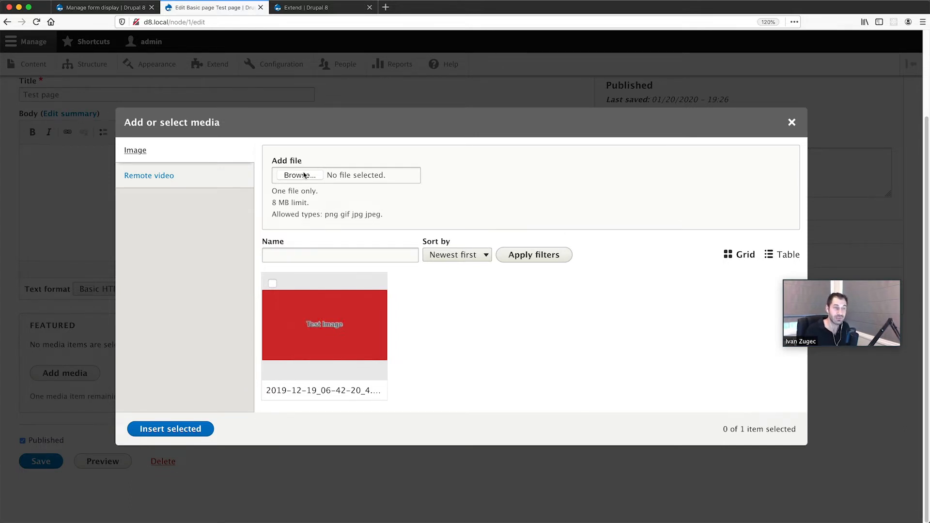
{"action": "left_click", "coordinate": [192, 186]}
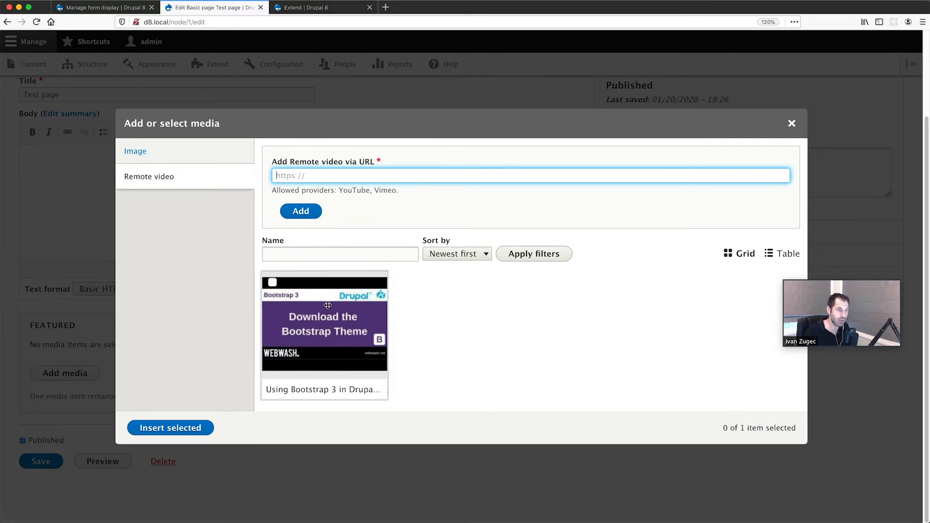
{"action": "left_click", "coordinate": [351, 254]}
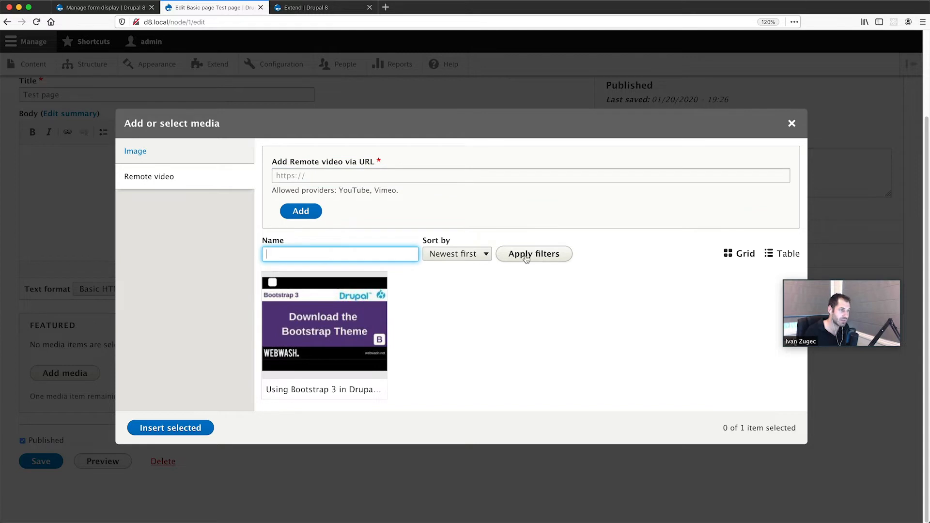
{"action": "left_click", "coordinate": [751, 258]}
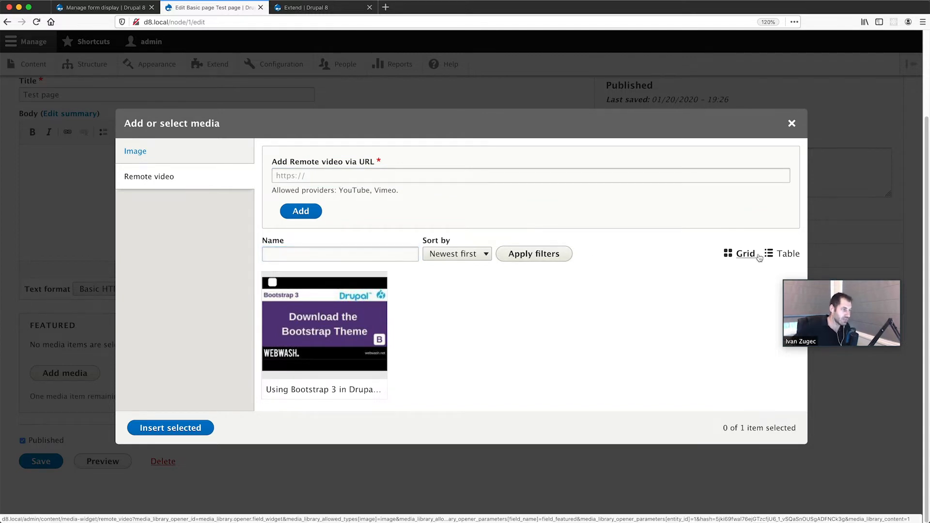
{"action": "left_click", "coordinate": [774, 257]}
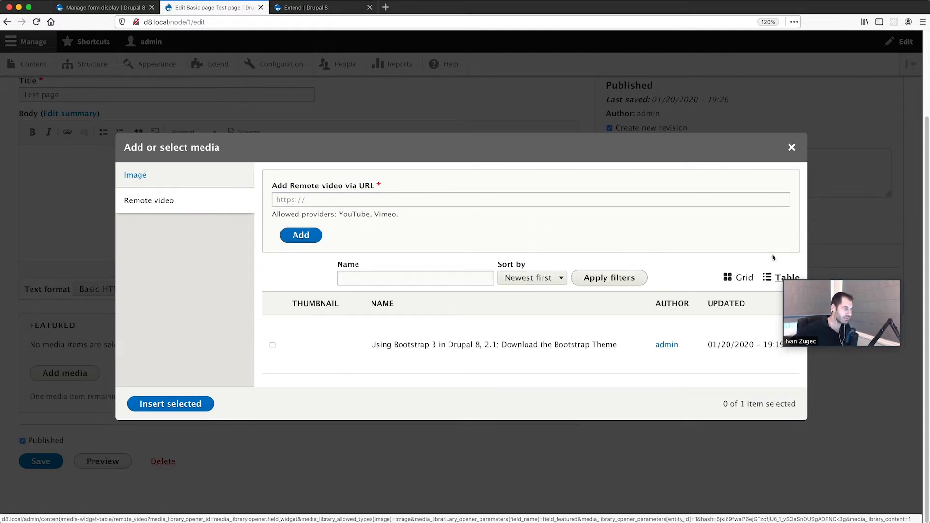
{"action": "left_click", "coordinate": [729, 280]}
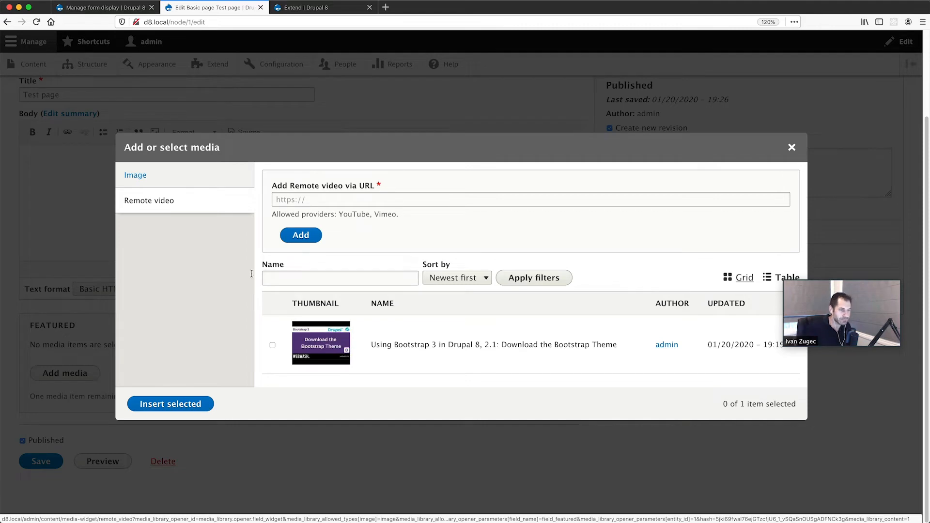
- Insert the red Test Image from the media library into the Featured field and save Test page
{"action": "left_click", "coordinate": [202, 156]}
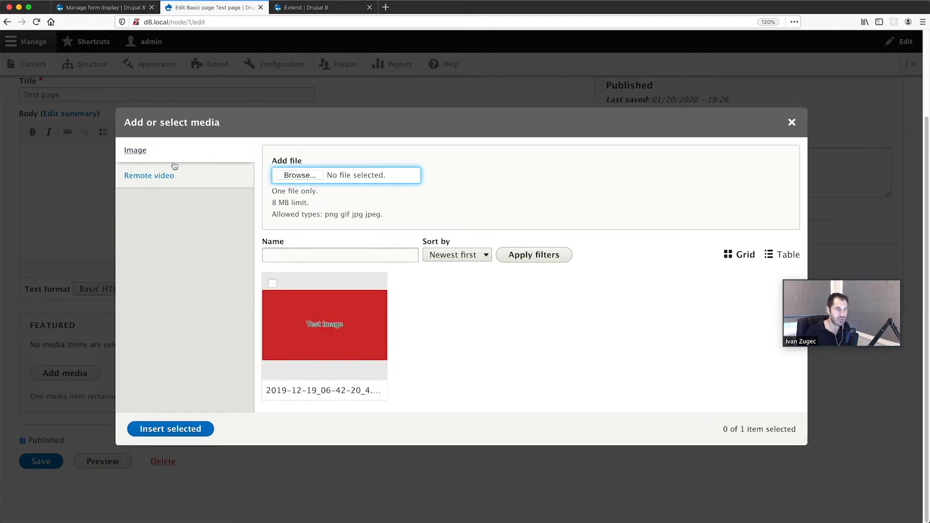
{"action": "left_click", "coordinate": [273, 283]}
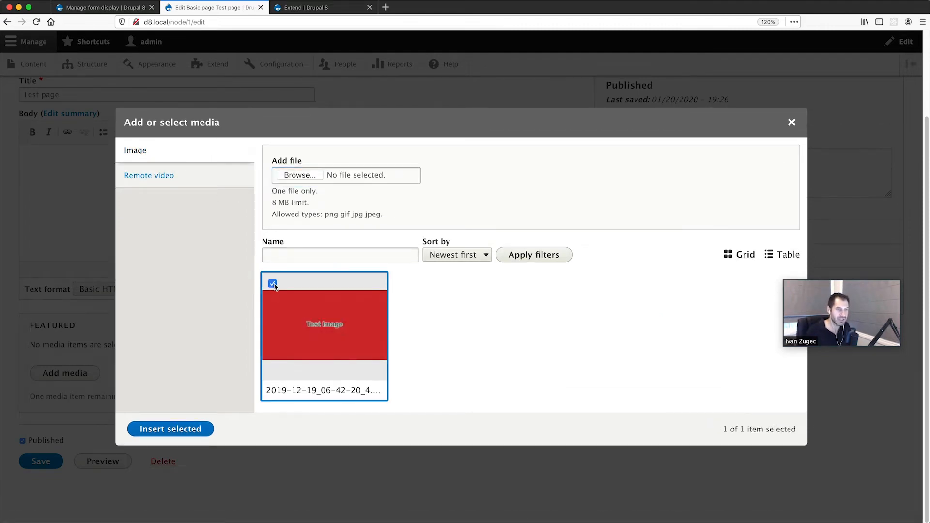
{"action": "left_click", "coordinate": [180, 431]}
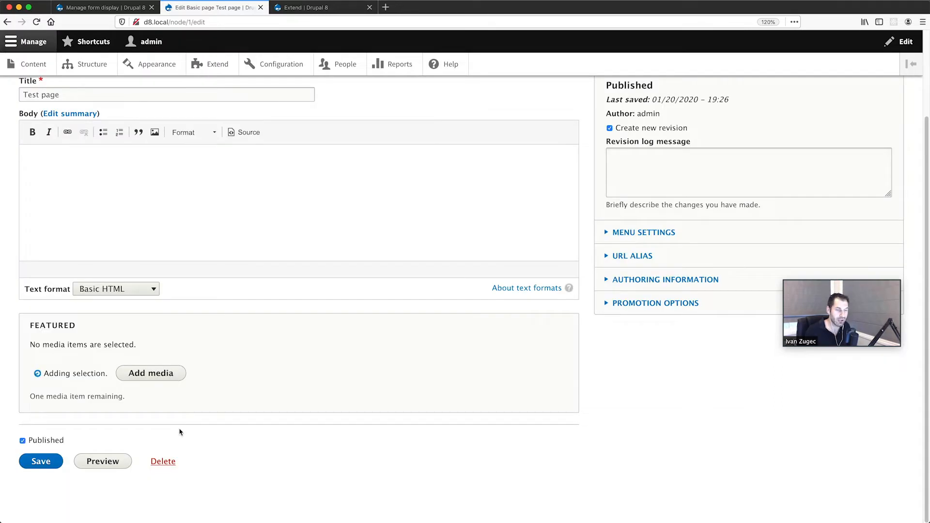
{"action": "scroll", "coordinate": [164, 340], "scroll_direction": "down", "scroll_amount": 3}
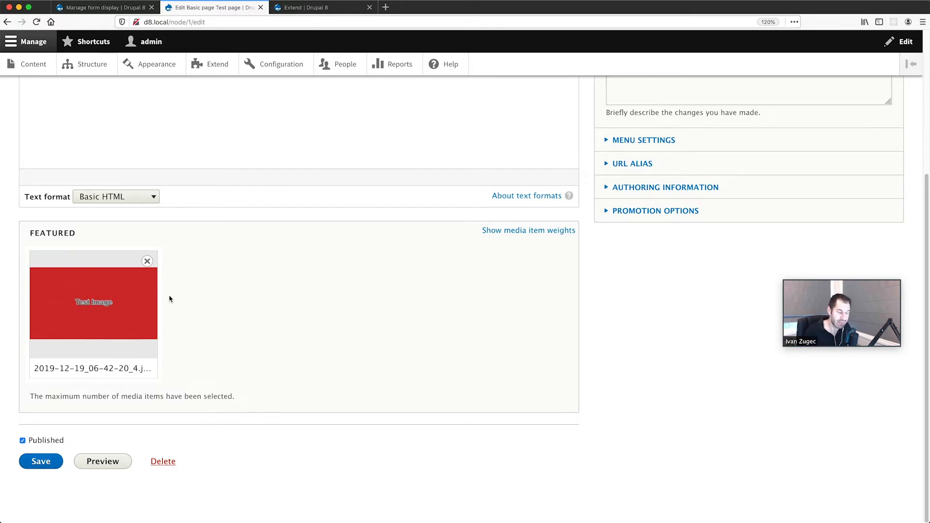
{"action": "left_click", "coordinate": [43, 463]}
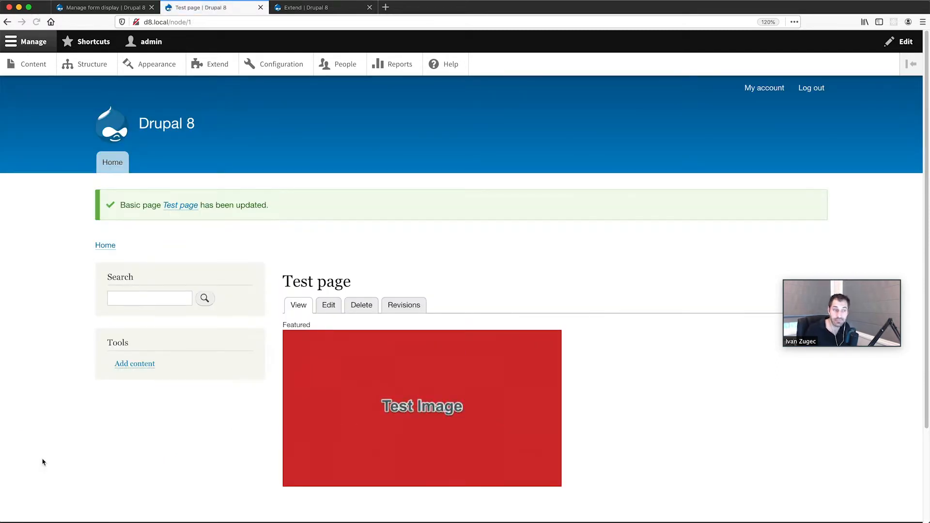
- Reopen Test page for editing and review the widget options for Featured in Basic page's form display settings
{"action": "left_click", "coordinate": [334, 306]}
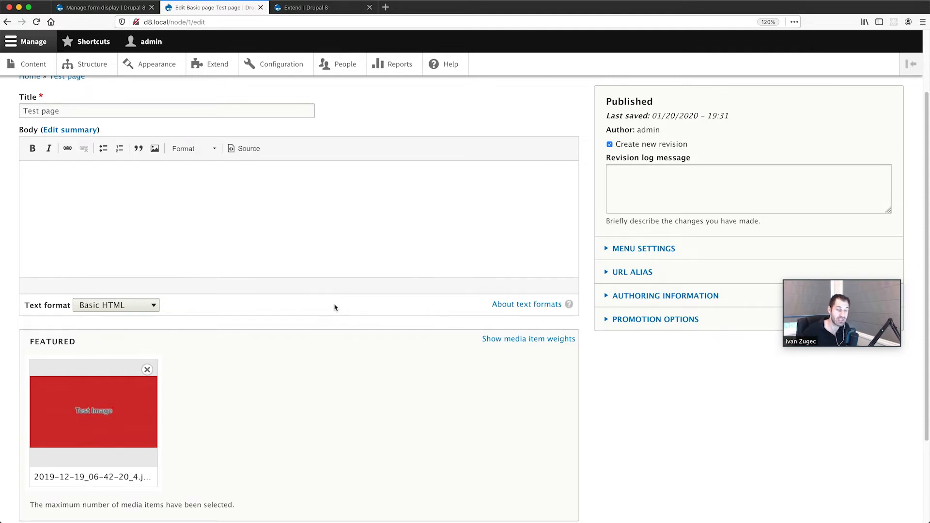
{"action": "left_click", "coordinate": [102, 7]}
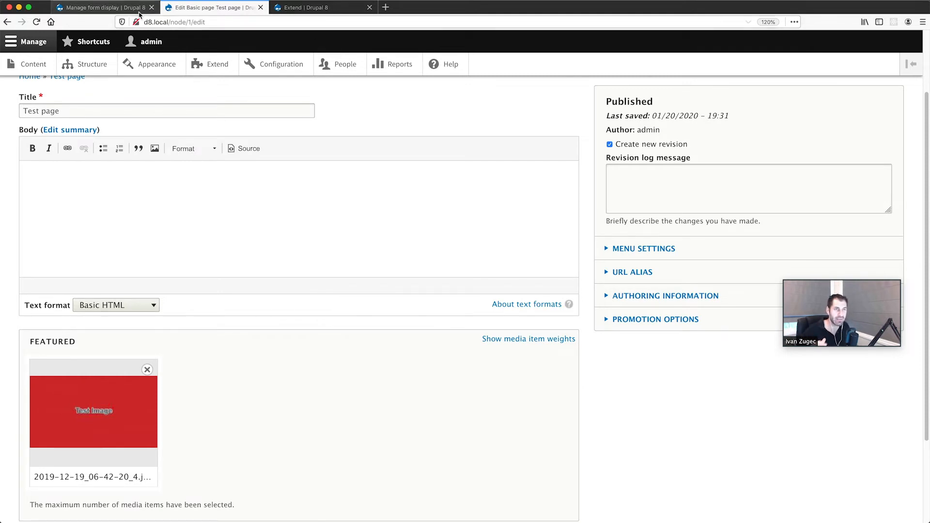
{"action": "scroll", "coordinate": [234, 233], "scroll_direction": "down", "scroll_amount": 5}
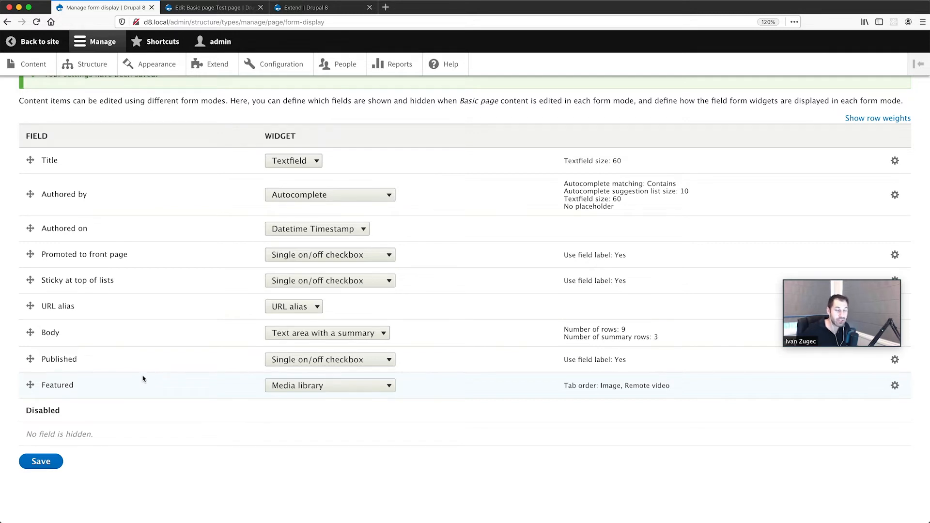
{"action": "left_click", "coordinate": [310, 393]}
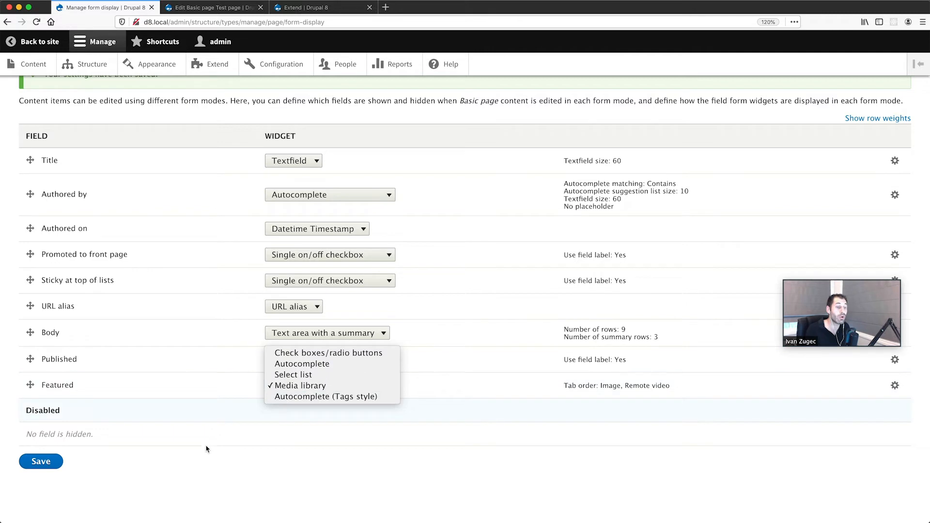
{"action": "left_click", "coordinate": [201, 494]}
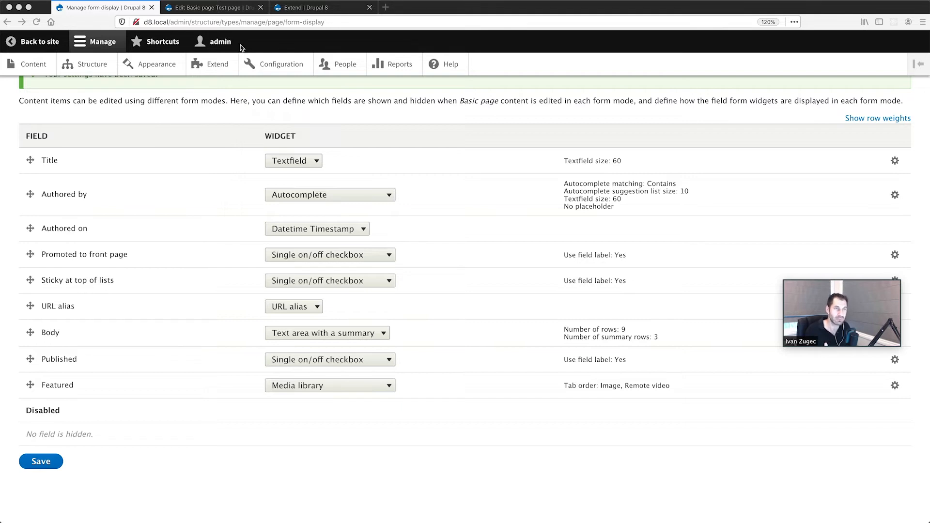
- Return to Test page's edit form and examine its Featured and Body fields
{"action": "left_click", "coordinate": [213, 7]}
{"action": "scroll", "coordinate": [146, 335], "scroll_direction": "down", "scroll_amount": 2}
{"action": "scroll", "coordinate": [154, 340], "scroll_direction": "down", "scroll_amount": 2}
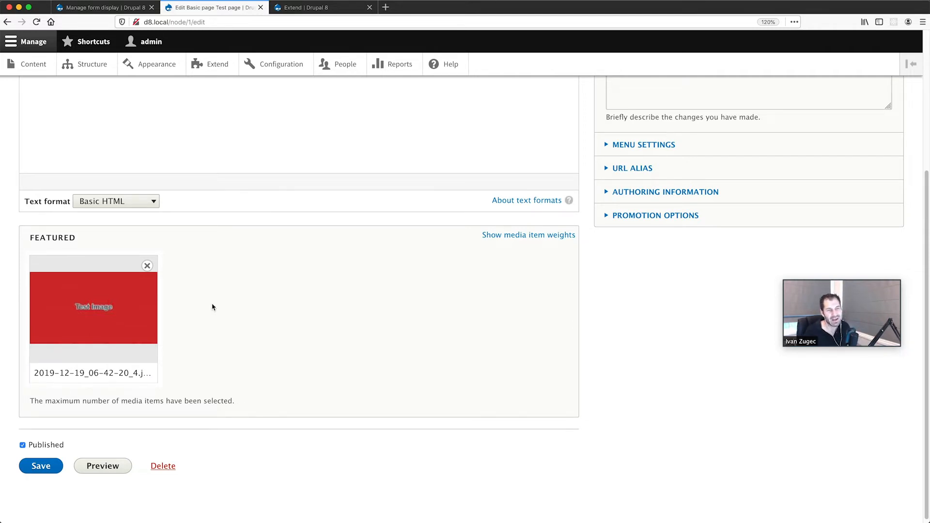
{"action": "scroll", "coordinate": [213, 301], "scroll_direction": "up", "scroll_amount": 3}
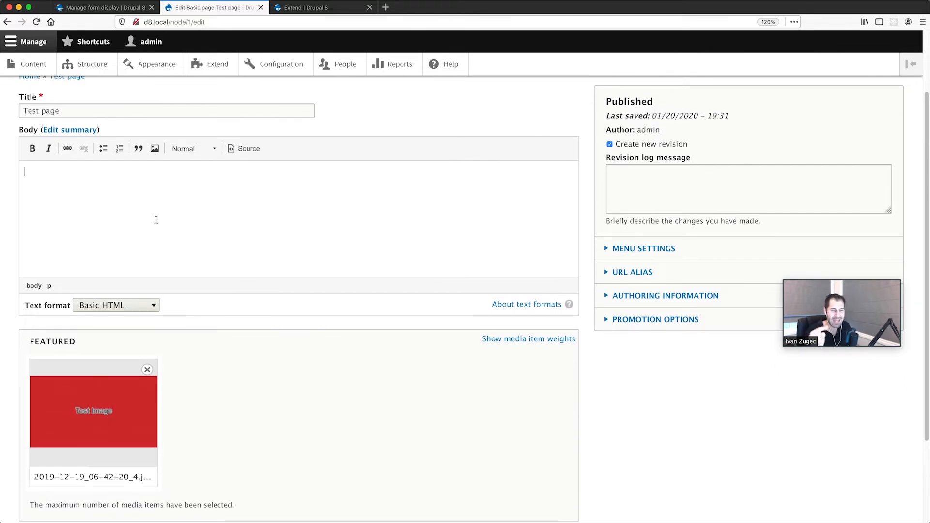
{"action": "left_click", "coordinate": [157, 221]}
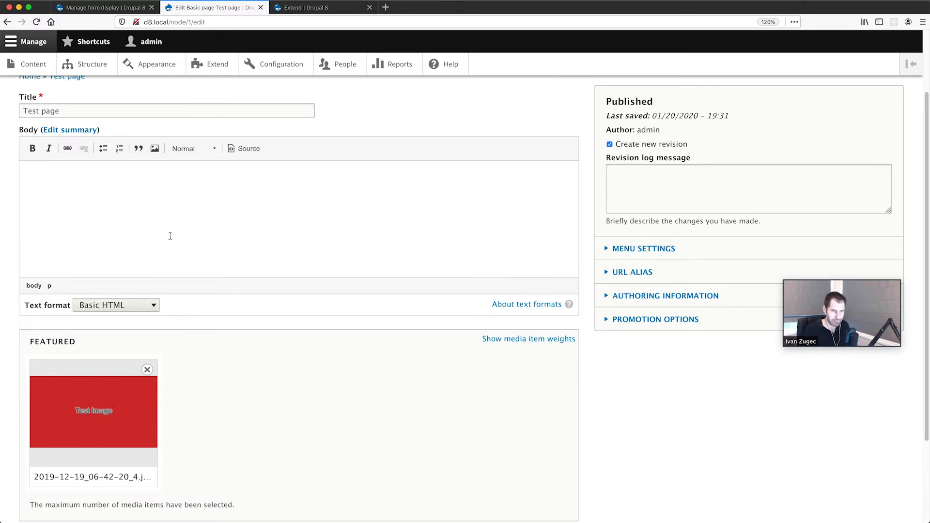
{"action": "scroll", "coordinate": [164, 235], "scroll_direction": "up", "scroll_amount": 2}
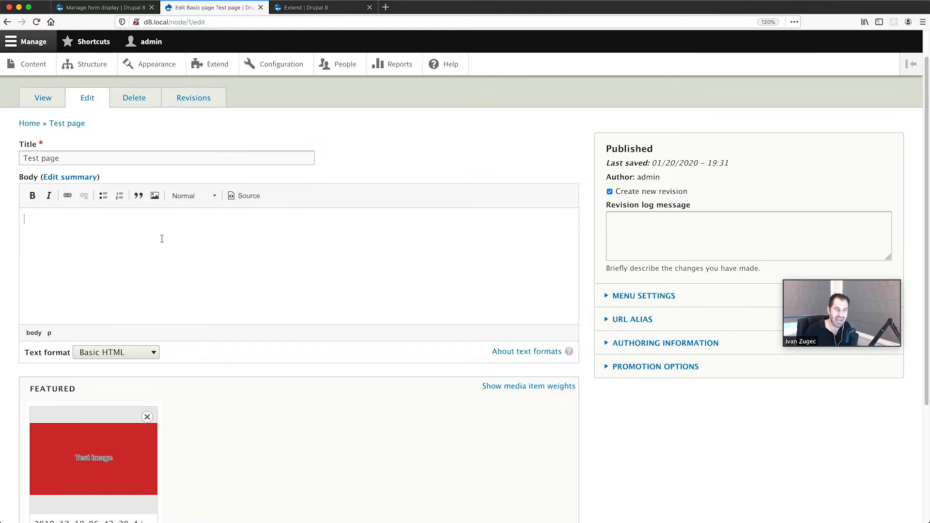
{"action": "scroll", "coordinate": [100, 490], "scroll_direction": "down", "scroll_amount": 2}
{"action": "left_click", "coordinate": [147, 360]}
{"action": "left_click", "coordinate": [71, 381]}
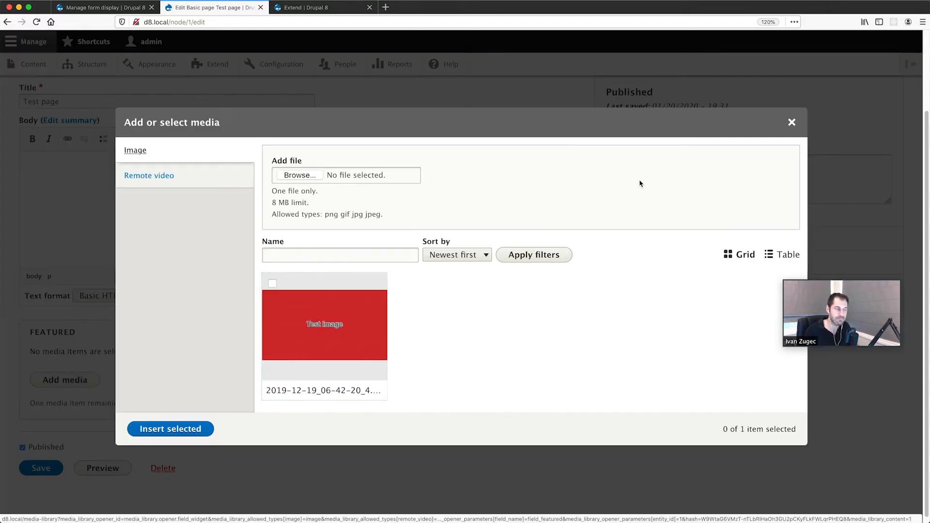
{"action": "left_click", "coordinate": [792, 122]}
{"action": "left_click", "coordinate": [37, 22]}
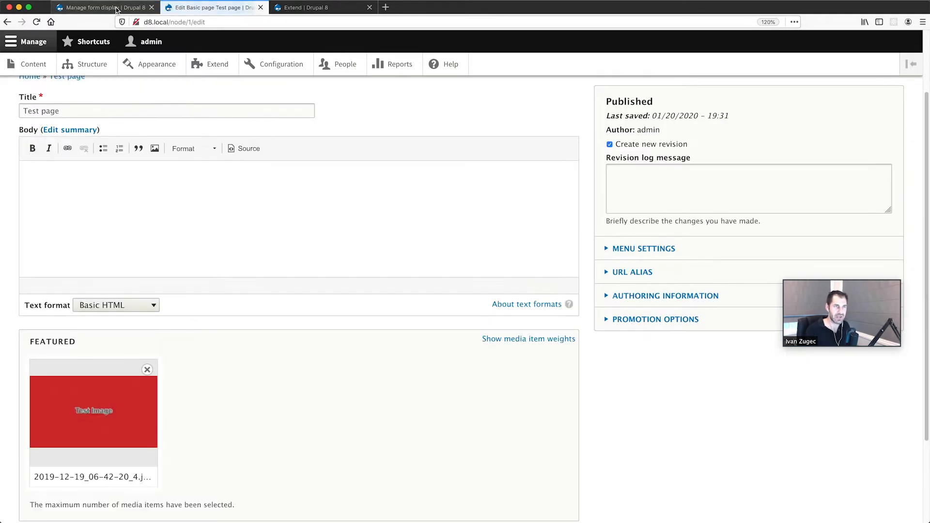
- Close the Extend page and open the Basic HTML text format's configuration from Text formats and editors
{"action": "left_click", "coordinate": [370, 8]}
{"action": "left_click", "coordinate": [101, 8]}
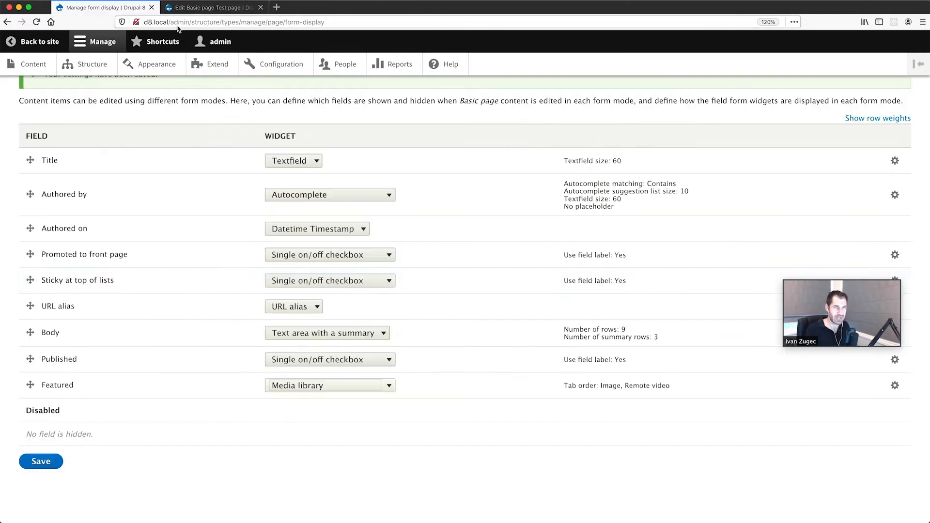
{"action": "scroll", "coordinate": [284, 89], "scroll_direction": "up", "scroll_amount": 3}
{"action": "left_click", "coordinate": [281, 65]}
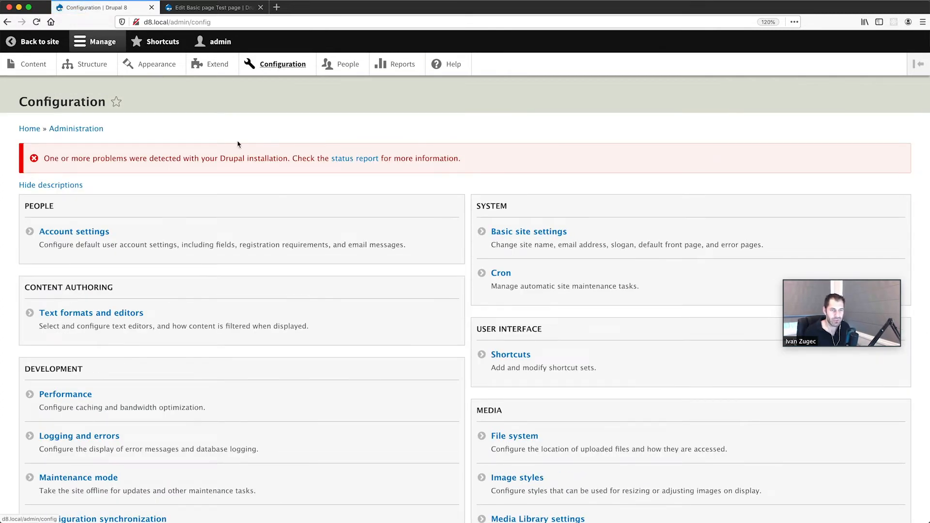
{"action": "left_click", "coordinate": [68, 314]}
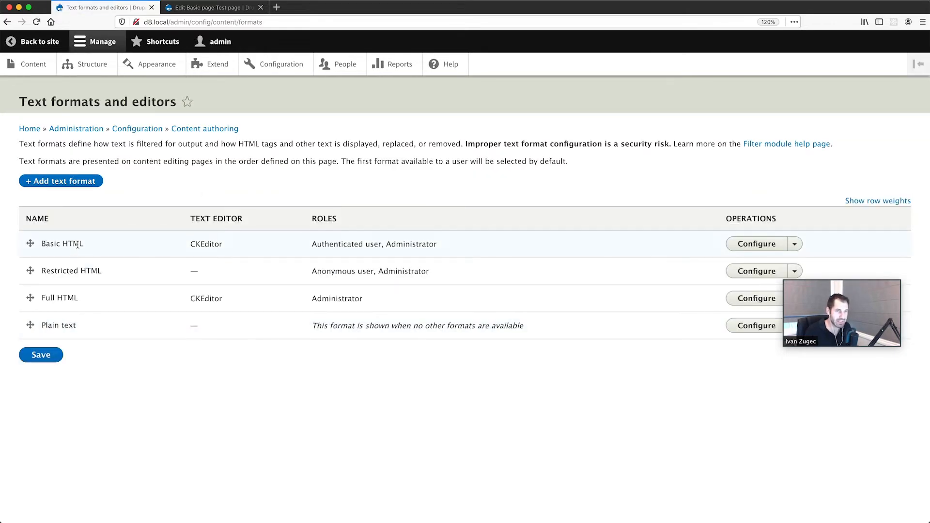
{"action": "left_click", "coordinate": [766, 246]}
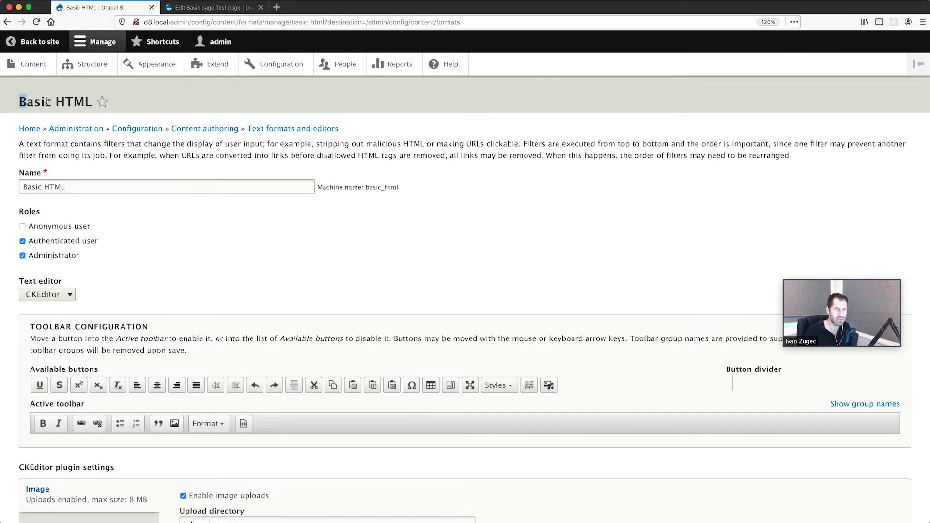
- Check which text format Test page's Body field uses, keeping Basic HTML selected
{"action": "left_click", "coordinate": [196, 7]}
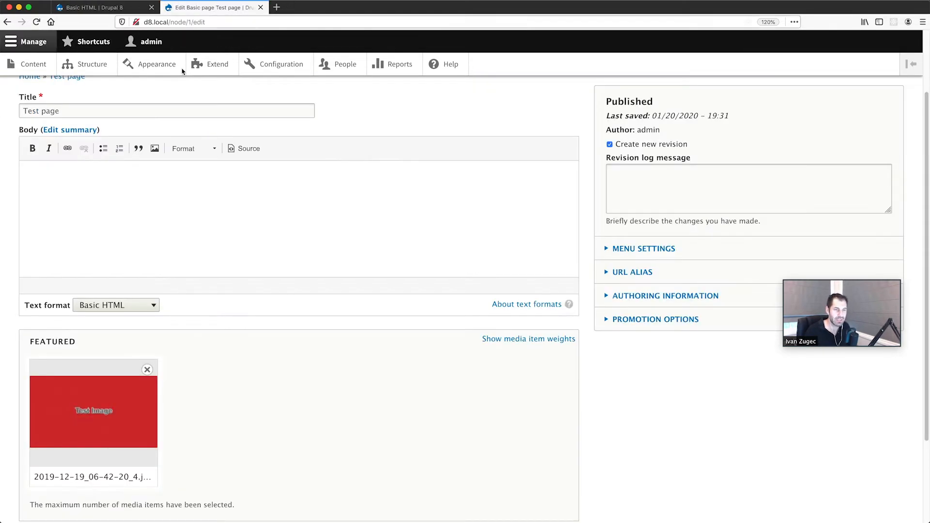
{"action": "left_click", "coordinate": [131, 305]}
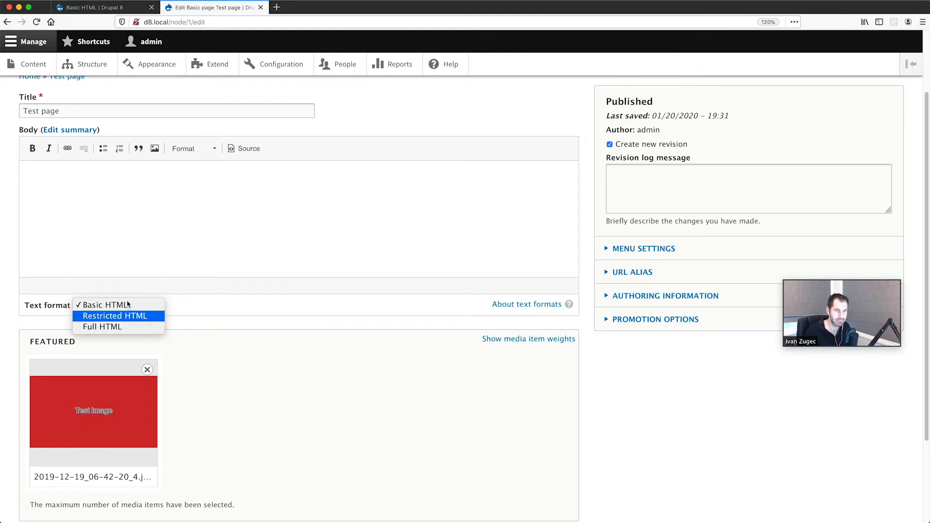
{"action": "left_click", "coordinate": [125, 305]}
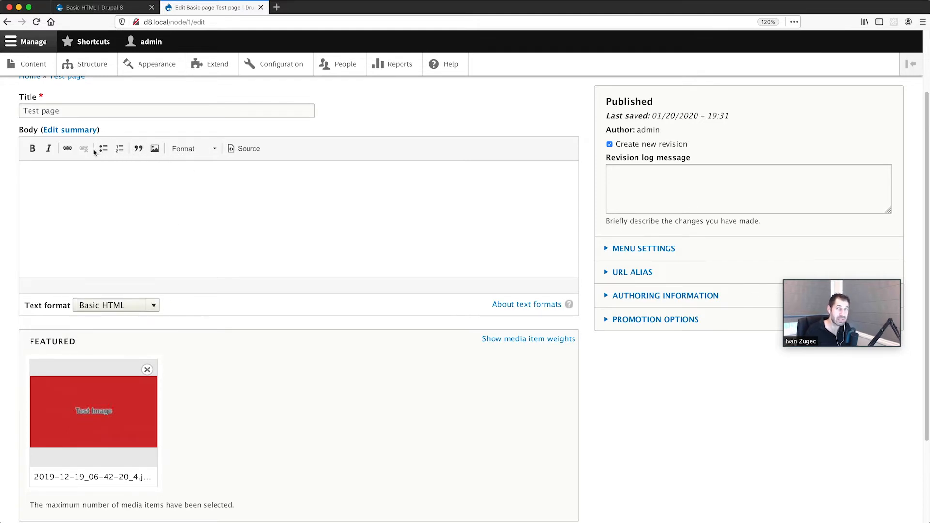
- Add the Insert from Media Library button to the Media group of Basic HTML's active CKEditor toolbar
{"action": "left_click", "coordinate": [124, 9]}
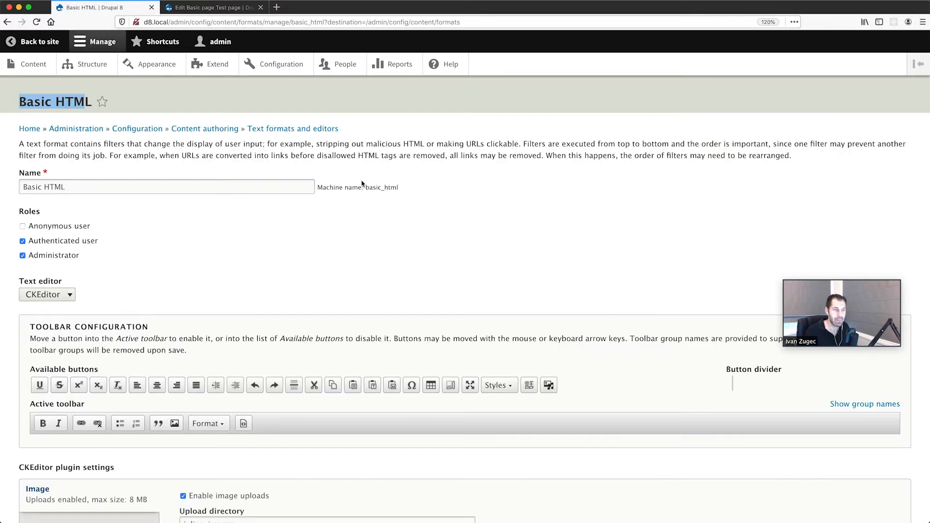
{"action": "scroll", "coordinate": [251, 192], "scroll_direction": "down", "scroll_amount": 3}
{"action": "scroll", "coordinate": [225, 184], "scroll_direction": "down", "scroll_amount": 1}
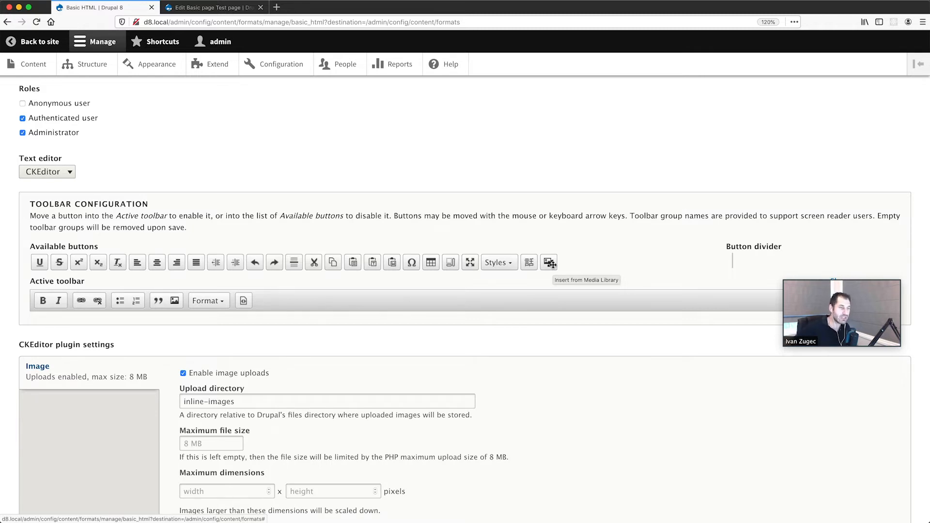
{"action": "left_click", "coordinate": [551, 262]}
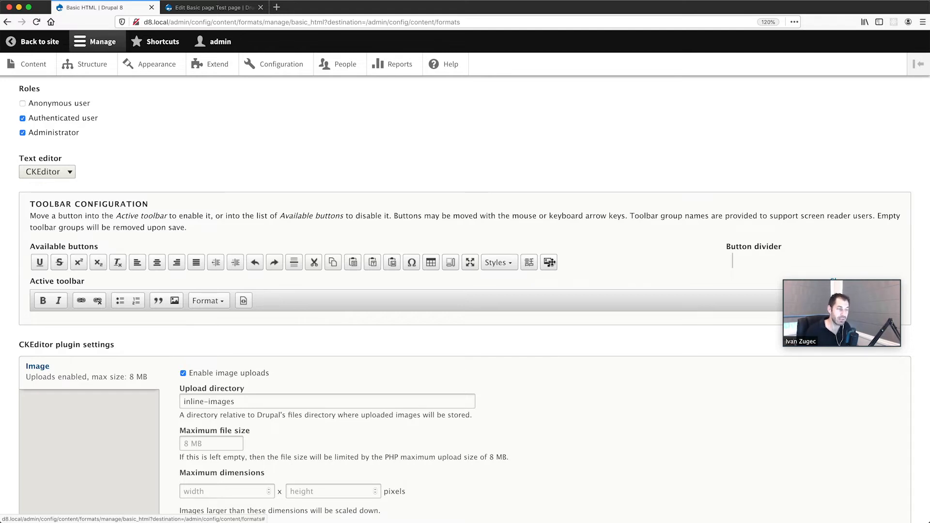
{"action": "scroll", "coordinate": [549, 262], "scroll_direction": "down", "scroll_amount": 3}
{"action": "scroll", "coordinate": [549, 262], "scroll_direction": "up", "scroll_amount": 1}
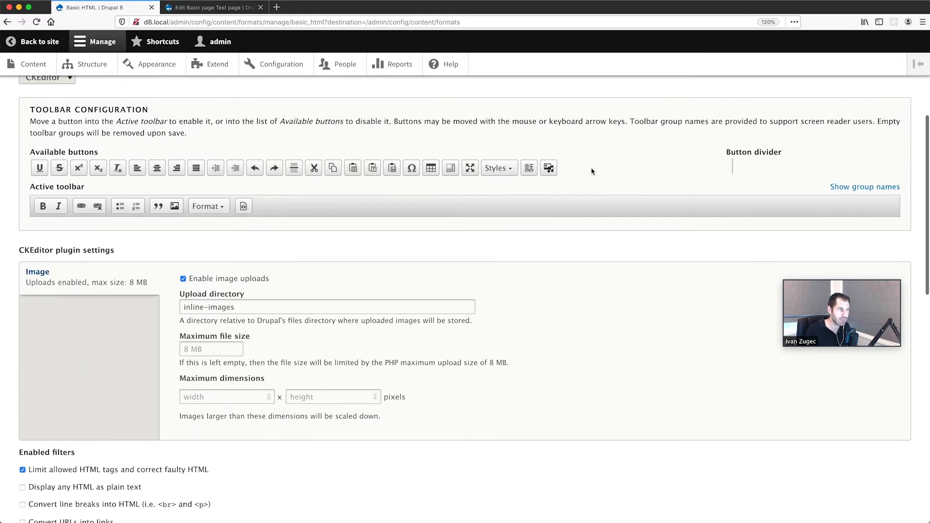
{"action": "left_click_drag", "start_coordinate": [549, 168], "coordinate": [228, 223]}
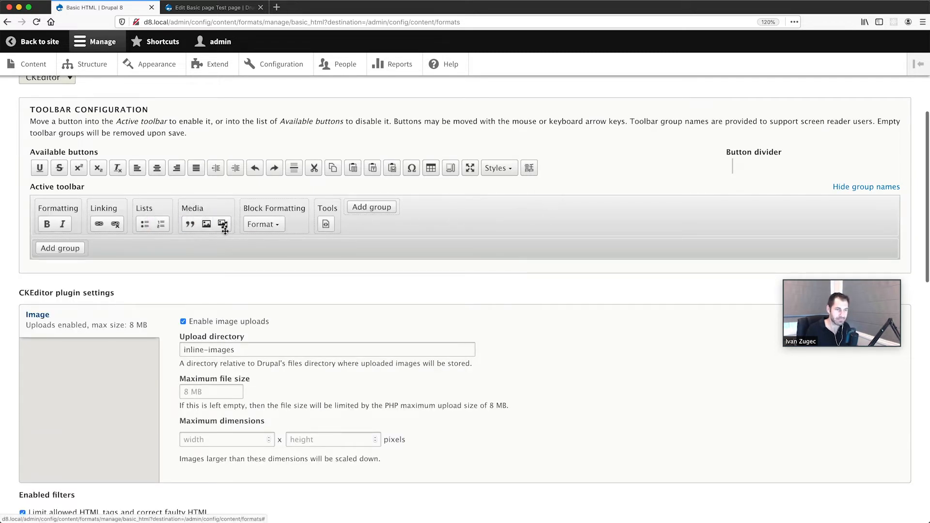
{"action": "scroll", "coordinate": [183, 252], "scroll_direction": "down", "scroll_amount": 3}
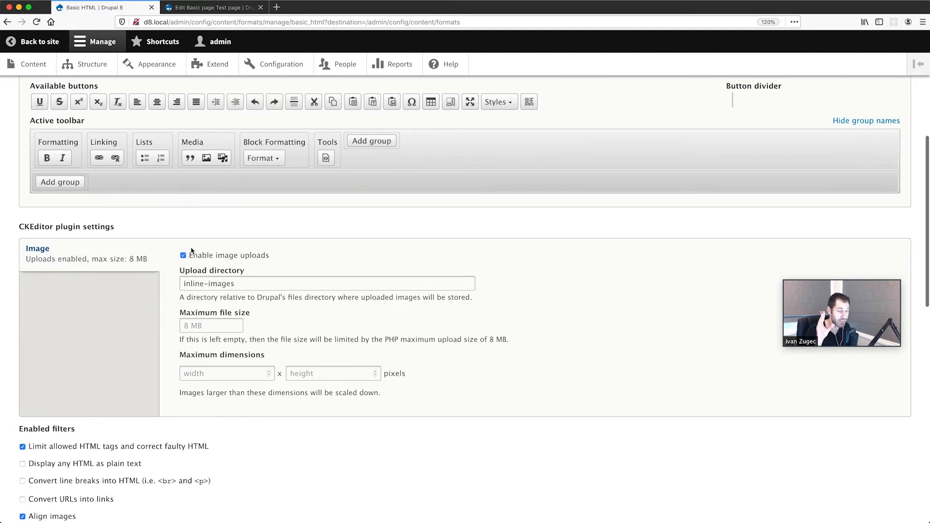
- Enable the Embed media filter for the Basic HTML text format and view its filter settings
{"action": "scroll", "coordinate": [200, 265], "scroll_direction": "down", "scroll_amount": 8}
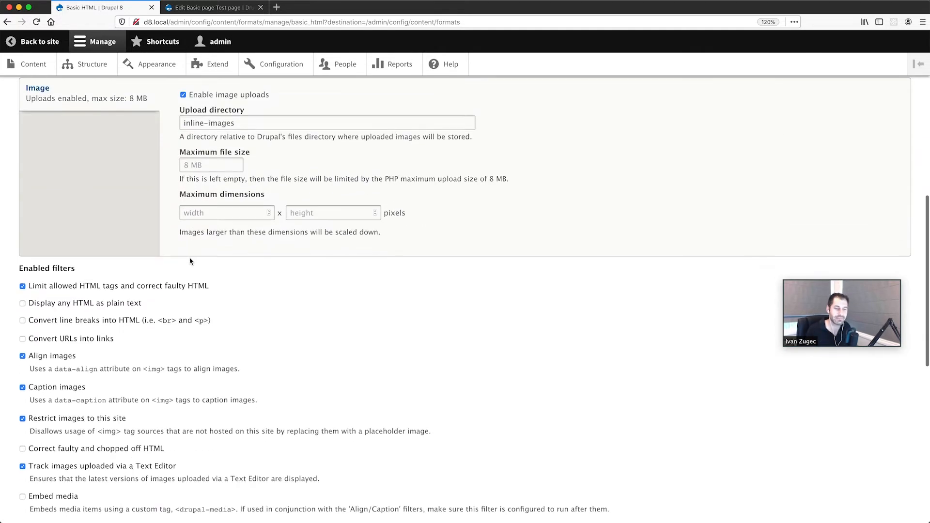
{"action": "scroll", "coordinate": [169, 261], "scroll_direction": "down", "scroll_amount": 1}
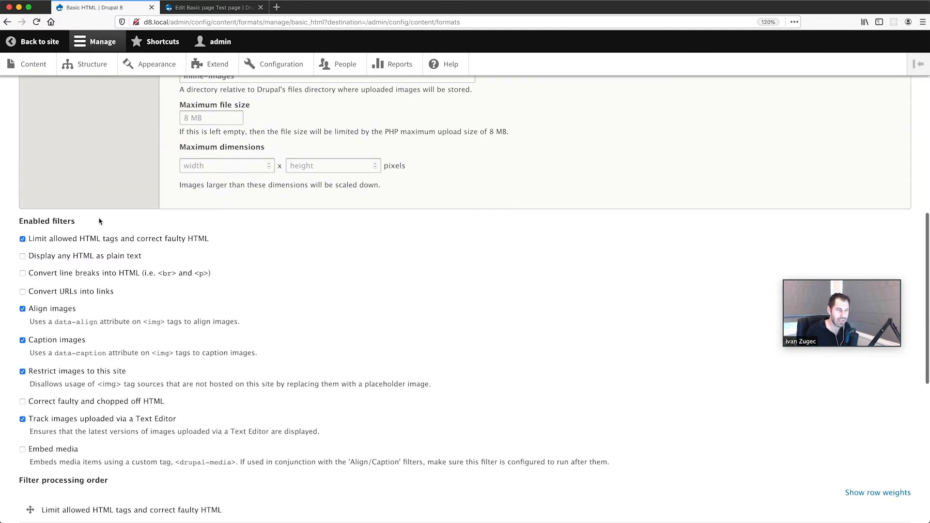
{"action": "scroll", "coordinate": [99, 218], "scroll_direction": "down", "scroll_amount": 4}
{"action": "scroll", "coordinate": [97, 217], "scroll_direction": "down", "scroll_amount": 2}
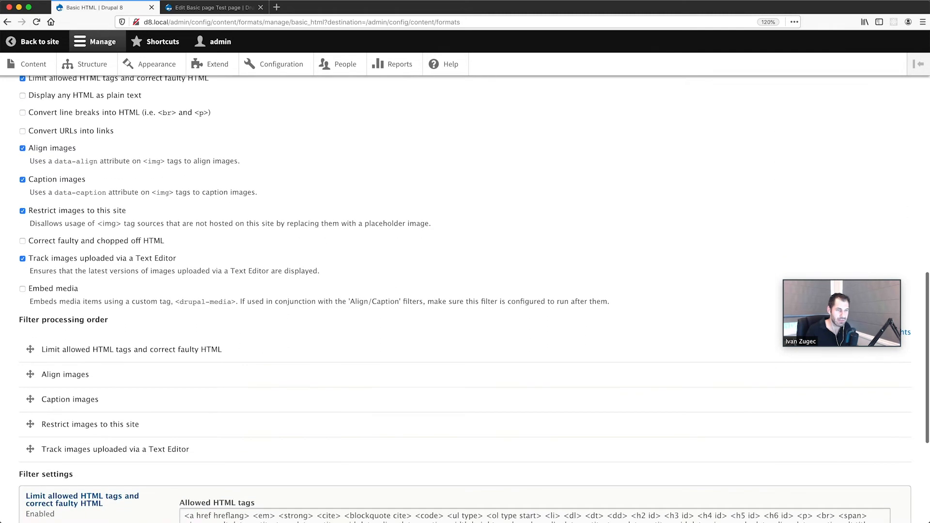
{"action": "left_click", "coordinate": [22, 289]}
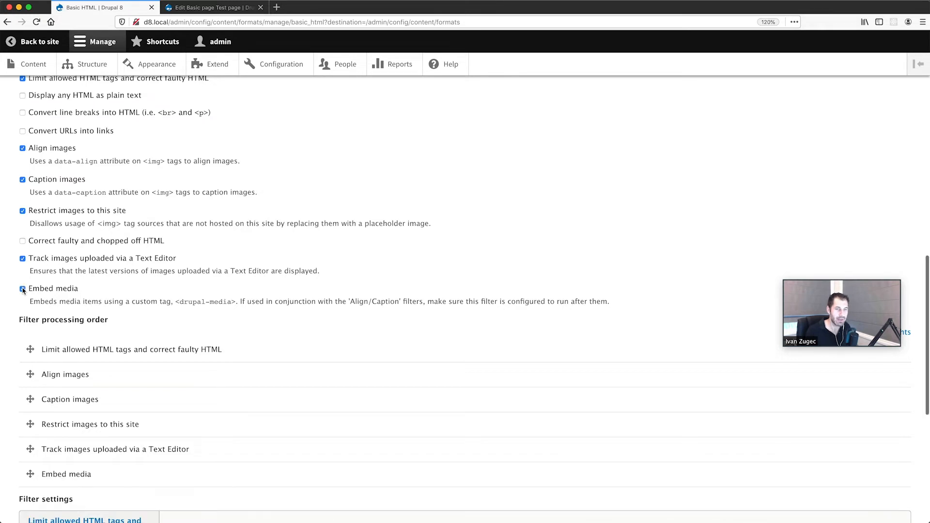
{"action": "scroll", "coordinate": [12, 282], "scroll_direction": "down", "scroll_amount": 1}
{"action": "scroll", "coordinate": [11, 282], "scroll_direction": "down", "scroll_amount": 10}
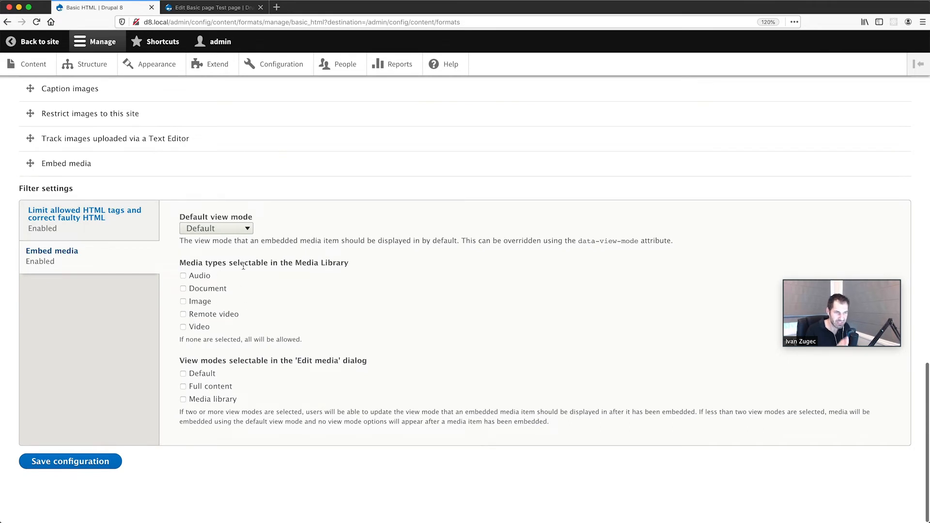
- Check the <drupal-media> tag in the Allowed HTML tags of the Limit allowed HTML tags filter, and save the Basic HTML configuration
{"action": "left_click", "coordinate": [128, 229]}
{"action": "scroll", "coordinate": [97, 218], "scroll_direction": "up", "scroll_amount": 3}
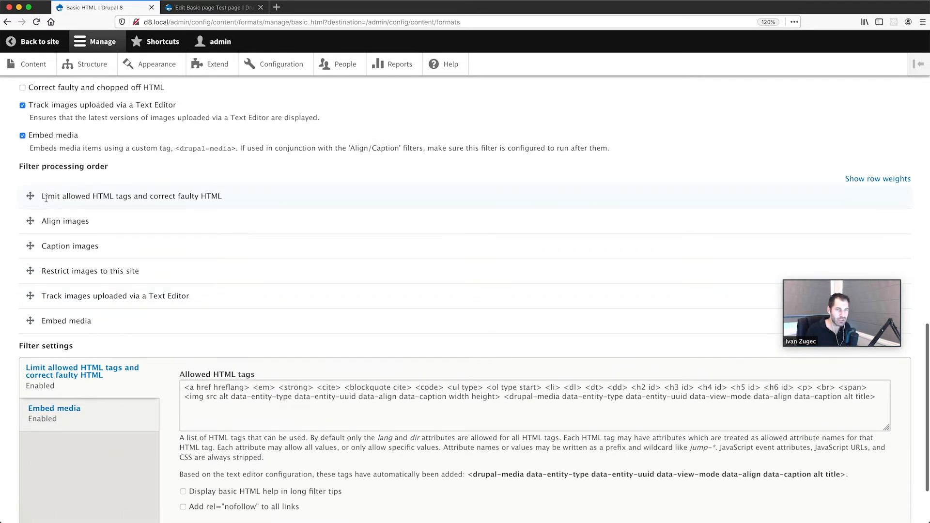
{"action": "left_click_drag", "start_coordinate": [43, 196], "coordinate": [226, 196]}
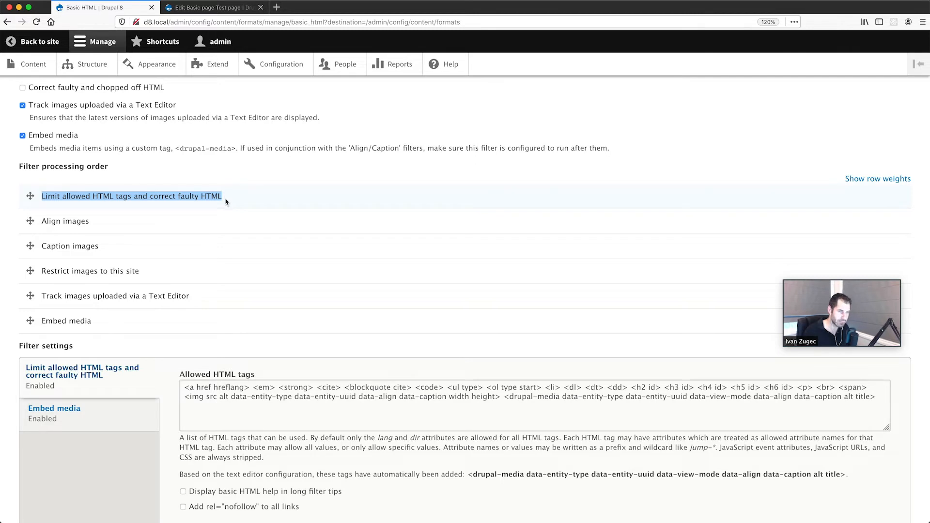
{"action": "scroll", "coordinate": [225, 208], "scroll_direction": "down", "scroll_amount": 3}
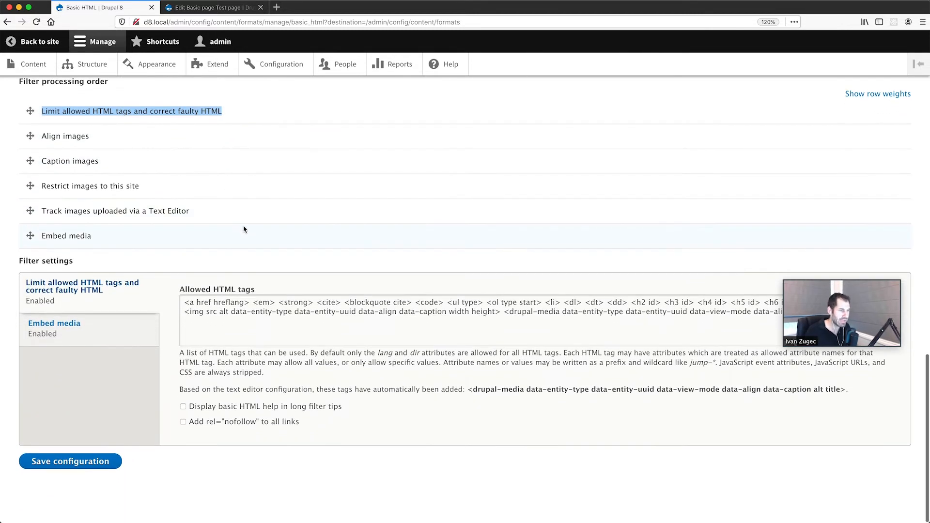
{"action": "left_click_drag", "start_coordinate": [836, 273], "coordinate": [836, 214]}
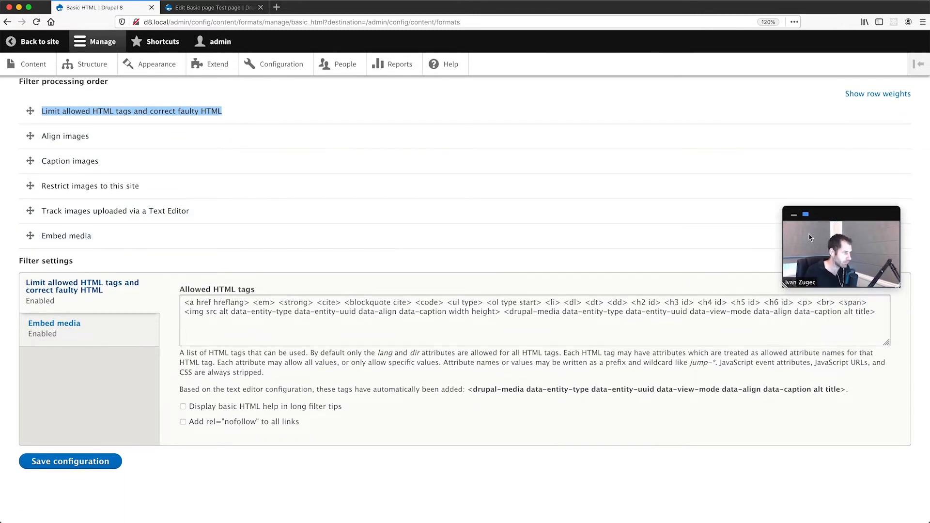
{"action": "left_click_drag", "start_coordinate": [504, 312], "coordinate": [824, 320]}
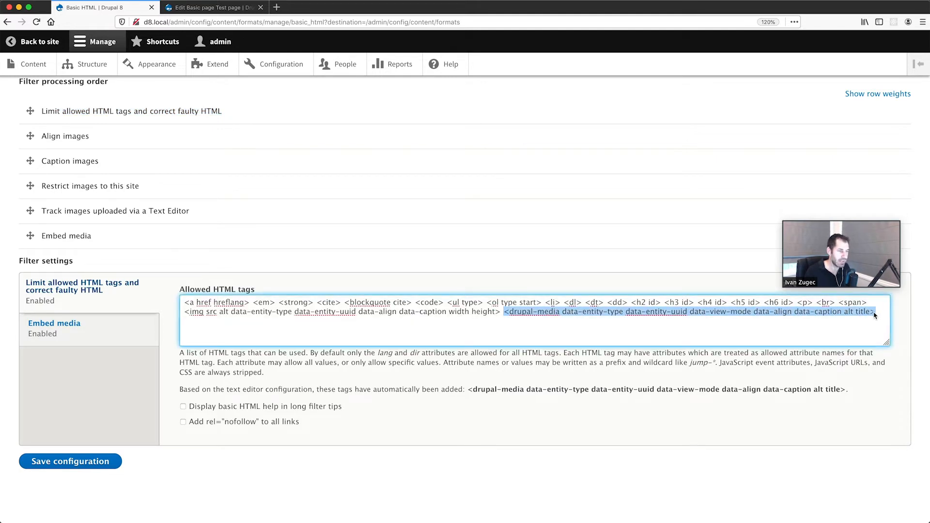
{"action": "left_click", "coordinate": [532, 313]}
{"action": "left_click_drag", "start_coordinate": [504, 312], "coordinate": [508, 312]}
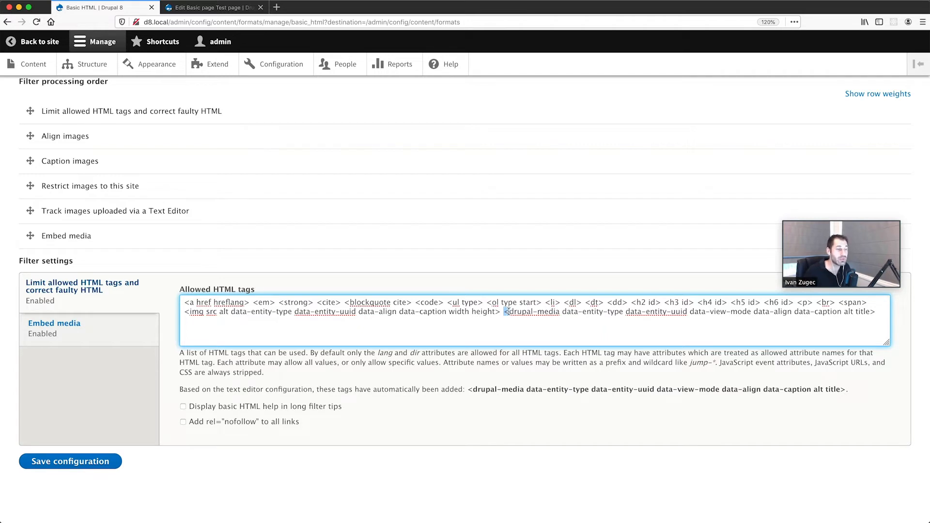
{"action": "left_click_drag", "start_coordinate": [508, 312], "coordinate": [876, 313]}
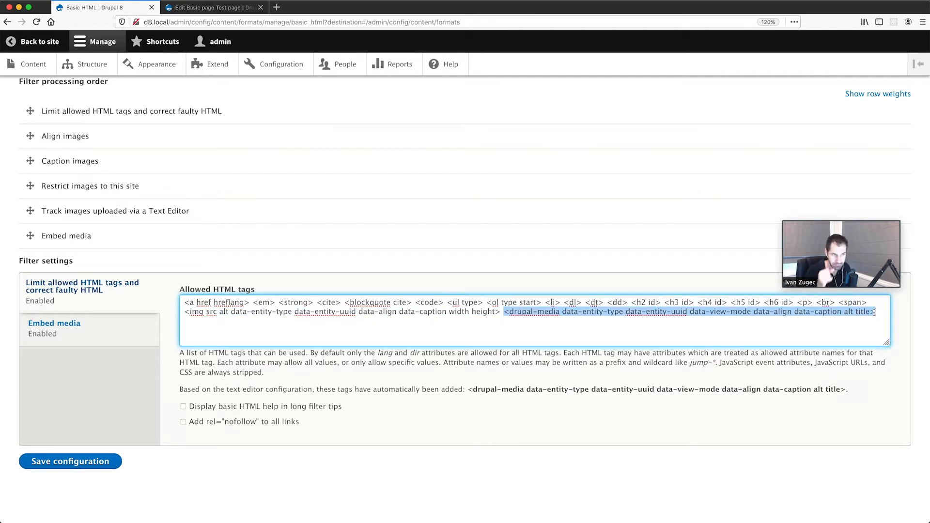
{"action": "left_click", "coordinate": [582, 323]}
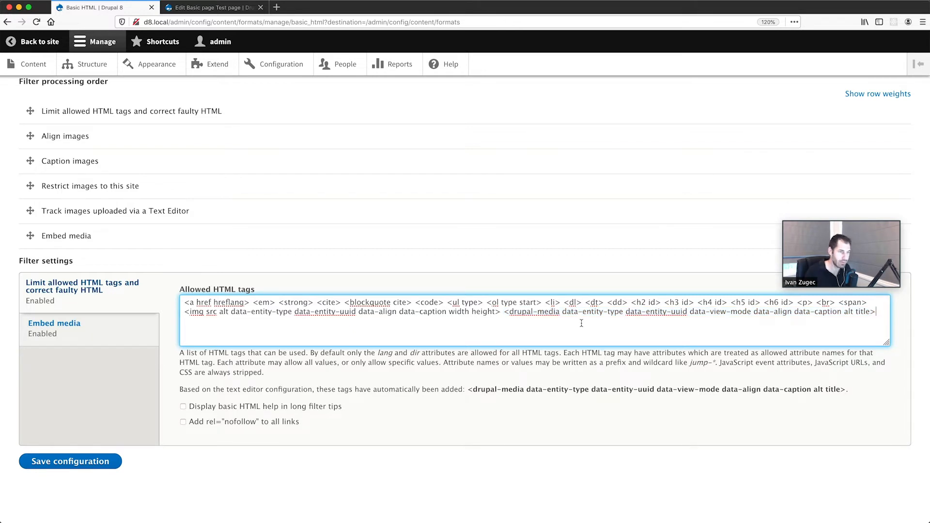
{"action": "left_click", "coordinate": [80, 463]}
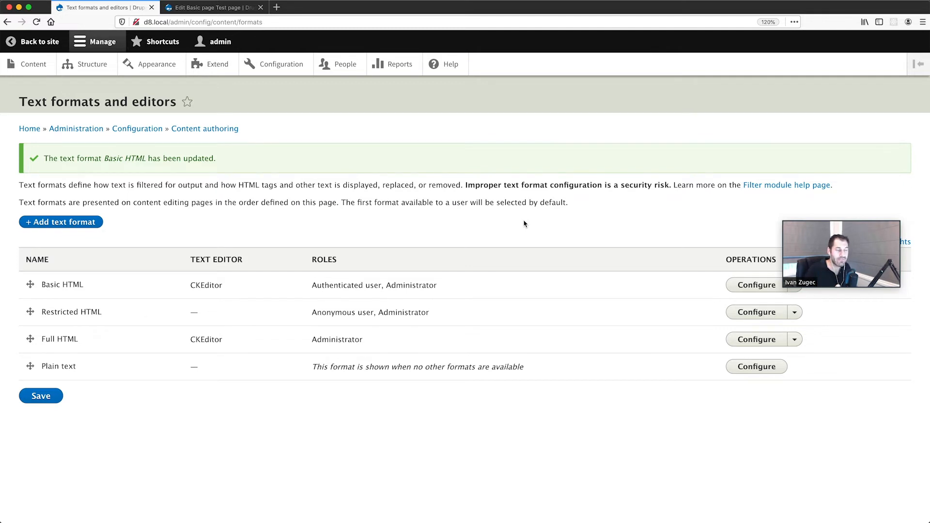
- Reopen the Basic HTML configuration and review its toolbar, enabled filters and filter processing order
{"action": "left_click", "coordinate": [746, 286]}
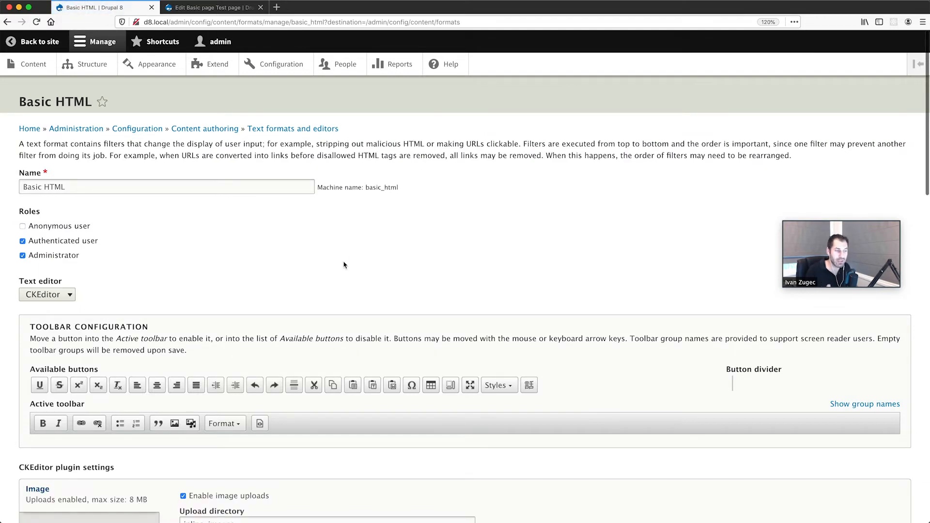
{"action": "scroll", "coordinate": [344, 265], "scroll_direction": "down", "scroll_amount": 2}
{"action": "scroll", "coordinate": [342, 262], "scroll_direction": "down", "scroll_amount": 20}
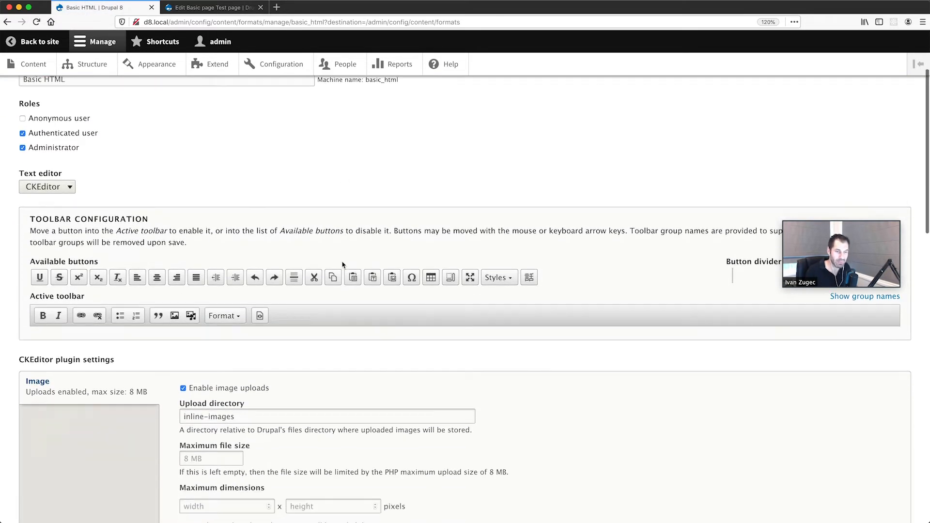
{"action": "scroll", "coordinate": [339, 275], "scroll_direction": "down", "scroll_amount": 11}
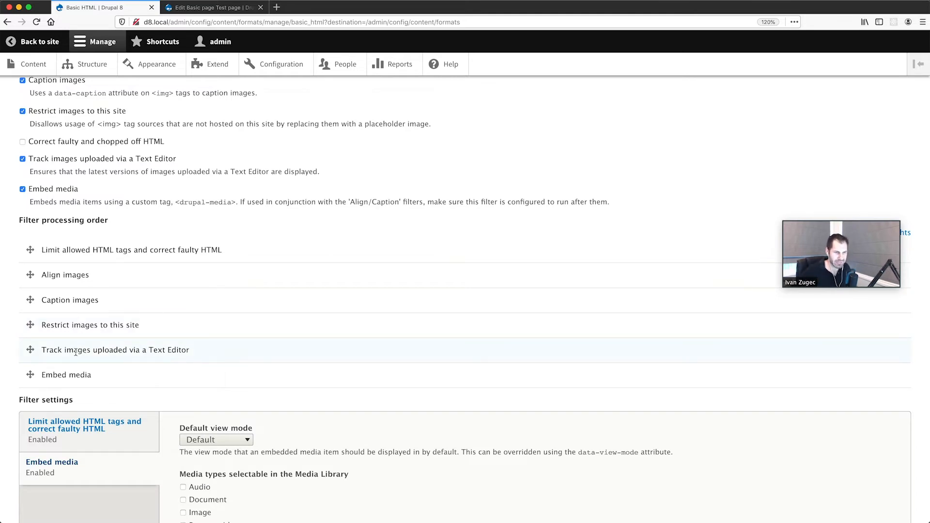
{"action": "scroll", "coordinate": [102, 118], "scroll_direction": "up", "scroll_amount": 12}
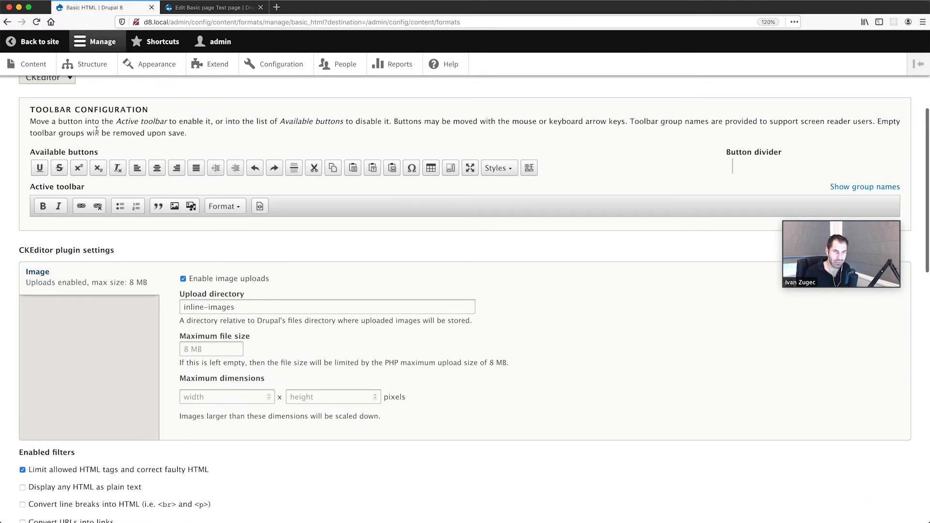
{"action": "scroll", "coordinate": [102, 118], "scroll_direction": "up", "scroll_amount": 3}
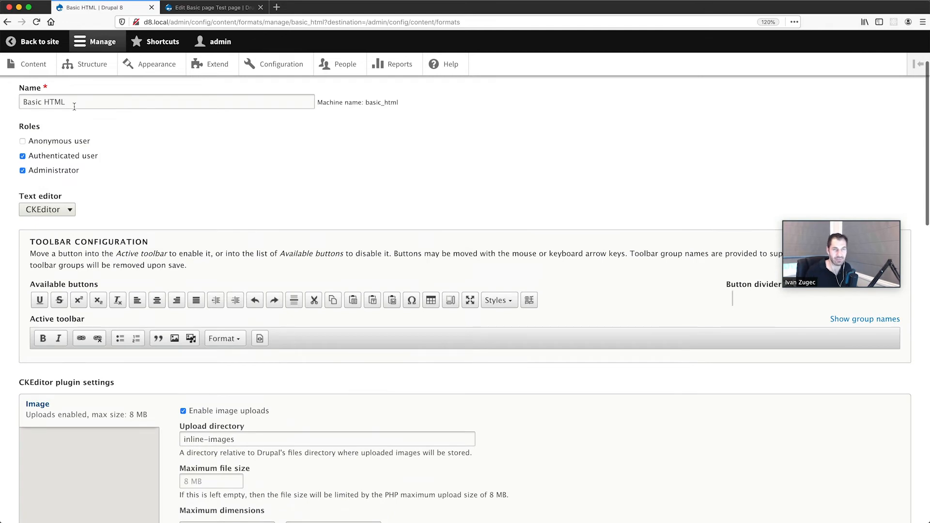
{"action": "scroll", "coordinate": [95, 269], "scroll_direction": "down", "scroll_amount": 10}
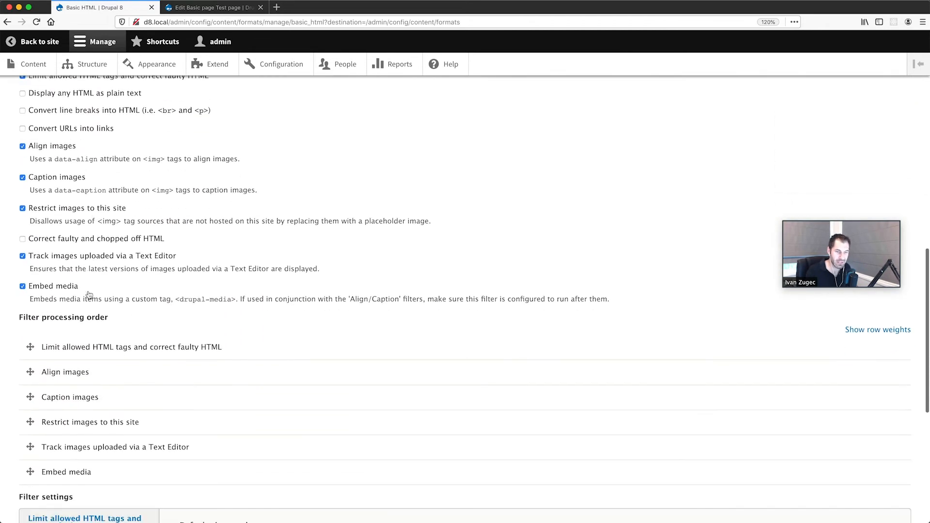
{"action": "scroll", "coordinate": [89, 294], "scroll_direction": "down", "scroll_amount": 2}
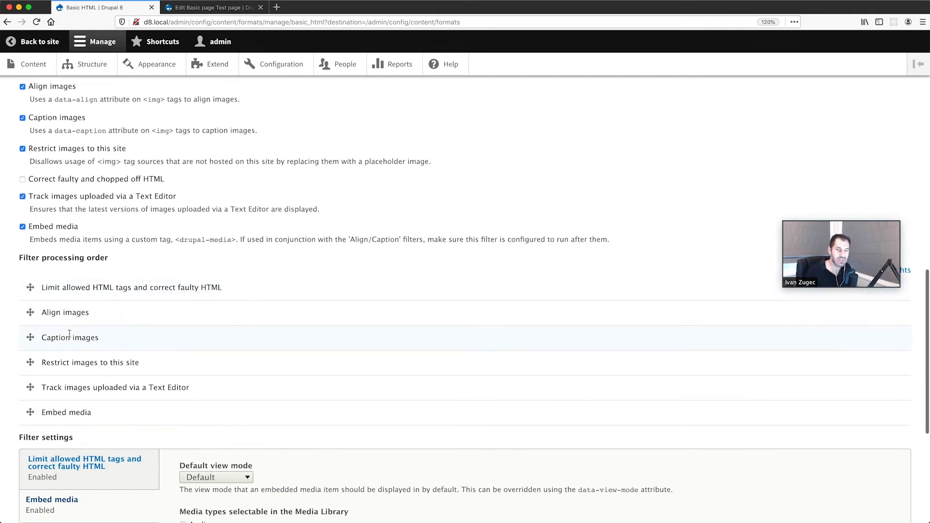
{"action": "scroll", "coordinate": [70, 337], "scroll_direction": "down", "scroll_amount": 2}
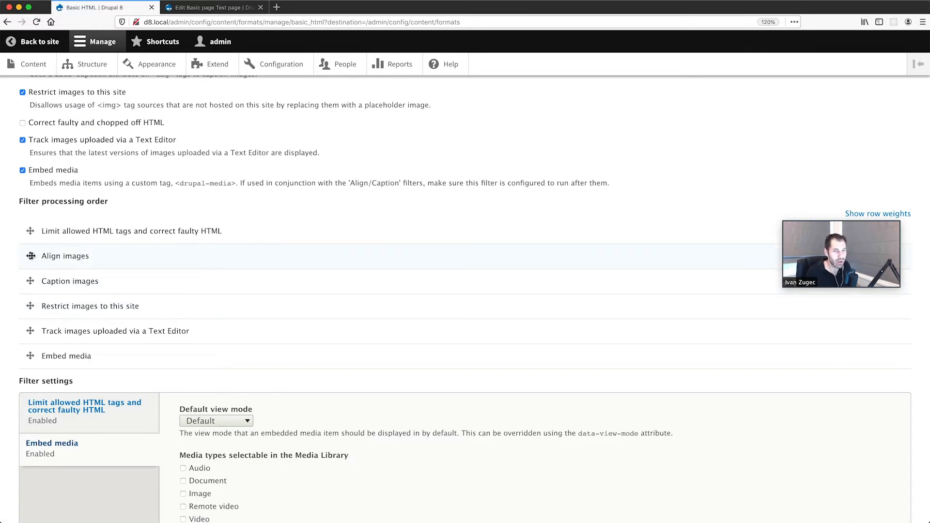
- Try moving Align images above Limit allowed HTML tags in the filter processing order, and discard the change by reloading the page
{"action": "left_click_drag", "start_coordinate": [30, 256], "coordinate": [31, 232]}
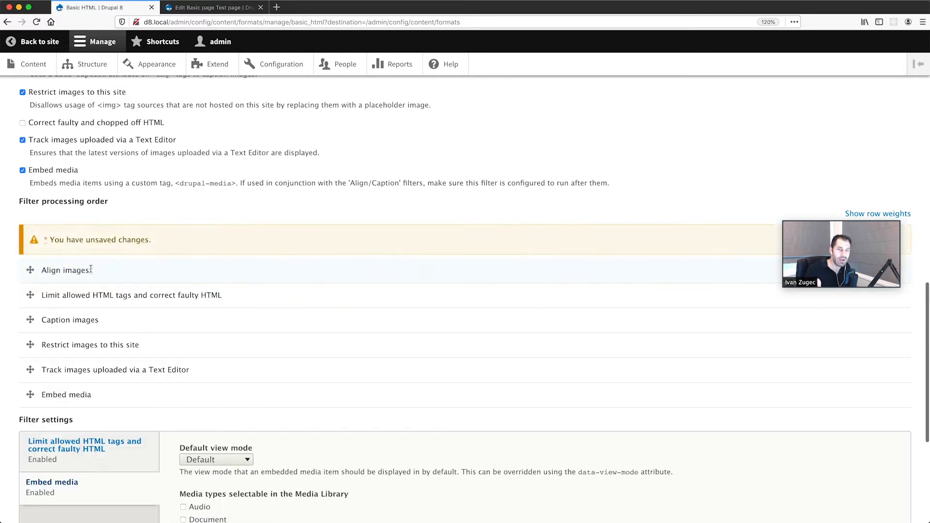
{"action": "left_click", "coordinate": [31, 295]}
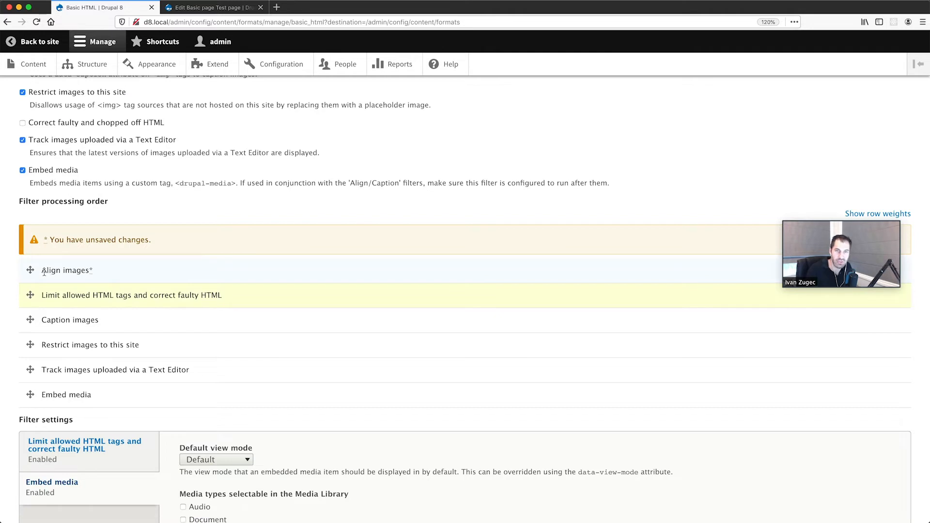
{"action": "left_click", "coordinate": [31, 270]}
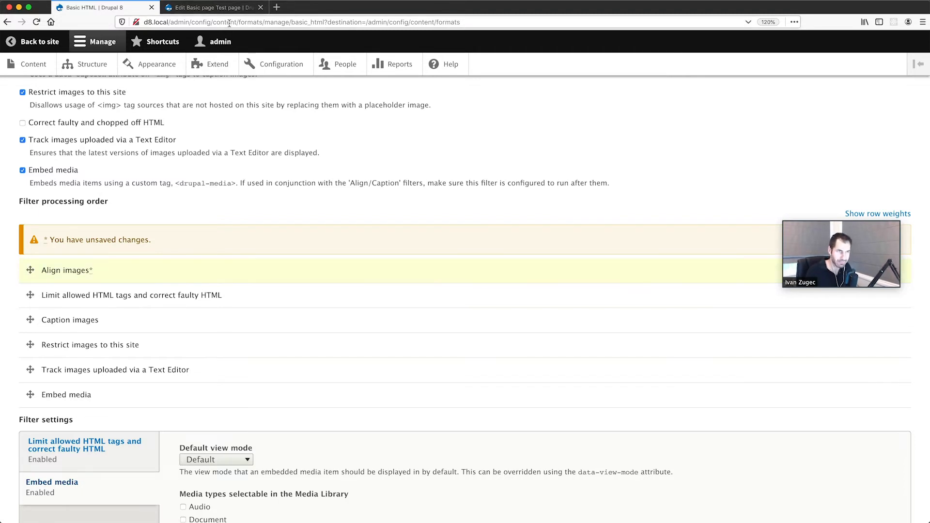
{"action": "left_click", "coordinate": [217, 64]}
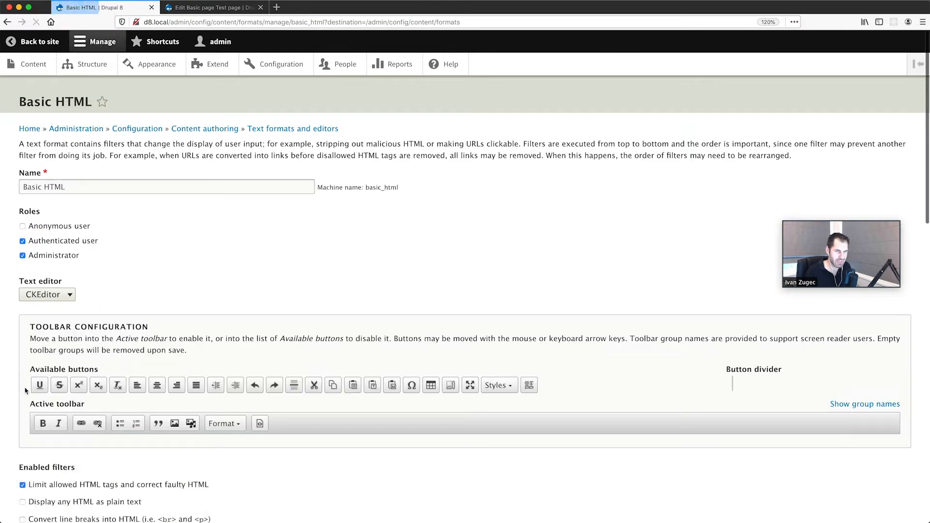
- Review the Embed media filter and the filter processing order, and save the Basic HTML configuration
{"action": "scroll", "coordinate": [43, 365], "scroll_direction": "down", "scroll_amount": 8}
{"action": "scroll", "coordinate": [44, 364], "scroll_direction": "down", "scroll_amount": 6}
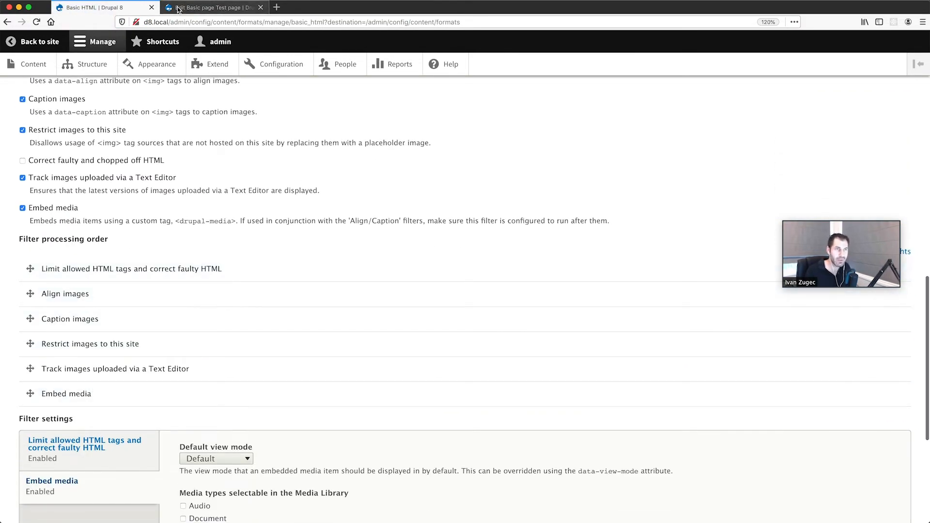
{"action": "scroll", "coordinate": [123, 208], "scroll_direction": "down", "scroll_amount": 1}
{"action": "scroll", "coordinate": [123, 209], "scroll_direction": "up", "scroll_amount": 2}
{"action": "scroll", "coordinate": [123, 209], "scroll_direction": "down", "scroll_amount": 7}
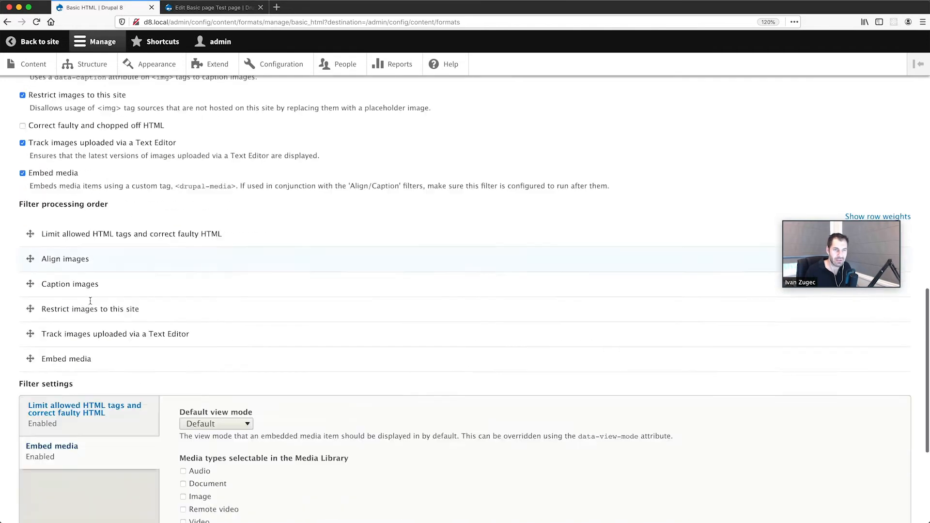
{"action": "left_click", "coordinate": [49, 465]}
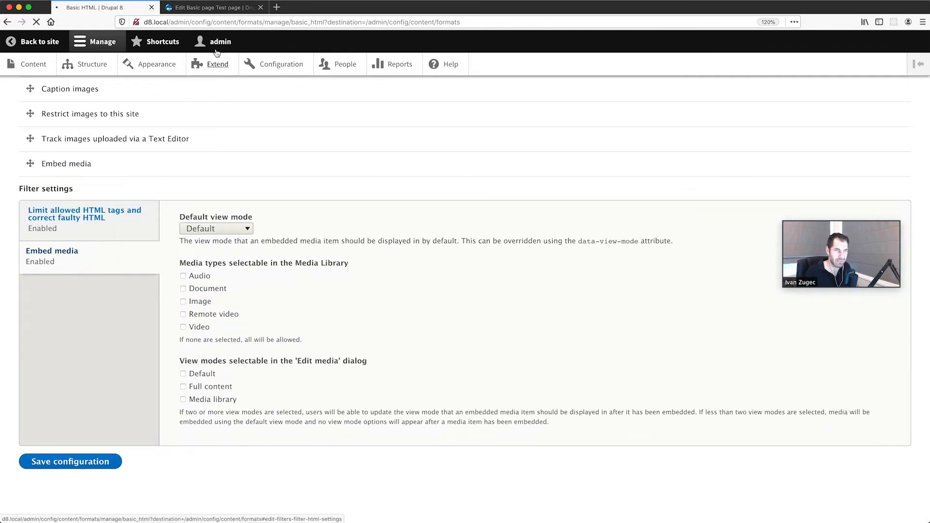
- Reload Test page's edit form and remove the test image from the Featured field
{"action": "left_click", "coordinate": [206, 8]}
{"action": "key", "text": "super+l"}
{"action": "key", "text": "Return"}
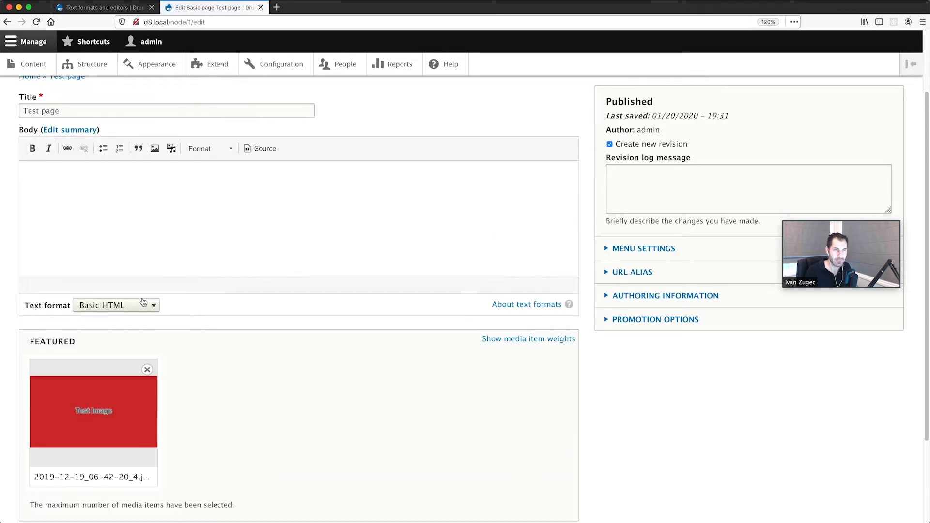
{"action": "scroll", "coordinate": [100, 328], "scroll_direction": "down", "scroll_amount": 4}
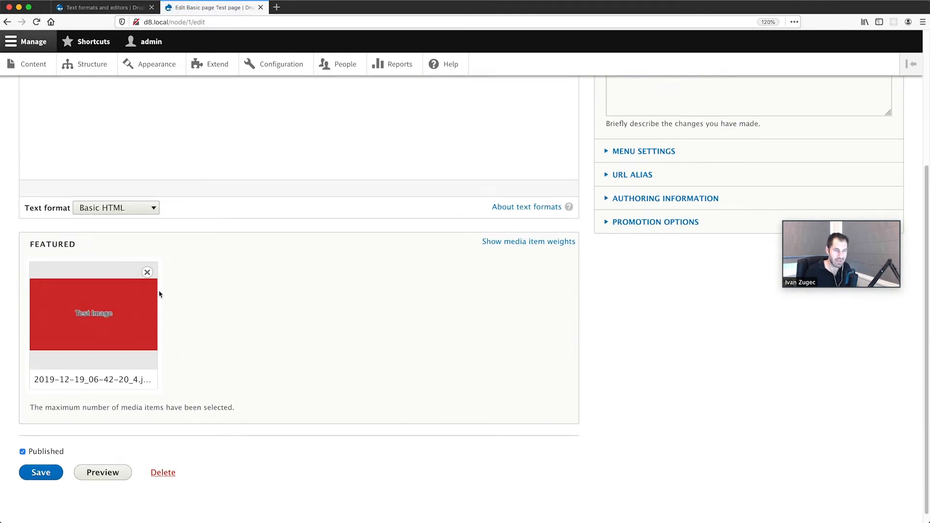
{"action": "left_click", "coordinate": [148, 273]}
{"action": "scroll", "coordinate": [147, 268], "scroll_direction": "up", "scroll_amount": 4}
- Fill the Body field with two paragraphs of filler text, starting with "aoe uhaoesu" and "saotehu snaeon"
{"action": "left_click", "coordinate": [147, 268]}
{"action": "type", "text": "aoe uhaoesu tnausntaeon u ntauo nhtaoeun sthsneuo "}
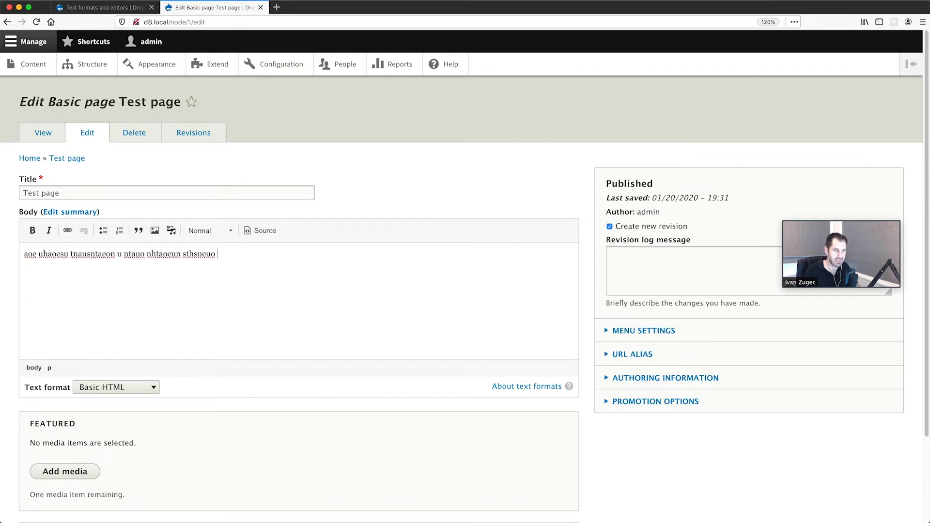
{"action": "type", "text": "oeaus euttnuho snau nthoeustn hanoseuth noasetneh nstahu nsth"}
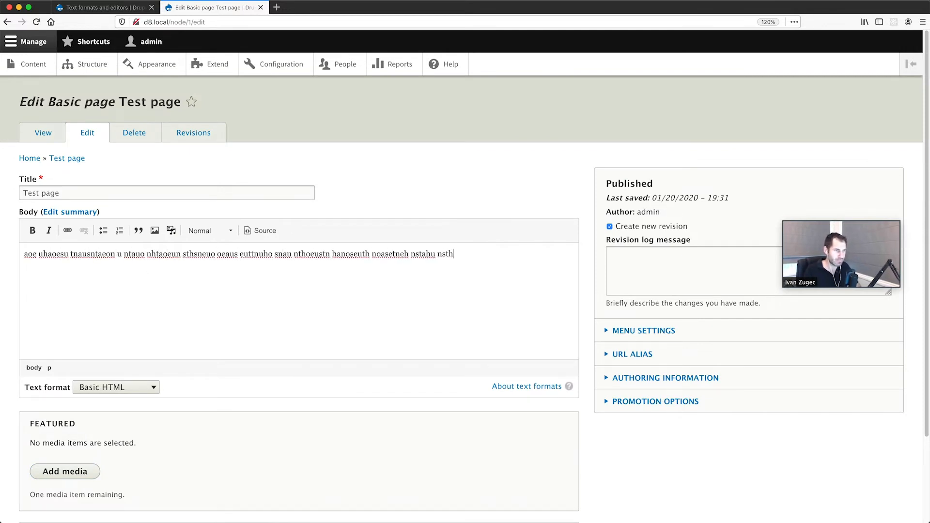
{"action": "type", "text": "aosneuht sanohntu t euth eunstaeho"}
{"action": "key", "text": "Return"}
{"action": "type", "text": "saotehu snaeon anth natehou nsthn23th4ns2h4nt2hnth 2nsth usnuht nsauontuntaeuo"}
- Copy all of the Body text and paste it repeatedly to produce four copies of the two paragraphs
{"action": "key", "text": "super+a"}
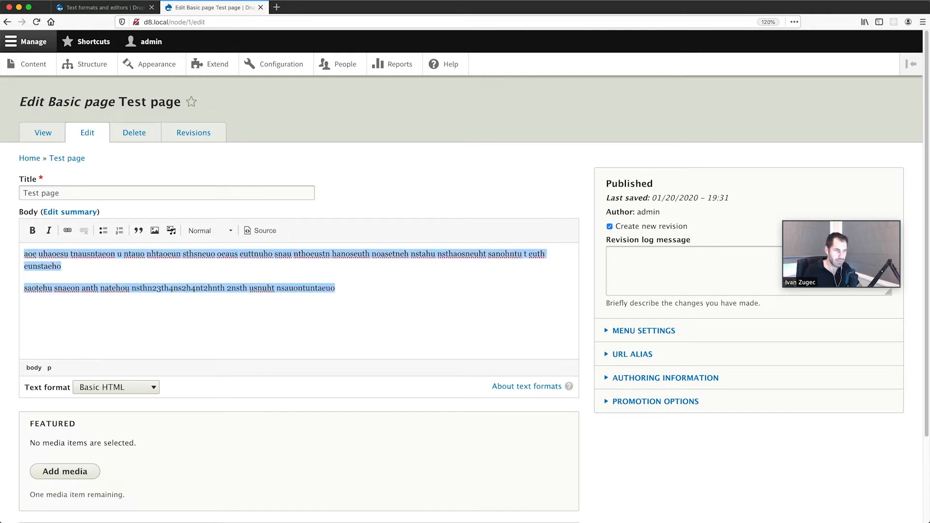
{"action": "key", "text": "super+c"}
{"action": "key", "text": "super+v"}
{"action": "key", "text": "super+v"}
{"action": "key", "text": "super+v"}
{"action": "key", "text": "super+v"}
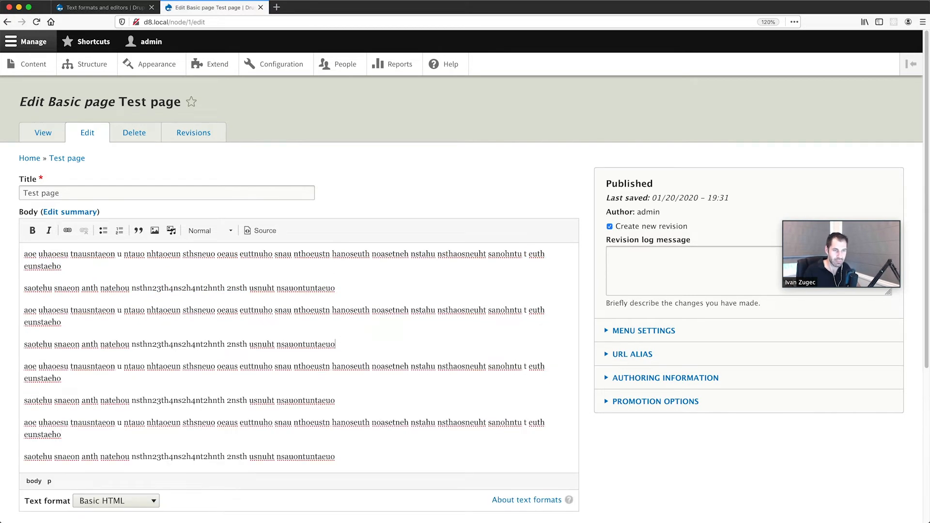
- Join the first three pairs of filler paragraphs in the Body into single paragraphs and save Test page
{"action": "key", "text": "super+Left"}
{"action": "key", "text": "BackSpace"}
{"action": "key", "text": "BackSpace"}
{"action": "type", "text": "."}
{"action": "key", "text": "Up"}
{"action": "key", "text": "BackSpace"}
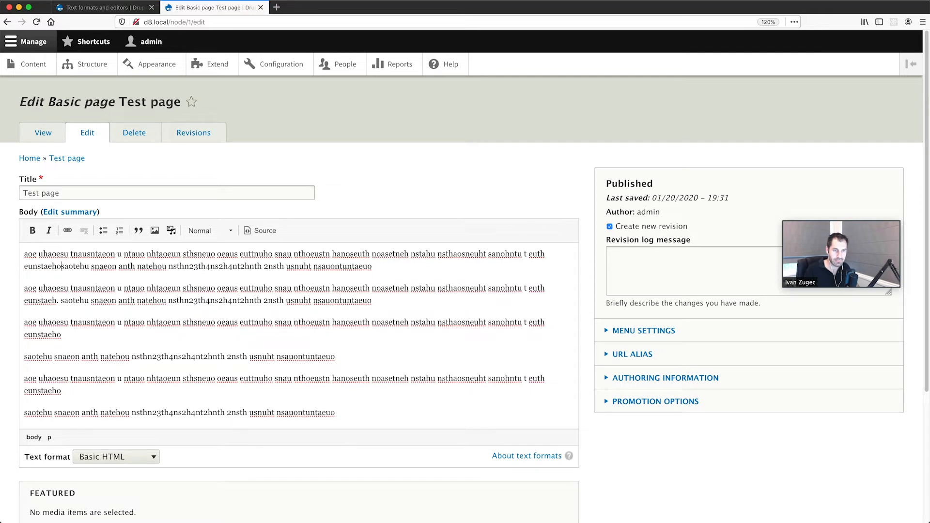
{"action": "key", "text": "BackSpace"}
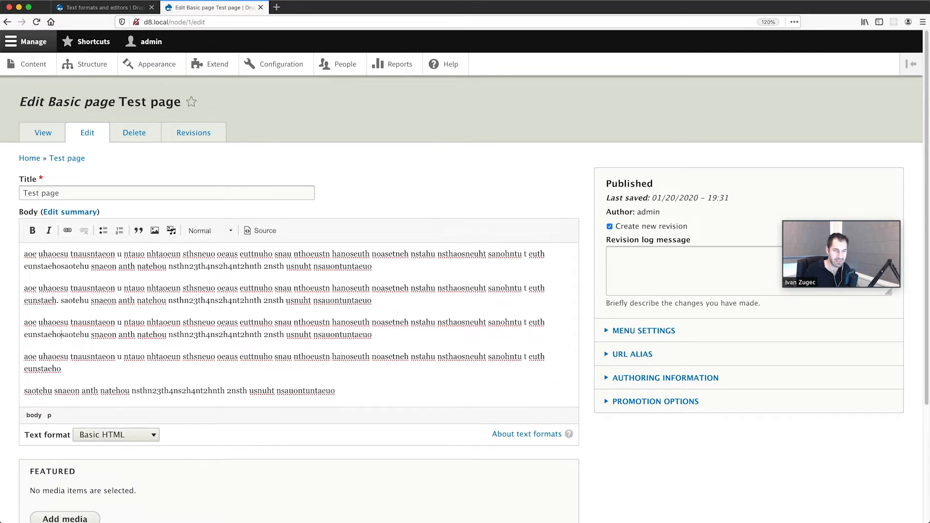
{"action": "scroll", "coordinate": [121, 320], "scroll_direction": "down", "scroll_amount": 5}
{"action": "left_click", "coordinate": [40, 461]}
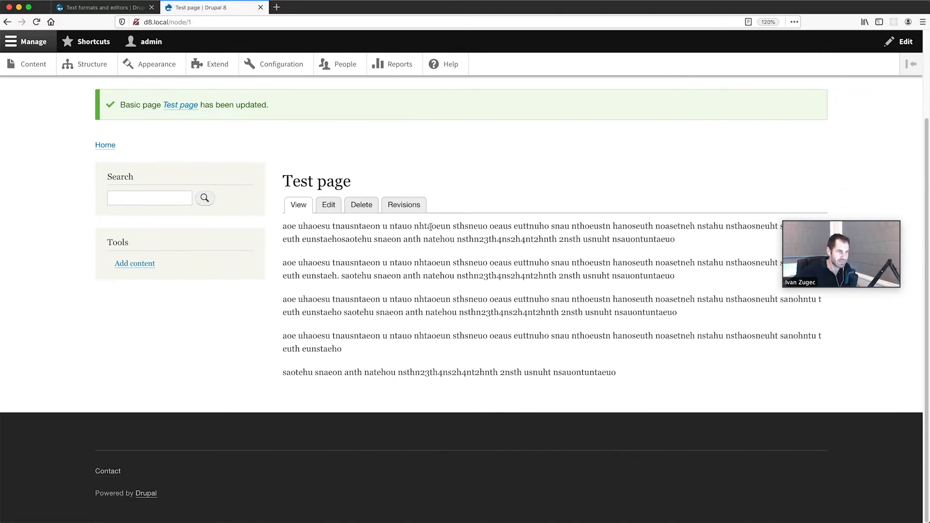
- Reopen Test page's edit form and add an empty line after the Body's second paragraph
{"action": "left_click", "coordinate": [334, 206]}
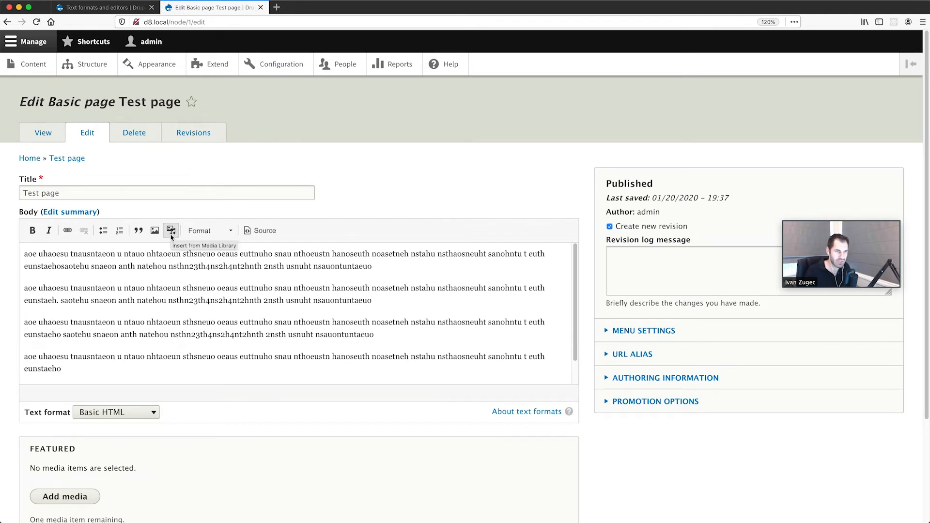
{"action": "left_click", "coordinate": [407, 280]}
{"action": "key", "text": "Return"}
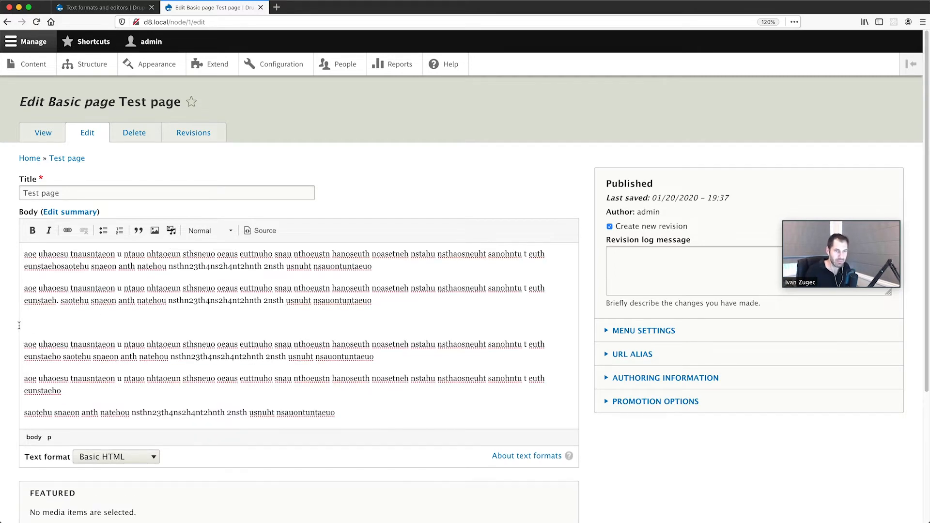
- Compare the media types offered when inserting media into the Body and when adding media to the Featured field
{"action": "left_click", "coordinate": [172, 231]}
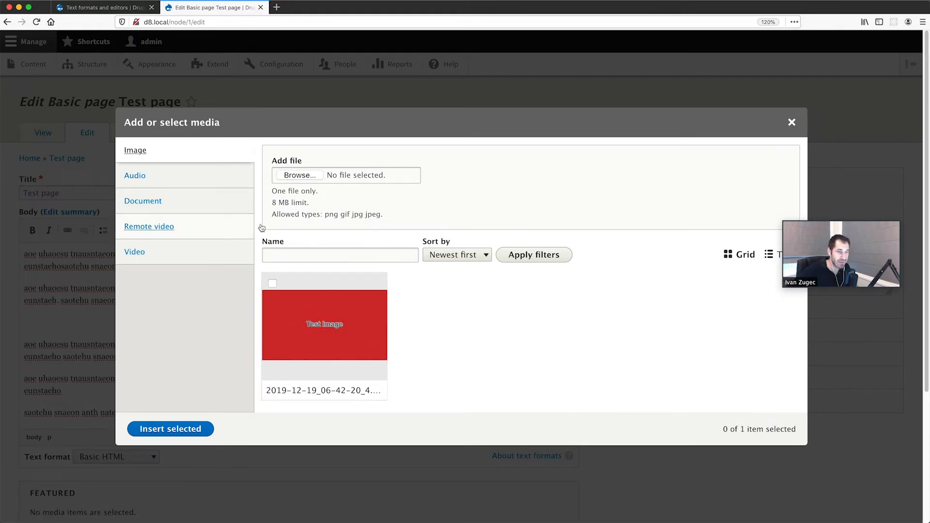
{"action": "left_click", "coordinate": [792, 122]}
{"action": "scroll", "coordinate": [169, 402], "scroll_direction": "down", "scroll_amount": 1}
{"action": "scroll", "coordinate": [169, 403], "scroll_direction": "down", "scroll_amount": 3}
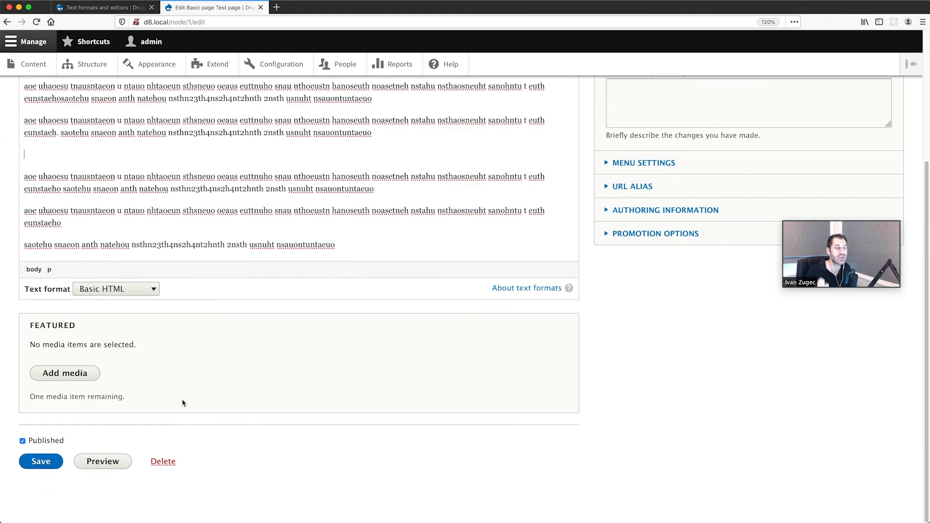
{"action": "left_click", "coordinate": [74, 372]}
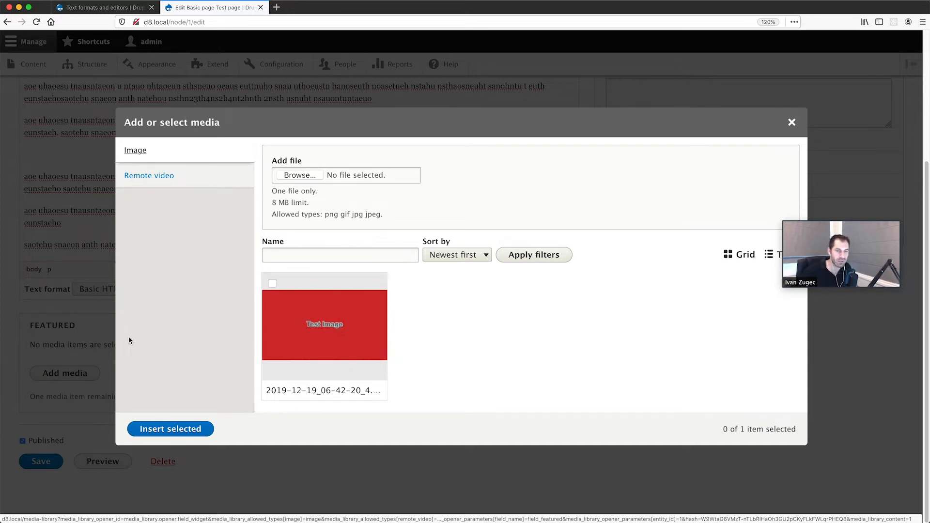
{"action": "left_click", "coordinate": [792, 122]}
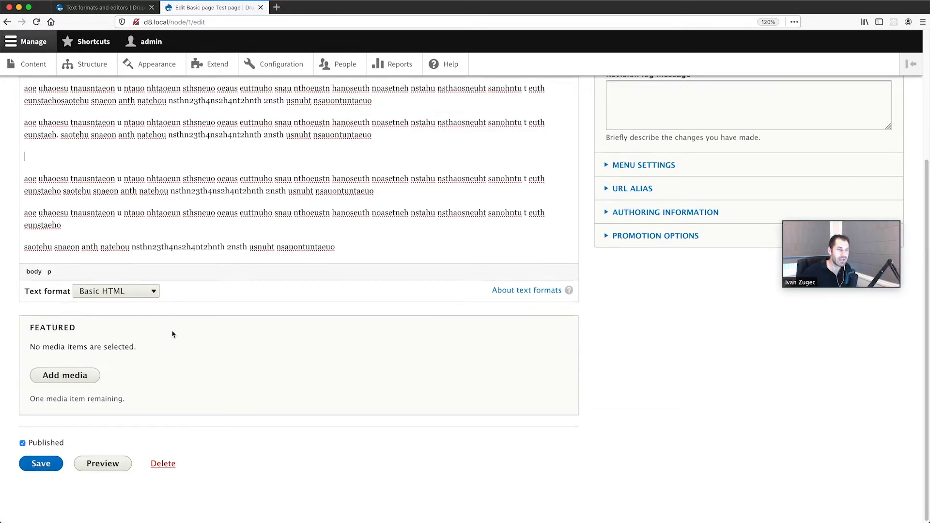
- Insert the test image from the Media Library on the empty line after the Body's second paragraph
{"action": "scroll", "coordinate": [132, 329], "scroll_direction": "up", "scroll_amount": 4}
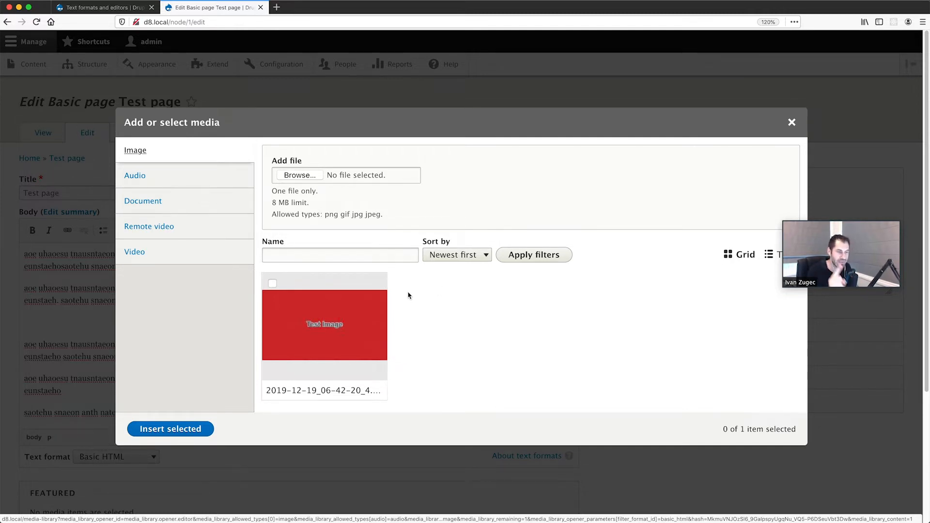
{"action": "left_click", "coordinate": [273, 284]}
{"action": "left_click", "coordinate": [157, 435]}
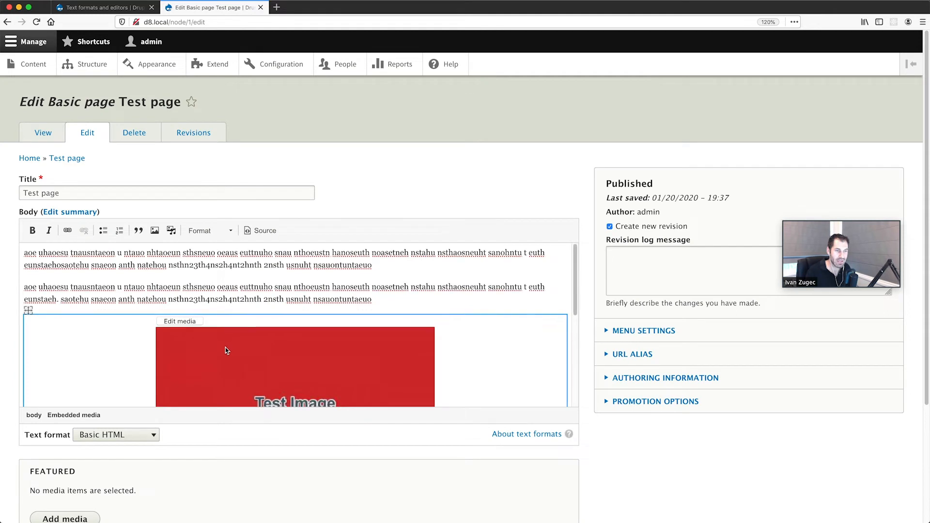
- Set the embedded test image's alternate text to "alter", align it right and enable its caption
{"action": "scroll", "coordinate": [216, 347], "scroll_direction": "down", "scroll_amount": 3}
{"action": "scroll", "coordinate": [206, 344], "scroll_direction": "up", "scroll_amount": 2}
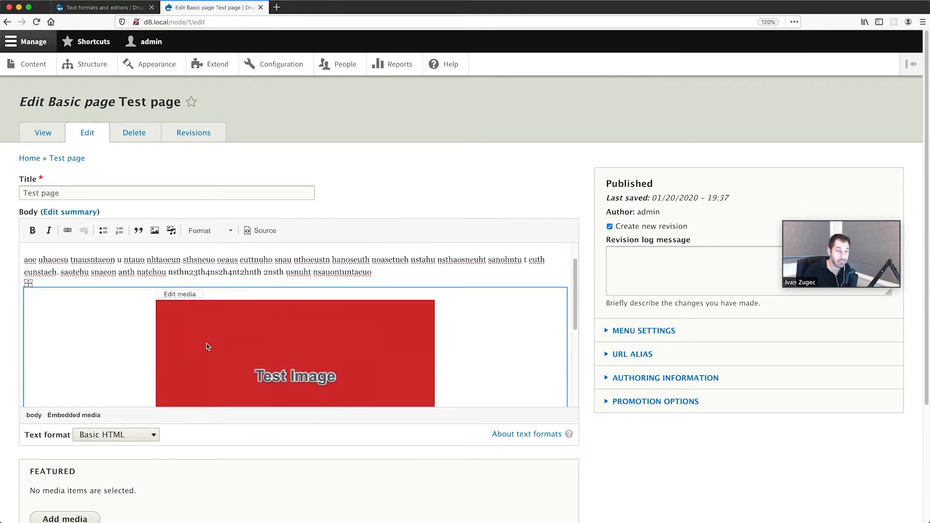
{"action": "left_click", "coordinate": [176, 295]}
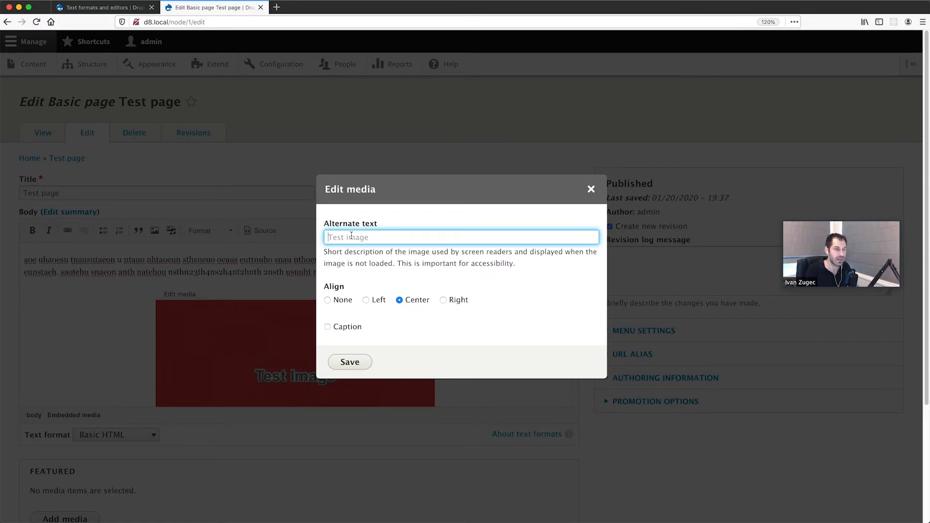
{"action": "type", "text": "alter"}
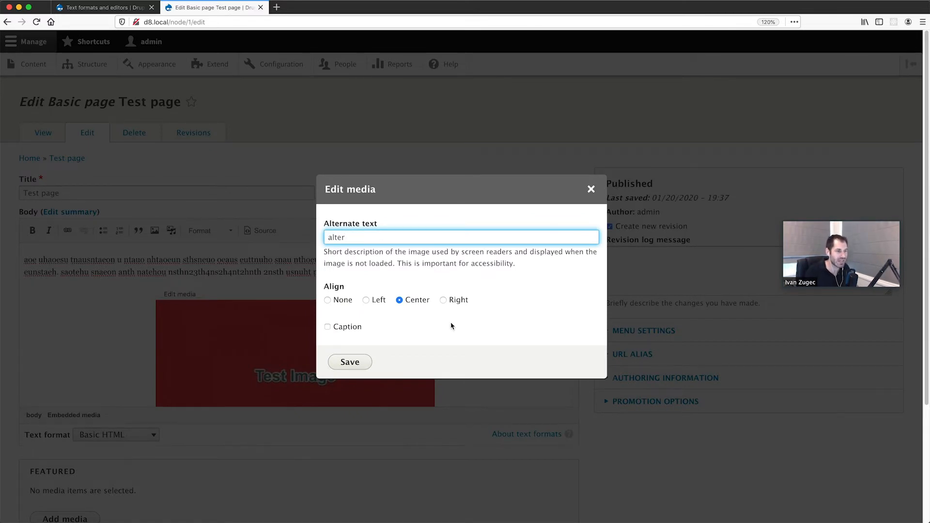
{"action": "left_click", "coordinate": [452, 301]}
{"action": "left_click", "coordinate": [361, 329]}
{"action": "left_click", "coordinate": [361, 359]}
- Enter "caption here" as the embedded image's caption, save Test page and view the result
{"action": "scroll", "coordinate": [383, 388], "scroll_direction": "down", "scroll_amount": 2}
{"action": "left_click", "coordinate": [413, 414]}
{"action": "type", "text": "caption here"}
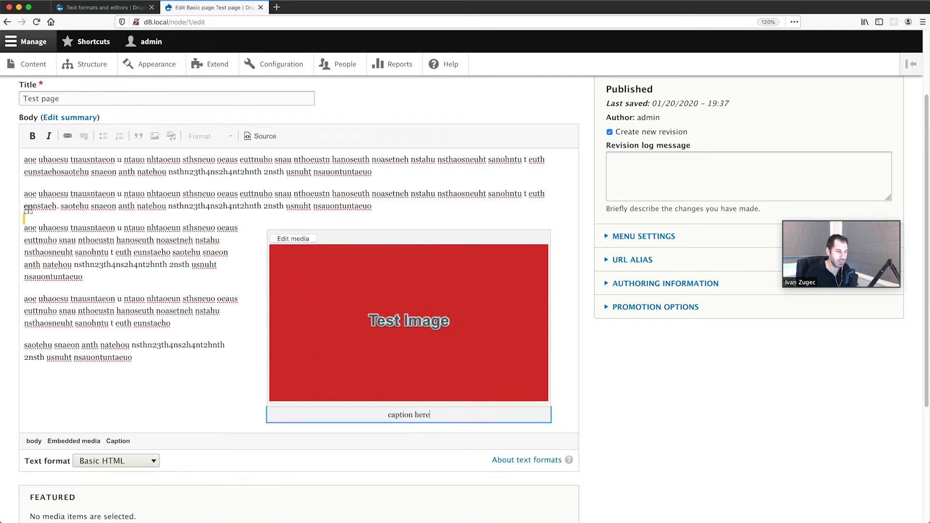
{"action": "scroll", "coordinate": [368, 415], "scroll_direction": "down", "scroll_amount": 5}
{"action": "left_click", "coordinate": [50, 462]}
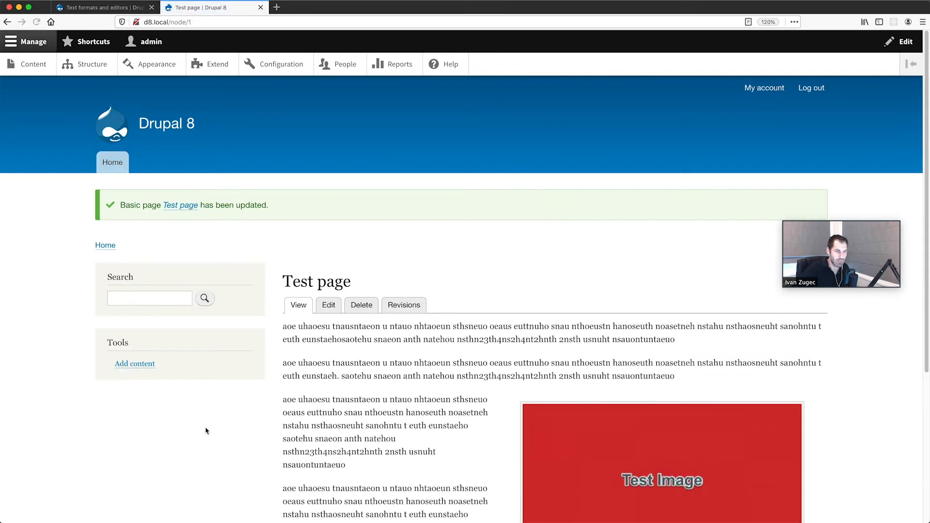
{"action": "scroll", "coordinate": [207, 431], "scroll_direction": "down", "scroll_amount": 4}
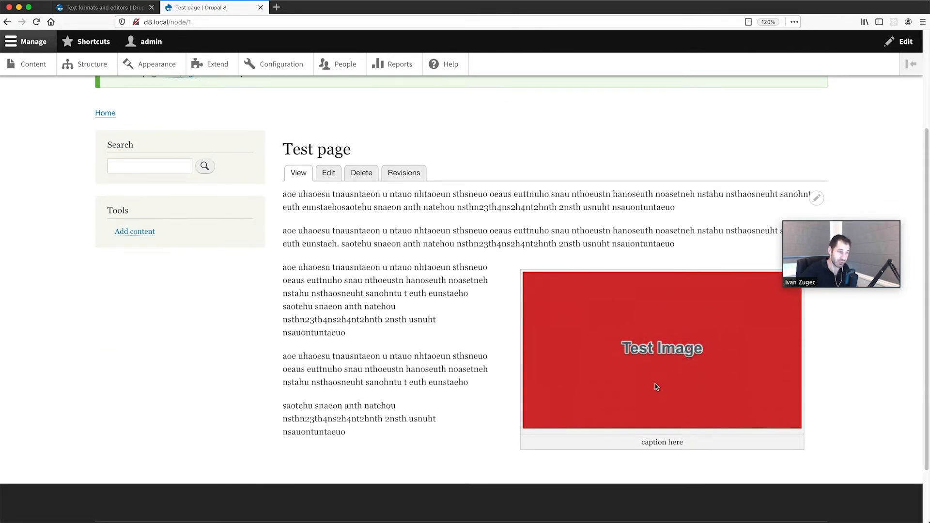
- Reopen Test page's edit form and paste the filler paragraphs repeatedly at the end of the Body
{"action": "left_click", "coordinate": [329, 175]}
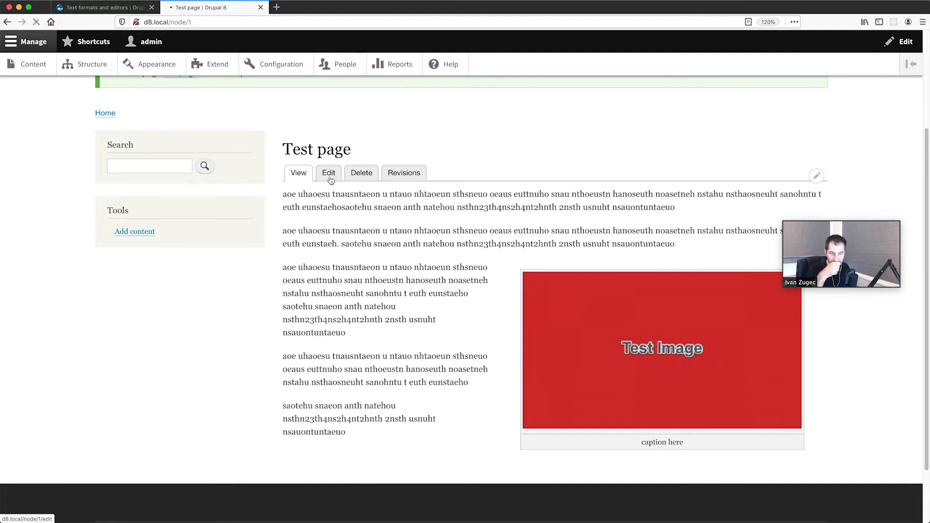
{"action": "scroll", "coordinate": [224, 339], "scroll_direction": "down", "scroll_amount": 5}
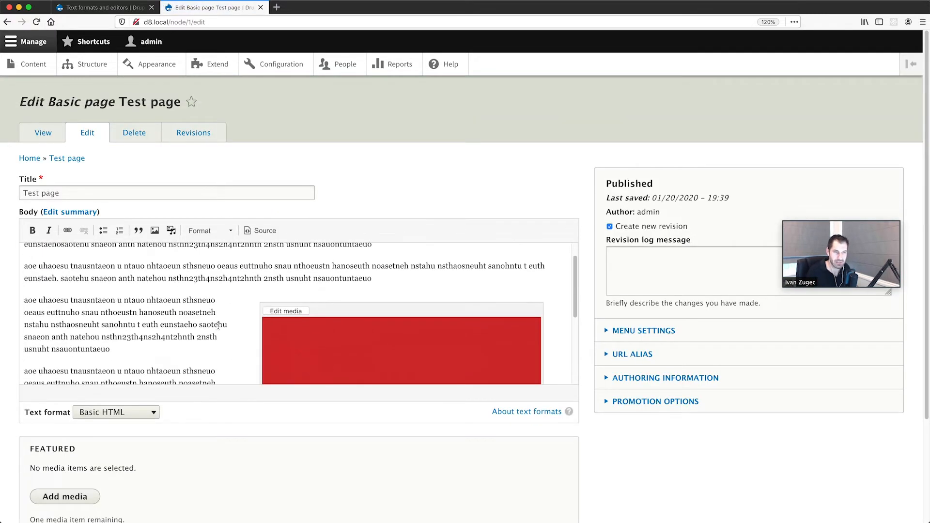
{"action": "key", "text": "super+a"}
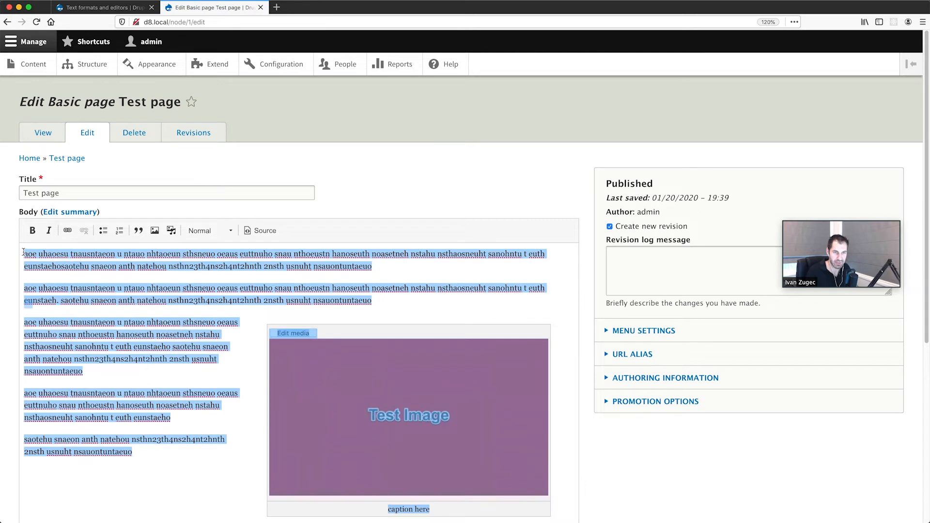
{"action": "left_click", "coordinate": [55, 266]}
{"action": "left_click_drag", "start_coordinate": [429, 299], "coordinate": [16, 238]}
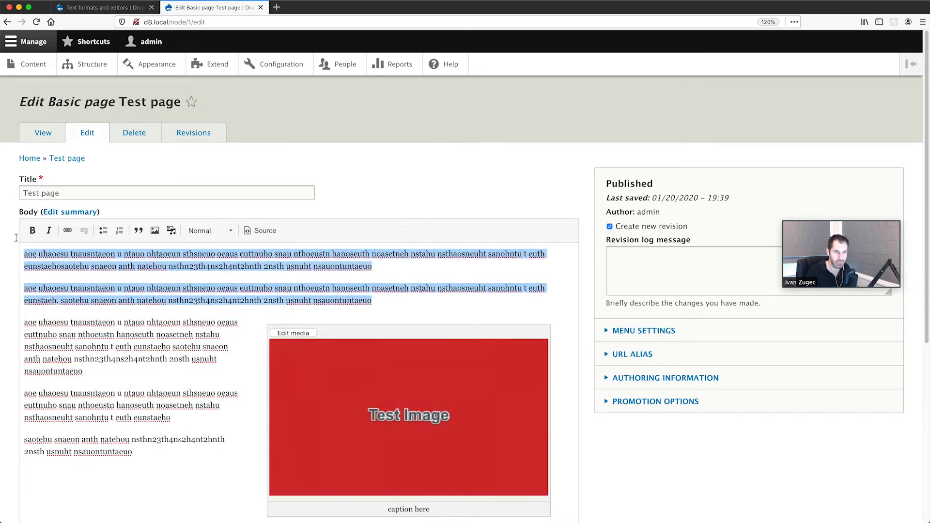
{"action": "scroll", "coordinate": [137, 315], "scroll_direction": "down", "scroll_amount": 5}
{"action": "left_click", "coordinate": [137, 315]}
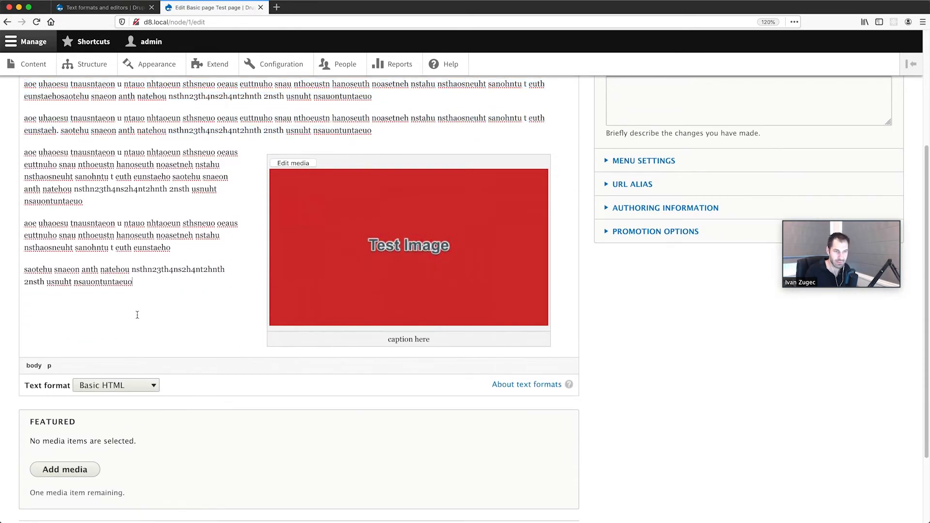
{"action": "key", "text": "super+v"}
{"action": "key", "text": "super+v"}
{"action": "key", "text": "super+v"}
{"action": "key", "text": "super+v"}
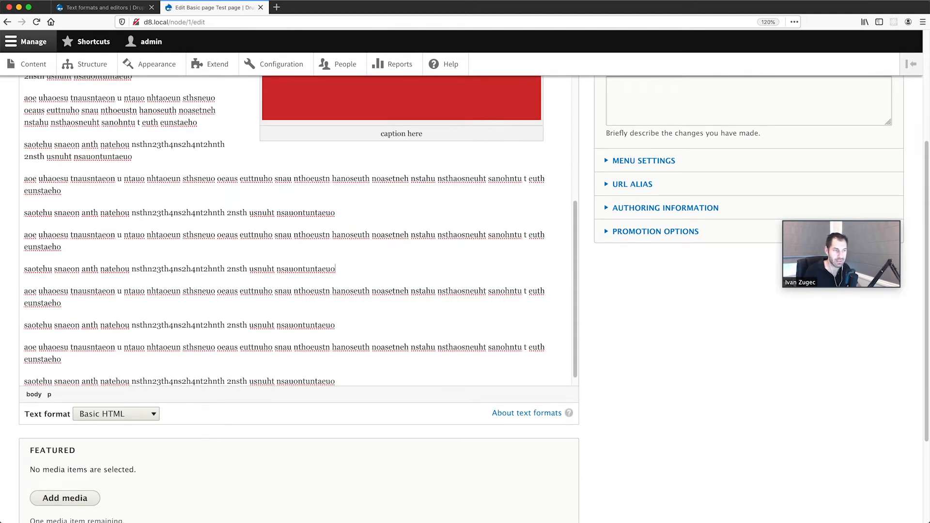
- Embed the remote video "Using Bootstrap 3 in Drupal 8, 2.1: Download the Bootstrap Theme" on a new line among the pasted paragraphs
{"action": "key", "text": "Return"}
{"action": "scroll", "coordinate": [133, 148], "scroll_direction": "up", "scroll_amount": 10}
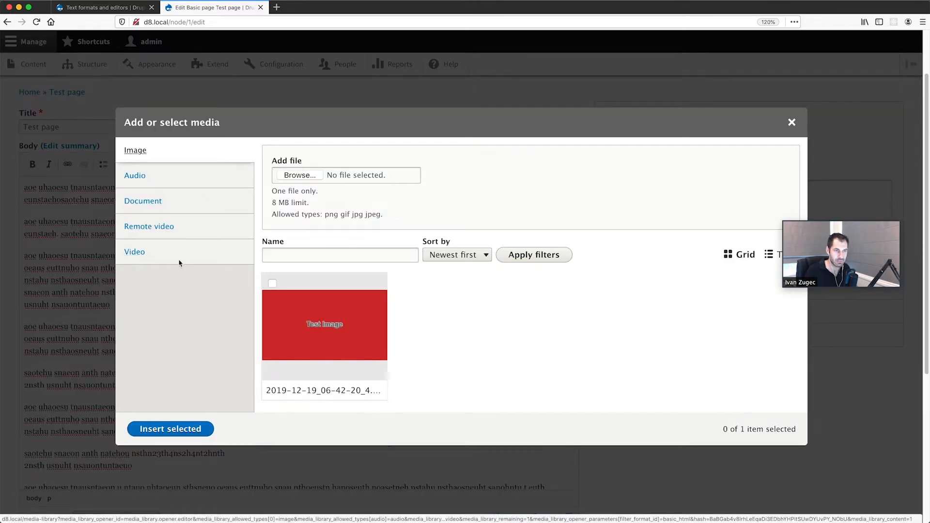
{"action": "left_click", "coordinate": [189, 233]}
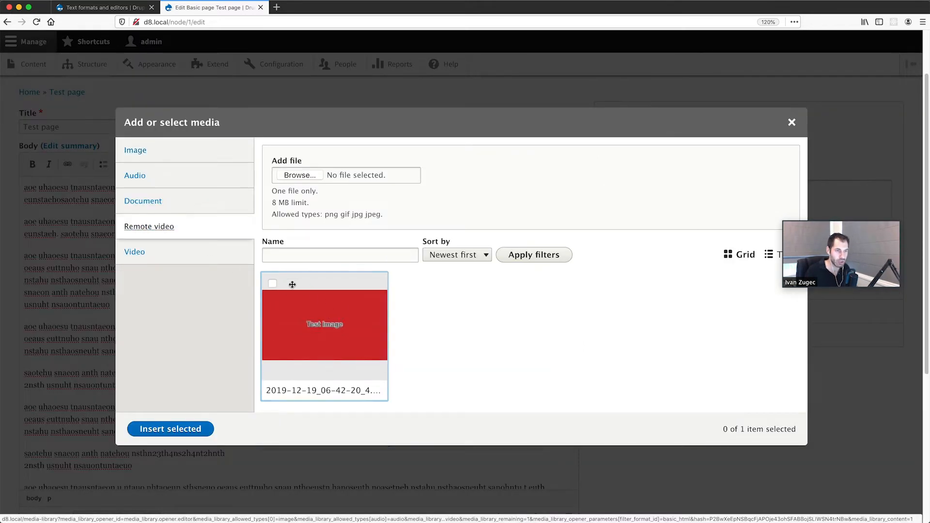
{"action": "left_click", "coordinate": [272, 283]}
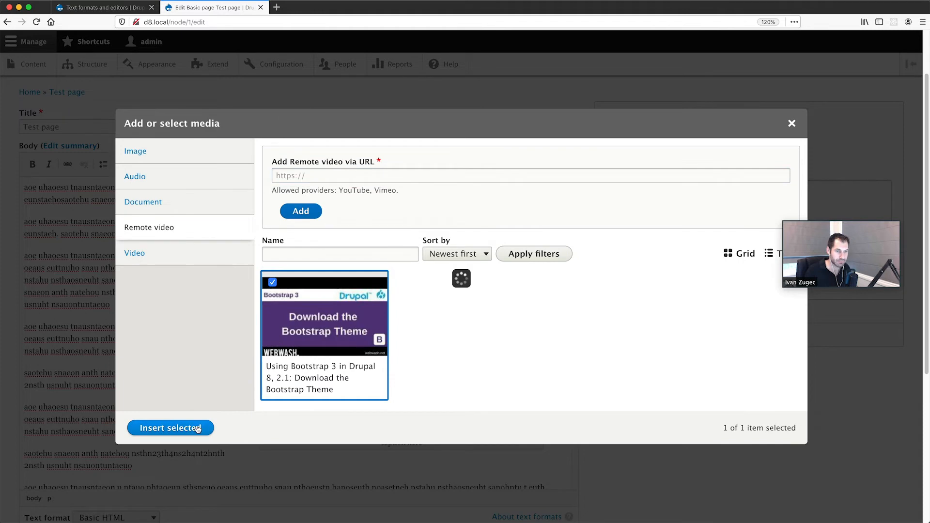
{"action": "left_click", "coordinate": [170, 427]}
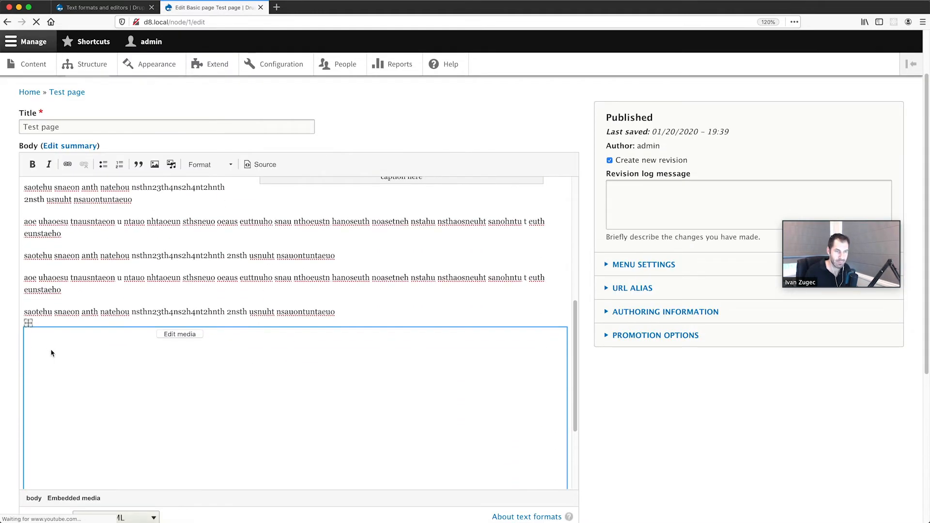
- Move the embedded video up between an "aoe uhaoesu" paragraph and the following "saotehu snaeon" paragraph, save Test page and view it
{"action": "mouse_move", "coordinate": [28, 277]}
{"action": "left_mouse_down"}
{"action": "mouse_move", "coordinate": [30, 205]}
{"action": "mouse_move", "coordinate": [32, 271]}
{"action": "left_mouse_up"}
{"action": "left_click_drag", "start_coordinate": [29, 218], "coordinate": [30, 295]}
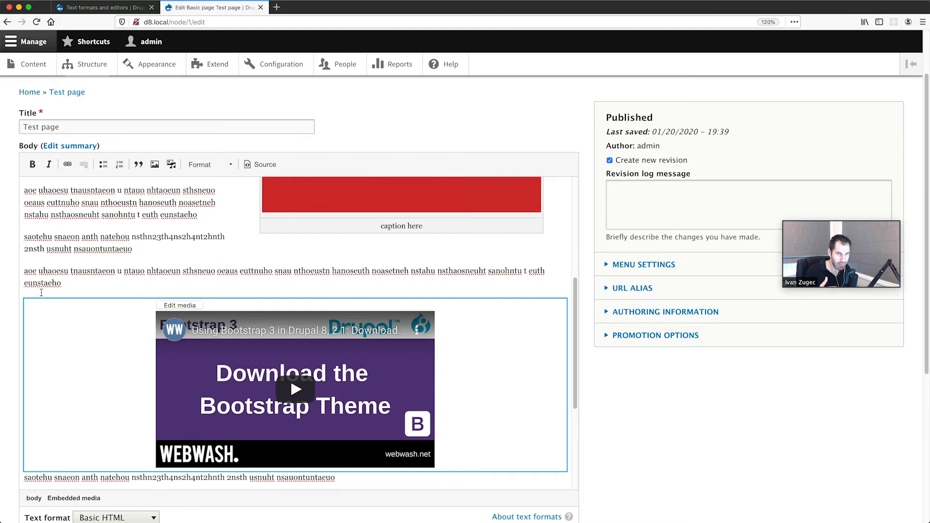
{"action": "scroll", "coordinate": [112, 390], "scroll_direction": "down", "scroll_amount": 2}
{"action": "scroll", "coordinate": [112, 390], "scroll_direction": "down", "scroll_amount": 10}
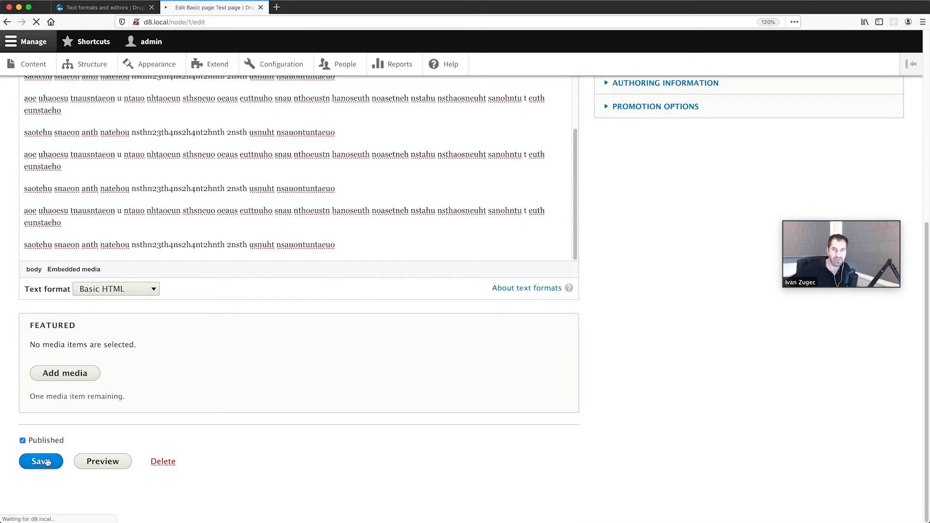
{"action": "scroll", "coordinate": [252, 329], "scroll_direction": "down", "scroll_amount": 10}
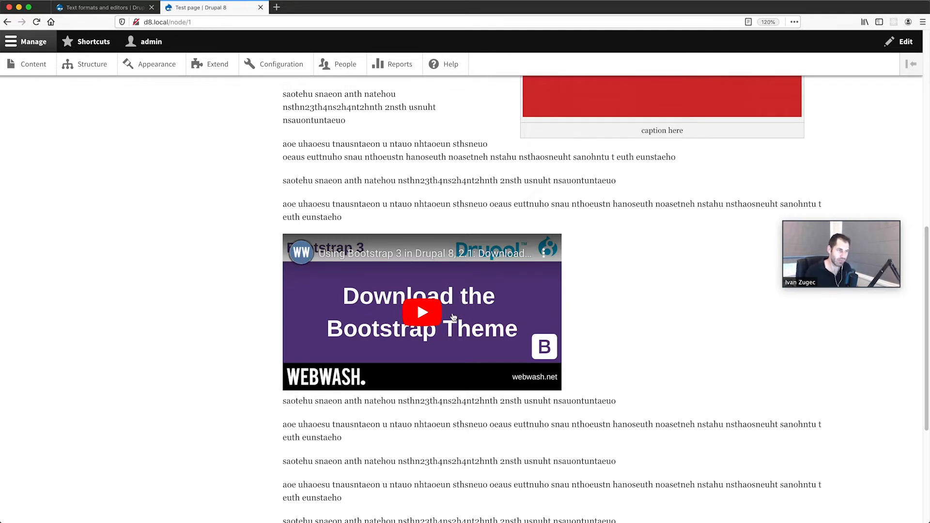
{"action": "scroll", "coordinate": [453, 324], "scroll_direction": "up", "scroll_amount": 2}
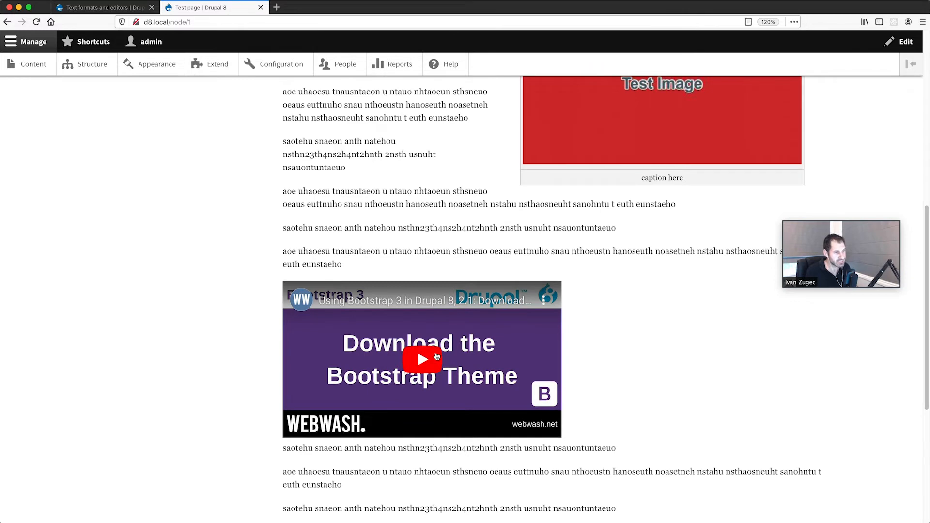
- Reopen Test page's edit form and align the embedded Bootstrap video right
{"action": "scroll", "coordinate": [452, 336], "scroll_direction": "up", "scroll_amount": 8}
{"action": "left_click", "coordinate": [328, 107]}
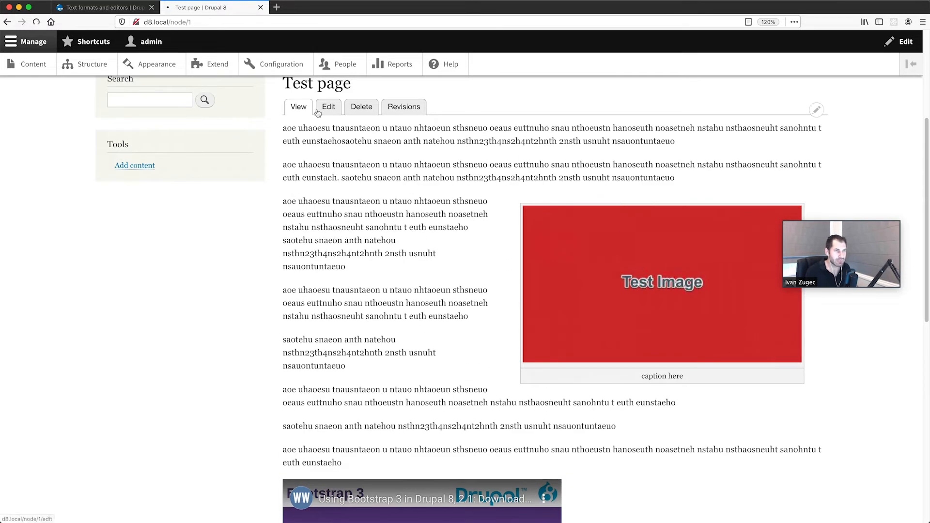
{"action": "scroll", "coordinate": [165, 283], "scroll_direction": "down", "scroll_amount": 10}
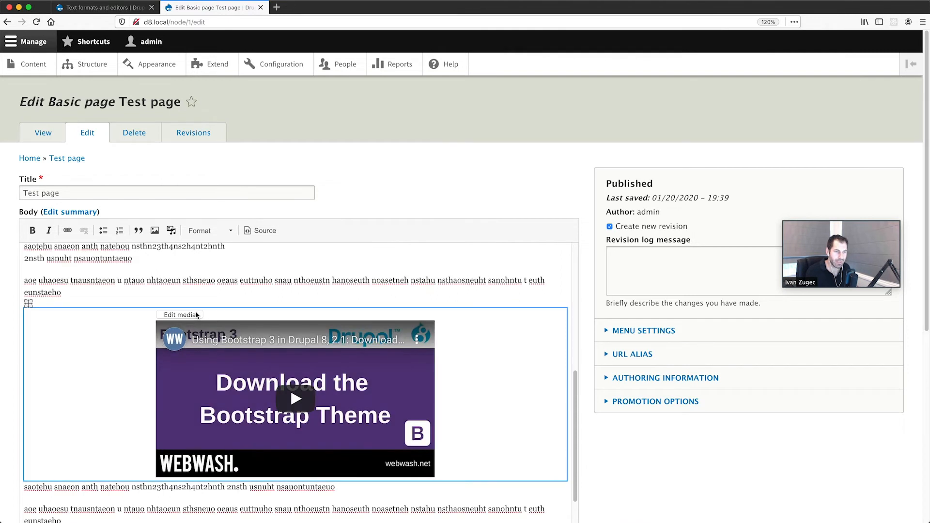
{"action": "left_click", "coordinate": [195, 315]}
{"action": "left_click", "coordinate": [506, 268]}
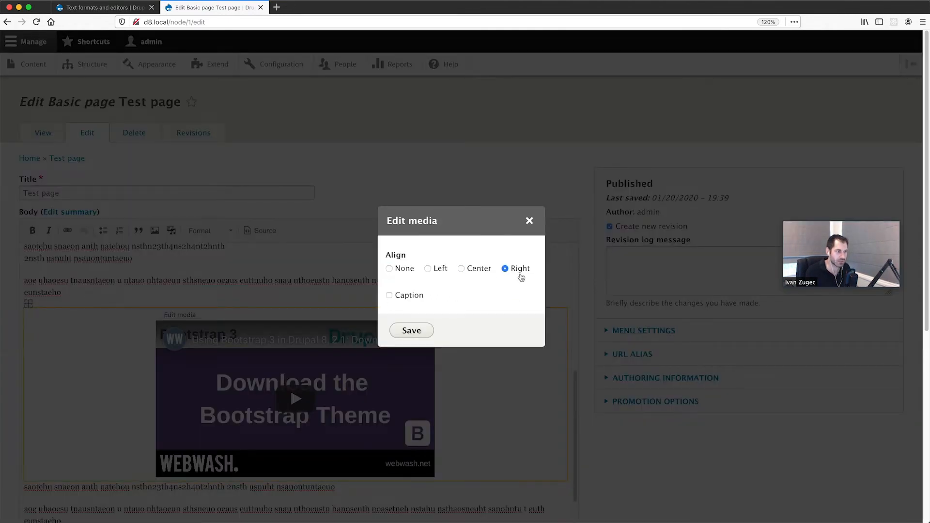
{"action": "left_click", "coordinate": [406, 333]}
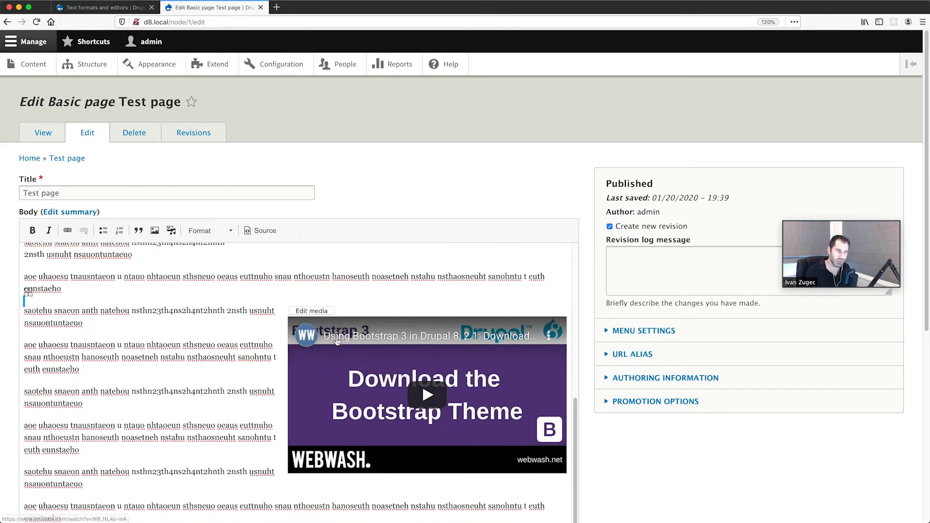
- Save Test page and view the right-aligned Bootstrap video among the paragraphs
{"action": "scroll", "coordinate": [301, 354], "scroll_direction": "down", "scroll_amount": 10}
{"action": "left_click", "coordinate": [23, 463]}
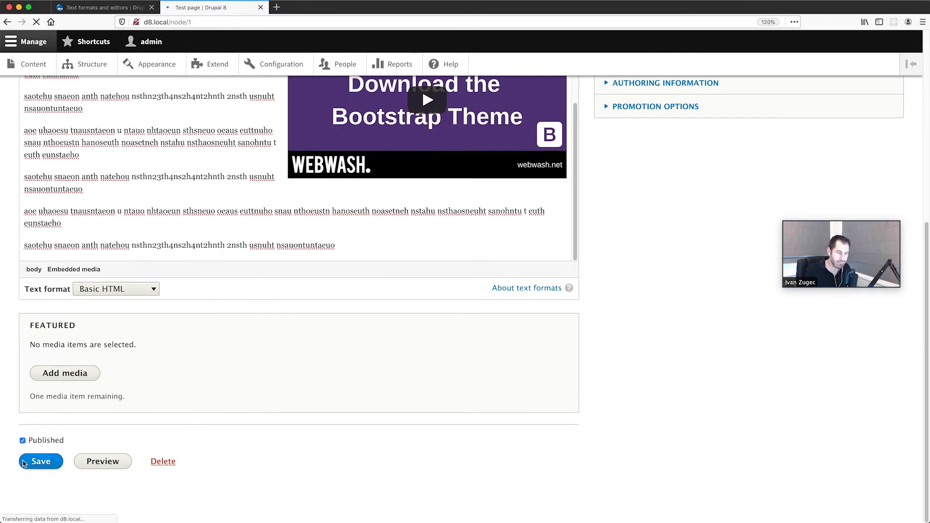
{"action": "scroll", "coordinate": [190, 419], "scroll_direction": "down", "scroll_amount": 10}
{"action": "scroll", "coordinate": [190, 420], "scroll_direction": "down", "scroll_amount": 2}
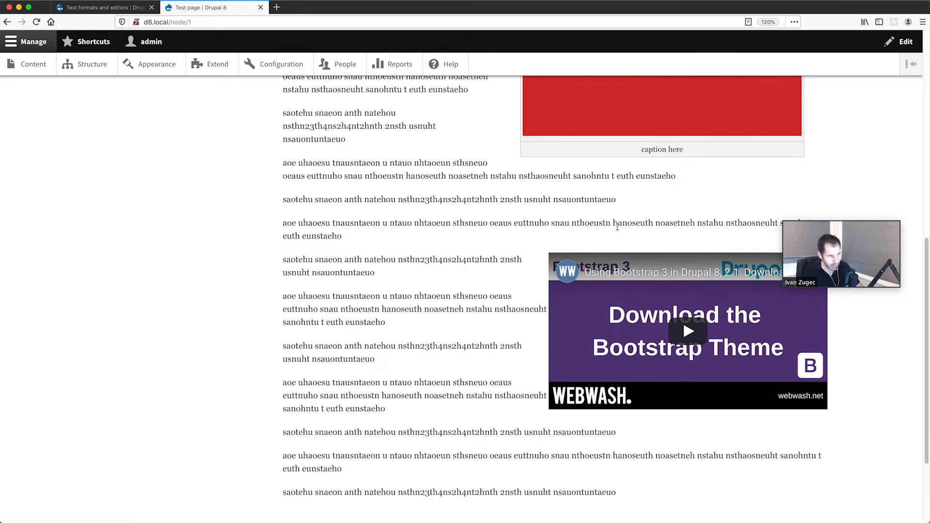
- Open the page inspector and pick the embedded Bootstrap video to inspect its markup
{"action": "key", "text": "super+alt+i"}
{"action": "left_click_drag", "start_coordinate": [836, 231], "coordinate": [847, 156]}
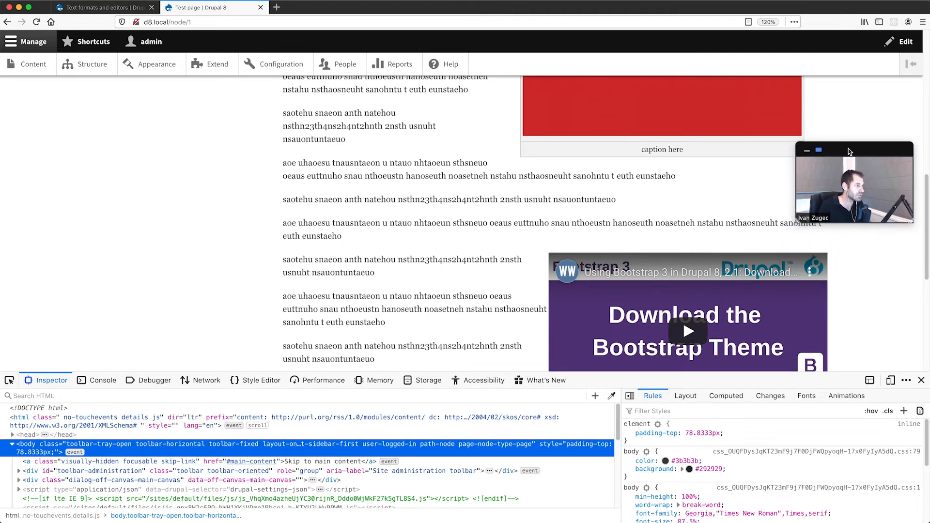
{"action": "scroll", "coordinate": [177, 322], "scroll_direction": "down", "scroll_amount": 4}
{"action": "left_click", "coordinate": [9, 381]}
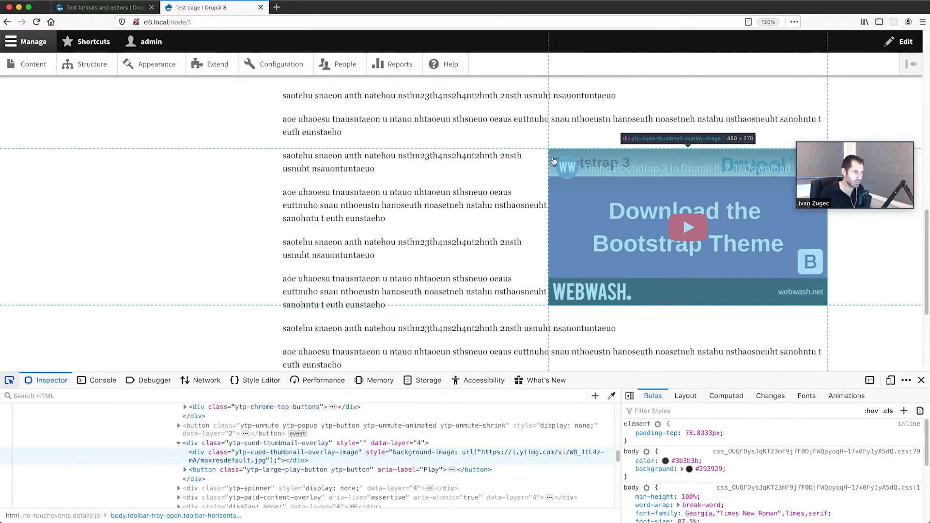
{"action": "left_click", "coordinate": [554, 162]}
- Trace the video's markup up to its enclosing article element and collapse the oEmbed field div inside it
{"action": "scroll", "coordinate": [233, 474], "scroll_direction": "up", "scroll_amount": 5}
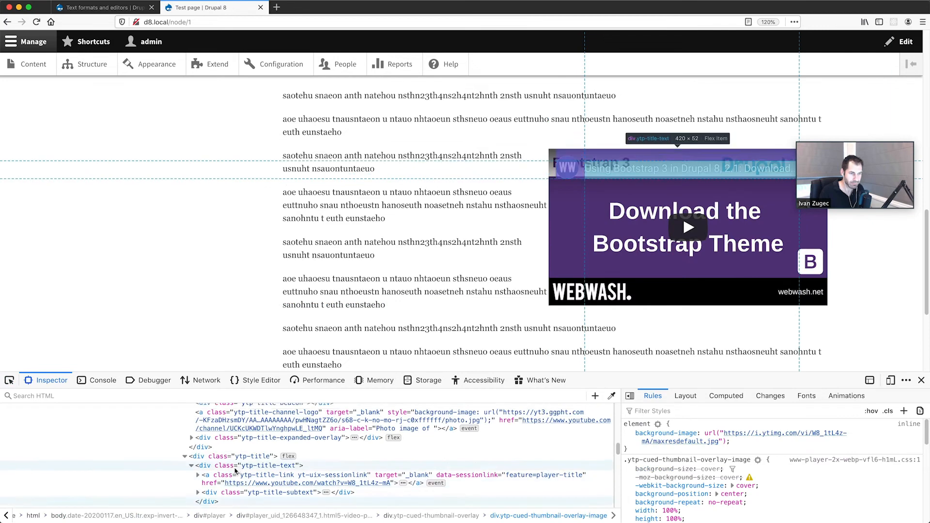
{"action": "scroll", "coordinate": [214, 472], "scroll_direction": "up", "scroll_amount": 2}
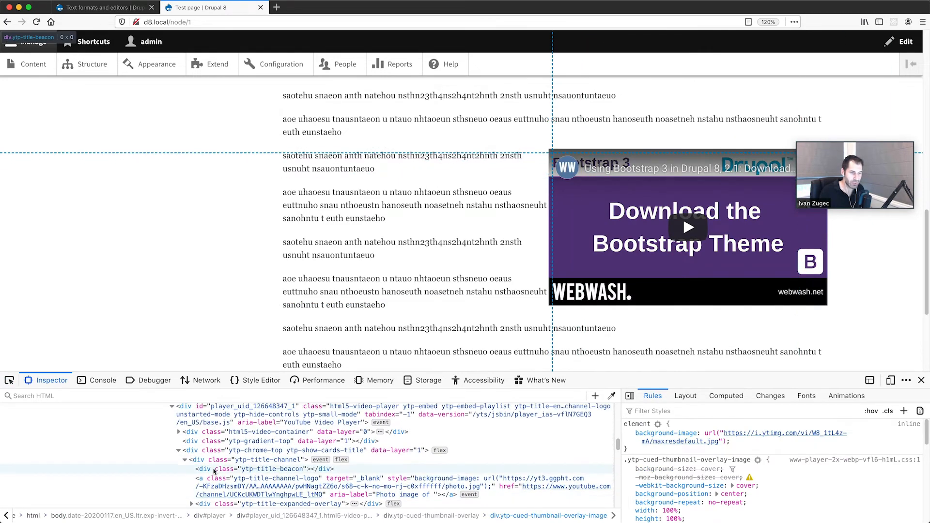
{"action": "scroll", "coordinate": [215, 471], "scroll_direction": "up", "scroll_amount": 3}
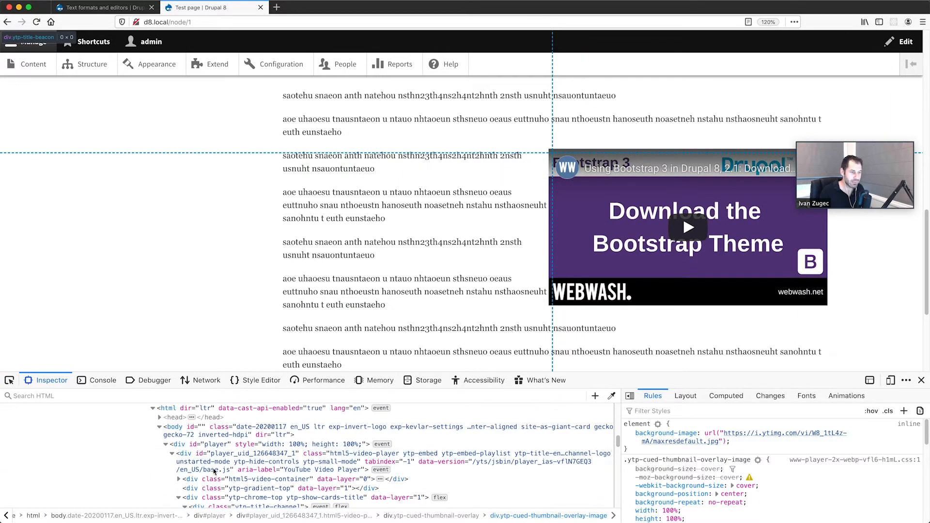
{"action": "scroll", "coordinate": [168, 426], "scroll_direction": "up", "scroll_amount": 2}
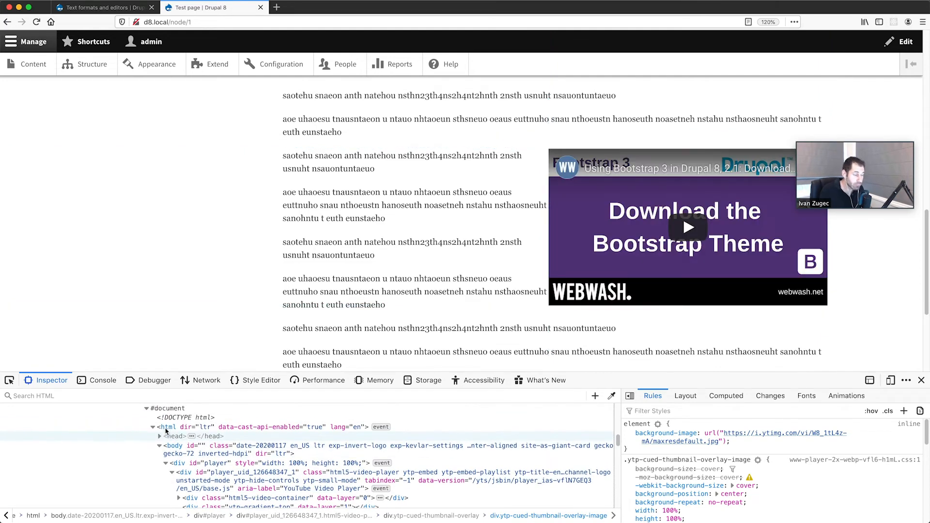
{"action": "scroll", "coordinate": [150, 429], "scroll_direction": "up", "scroll_amount": 2}
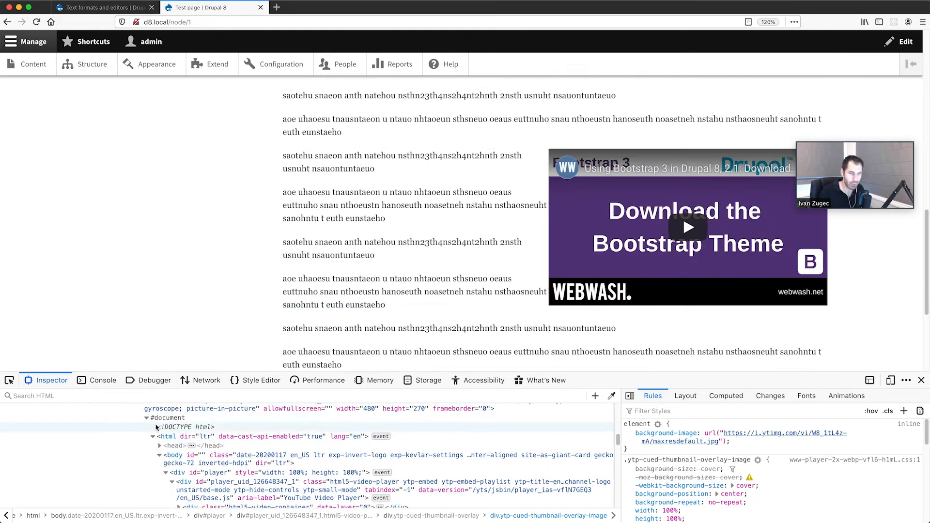
{"action": "left_click", "coordinate": [141, 410]}
{"action": "scroll", "coordinate": [152, 433], "scroll_direction": "up", "scroll_amount": 3}
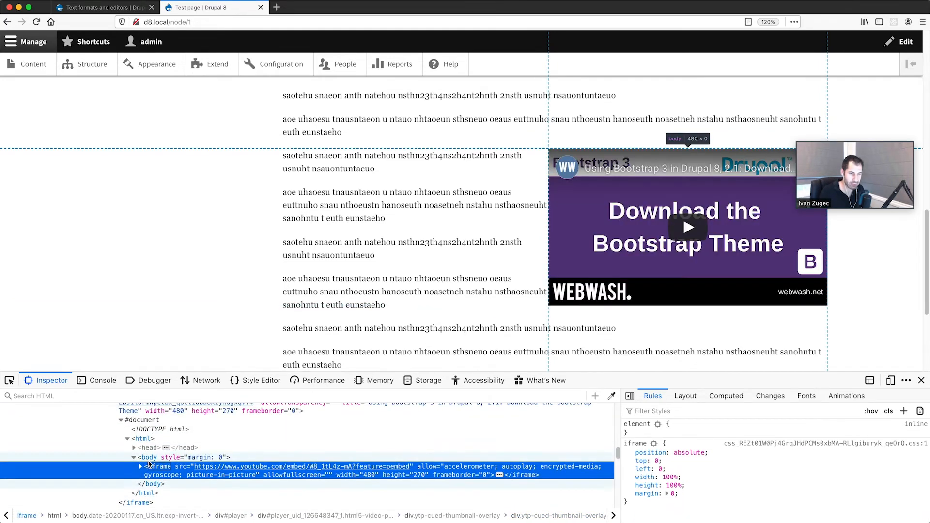
{"action": "scroll", "coordinate": [151, 468], "scroll_direction": "up", "scroll_amount": 5}
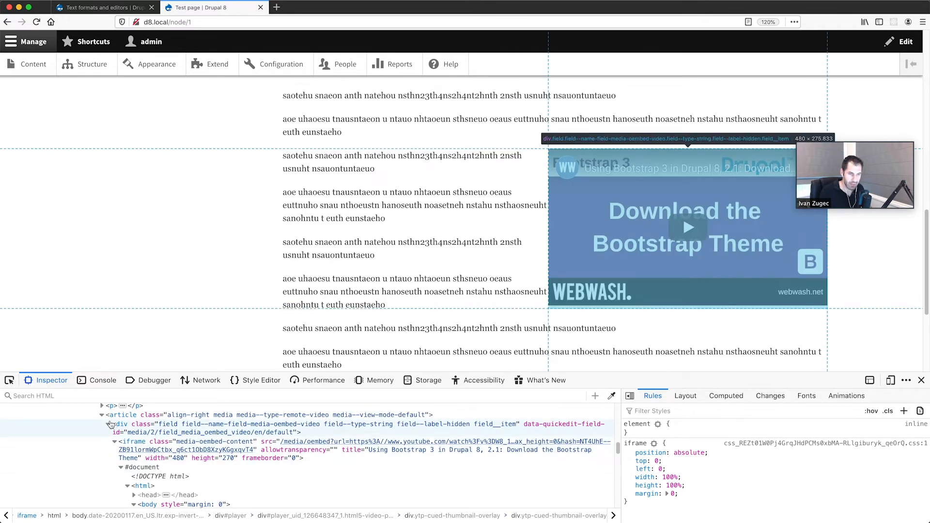
{"action": "left_click", "coordinate": [107, 425]}
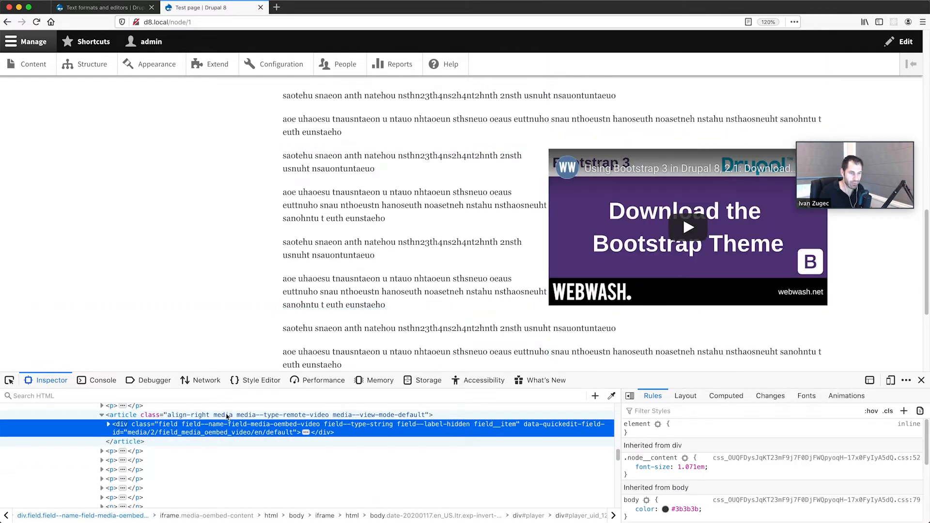
- Enlarge the inspector text and highlight the align-right class in the video article's class attribute
{"action": "left_click", "coordinate": [182, 416]}
{"action": "double_click", "coordinate": [182, 415]}
{"action": "left_click_drag", "start_coordinate": [168, 415], "coordinate": [210, 415]}
{"action": "key", "text": "super+plus"}
{"action": "key", "text": "super+plus"}
{"action": "key", "text": "super+plus"}
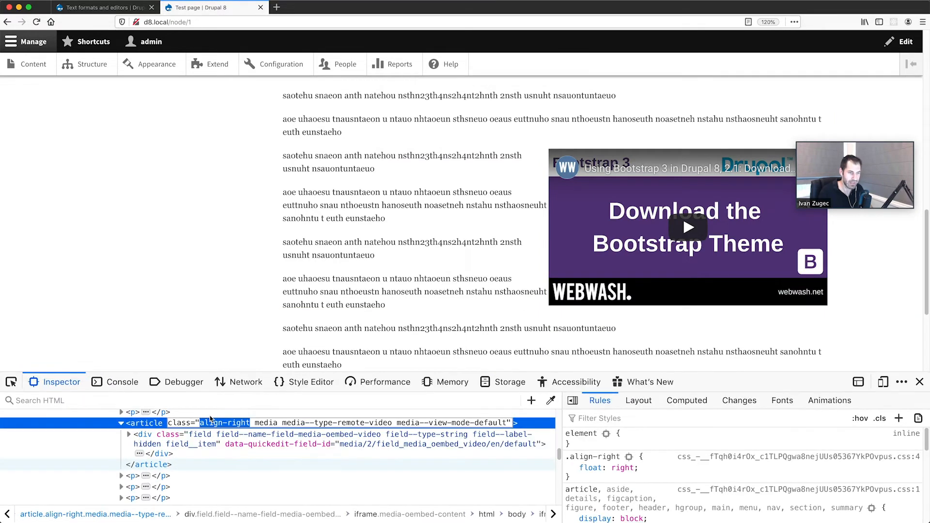
{"action": "left_click", "coordinate": [232, 435]}
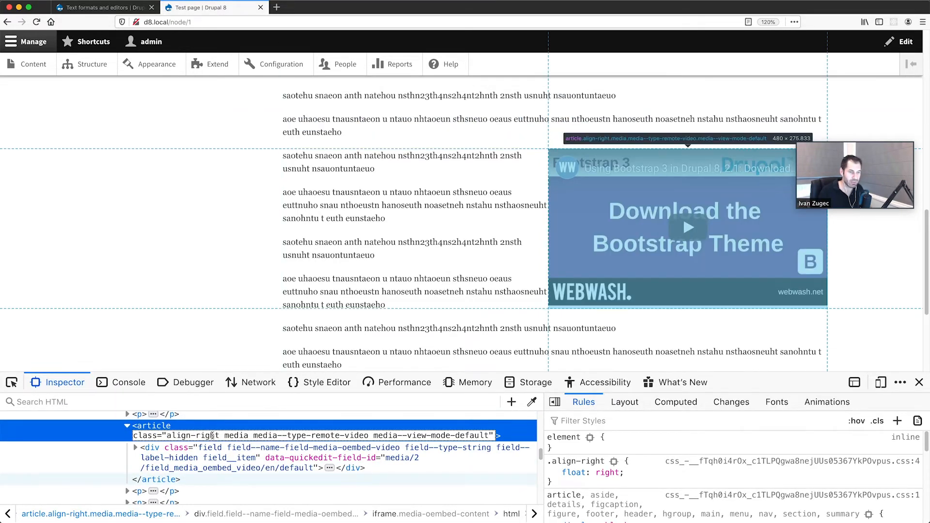
{"action": "left_click_drag", "start_coordinate": [167, 436], "coordinate": [217, 435]}
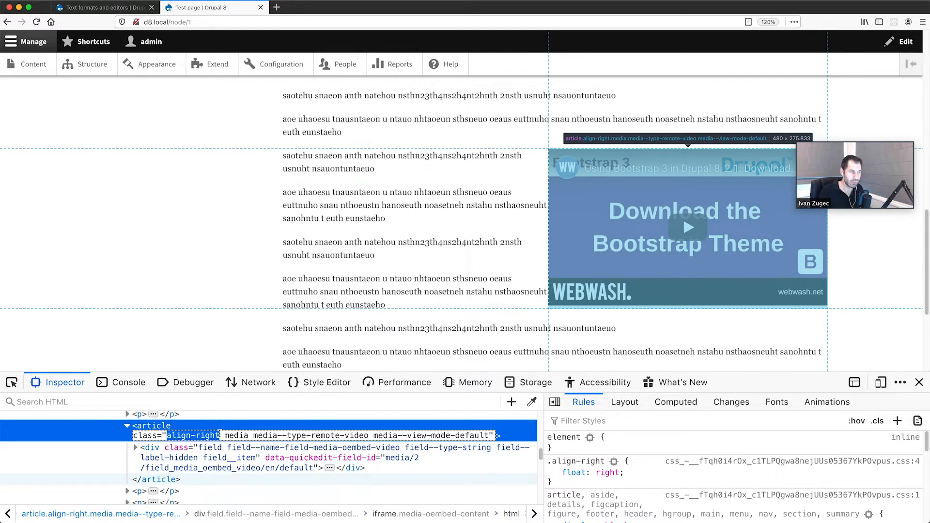
{"action": "left_click", "coordinate": [218, 436]}
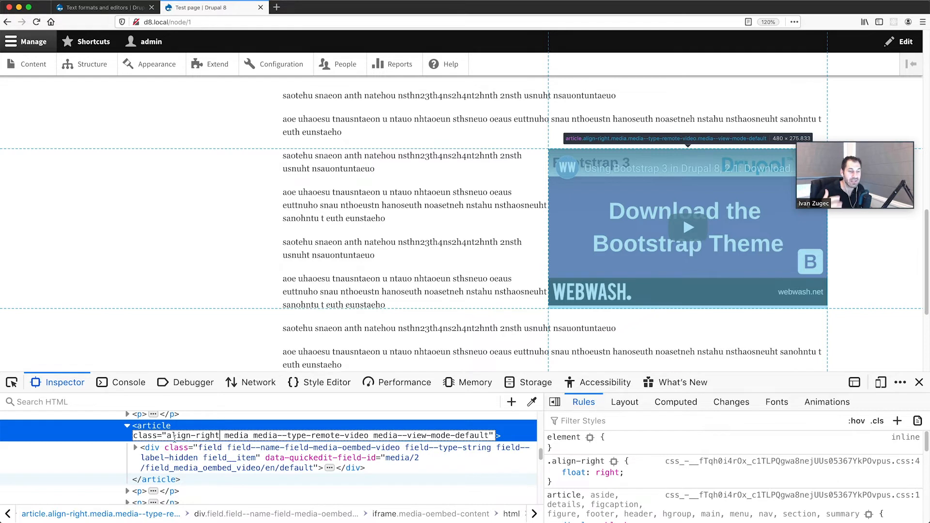
{"action": "left_click_drag", "start_coordinate": [166, 435], "coordinate": [213, 435]}
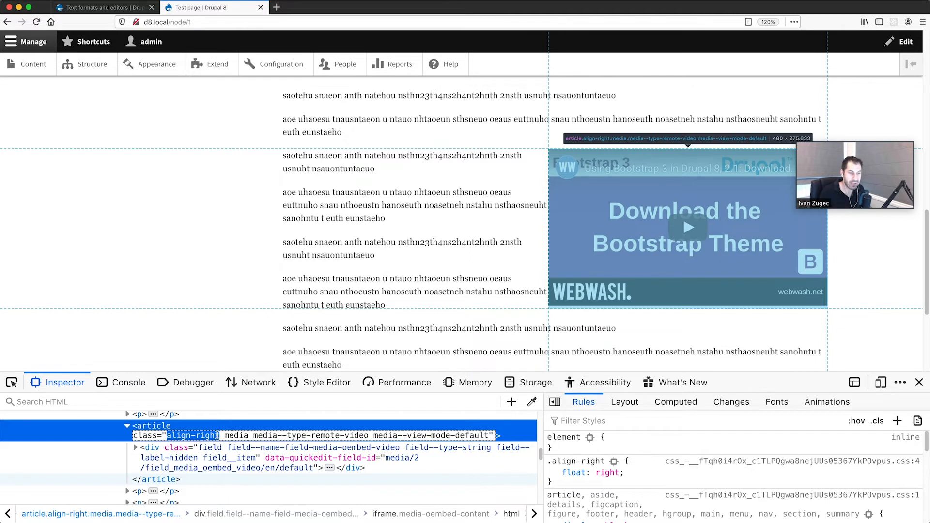
- Temporarily change the video article's class to align-left in the inspector, highlight the class and close the inspector
{"action": "left_click", "coordinate": [173, 435]}
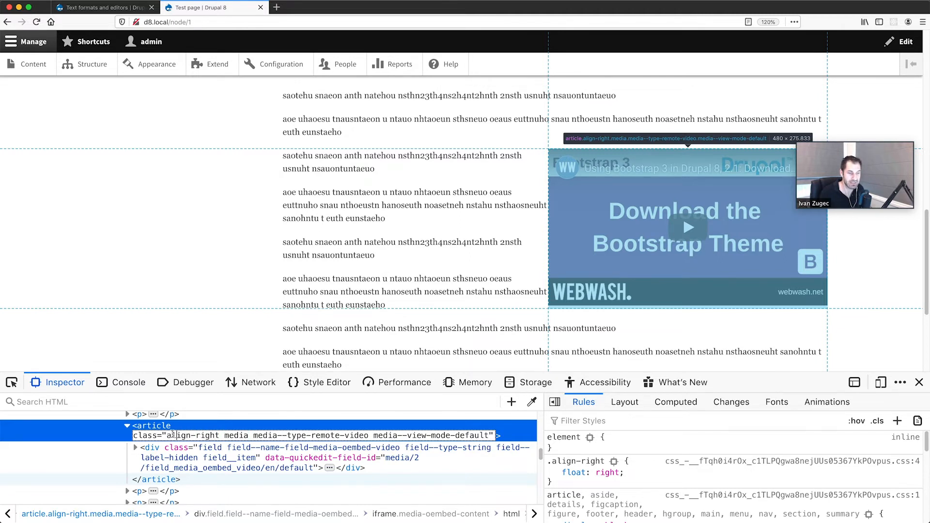
{"action": "double_click", "coordinate": [205, 435]}
{"action": "type", "text": "left"}
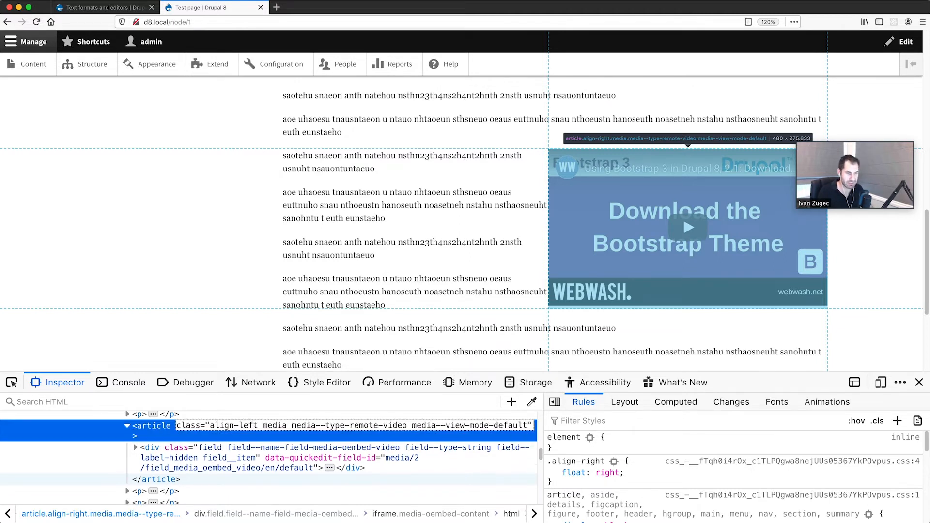
{"action": "key", "text": "Return"}
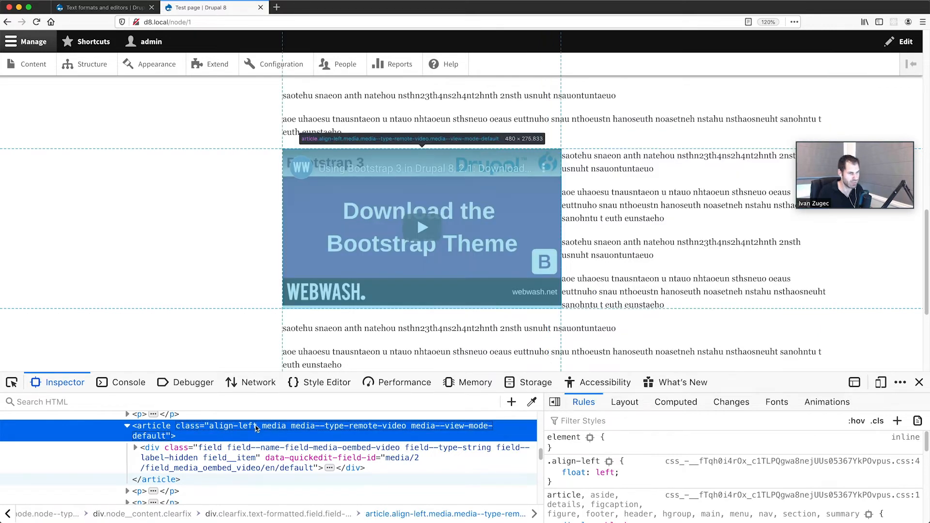
{"action": "double_click", "coordinate": [256, 428]}
{"action": "left_click", "coordinate": [255, 425]}
{"action": "left_click_drag", "start_coordinate": [258, 425], "coordinate": [209, 425]}
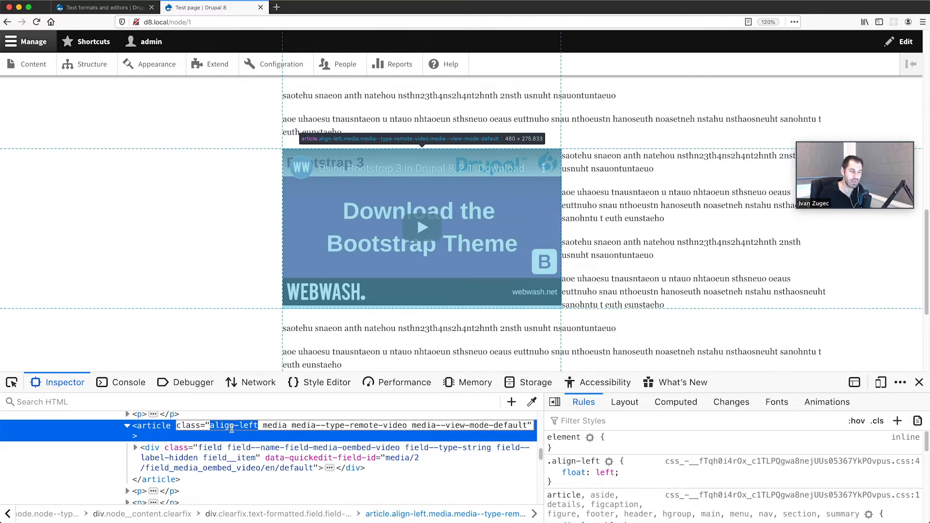
{"action": "left_click", "coordinate": [920, 382]}
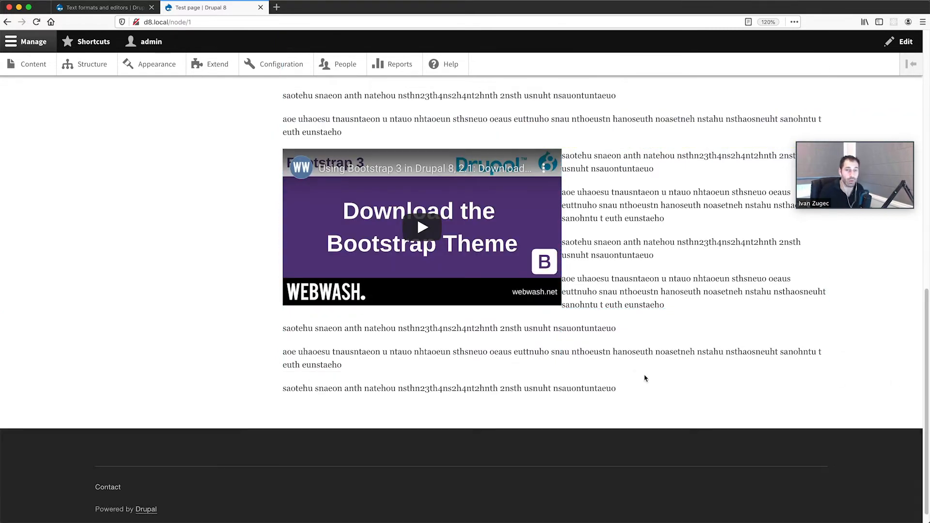
- Inspect the Test Image's markup up to its captioned figure element and collapse that element
{"action": "scroll", "coordinate": [612, 364], "scroll_direction": "up", "scroll_amount": 3}
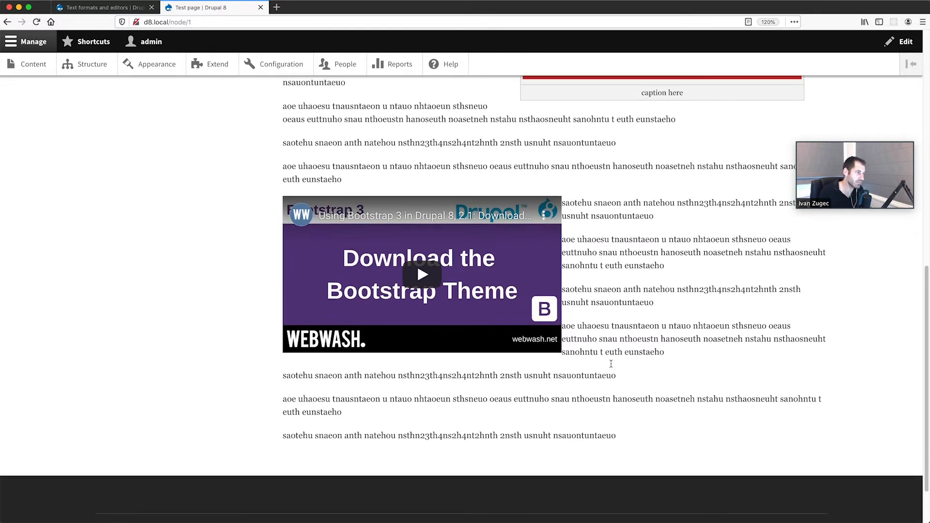
{"action": "scroll", "coordinate": [612, 368], "scroll_direction": "up", "scroll_amount": 3}
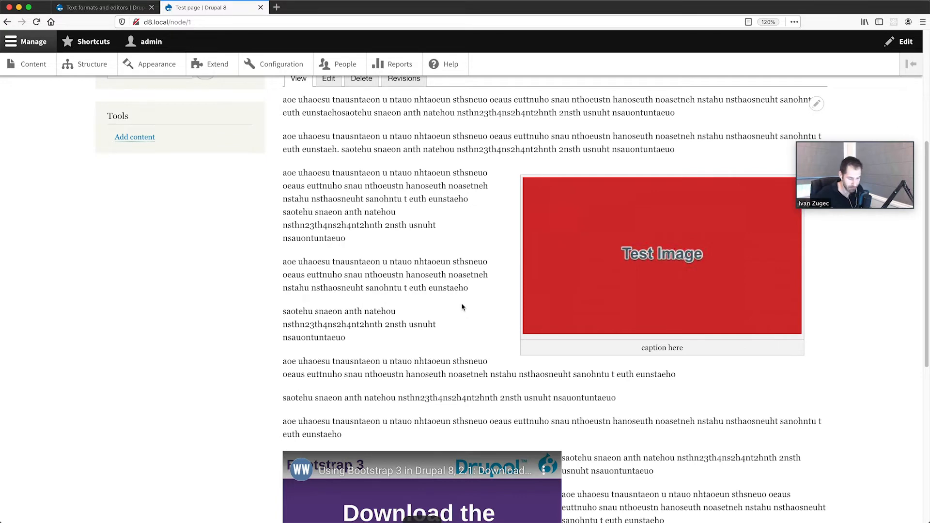
{"action": "key", "text": "super+alt+i"}
{"action": "left_click", "coordinate": [11, 382]}
{"action": "left_click", "coordinate": [601, 184]}
{"action": "scroll", "coordinate": [147, 428], "scroll_direction": "up", "scroll_amount": 3}
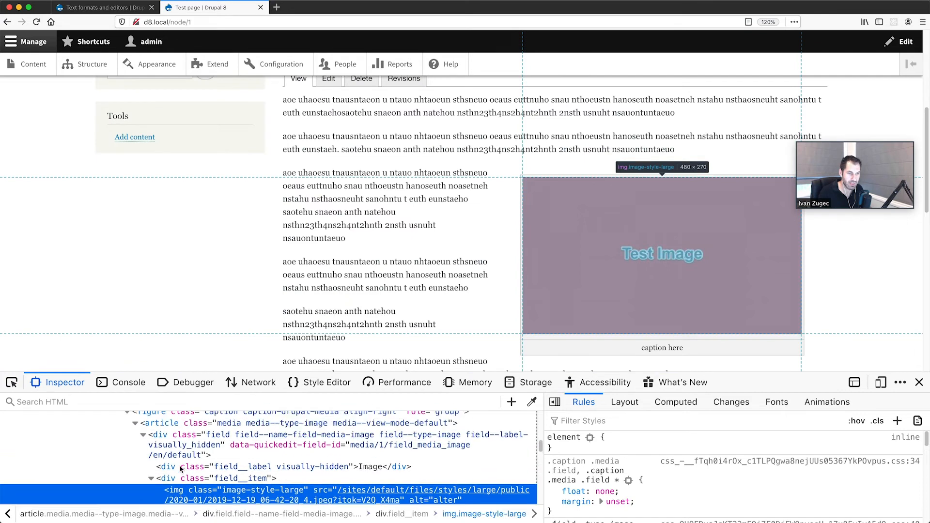
{"action": "left_click", "coordinate": [190, 476]}
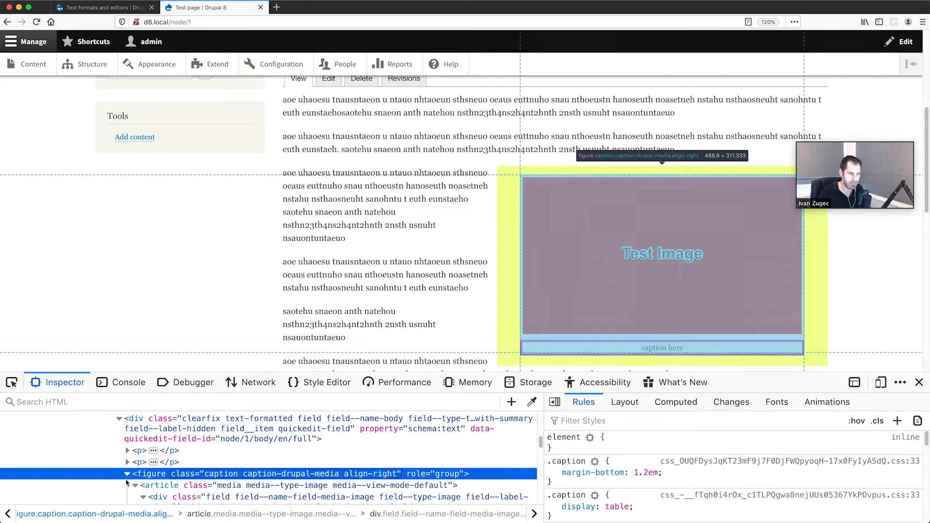
{"action": "key", "text": "Left"}
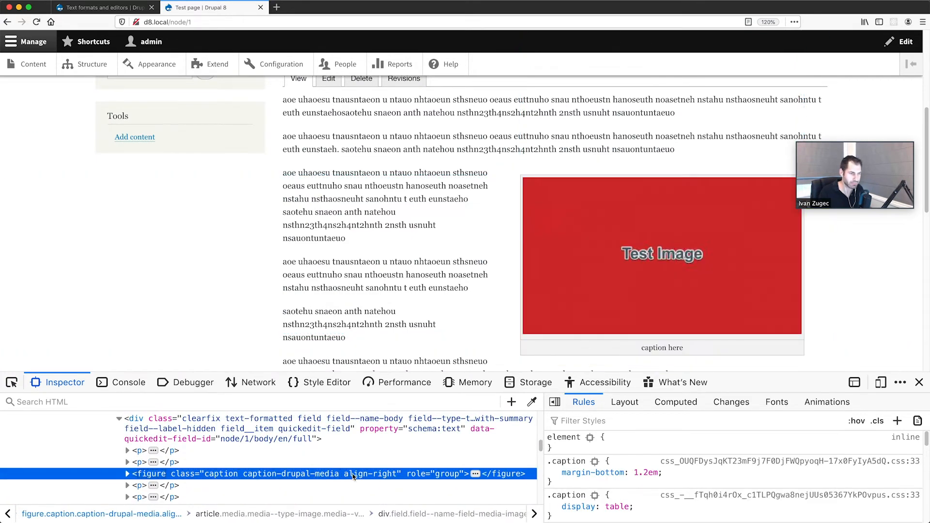
- Highlight "right" in the figure's align-right class, examine the .align-right CSS rule and close the inspector
{"action": "double_click", "coordinate": [389, 475]}
{"action": "double_click", "coordinate": [389, 474]}
{"action": "scroll", "coordinate": [388, 475], "scroll_direction": "down", "scroll_amount": 2}
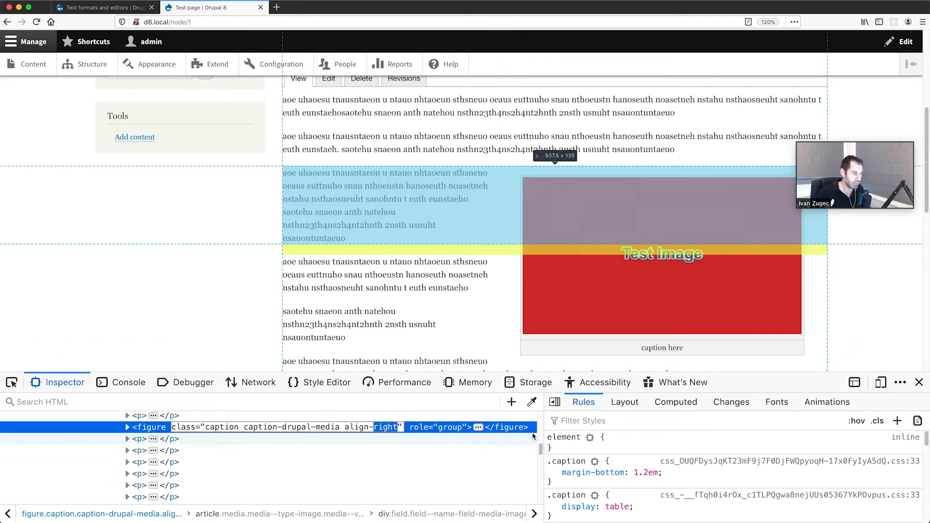
{"action": "scroll", "coordinate": [570, 459], "scroll_direction": "down", "scroll_amount": 1}
{"action": "scroll", "coordinate": [570, 460], "scroll_direction": "down", "scroll_amount": 3}
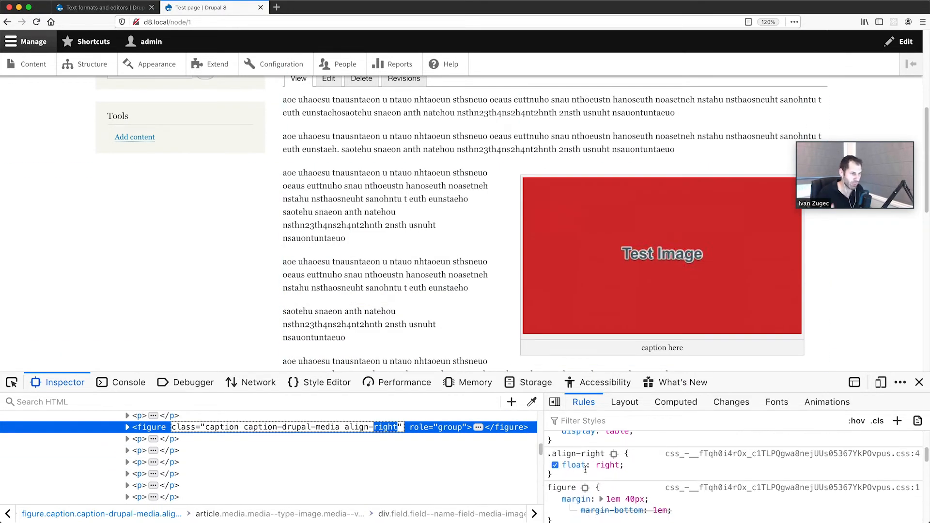
{"action": "left_click_drag", "start_coordinate": [569, 474], "coordinate": [549, 454]}
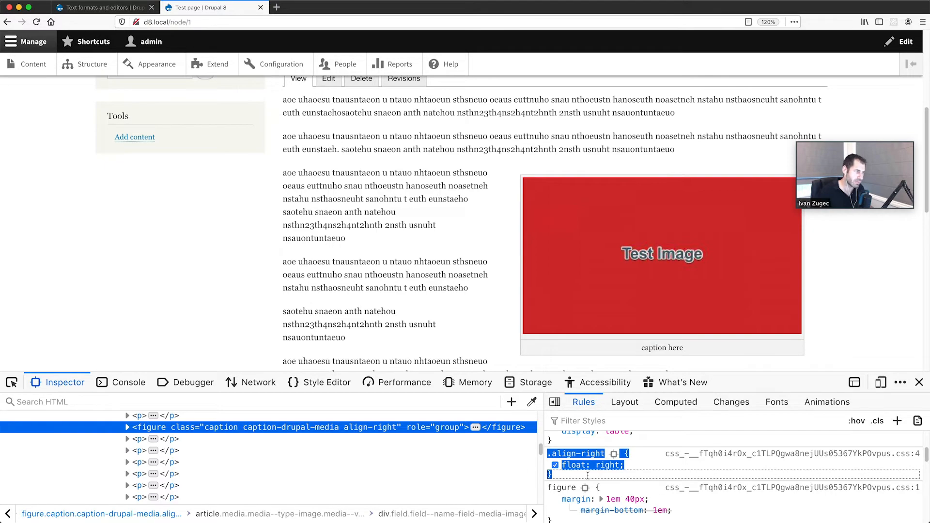
{"action": "left_click", "coordinate": [919, 382]}
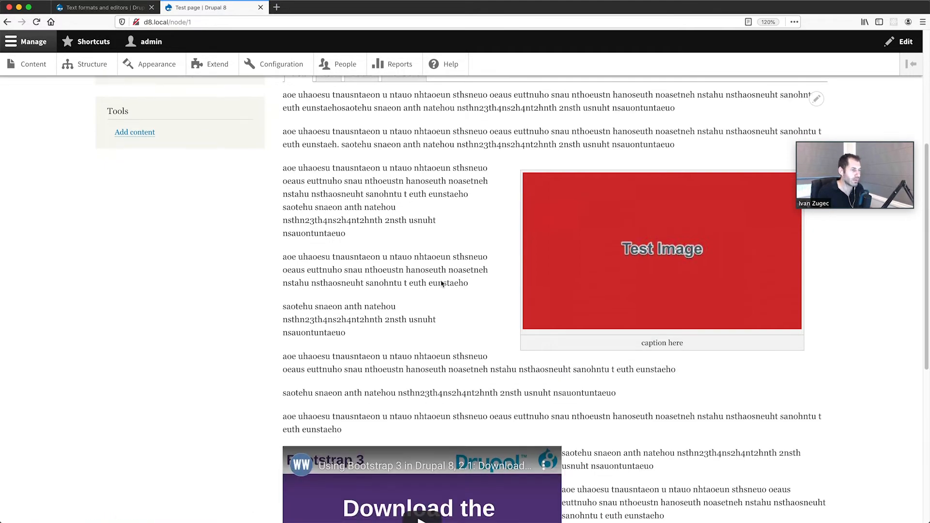
{"action": "scroll", "coordinate": [434, 274], "scroll_direction": "down", "scroll_amount": 5}
{"action": "scroll", "coordinate": [435, 278], "scroll_direction": "up", "scroll_amount": 6}
{"action": "scroll", "coordinate": [435, 278], "scroll_direction": "up", "scroll_amount": 1}
{"action": "triple_click", "coordinate": [433, 262]}
{"action": "left_click", "coordinate": [447, 237]}
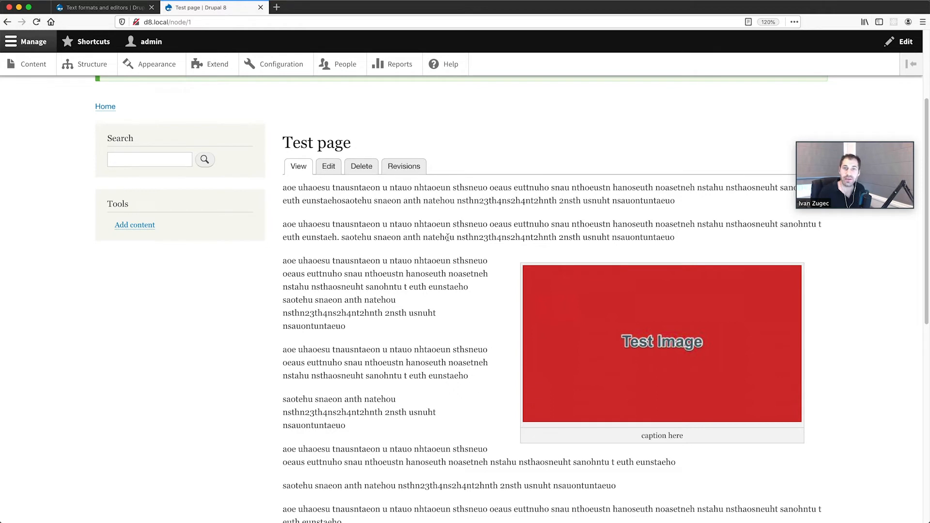
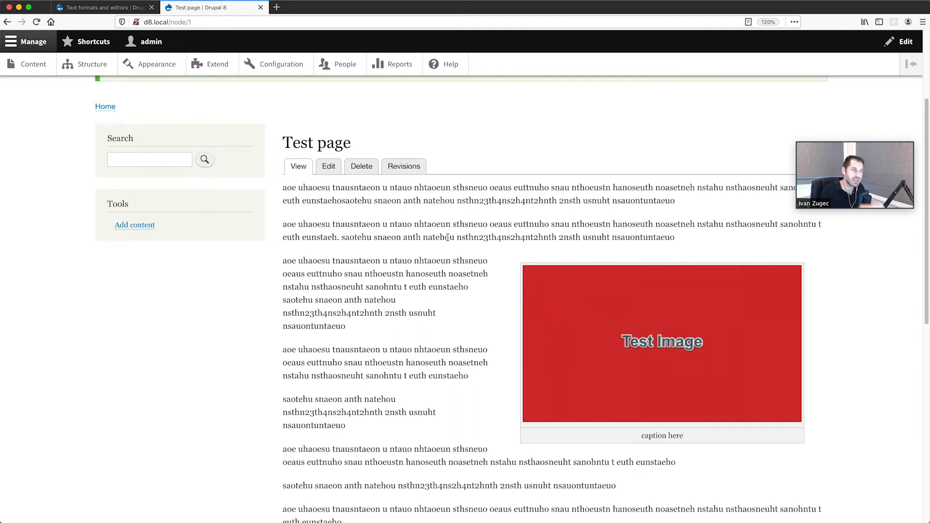
- Reopen Test page's edit form and open the media settings of the embedded Test Image
{"action": "left_click", "coordinate": [329, 168]}
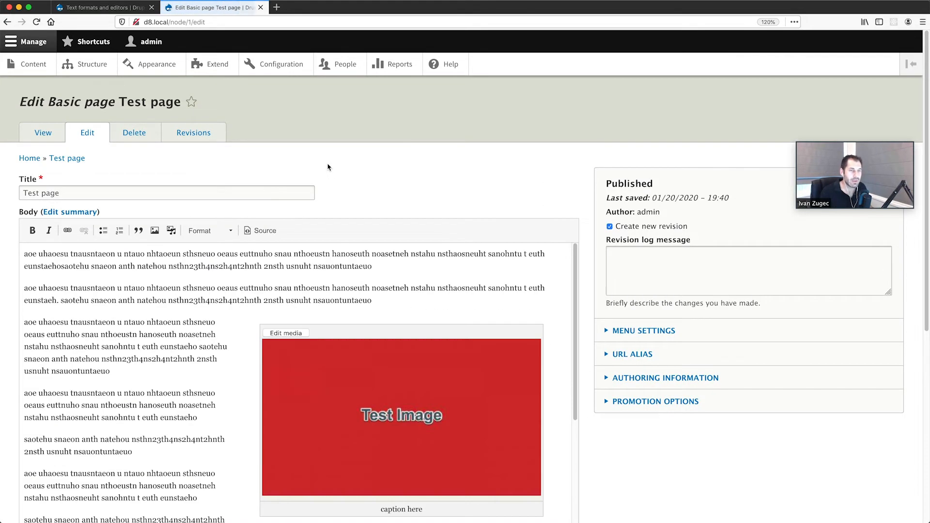
{"action": "scroll", "coordinate": [320, 184], "scroll_direction": "down", "scroll_amount": 2}
{"action": "scroll", "coordinate": [288, 242], "scroll_direction": "down", "scroll_amount": 2}
{"action": "left_click", "coordinate": [288, 230]}
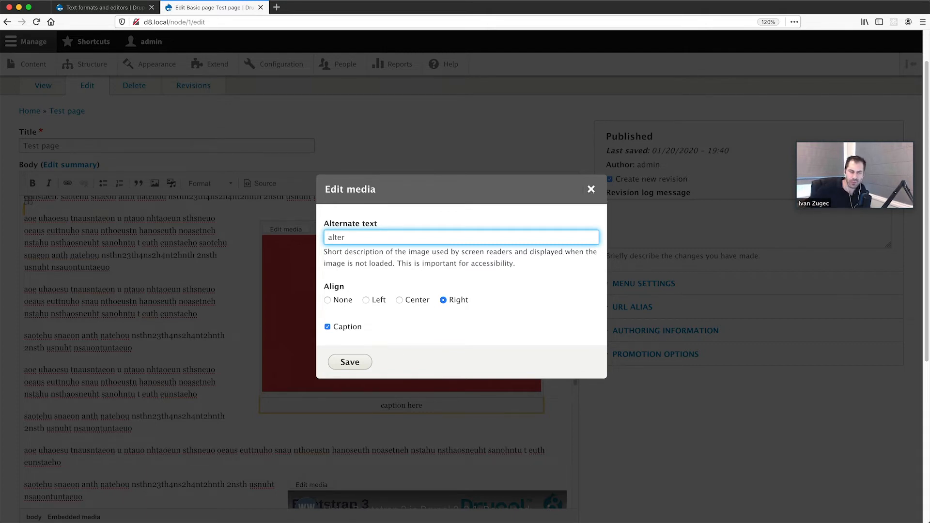
- Close the Test Image's media settings without saving and open the site's Media listing in a new tab
{"action": "left_click", "coordinate": [591, 190]}
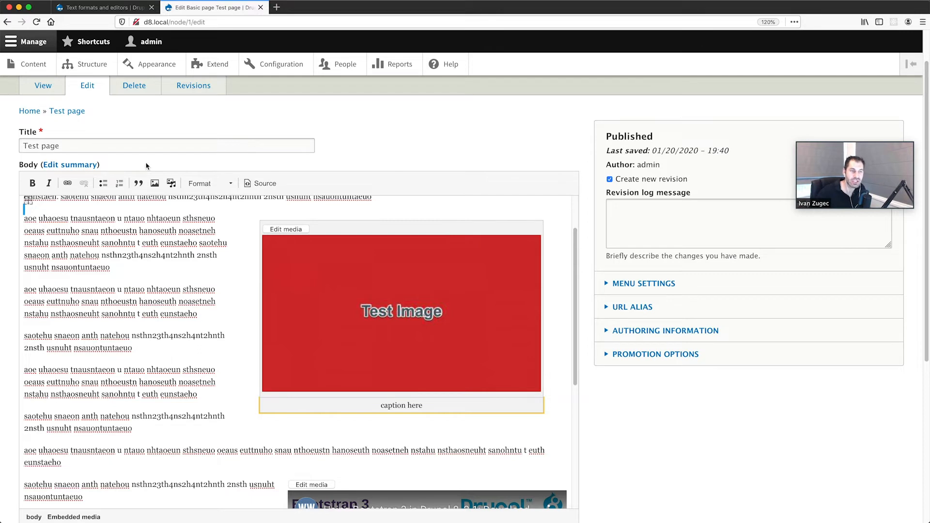
{"action": "left_click", "coordinate": [34, 64], "text": "super"}
{"action": "left_click", "coordinate": [286, 7]}
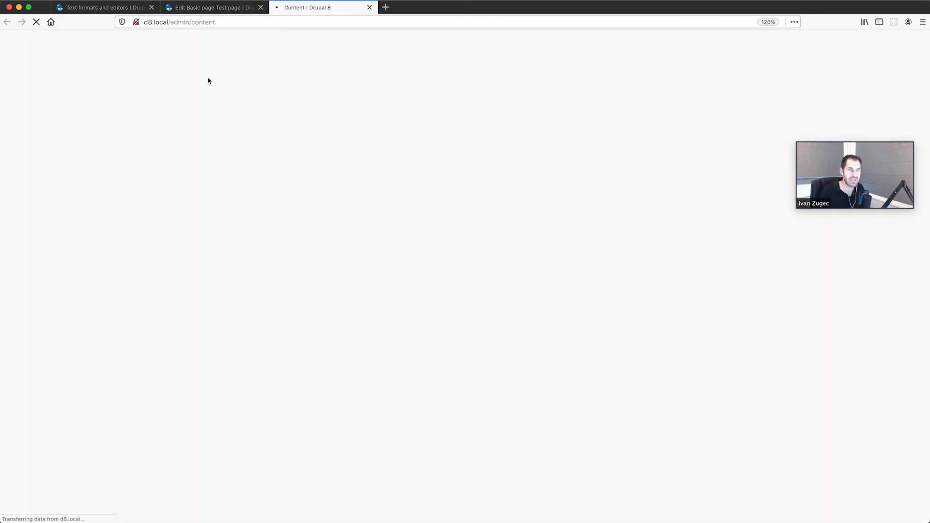
{"action": "left_click", "coordinate": [212, 132]}
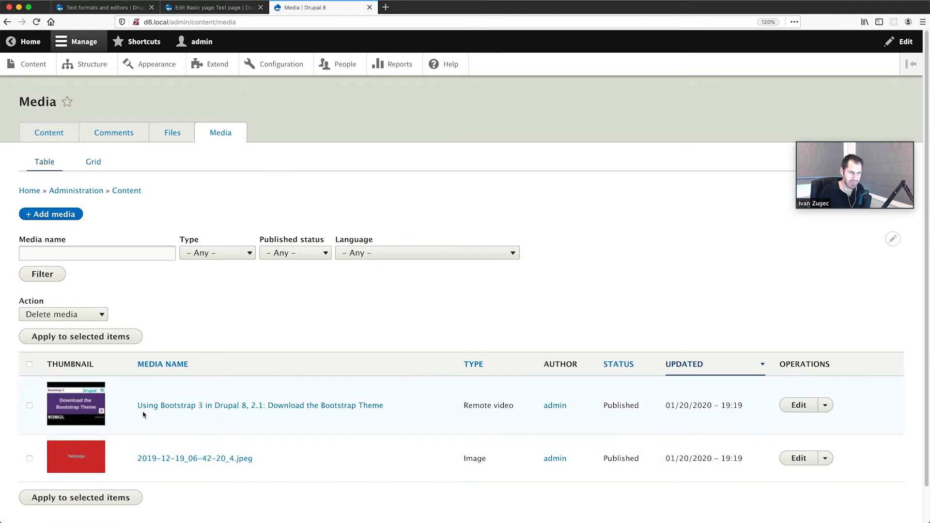
- Open the edit form of the Bootstrap remote video and highlight the note on supported video services under Video URL
{"action": "left_click", "coordinate": [795, 404]}
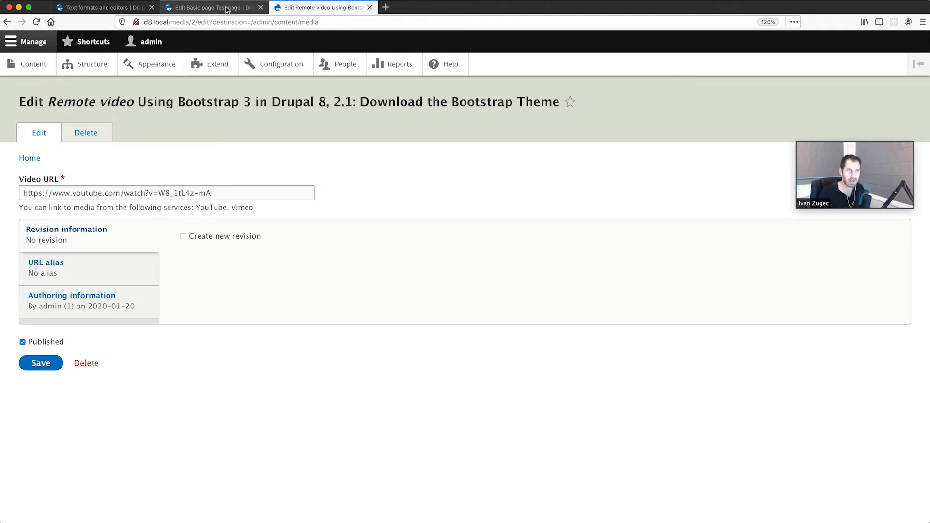
{"action": "left_click_drag", "start_coordinate": [256, 207], "coordinate": [123, 206]}
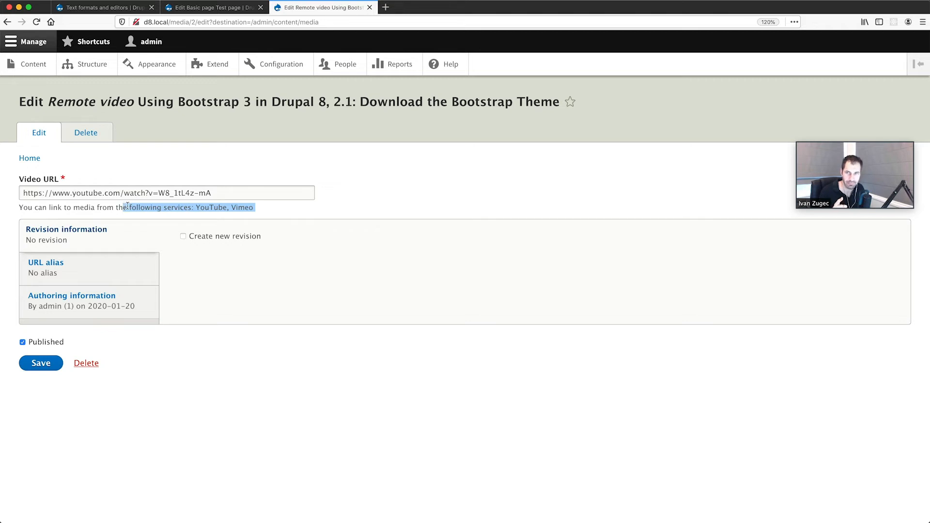
{"action": "left_click", "coordinate": [127, 206]}
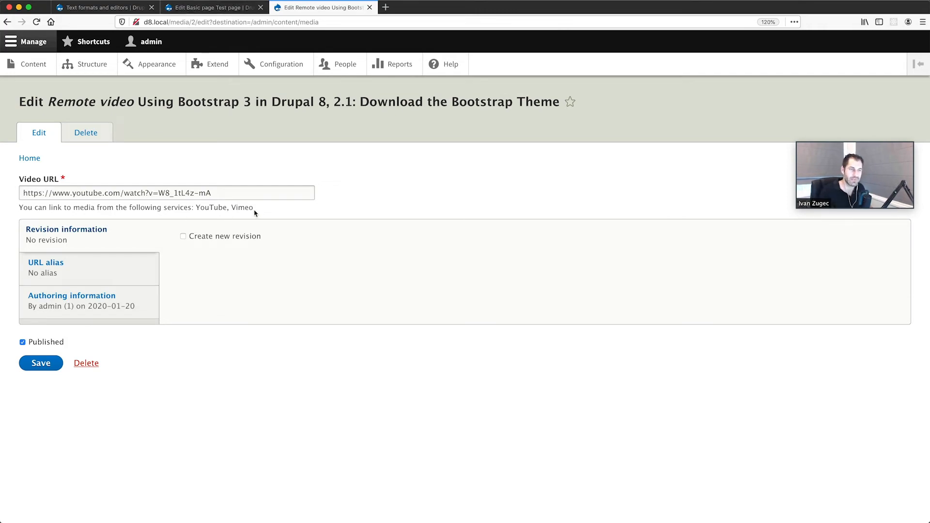
- Return from Test page's edit form to its published view and review the embedded video and captioned image
{"action": "left_click", "coordinate": [199, 8]}
{"action": "left_click", "coordinate": [8, 21]}
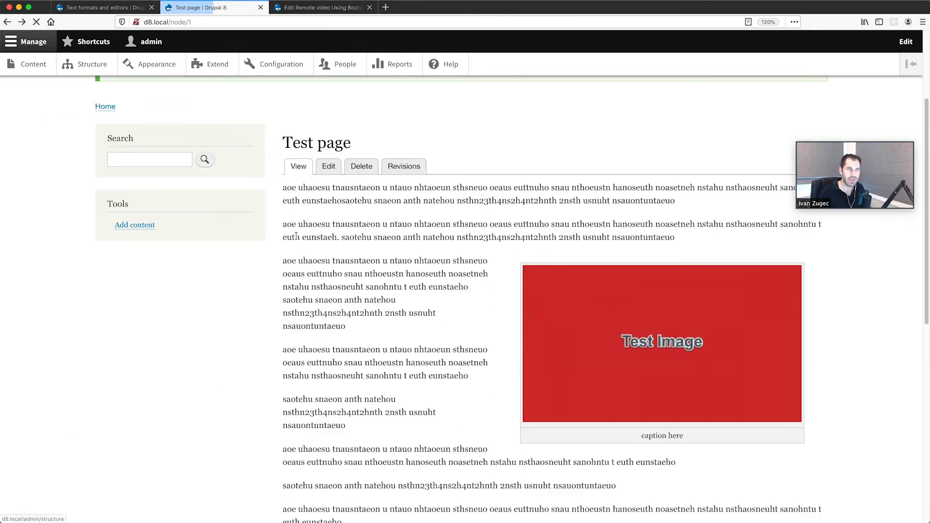
{"action": "scroll", "coordinate": [356, 343], "scroll_direction": "down", "scroll_amount": 5}
{"action": "scroll", "coordinate": [356, 343], "scroll_direction": "down", "scroll_amount": 5}
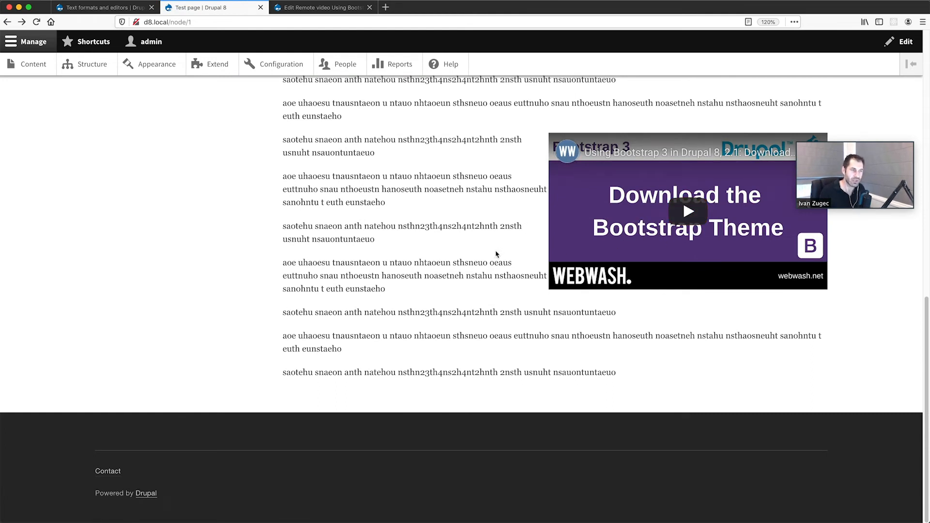
{"action": "scroll", "coordinate": [495, 254], "scroll_direction": "up", "scroll_amount": 3}
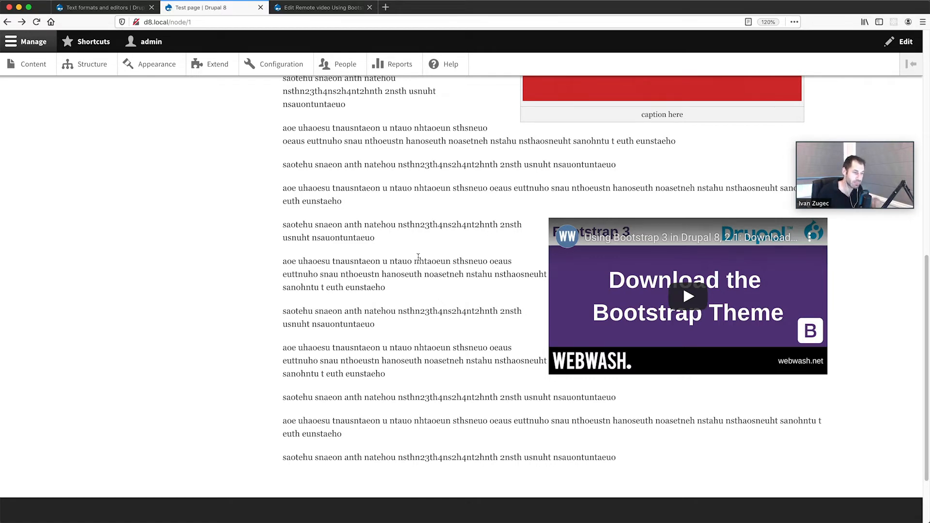
{"action": "scroll", "coordinate": [418, 257], "scroll_direction": "up", "scroll_amount": 3}
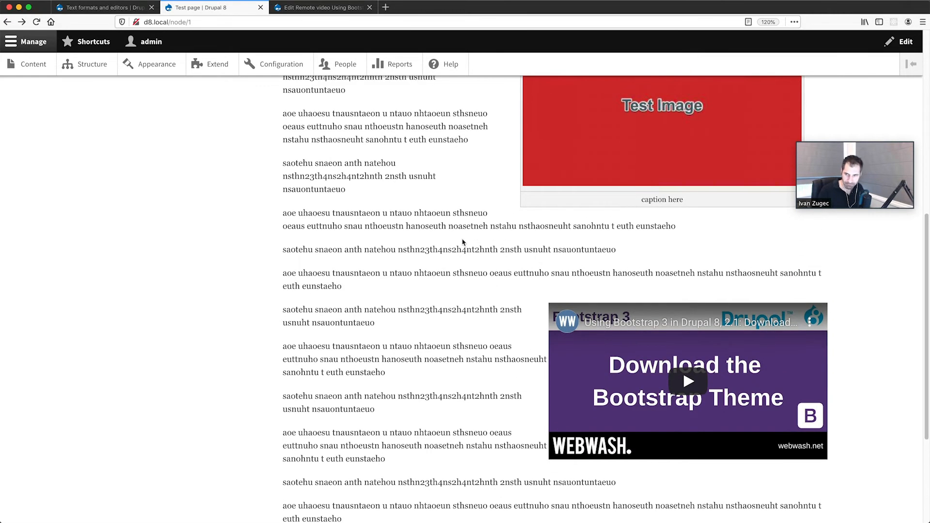
{"action": "scroll", "coordinate": [318, 301], "scroll_direction": "up", "scroll_amount": 5}
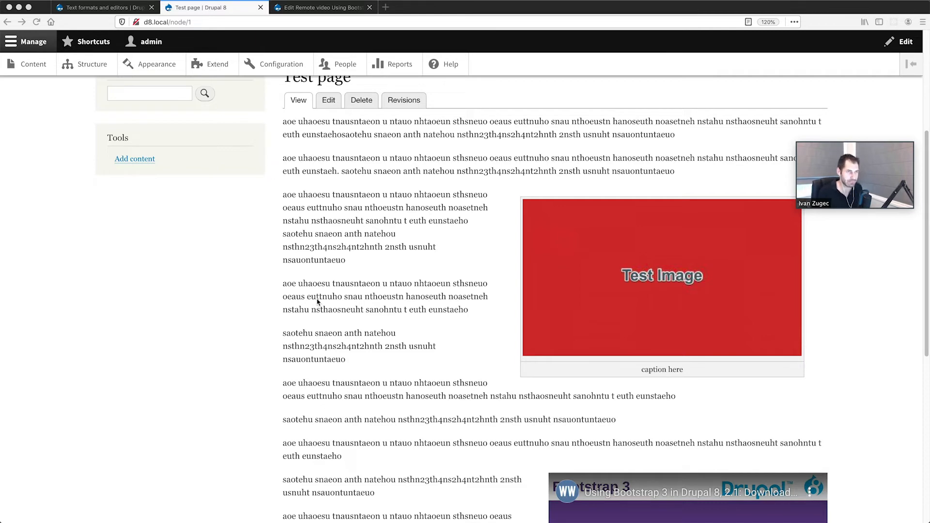
- Close the remote video and Test page tabs and open the Media types list under Structure
{"action": "middle_click", "coordinate": [357, 9]}
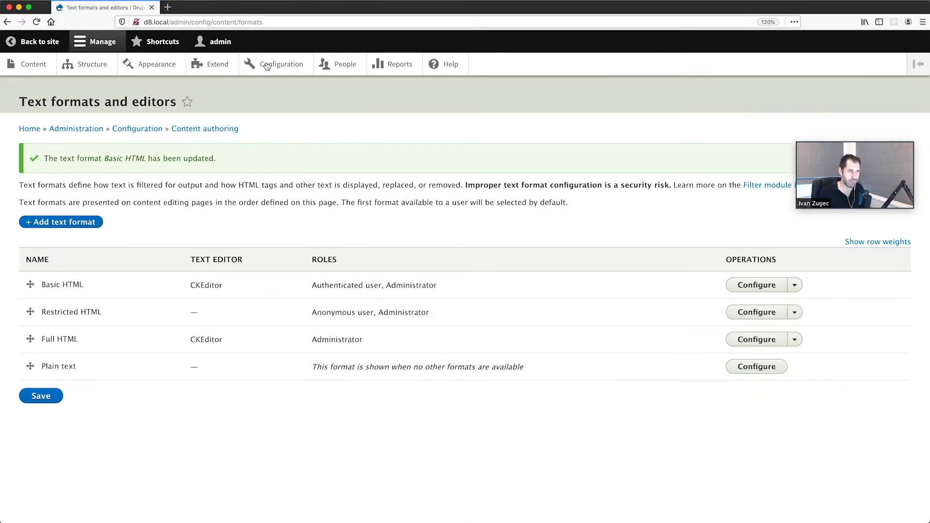
{"action": "left_click", "coordinate": [261, 7]}
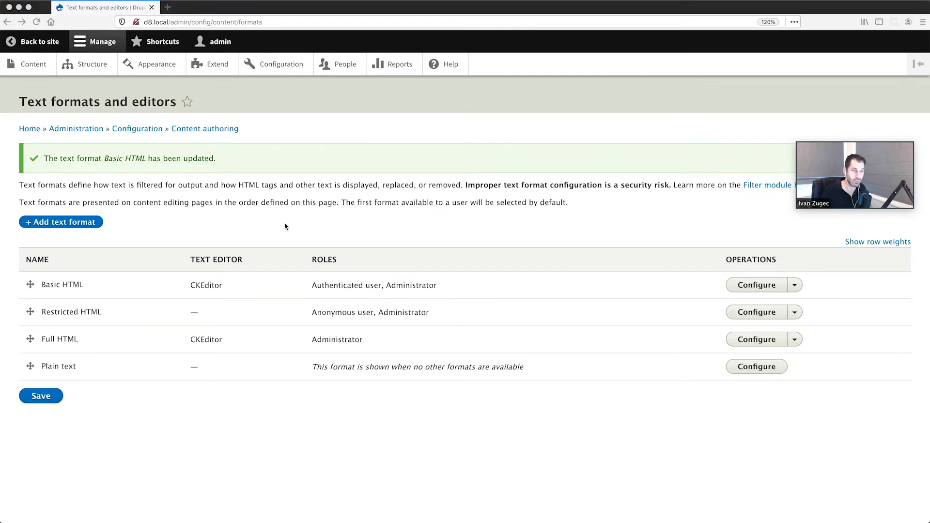
{"action": "left_click", "coordinate": [92, 65]}
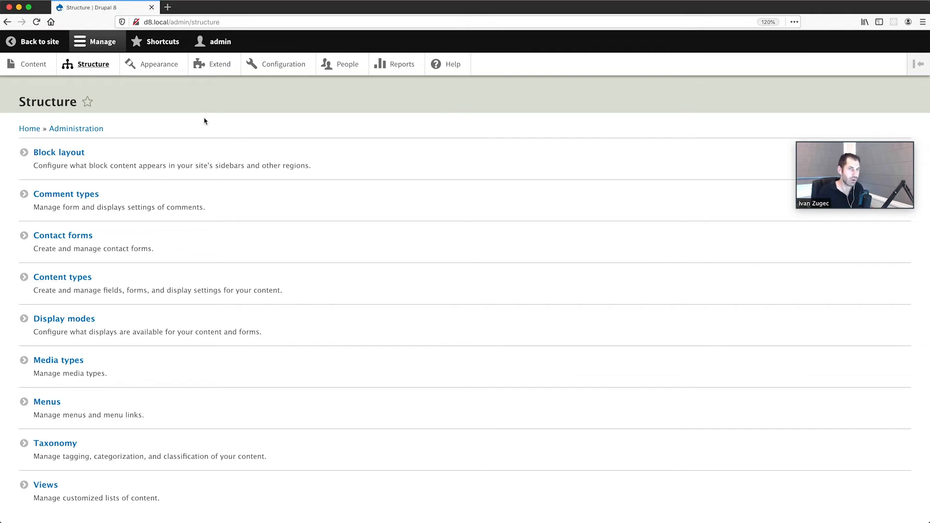
{"action": "left_click", "coordinate": [72, 365]}
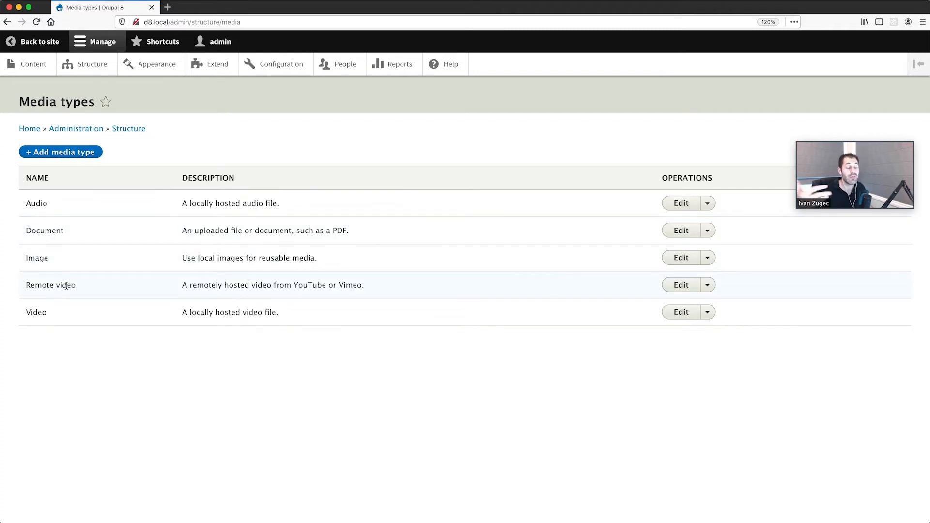
- Examine the Video and Remote video entries and their descriptions in the list of media types
{"action": "left_click_drag", "start_coordinate": [31, 313], "coordinate": [46, 313]}
{"action": "left_click", "coordinate": [45, 314]}
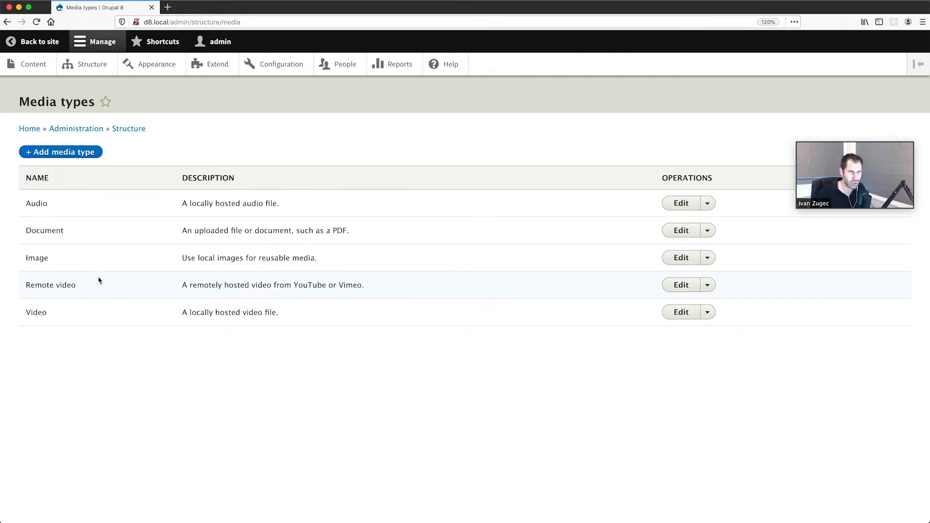
{"action": "left_click_drag", "start_coordinate": [95, 286], "coordinate": [28, 284]}
{"action": "double_click", "coordinate": [50, 286]}
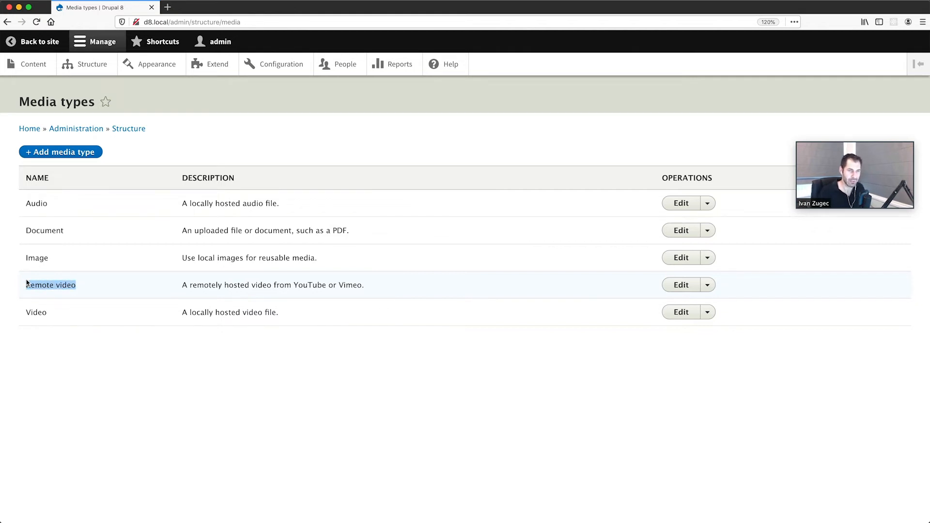
{"action": "double_click", "coordinate": [356, 285]}
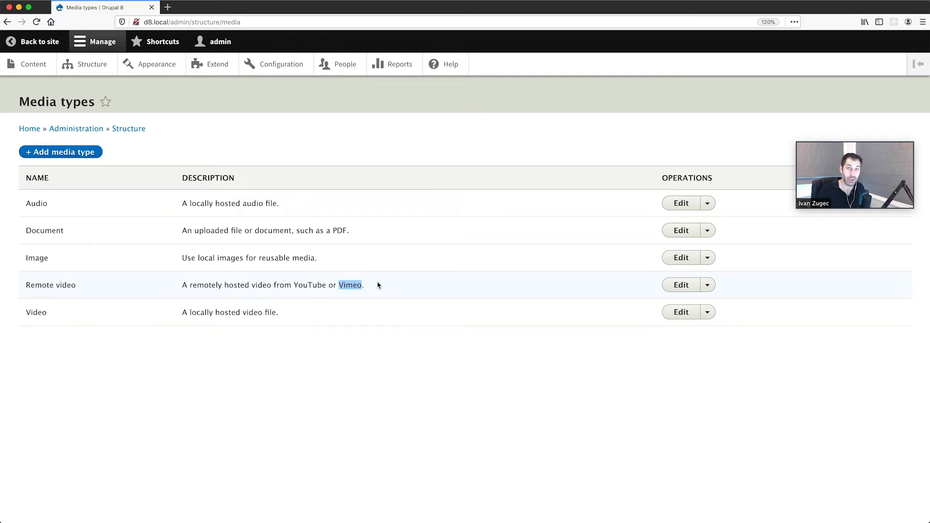
{"action": "left_click", "coordinate": [378, 286]}
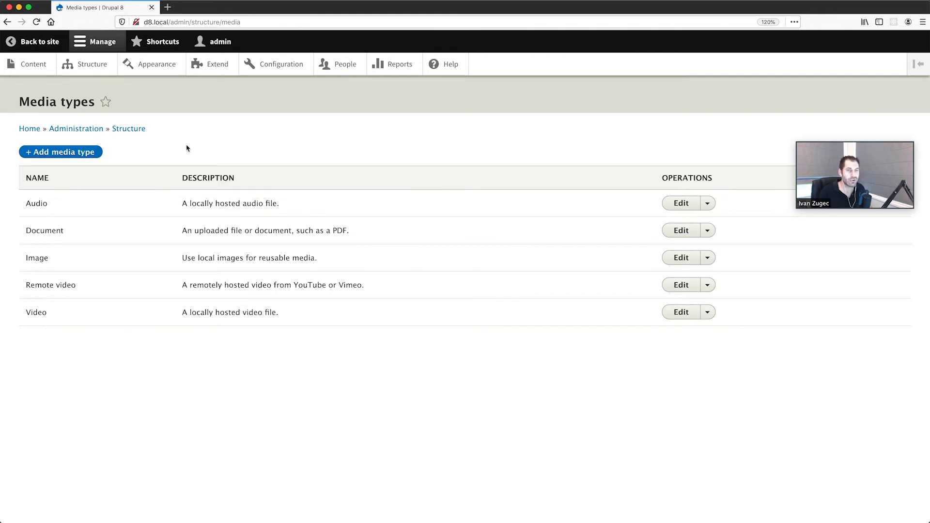
- Open the form for adding a media type and review its name, description and media source fields
{"action": "left_click", "coordinate": [66, 152]}
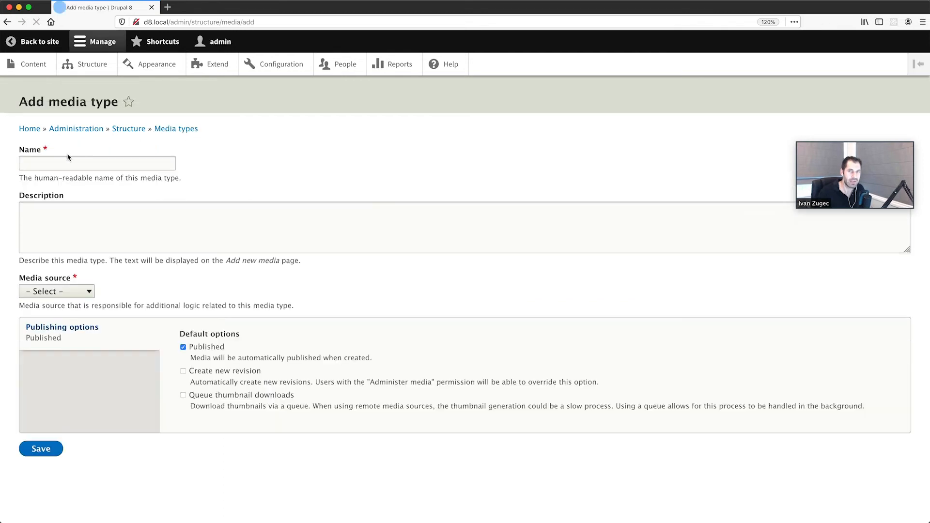
{"action": "left_click", "coordinate": [94, 162]}
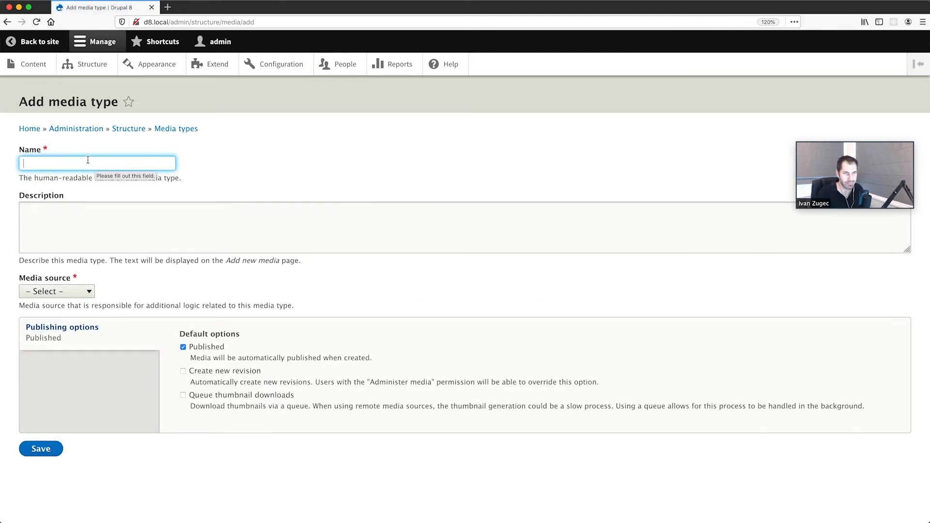
{"action": "left_click", "coordinate": [63, 228]}
{"action": "left_click", "coordinate": [85, 293]}
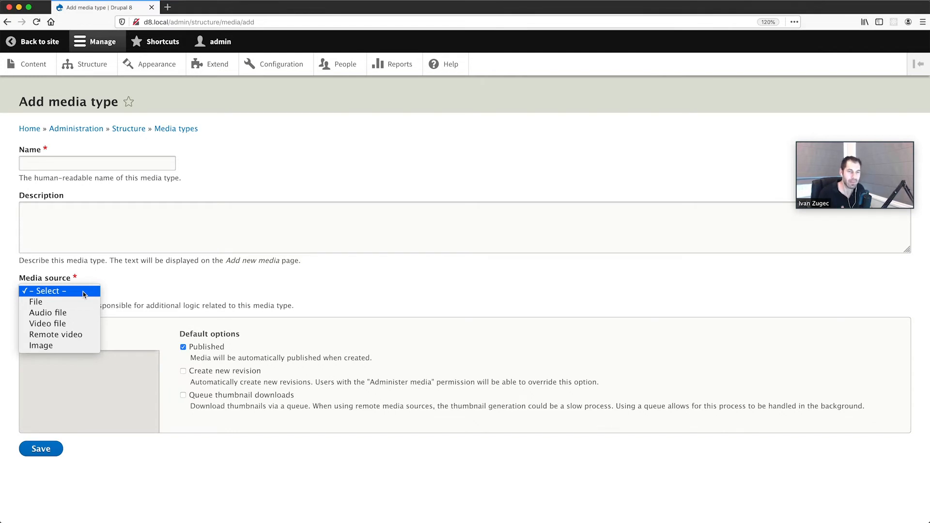
{"action": "left_click", "coordinate": [155, 281]}
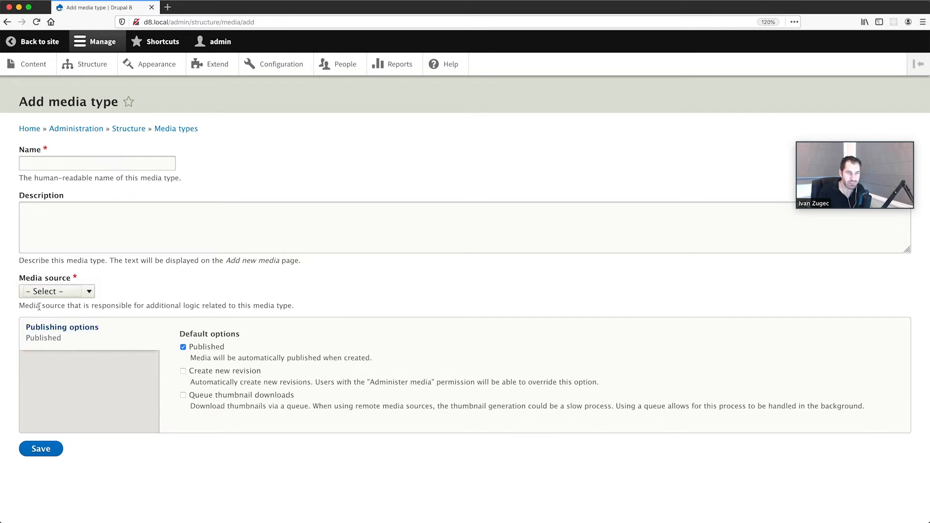
{"action": "left_click_drag", "start_coordinate": [21, 303], "coordinate": [301, 303]}
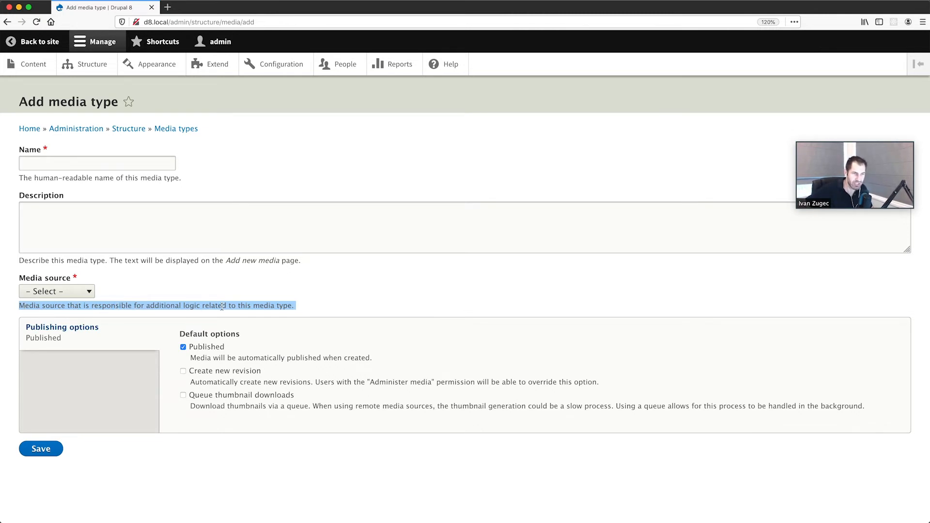
{"action": "left_click_drag", "start_coordinate": [297, 306], "coordinate": [15, 307]}
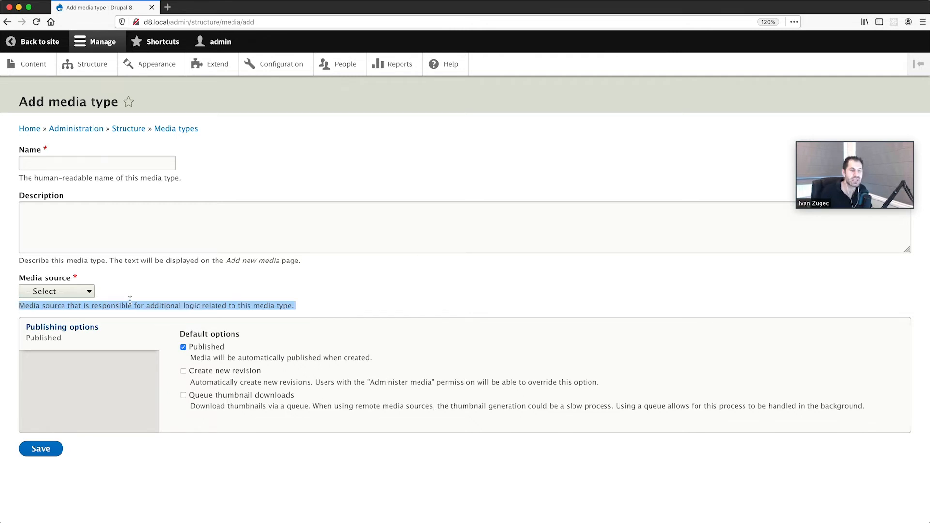
- Set the media source to File, Remote video and Image in turn to compare their configuration and field mapping options
{"action": "left_click", "coordinate": [82, 293]}
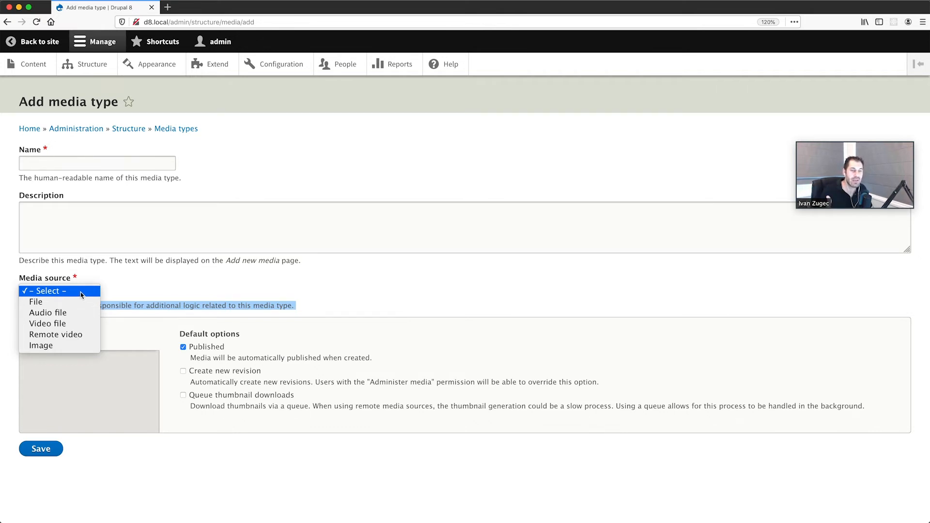
{"action": "left_click", "coordinate": [84, 301]}
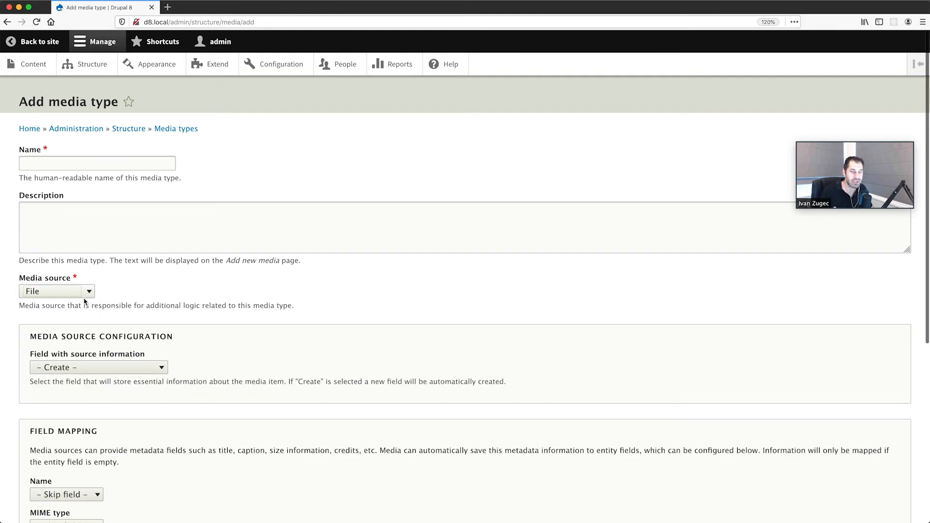
{"action": "scroll", "coordinate": [80, 256], "scroll_direction": "down", "scroll_amount": 5}
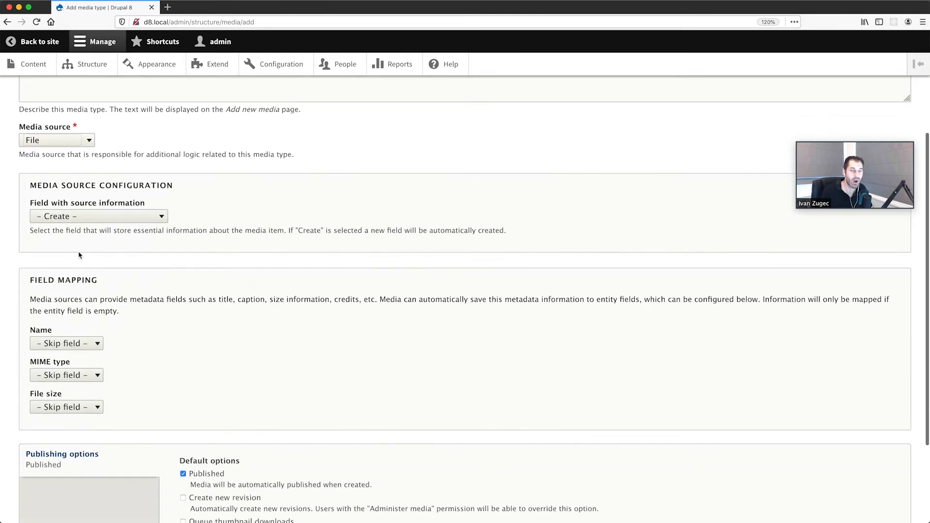
{"action": "left_click", "coordinate": [73, 145]}
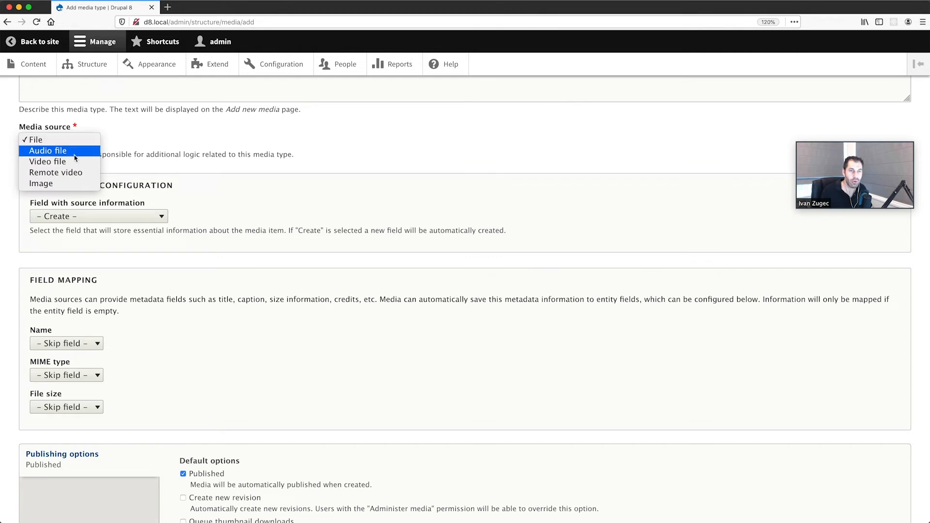
{"action": "left_click", "coordinate": [81, 174]}
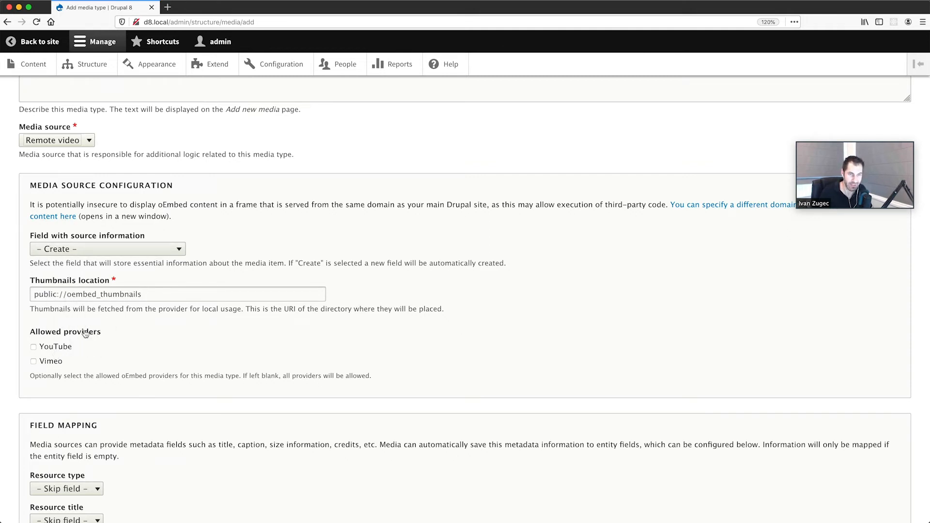
{"action": "left_click", "coordinate": [68, 140]}
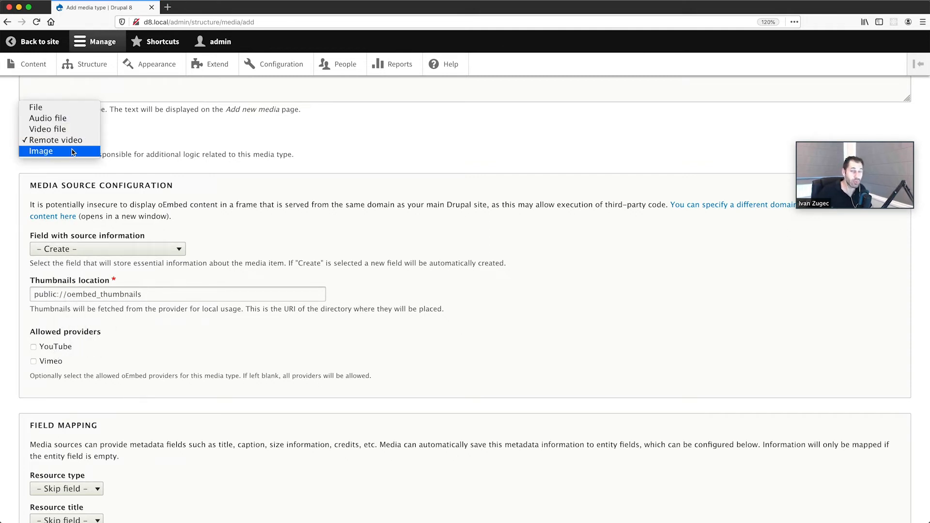
{"action": "left_click", "coordinate": [72, 150]}
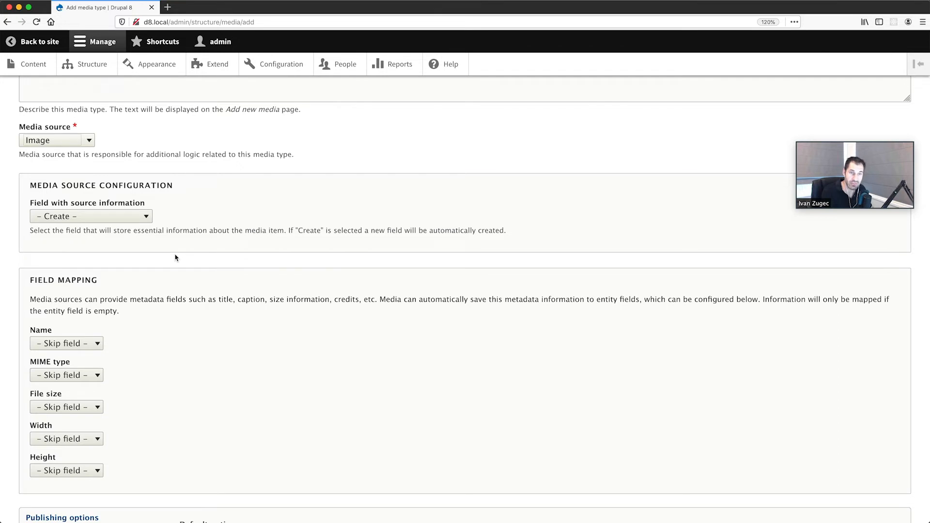
- Set the media source to File and review the other available sources without choosing one
{"action": "scroll", "coordinate": [175, 257], "scroll_direction": "up", "scroll_amount": 2}
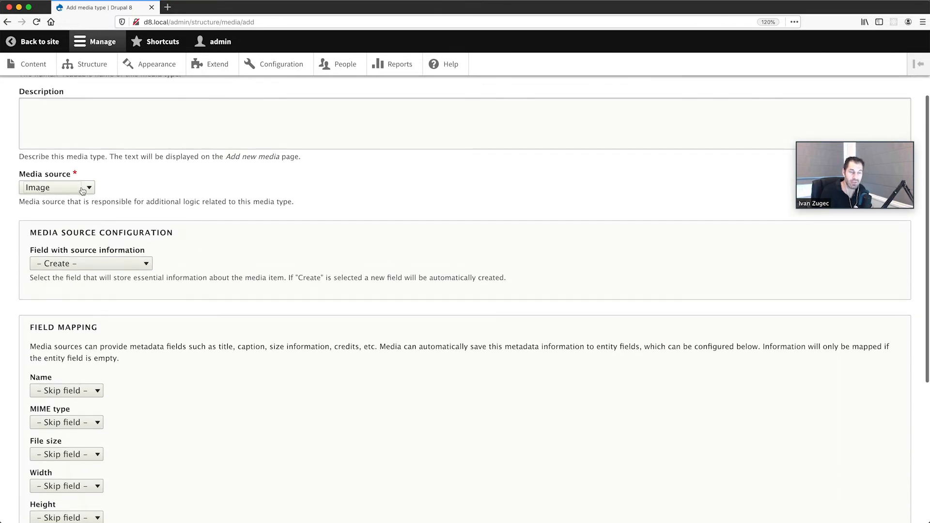
{"action": "left_click", "coordinate": [83, 188]}
{"action": "left_click", "coordinate": [42, 141]}
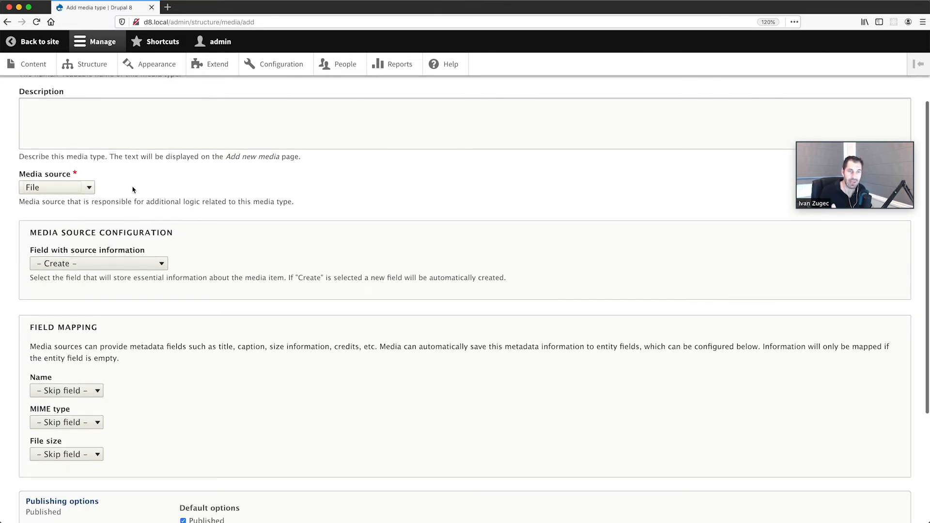
{"action": "left_click", "coordinate": [68, 188]}
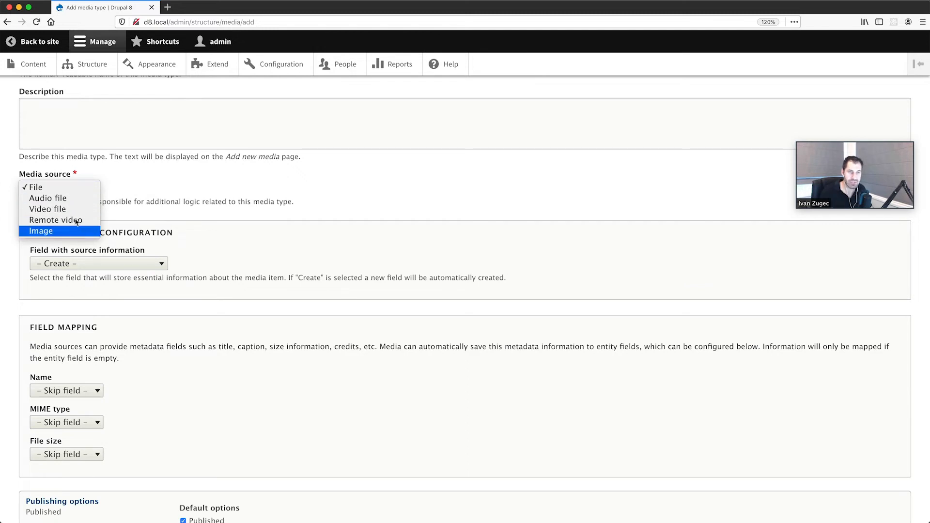
{"action": "left_click", "coordinate": [206, 186]}
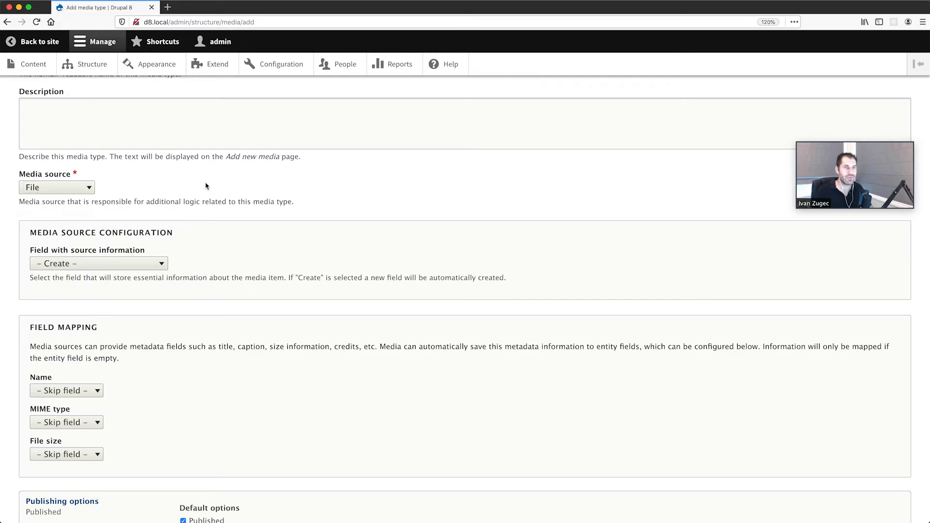
- Search the web in a new tab for "drupal 8 media entity" and open the Media entity project page on Drupal.org
{"action": "key", "text": "super+t"}
{"action": "type", "text": "drupal 8 media enity"}
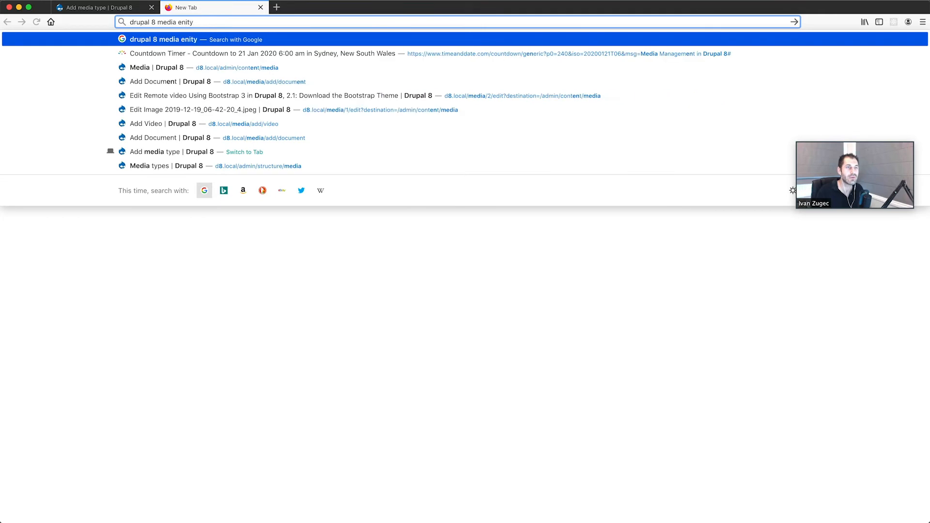
{"action": "key", "text": "BackSpace"}
{"action": "key", "text": "BackSpace"}
{"action": "key", "text": "BackSpace"}
{"action": "key", "text": "BackSpace"}
{"action": "key", "text": "BackSpace"}
{"action": "type", "text": "entity"}
{"action": "key", "text": "Return"}
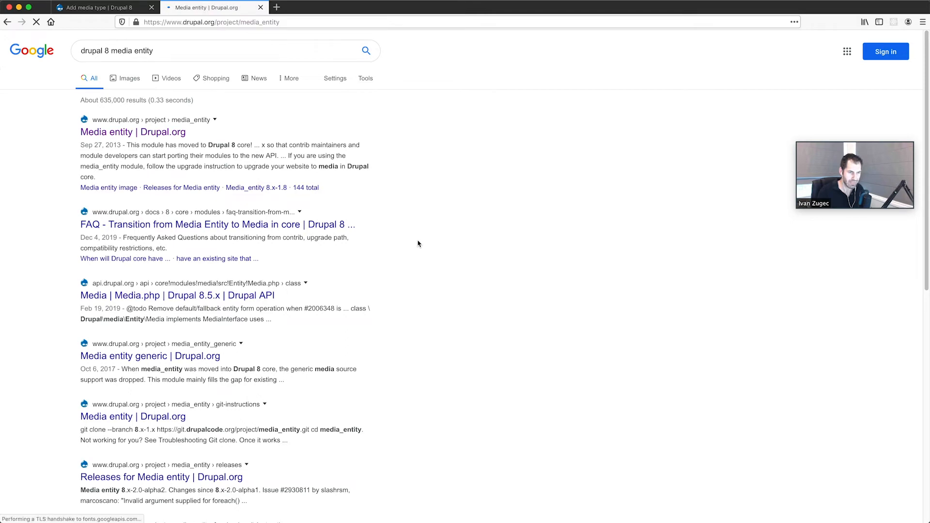
- Examine the Media provider modules list and the upgrade notes on the Media entity project page
{"action": "scroll", "coordinate": [414, 245], "scroll_direction": "down", "scroll_amount": 5}
{"action": "scroll", "coordinate": [411, 245], "scroll_direction": "down", "scroll_amount": 3}
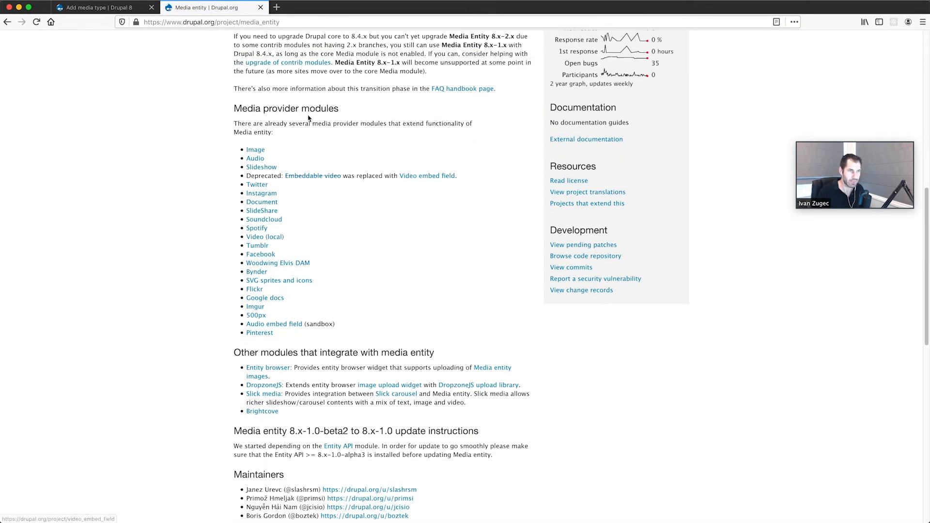
{"action": "triple_click", "coordinate": [345, 109]}
{"action": "left_click", "coordinate": [346, 112]}
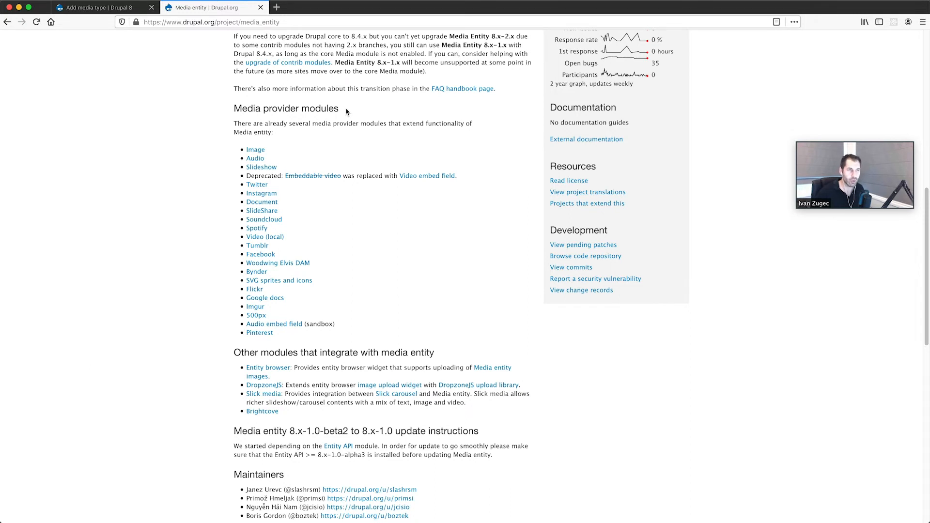
{"action": "left_click_drag", "start_coordinate": [235, 109], "coordinate": [299, 109]}
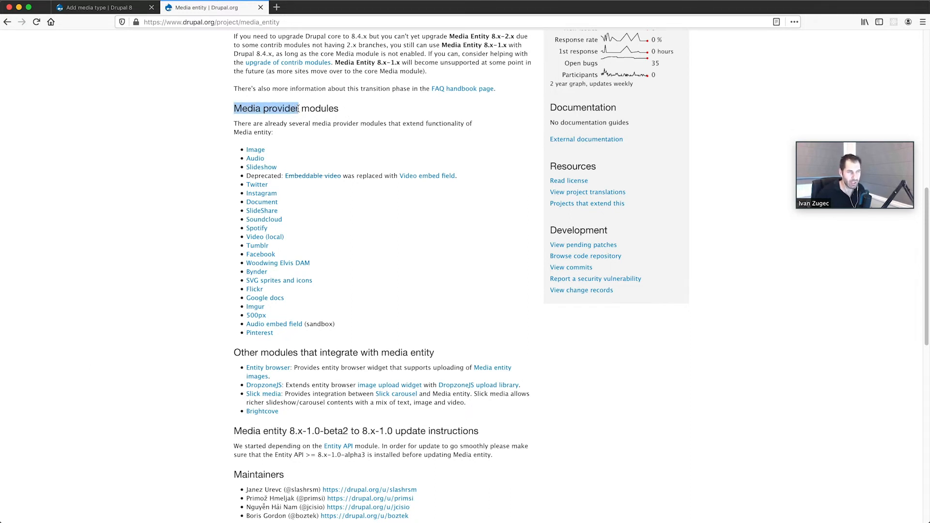
{"action": "left_click", "coordinate": [298, 109]}
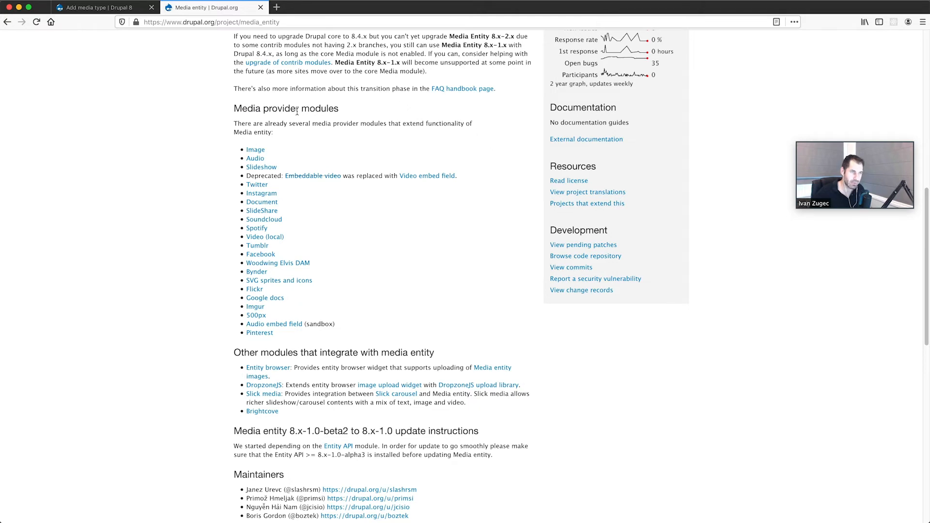
{"action": "scroll", "coordinate": [267, 223], "scroll_direction": "up", "scroll_amount": 5}
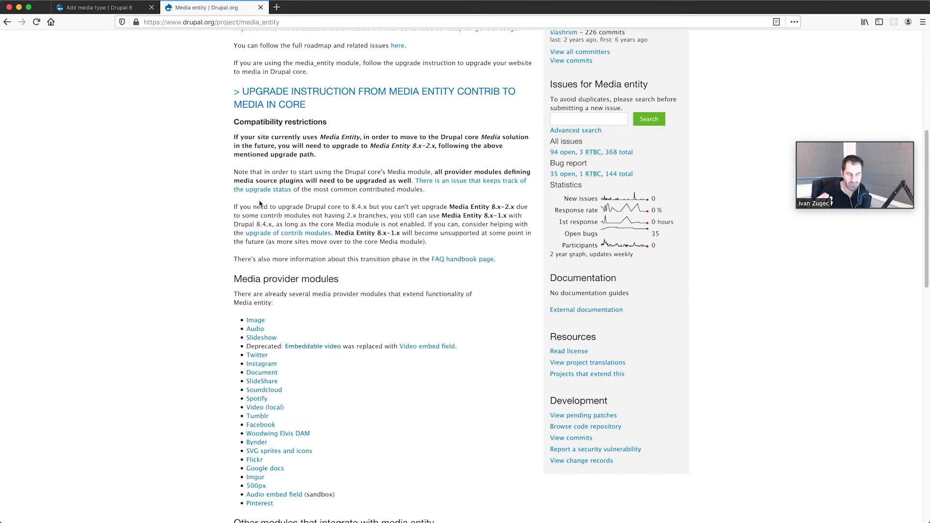
{"action": "scroll", "coordinate": [260, 218], "scroll_direction": "down", "scroll_amount": 5}
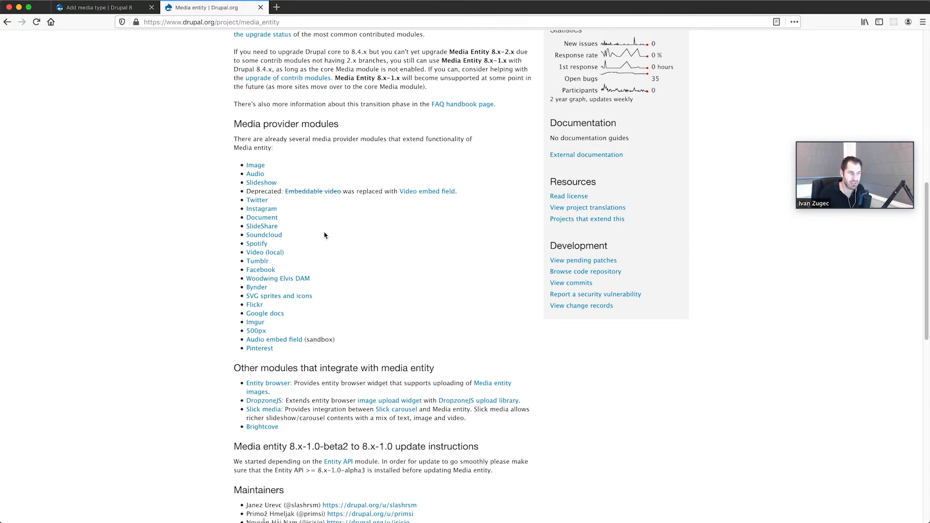
- Open the Twitter, Instagram and Google docs provider modules in separate new tabs
{"action": "left_click", "coordinate": [257, 201], "text": "super"}
{"action": "left_click", "coordinate": [264, 210], "text": "super"}
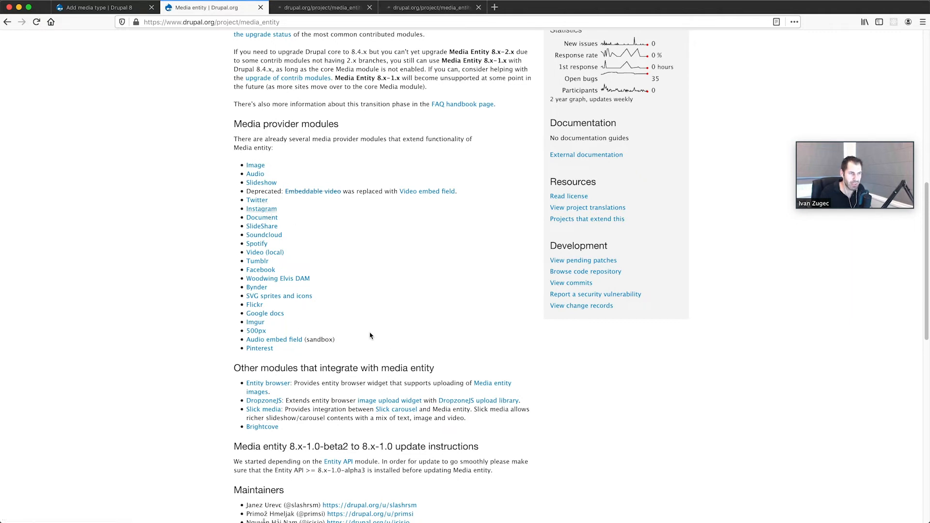
{"action": "left_click", "coordinate": [275, 315], "text": "super"}
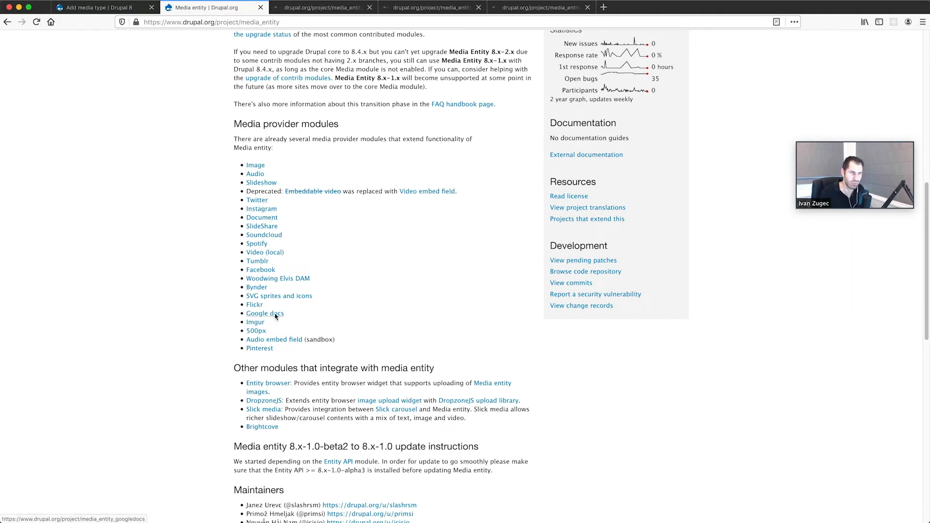
- Examine the Media Entity GoogleDocs project page, including its version notes and recommended download
{"action": "left_click", "coordinate": [523, 8]}
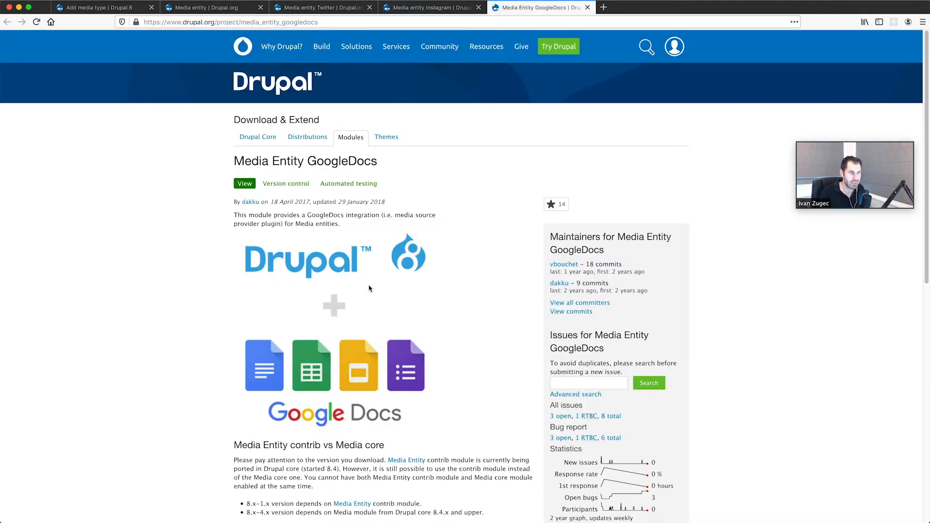
{"action": "scroll", "coordinate": [376, 240], "scroll_direction": "down", "scroll_amount": 8}
{"action": "left_click_drag", "start_coordinate": [365, 397], "coordinate": [284, 396]}
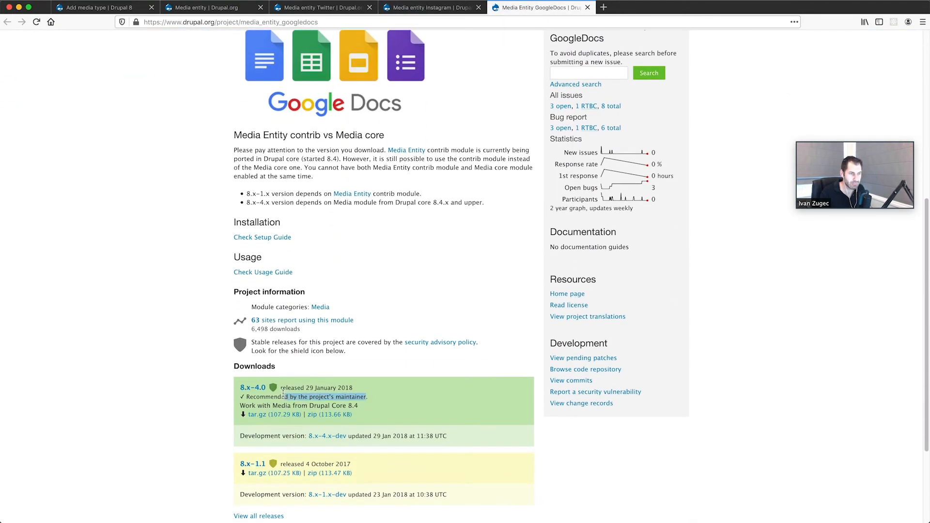
{"action": "left_click", "coordinate": [403, 270]}
{"action": "scroll", "coordinate": [402, 268], "scroll_direction": "up", "scroll_amount": 5}
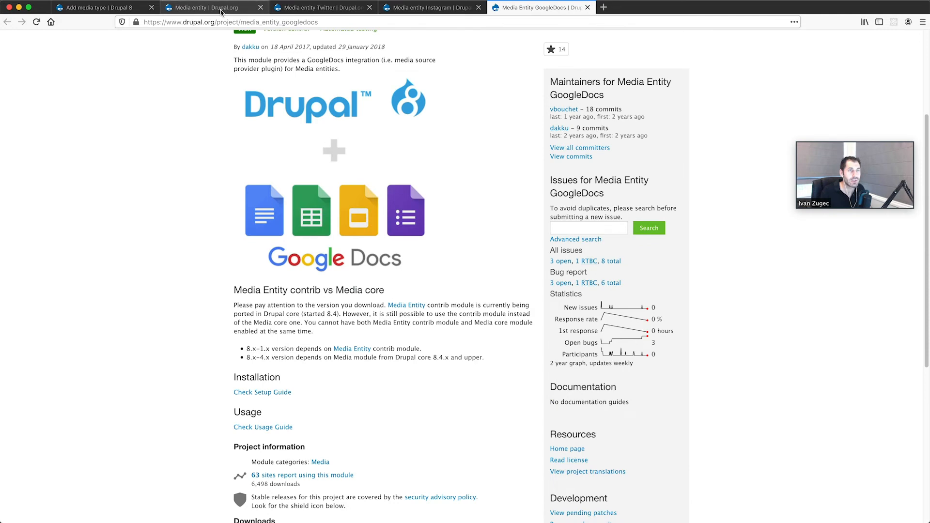
- Examine the version notes and the recommended release on the Media entity Twitter project page
{"action": "left_click", "coordinate": [295, 9]}
{"action": "scroll", "coordinate": [410, 275], "scroll_direction": "down", "scroll_amount": 2}
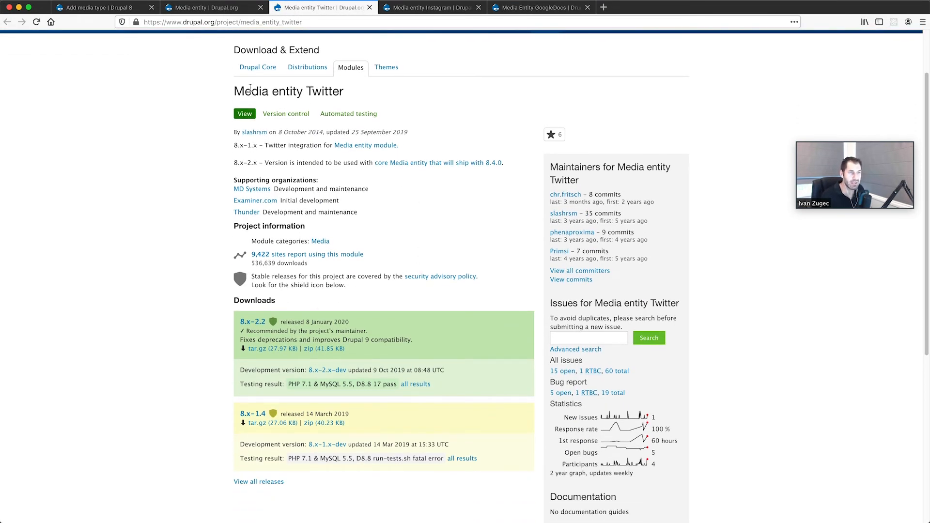
{"action": "left_click_drag", "start_coordinate": [235, 94], "coordinate": [339, 96]}
{"action": "left_click", "coordinate": [346, 99]}
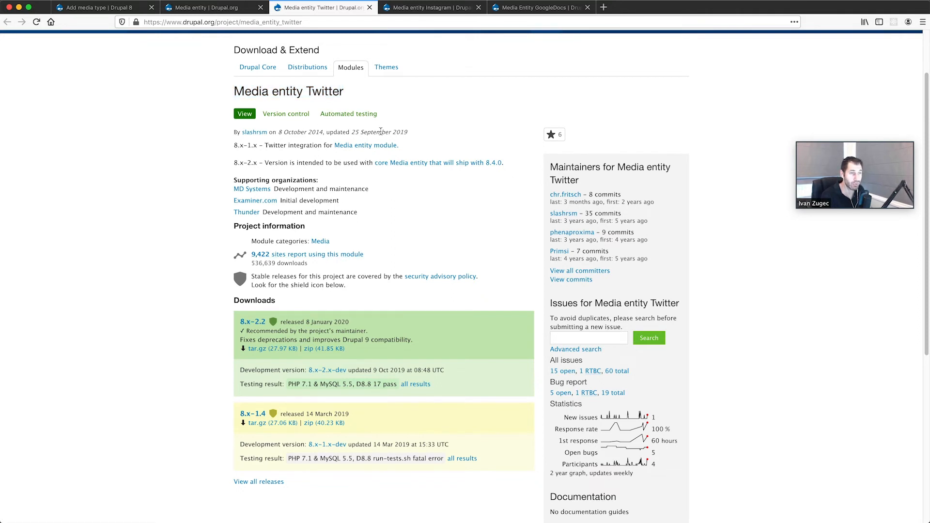
{"action": "scroll", "coordinate": [441, 145], "scroll_direction": "down", "scroll_amount": 1}
{"action": "scroll", "coordinate": [442, 145], "scroll_direction": "down", "scroll_amount": 3}
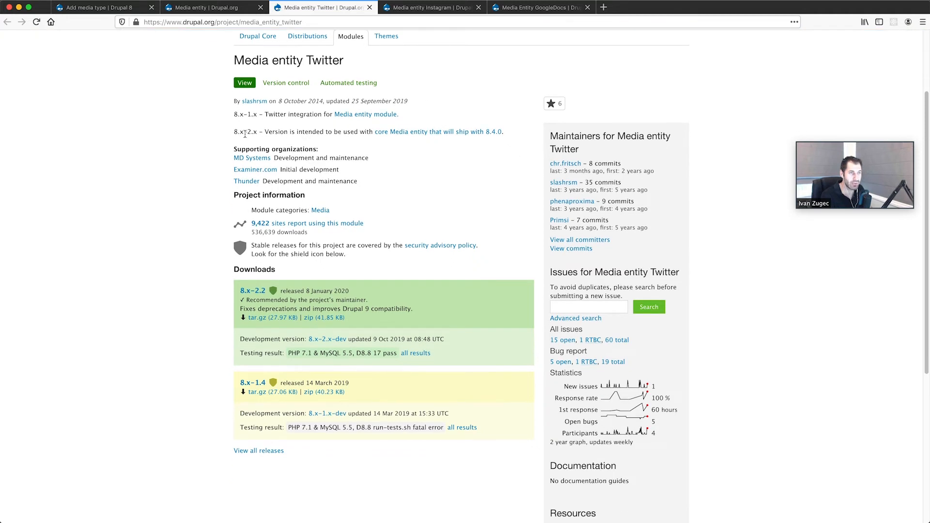
{"action": "left_click_drag", "start_coordinate": [522, 136], "coordinate": [234, 115]}
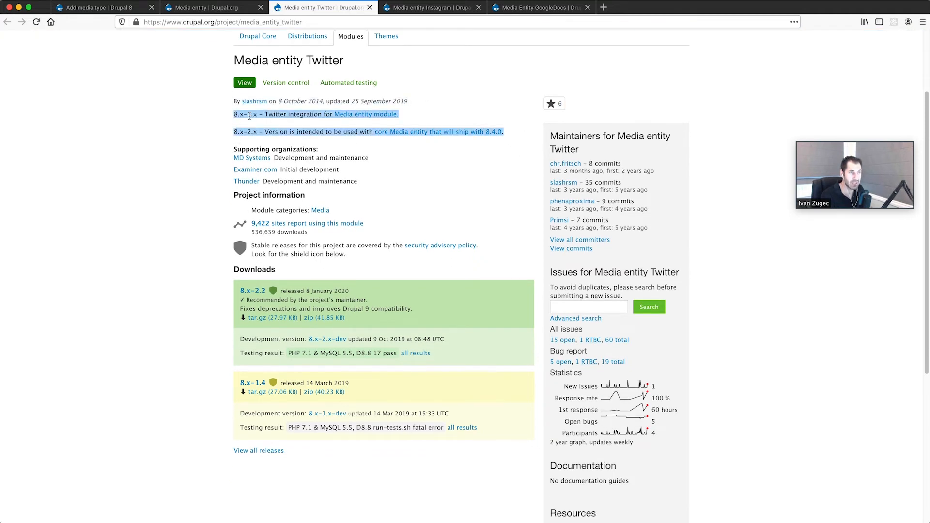
{"action": "left_click", "coordinate": [229, 121]}
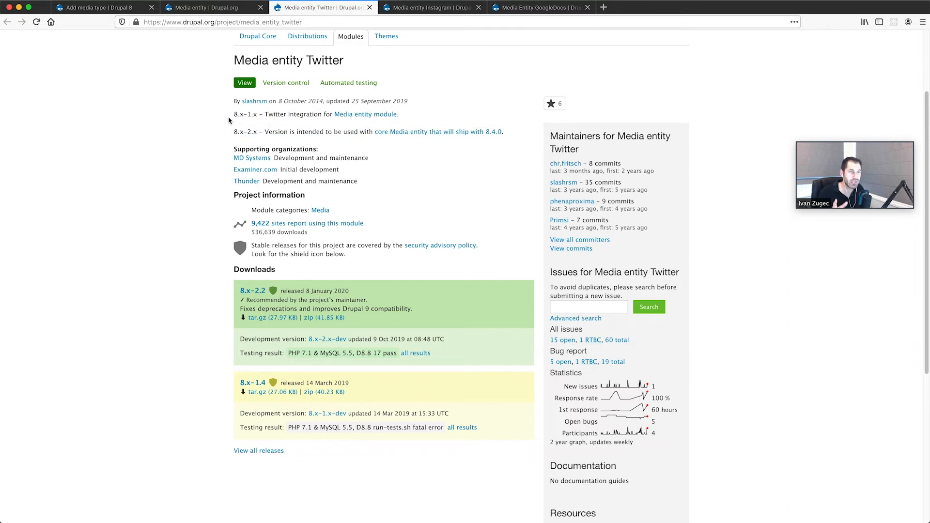
{"action": "left_click_drag", "start_coordinate": [251, 114], "coordinate": [257, 114]}
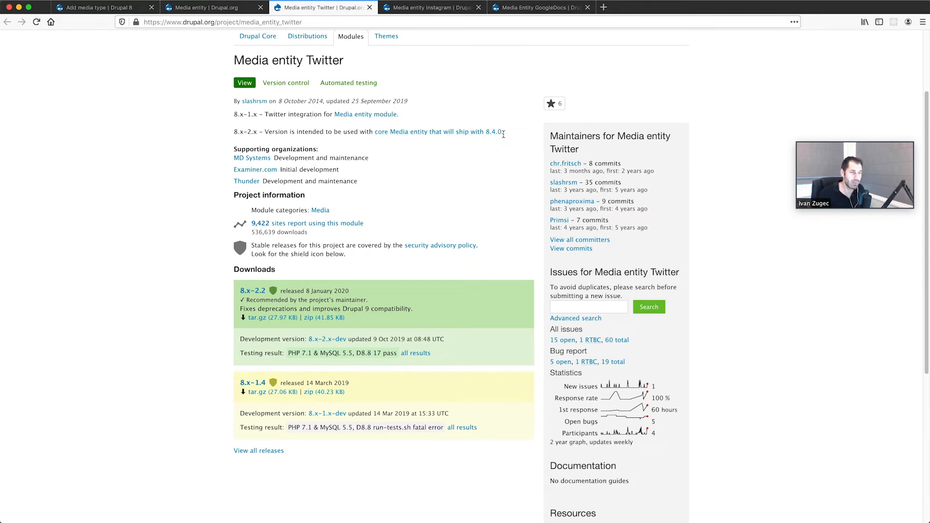
{"action": "left_click_drag", "start_coordinate": [357, 293], "coordinate": [245, 292]}
- Examine the core compatibility notes for the 8.x-2.x version on the Media entity Instagram project page
{"action": "left_click", "coordinate": [421, 10]}
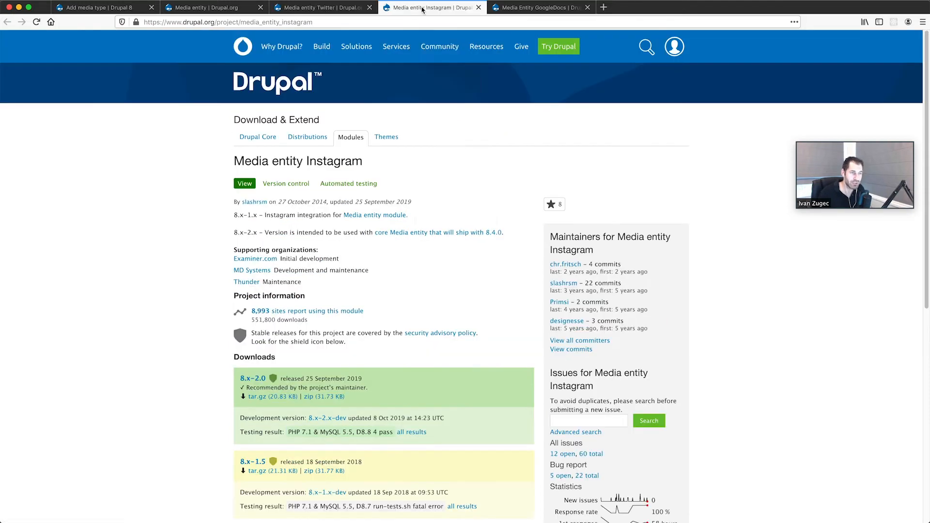
{"action": "scroll", "coordinate": [436, 259], "scroll_direction": "down", "scroll_amount": 2}
{"action": "left_click_drag", "start_coordinate": [234, 187], "coordinate": [379, 188]}
{"action": "left_click", "coordinate": [308, 189]}
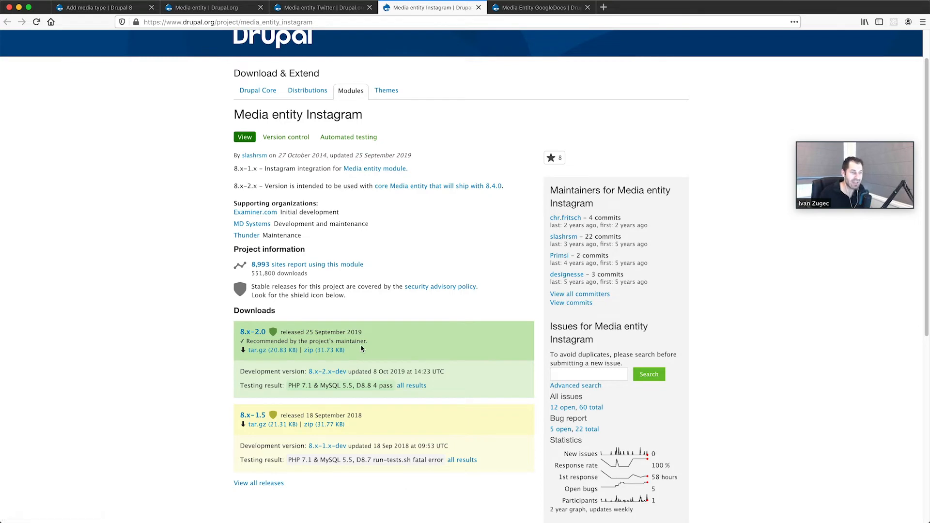
- Review the Media Entity GoogleDocs page's notes on which versions depend on Media Entity or core Media, and its recommended download
{"action": "key", "text": "ctrl+Tab"}
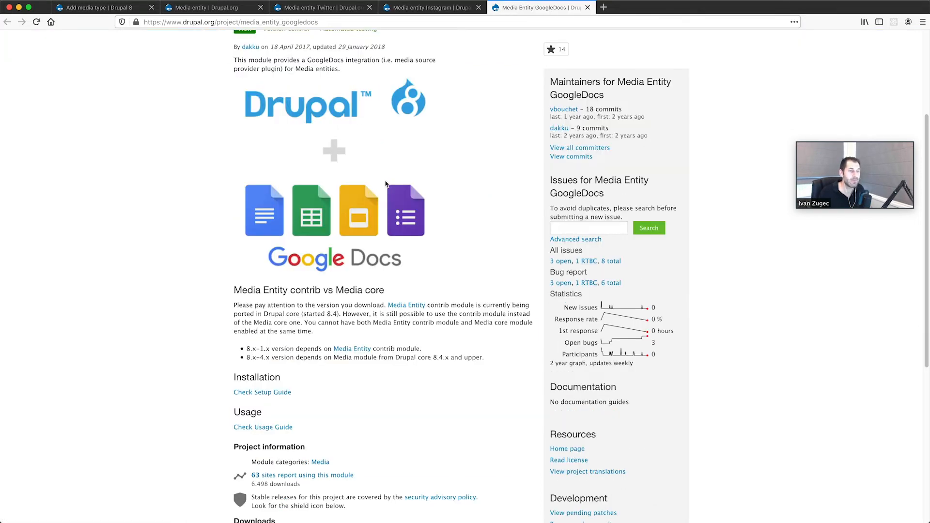
{"action": "scroll", "coordinate": [373, 301], "scroll_direction": "up", "scroll_amount": 1}
{"action": "scroll", "coordinate": [373, 302], "scroll_direction": "down", "scroll_amount": 5}
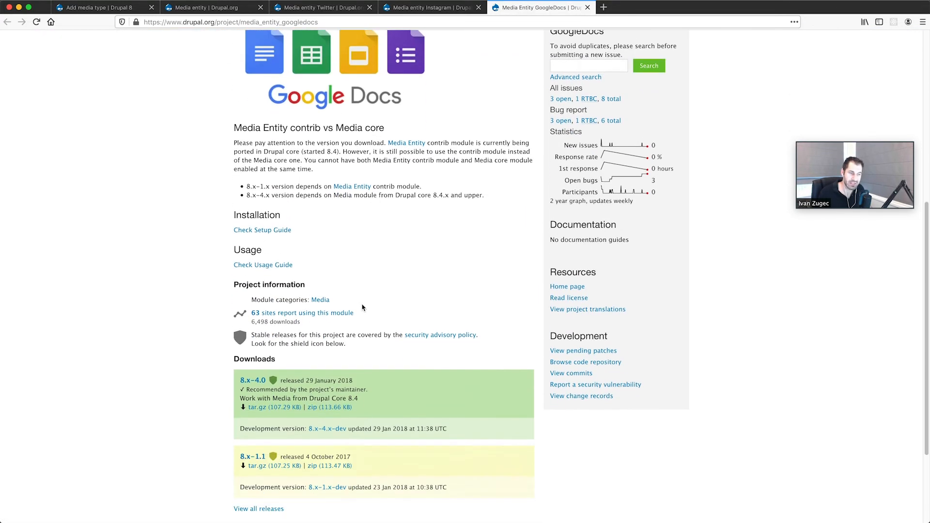
{"action": "scroll", "coordinate": [349, 269], "scroll_direction": "up", "scroll_amount": 3}
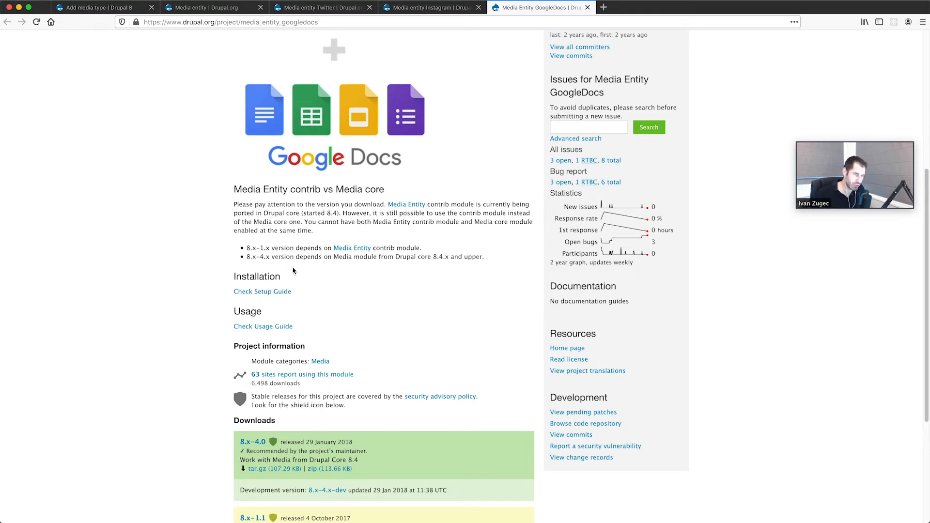
{"action": "left_click_drag", "start_coordinate": [261, 256], "coordinate": [271, 256]}
{"action": "left_click", "coordinate": [270, 256]}
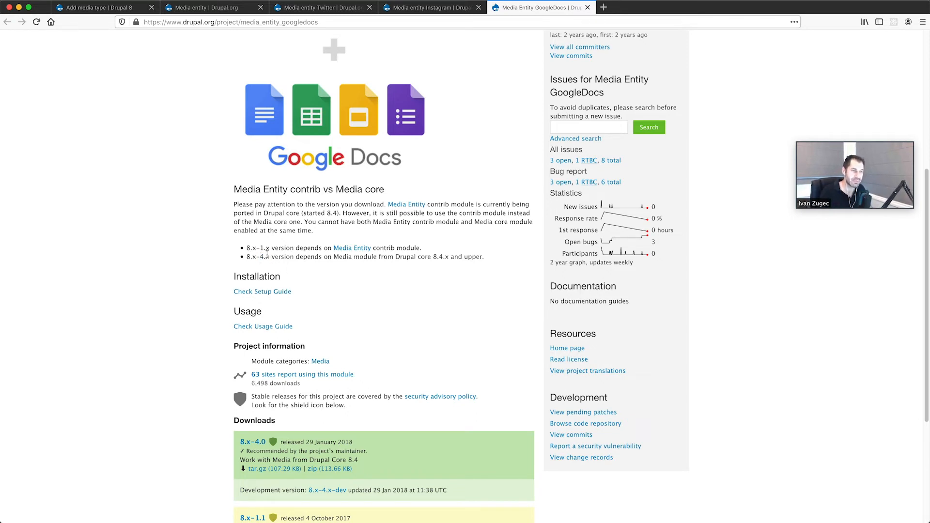
{"action": "left_click_drag", "start_coordinate": [247, 249], "coordinate": [439, 248]}
{"action": "left_click", "coordinate": [439, 248]}
{"action": "left_click_drag", "start_coordinate": [489, 257], "coordinate": [444, 258]}
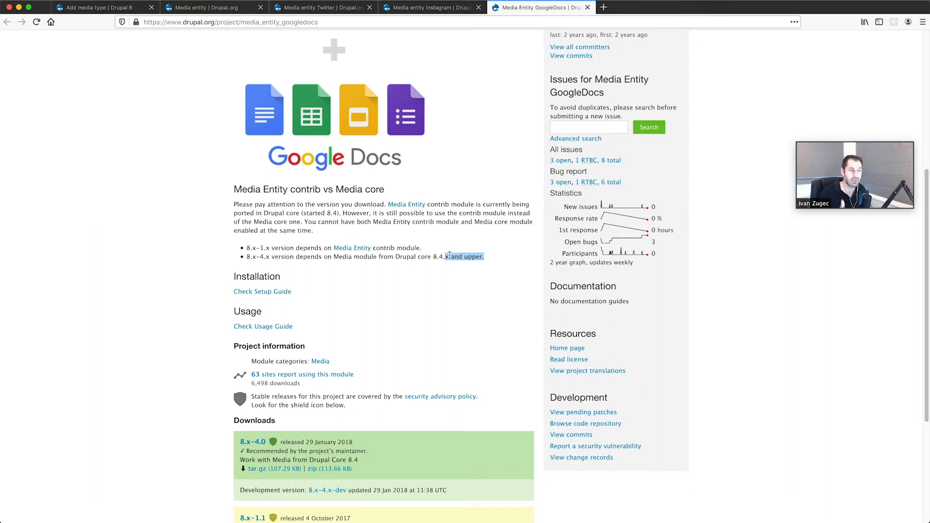
{"action": "left_click", "coordinate": [486, 258]}
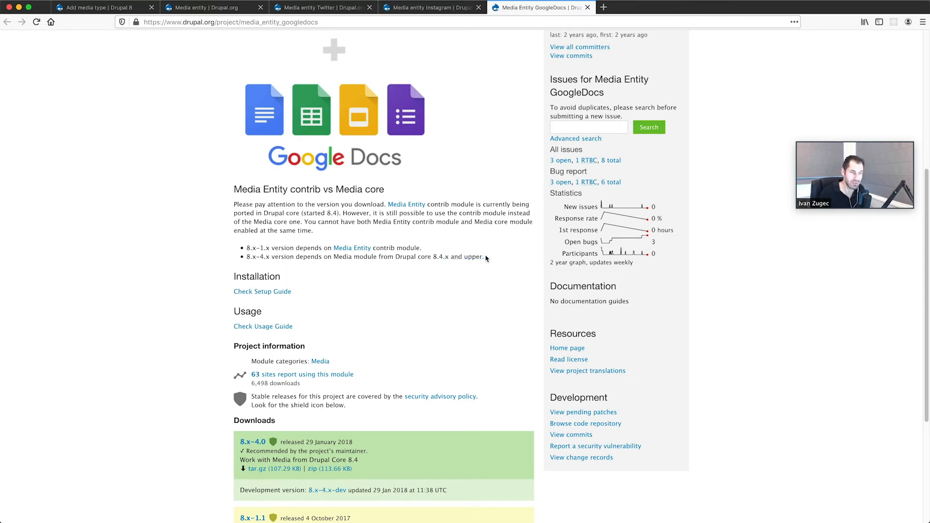
{"action": "scroll", "coordinate": [315, 354], "scroll_direction": "down", "scroll_amount": 2}
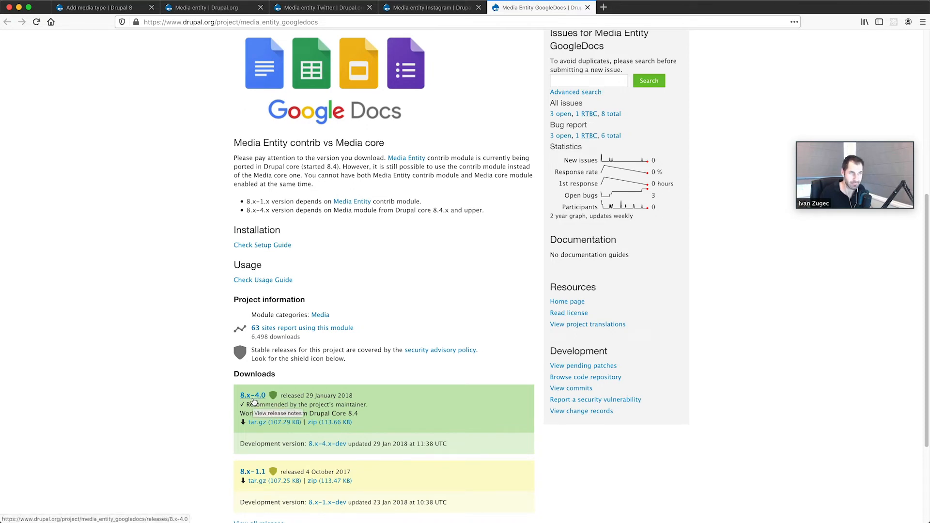
- Compare the reported site usage of the Instagram, Twitter and GoogleDocs modules on their project pages
{"action": "left_click", "coordinate": [467, 7]}
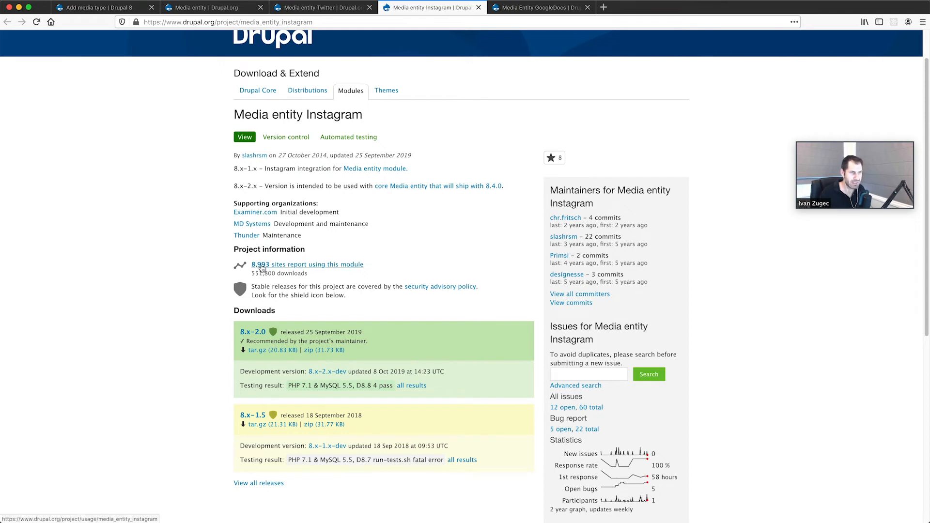
{"action": "left_click", "coordinate": [310, 8]}
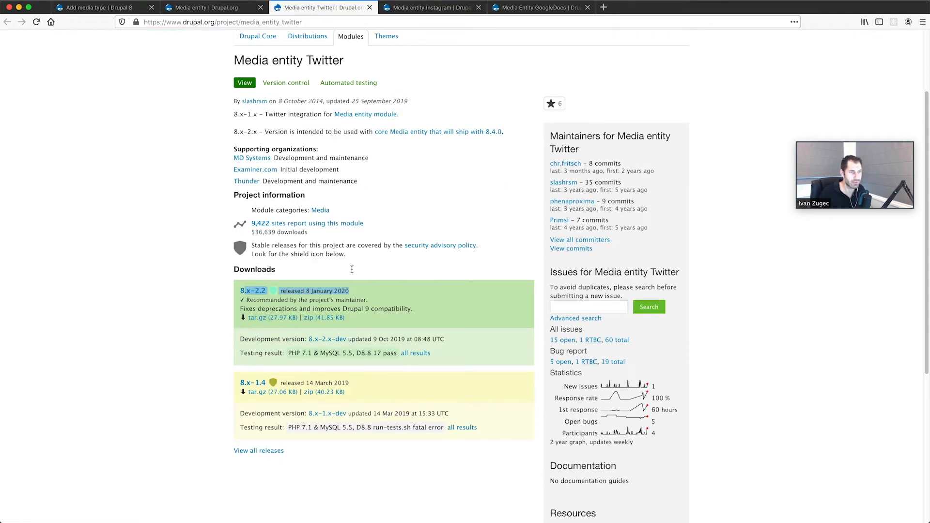
{"action": "left_click", "coordinate": [440, 211]}
{"action": "left_click", "coordinate": [520, 9]}
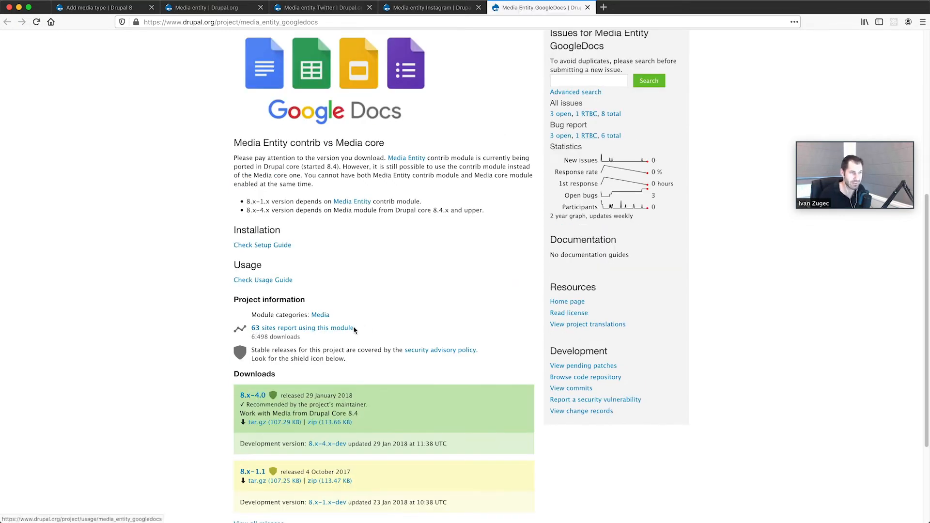
{"action": "scroll", "coordinate": [373, 203], "scroll_direction": "up", "scroll_amount": 2}
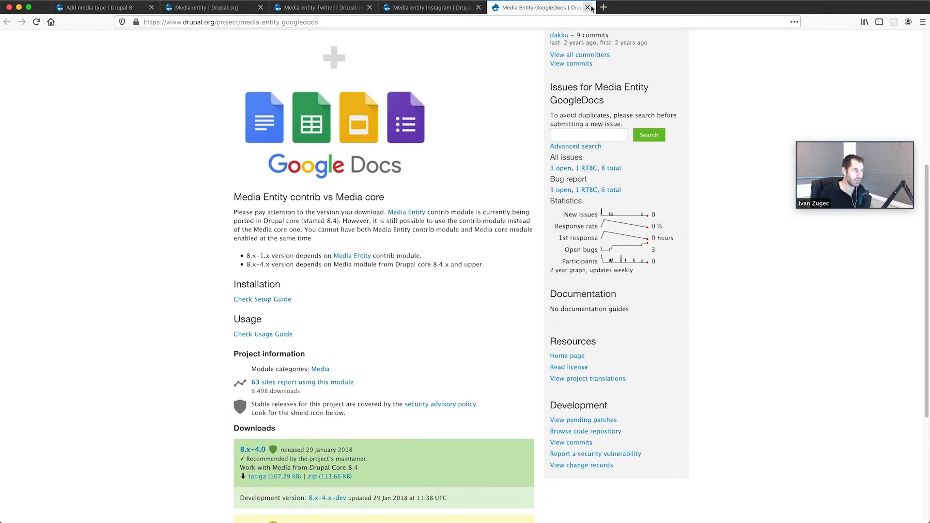
- Close the Media Entity GoogleDocs project page and return to the Drupal site's Media types list
{"action": "left_click", "coordinate": [588, 7]}
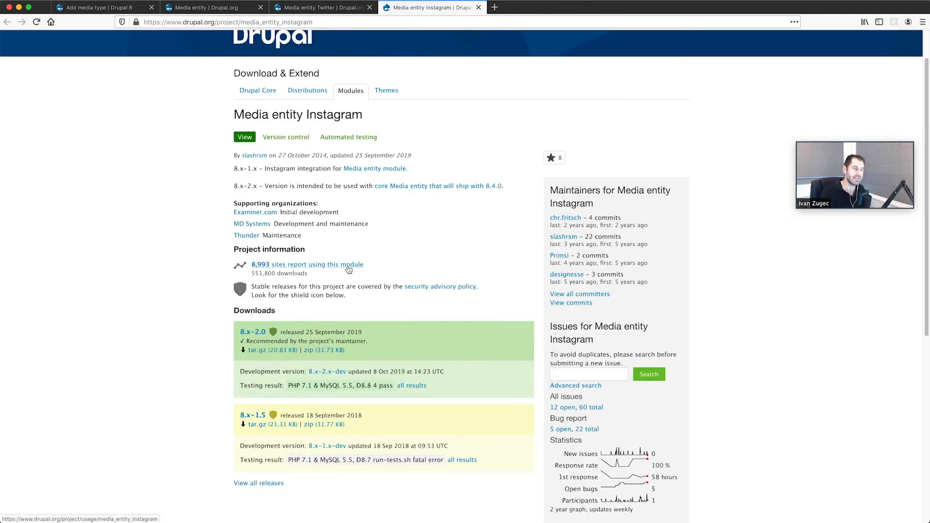
{"action": "left_click", "coordinate": [131, 9]}
{"action": "left_click", "coordinate": [7, 21]}
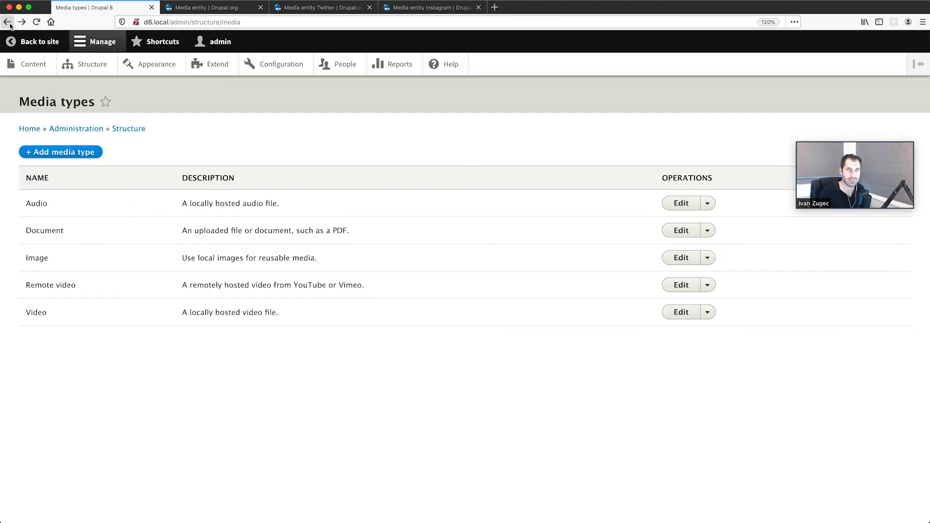
- Open the site's Extend page in a new tab and close the remaining Media entity, Twitter and Instagram project pages
{"action": "left_click", "coordinate": [223, 67], "text": "super"}
{"action": "left_click", "coordinate": [233, 9]}
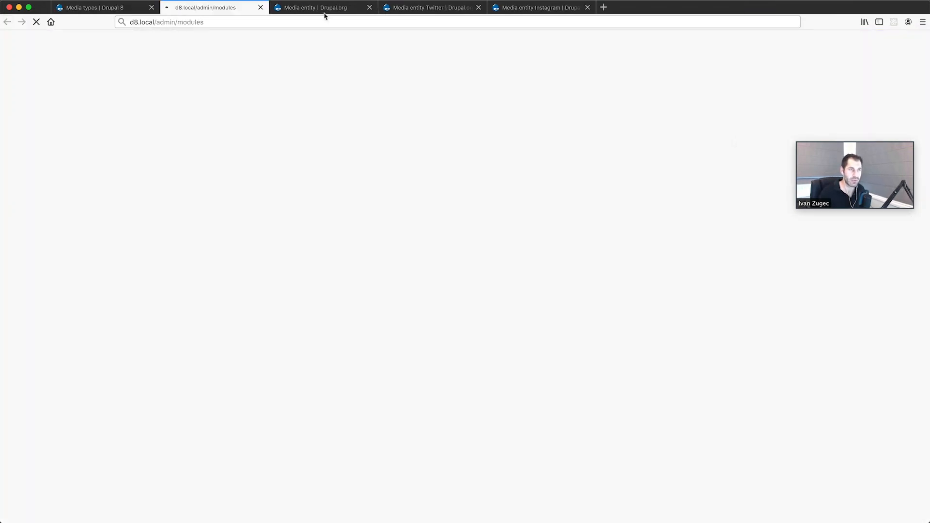
{"action": "left_click", "coordinate": [371, 9]}
{"action": "left_click", "coordinate": [371, 8]}
{"action": "left_click", "coordinate": [370, 8]}
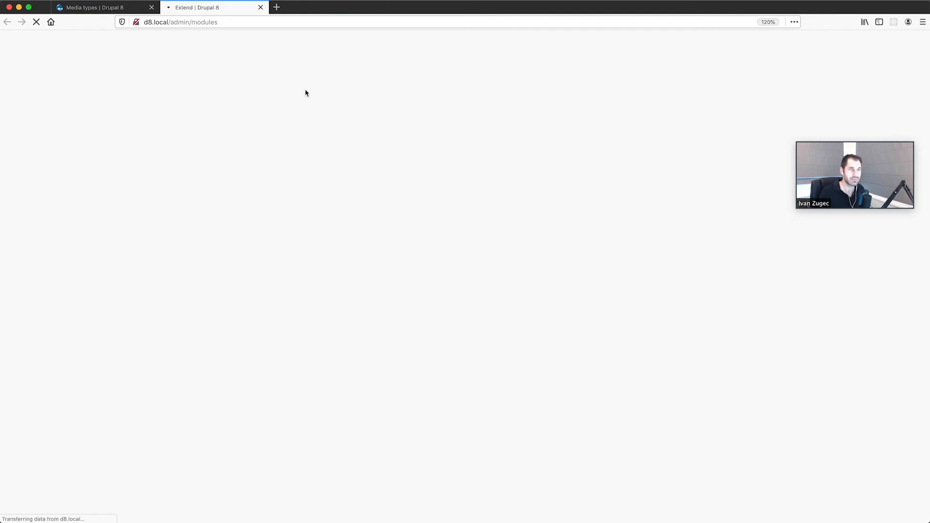
- Filter the module list by "media" and install the Media Entity Instagram module
{"action": "left_click", "coordinate": [78, 277]}
{"action": "type", "text": "media"}
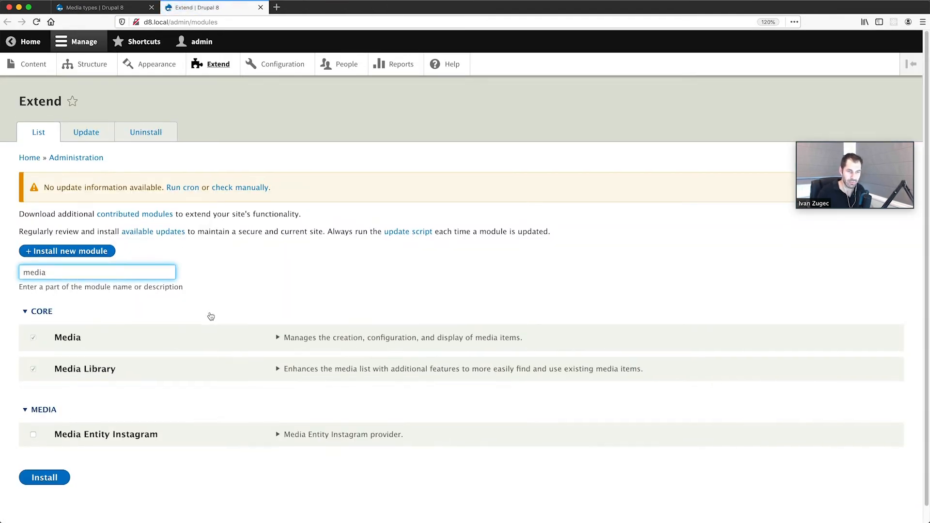
{"action": "scroll", "coordinate": [194, 349], "scroll_direction": "down", "scroll_amount": 1}
{"action": "left_click", "coordinate": [33, 418]}
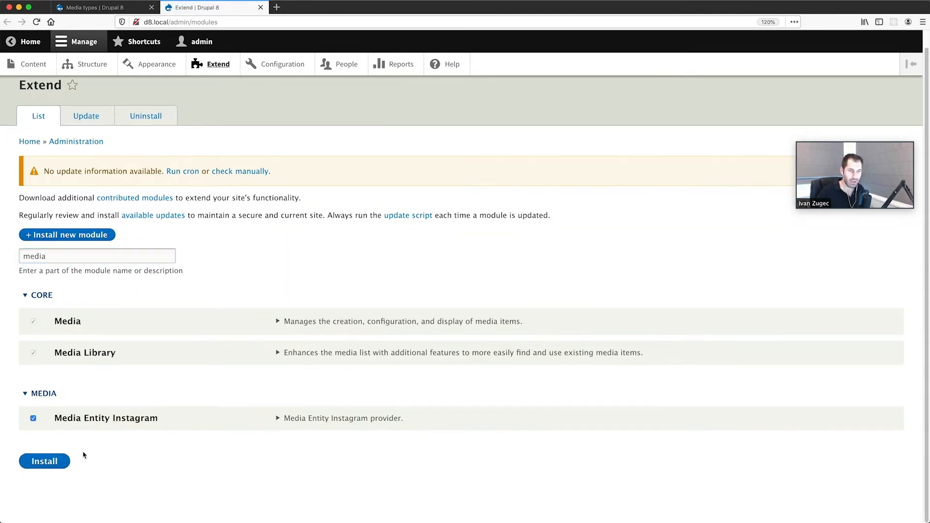
{"action": "left_click", "coordinate": [58, 461]}
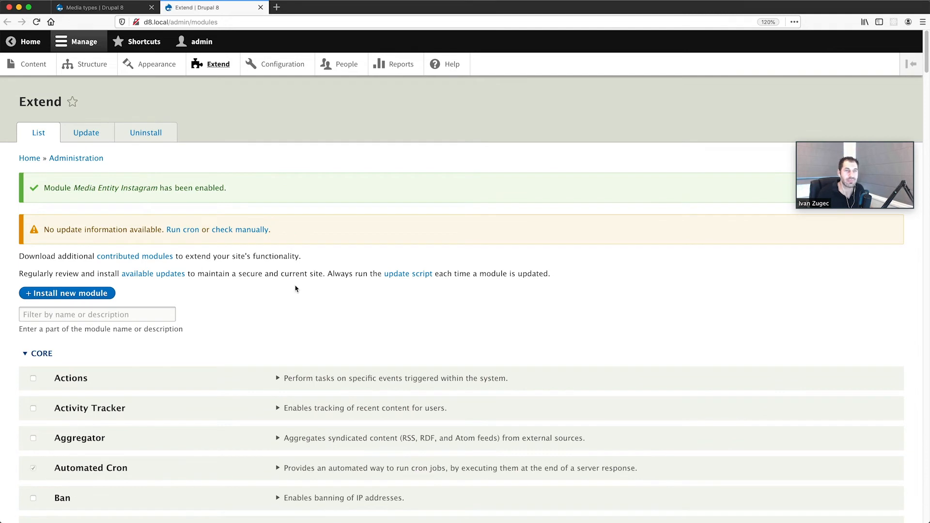
- Start adding a new media type from the Media types list and name it "Instagram"
{"action": "left_click", "coordinate": [85, 10]}
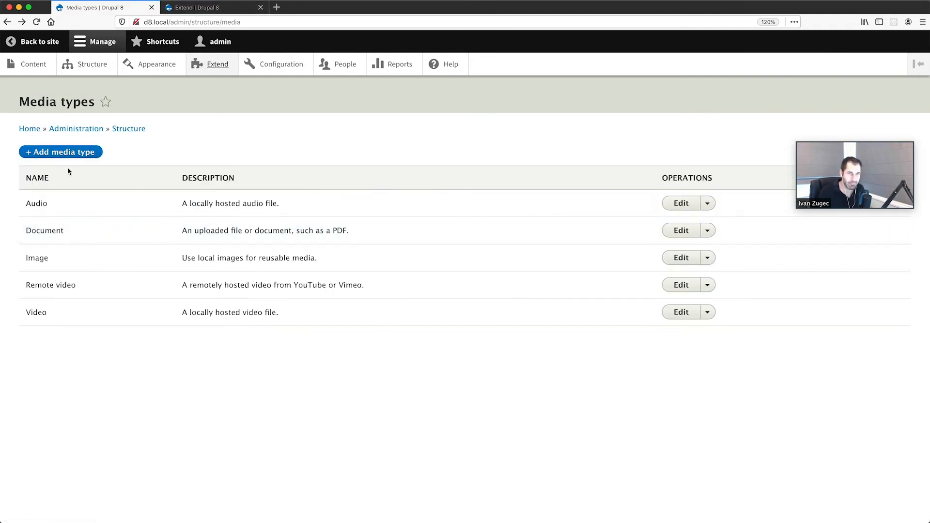
{"action": "left_click", "coordinate": [68, 153]}
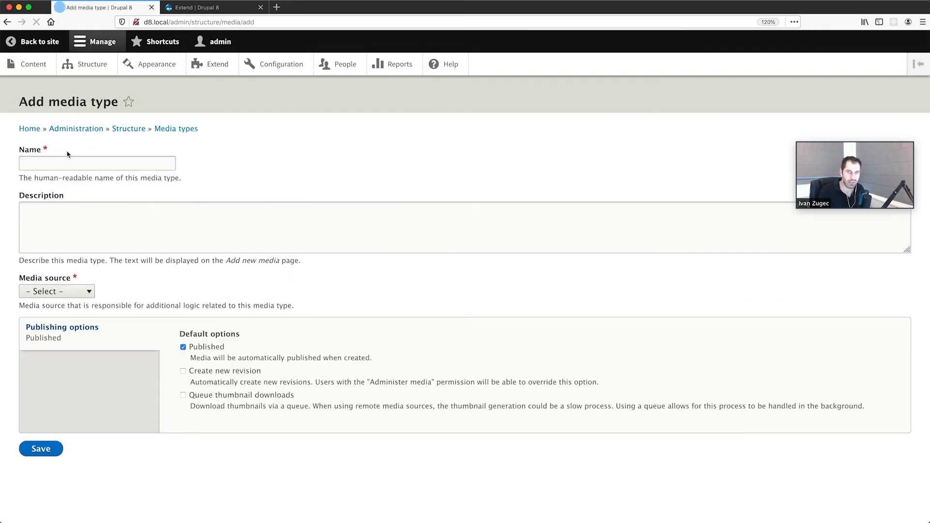
{"action": "left_click", "coordinate": [75, 157]}
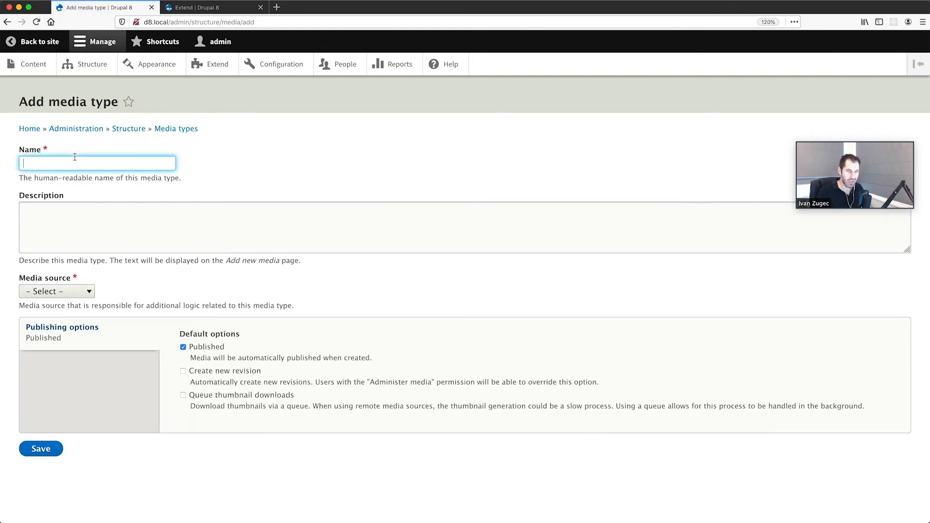
{"action": "type", "text": "Insta"}
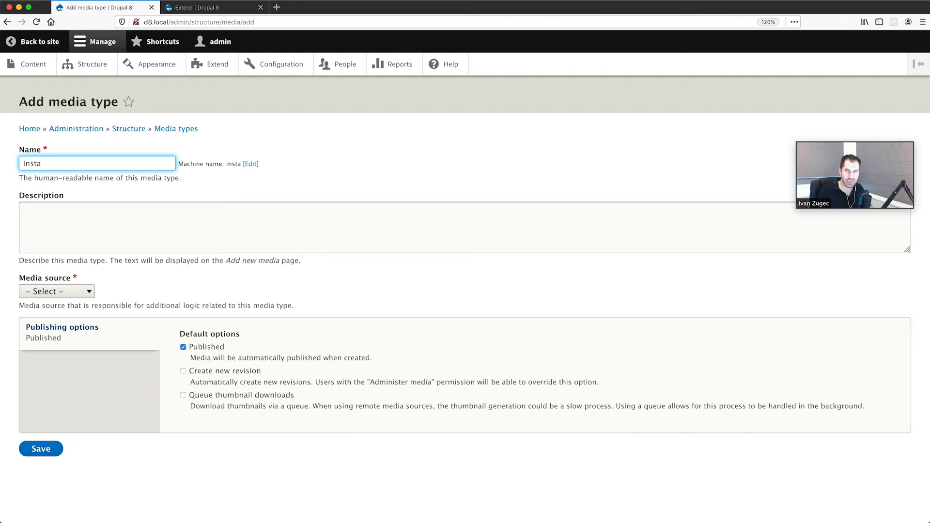
{"action": "type", "text": "gram"}
- Enter the media type's description "Used to embed Instagram posts.", correcting the spelling of Instagram with the suggested word
{"action": "left_click", "coordinate": [73, 206]}
{"action": "type", "text": "Used to embed instagr"}
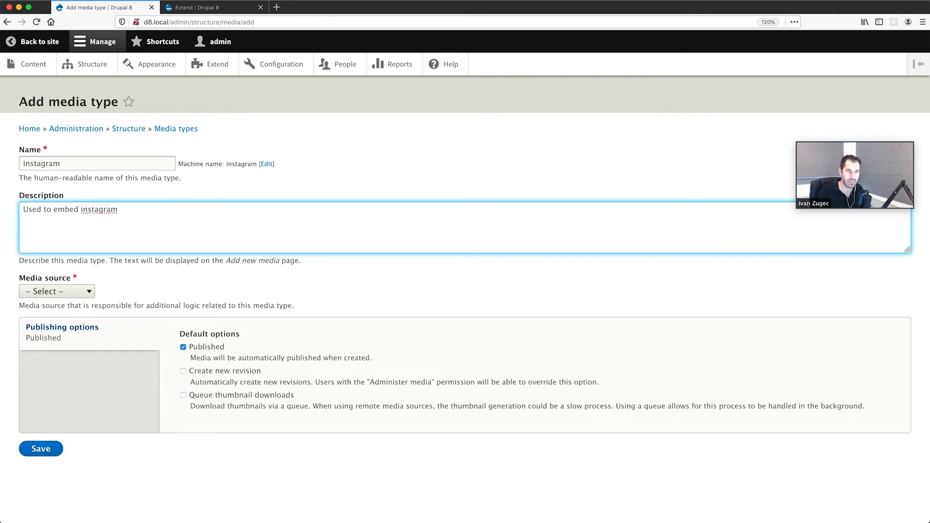
{"action": "right_click", "coordinate": [98, 207]}
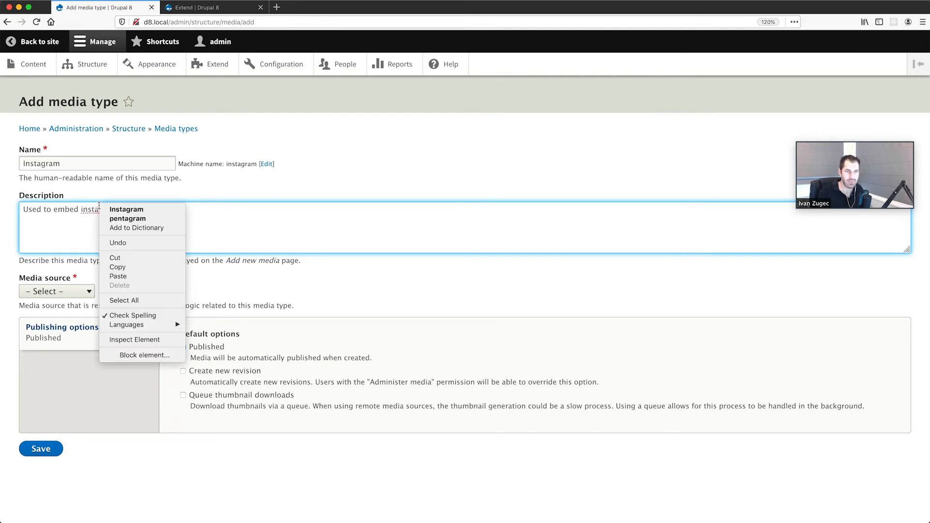
{"action": "left_click", "coordinate": [126, 211]}
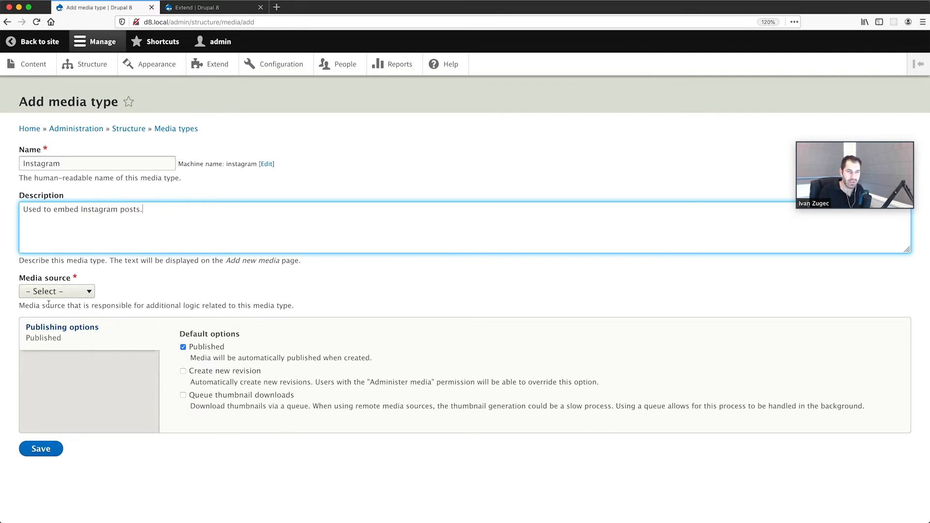
- Set the new media type's source to Instagram and view its source configuration and field mapping options
{"action": "left_click", "coordinate": [68, 294]}
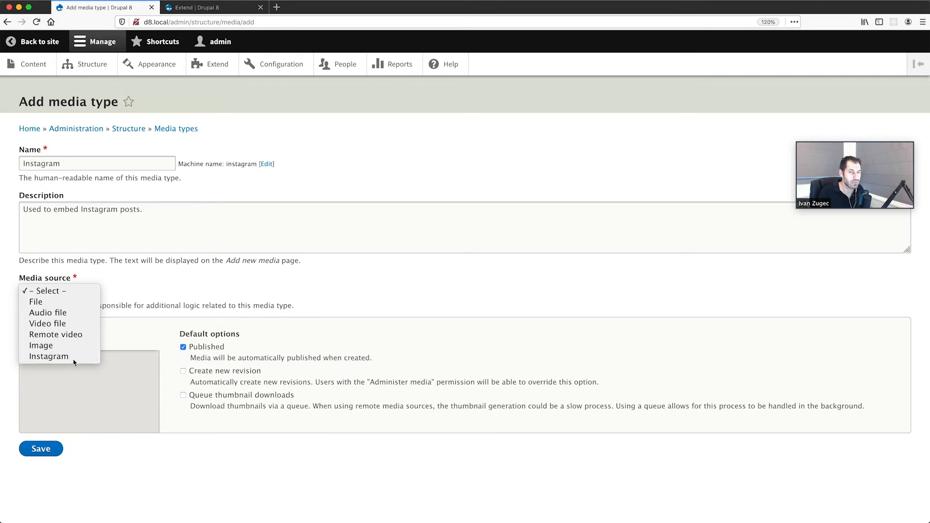
{"action": "left_click", "coordinate": [73, 362]}
{"action": "scroll", "coordinate": [153, 190], "scroll_direction": "down", "scroll_amount": 5}
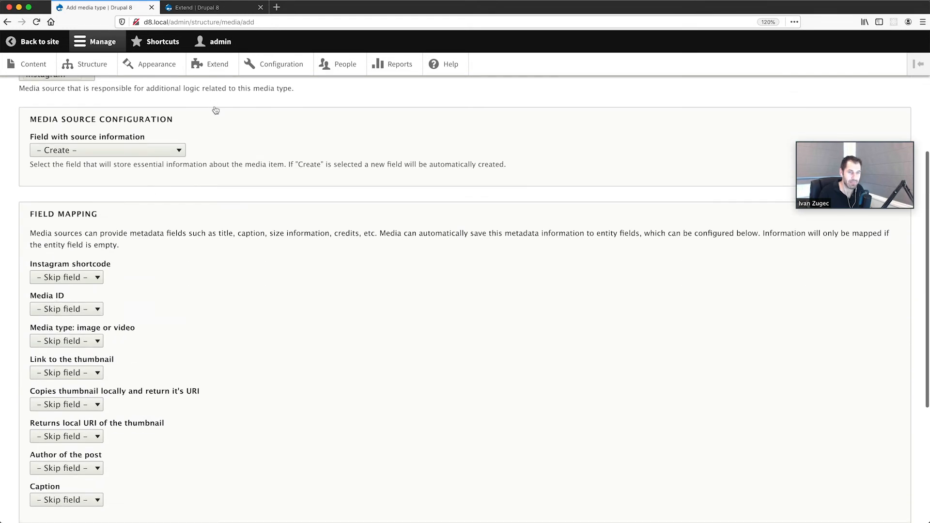
- Examine the Instagram source's field configuration and field mapping options, keeping the source information field set to Create
{"action": "scroll", "coordinate": [70, 168], "scroll_direction": "up", "scroll_amount": 3}
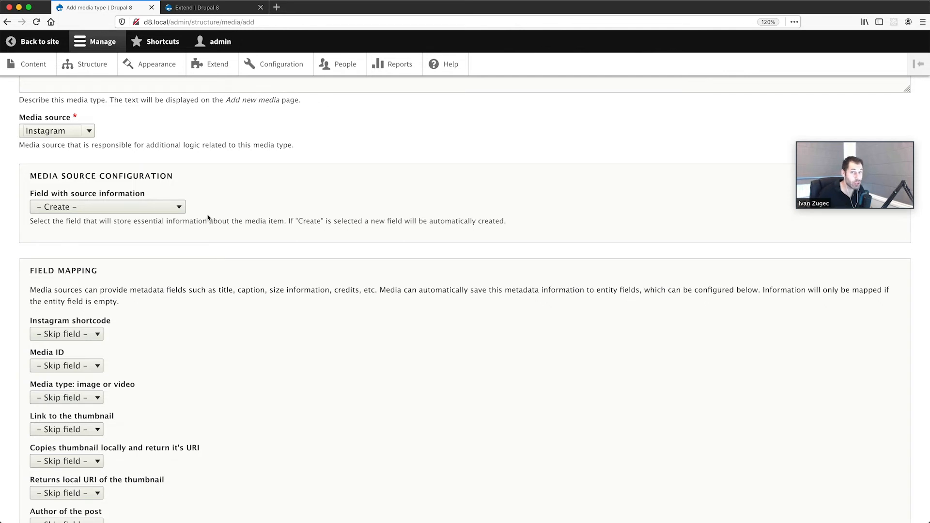
{"action": "left_click", "coordinate": [181, 208]}
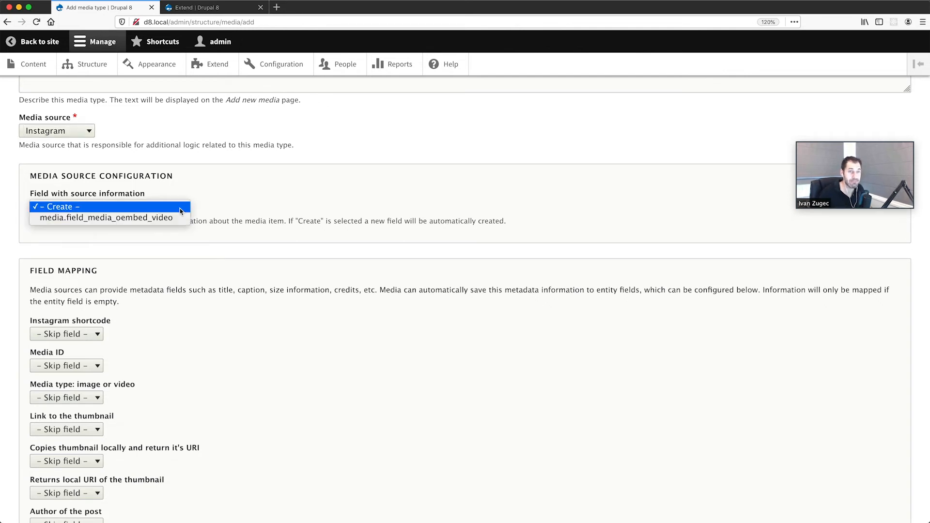
{"action": "left_click", "coordinate": [124, 208]}
{"action": "scroll", "coordinate": [216, 206], "scroll_direction": "down", "scroll_amount": 3}
{"action": "scroll", "coordinate": [215, 194], "scroll_direction": "down", "scroll_amount": 3}
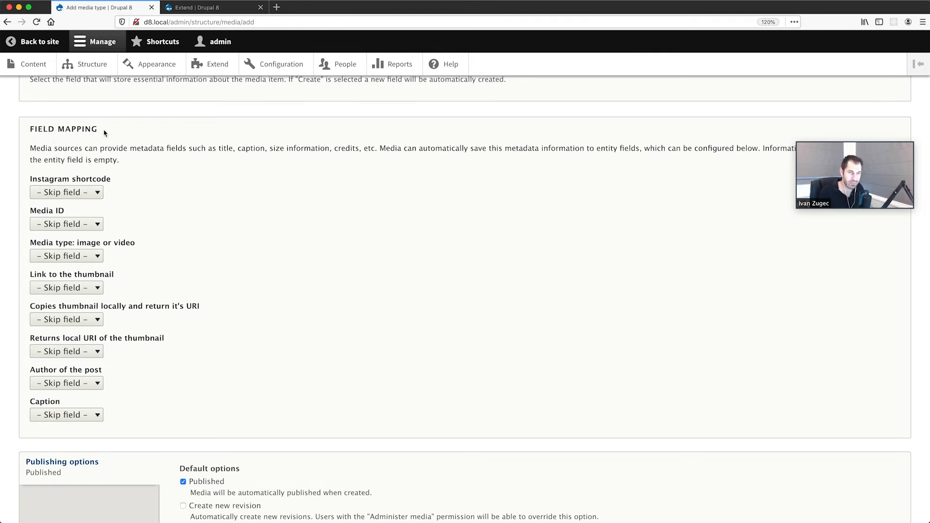
{"action": "scroll", "coordinate": [126, 199], "scroll_direction": "up", "scroll_amount": 2}
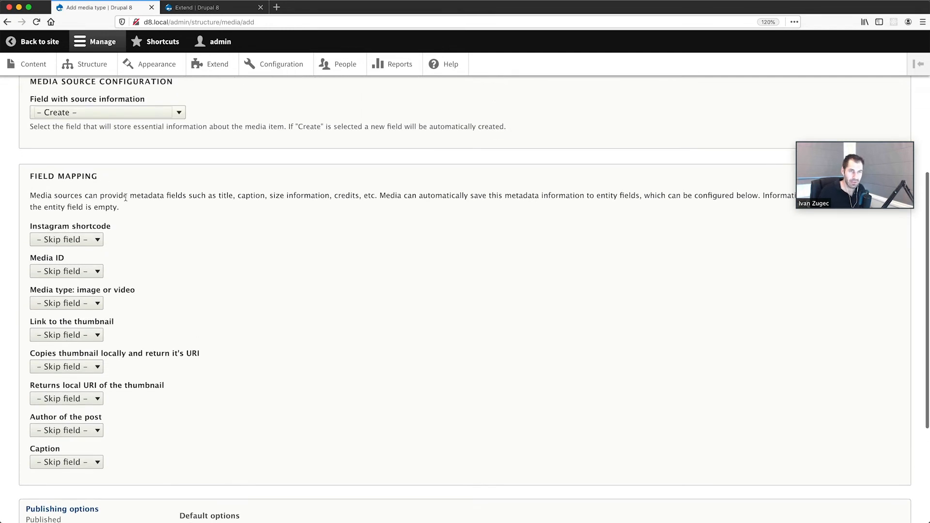
{"action": "scroll", "coordinate": [144, 229], "scroll_direction": "down", "scroll_amount": 2}
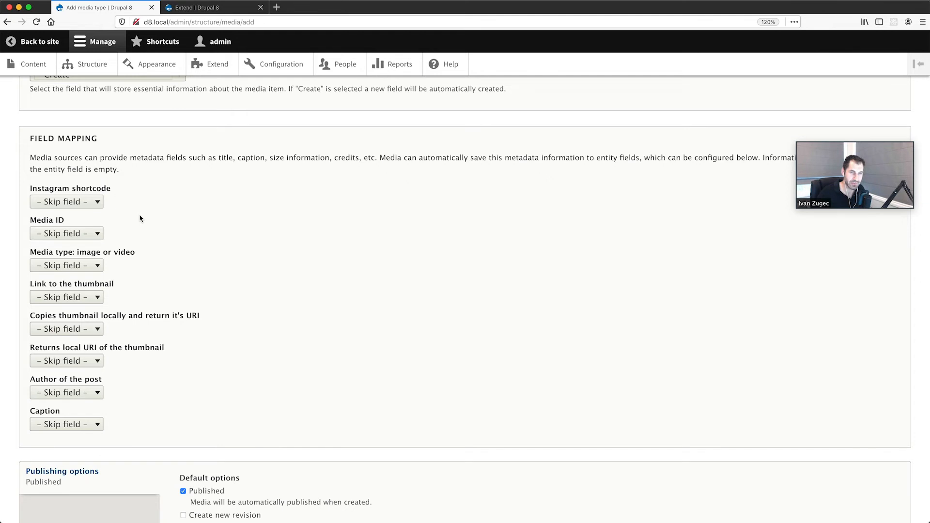
{"action": "scroll", "coordinate": [140, 218], "scroll_direction": "up", "scroll_amount": 5}
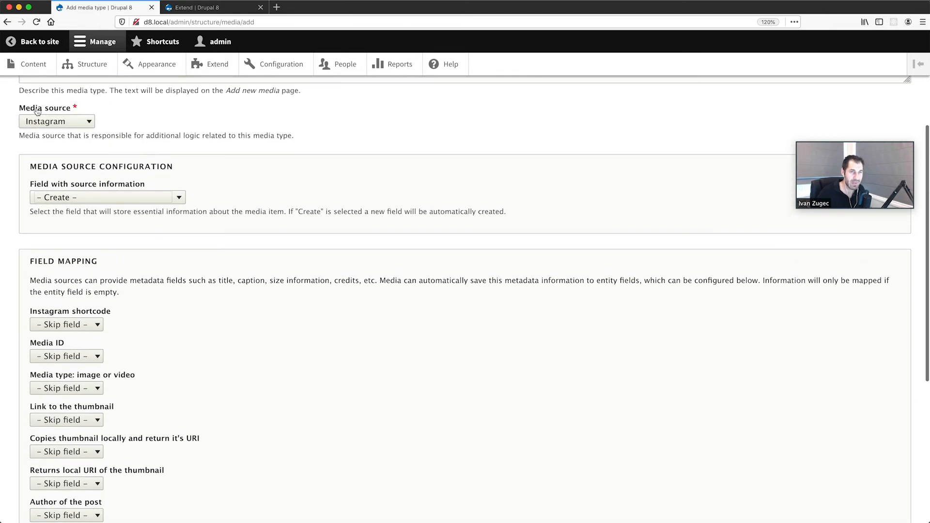
{"action": "scroll", "coordinate": [97, 218], "scroll_direction": "down", "scroll_amount": 2}
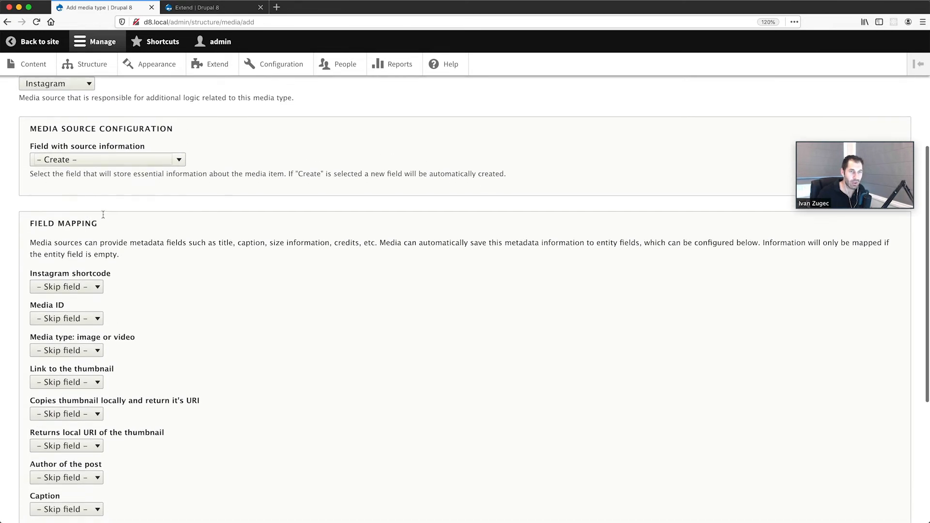
{"action": "scroll", "coordinate": [97, 218], "scroll_direction": "down", "scroll_amount": 5}
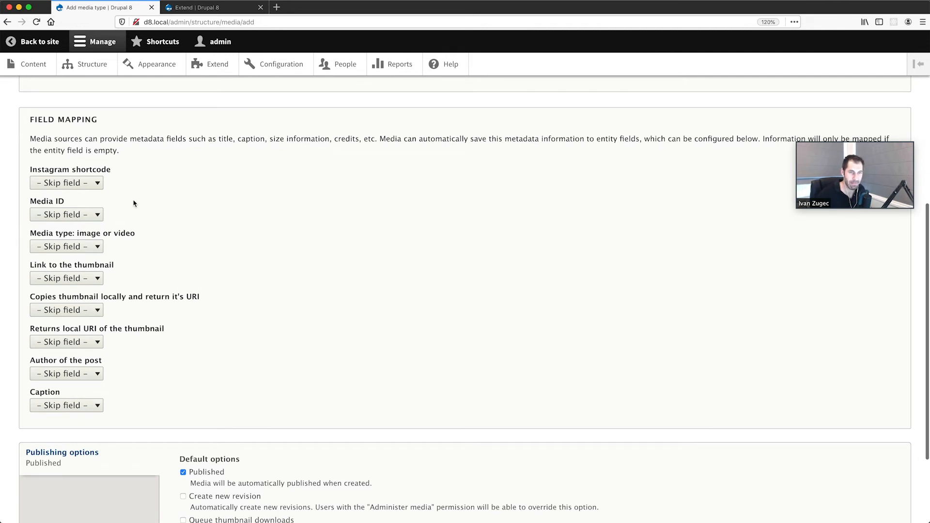
- Try mapping the Instagram Caption metadata to the Name field, and return the mapping to Skip field
{"action": "left_click", "coordinate": [65, 410]}
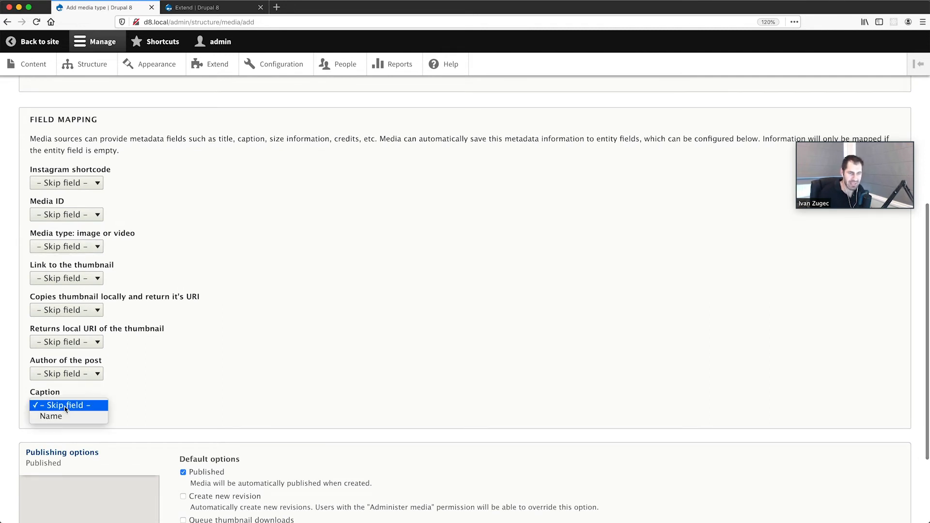
{"action": "left_click", "coordinate": [124, 397]}
{"action": "left_click", "coordinate": [91, 403]}
{"action": "left_click", "coordinate": [87, 415]}
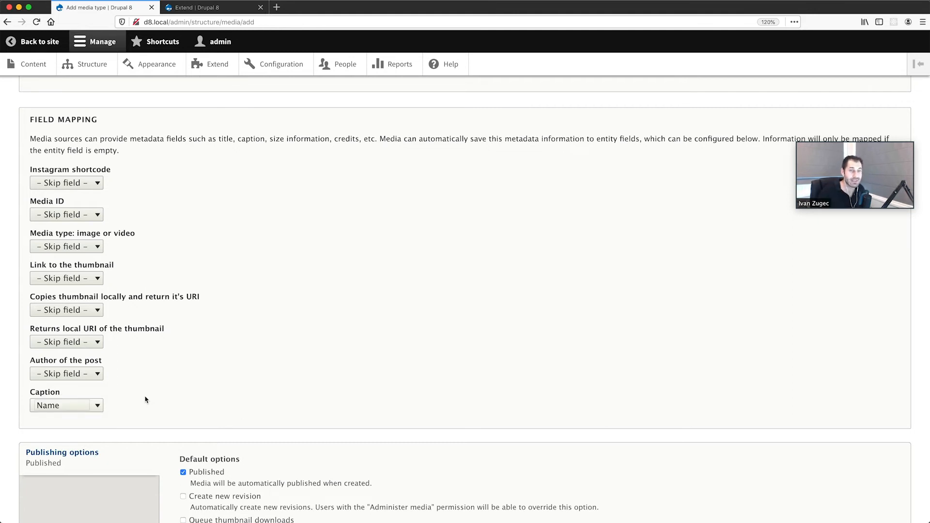
{"action": "left_click", "coordinate": [91, 408]}
{"action": "left_click", "coordinate": [90, 396]}
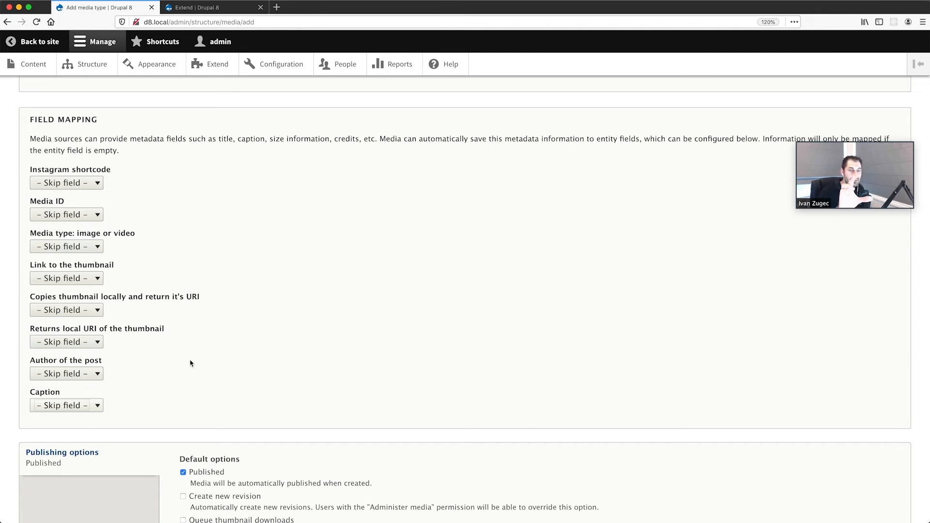
- Switch the media source to Image and to Audio file to compare the field mapping options each provides
{"action": "scroll", "coordinate": [191, 363], "scroll_direction": "up", "scroll_amount": 3}
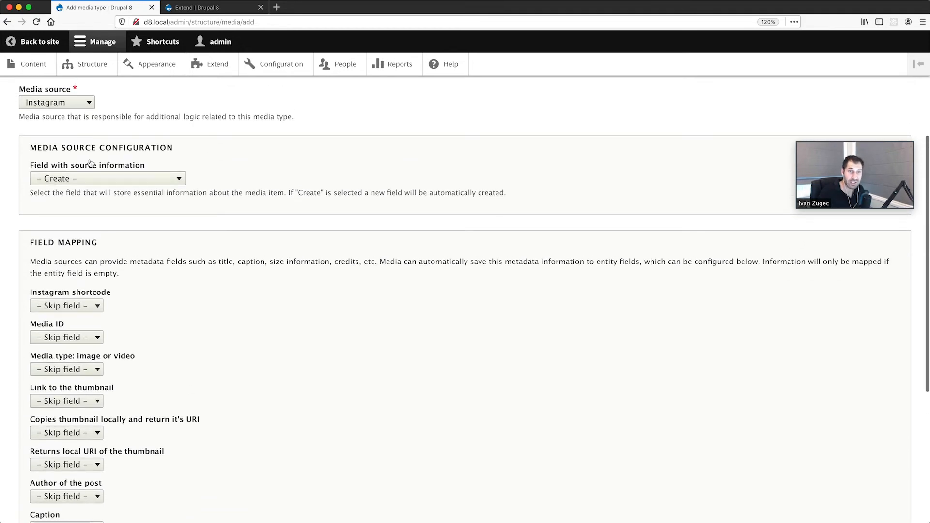
{"action": "left_click", "coordinate": [58, 102]}
{"action": "left_click", "coordinate": [43, 89]}
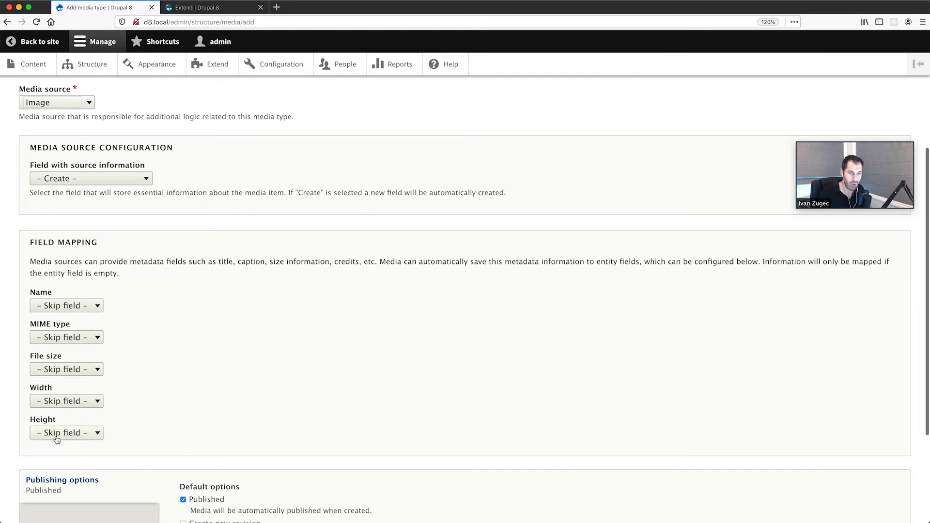
{"action": "scroll", "coordinate": [66, 356], "scroll_direction": "up", "scroll_amount": 4}
{"action": "left_click", "coordinate": [68, 213]}
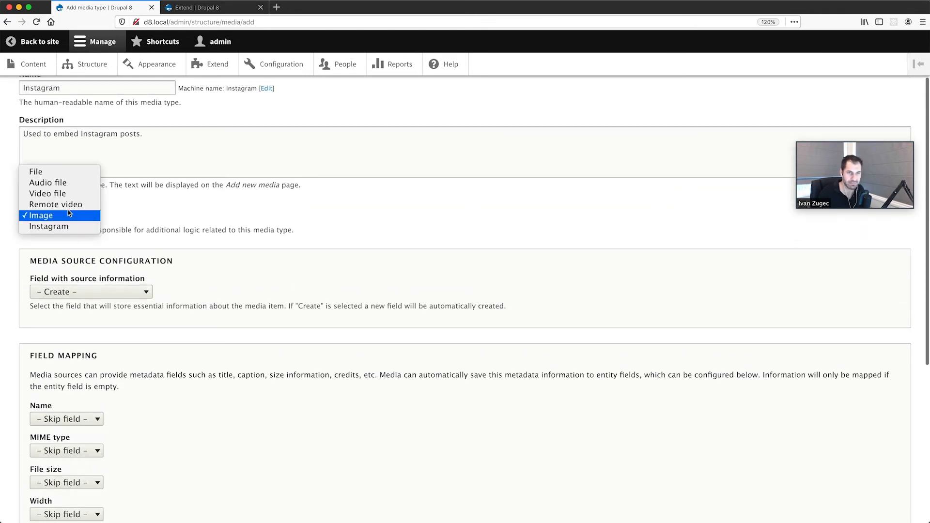
{"action": "left_click", "coordinate": [66, 181]}
{"action": "scroll", "coordinate": [102, 363], "scroll_direction": "down", "scroll_amount": 3}
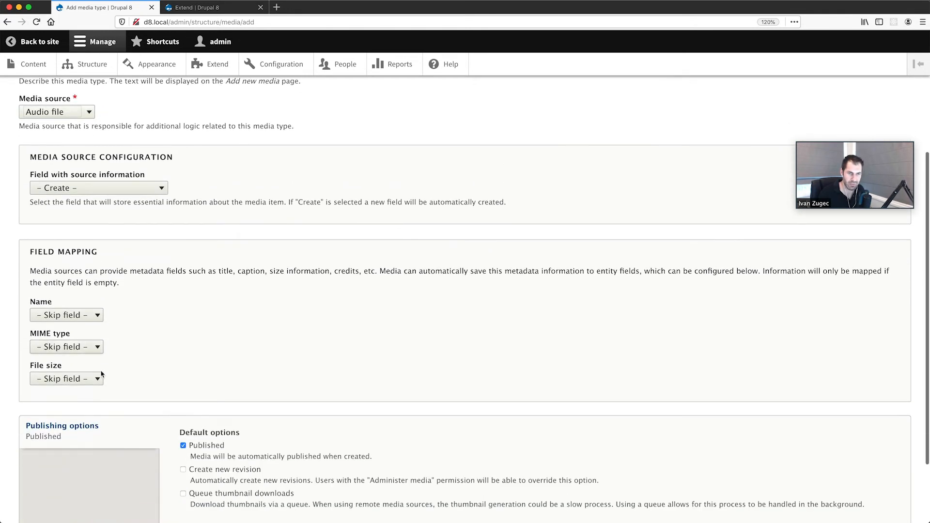
{"action": "scroll", "coordinate": [60, 353], "scroll_direction": "up", "scroll_amount": 3}
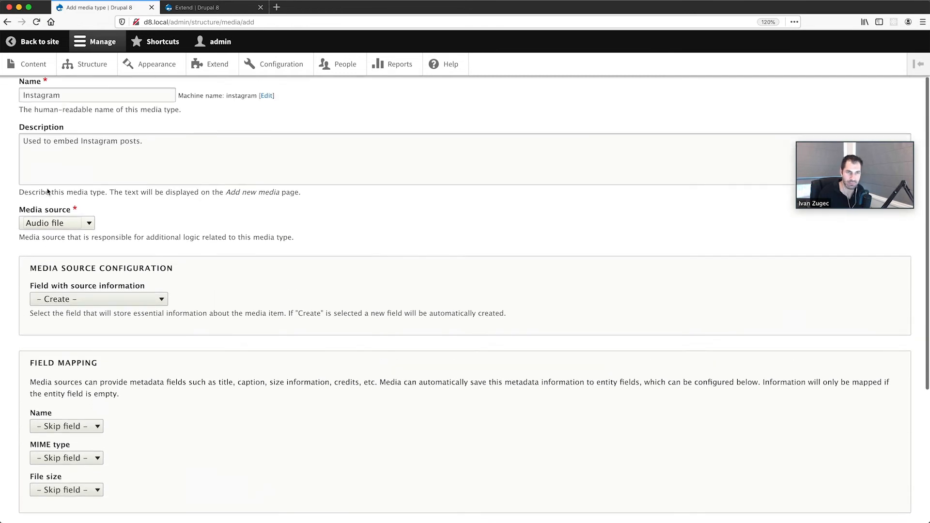
- Set the media source to Remote video and review its source configuration and field mapping options
{"action": "left_click", "coordinate": [57, 226]}
{"action": "left_click", "coordinate": [57, 246]}
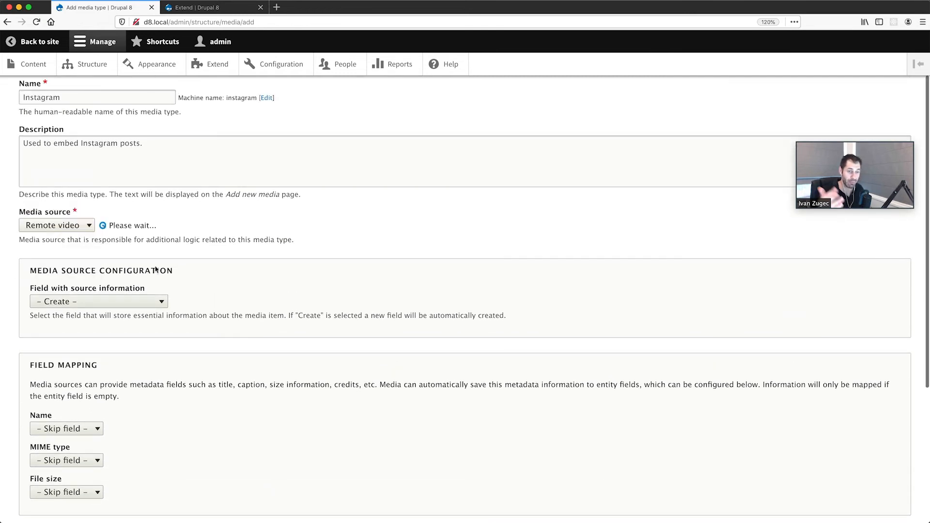
{"action": "scroll", "coordinate": [155, 314], "scroll_direction": "down", "scroll_amount": 2}
{"action": "scroll", "coordinate": [155, 314], "scroll_direction": "down", "scroll_amount": 6}
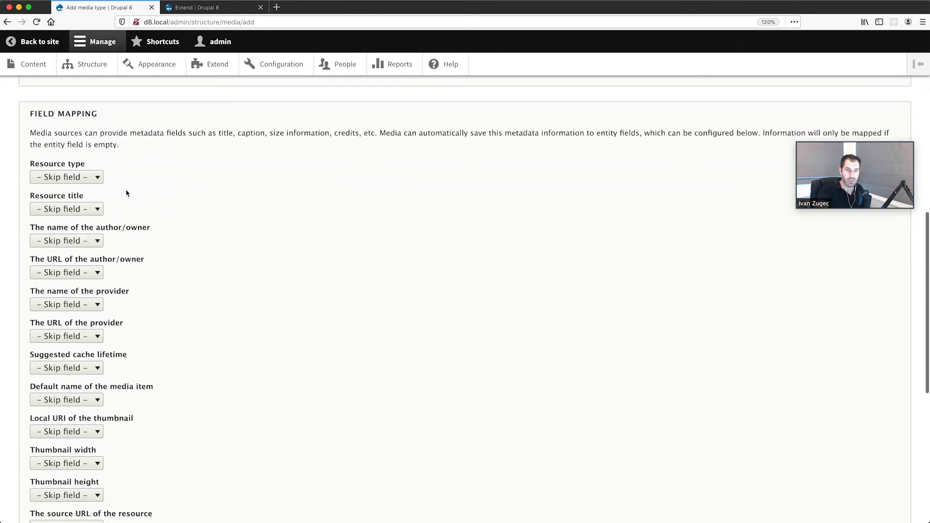
{"action": "scroll", "coordinate": [100, 325], "scroll_direction": "down", "scroll_amount": 1}
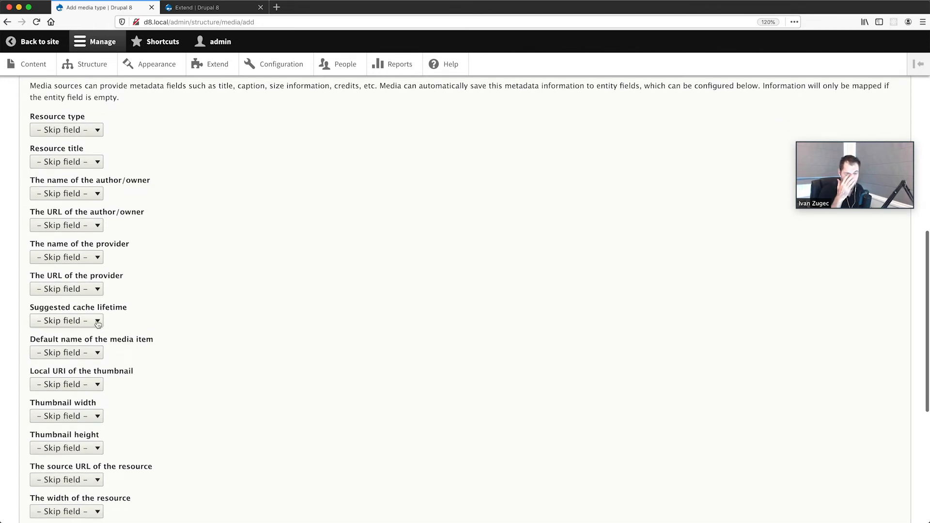
{"action": "scroll", "coordinate": [93, 326], "scroll_direction": "up", "scroll_amount": 6}
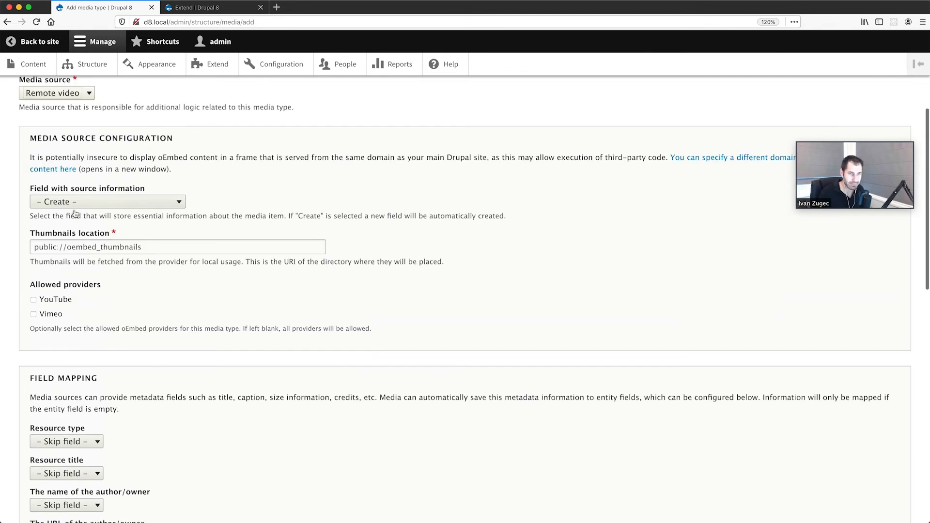
- Set the media source back to Instagram and save the new media type
{"action": "left_click", "coordinate": [59, 92]}
{"action": "left_click", "coordinate": [44, 115]}
{"action": "scroll", "coordinate": [150, 344], "scroll_direction": "down", "scroll_amount": 3}
{"action": "scroll", "coordinate": [150, 344], "scroll_direction": "down", "scroll_amount": 2}
{"action": "left_click", "coordinate": [37, 461]}
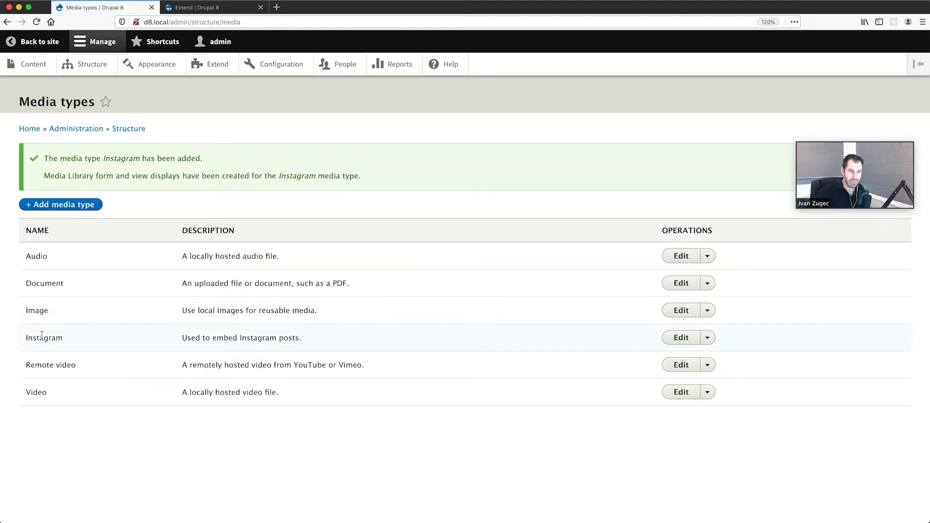
- Open the Instagram media type's field list and inspect the source field's machine name and field type
{"action": "left_click", "coordinate": [680, 338]}
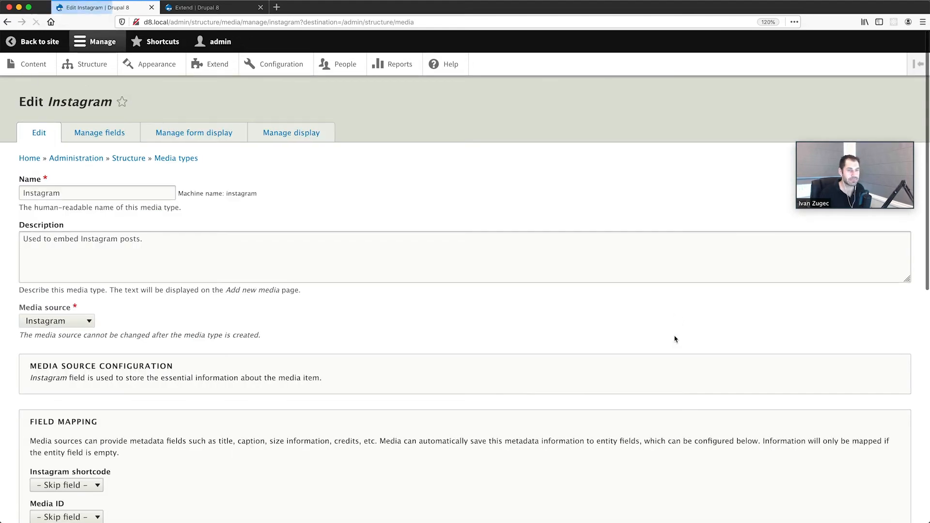
{"action": "left_click", "coordinate": [112, 136]}
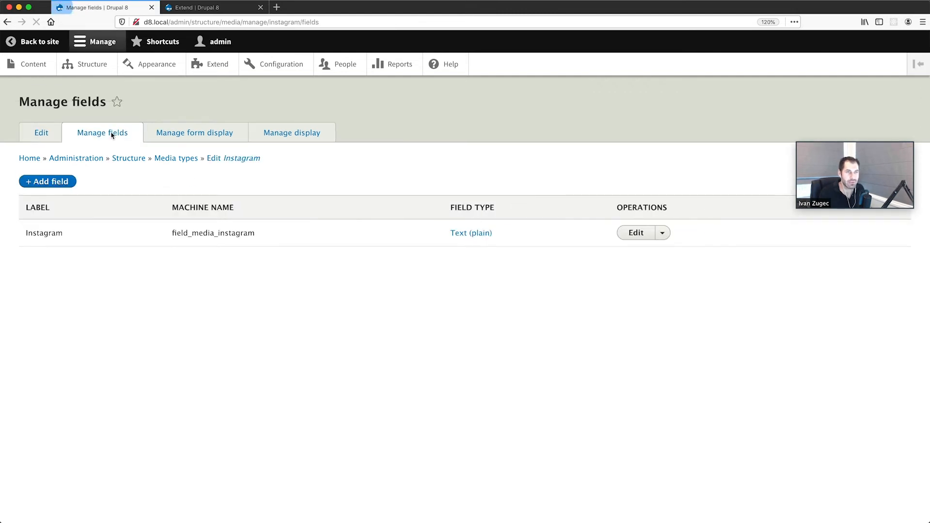
{"action": "left_click_drag", "start_coordinate": [173, 234], "coordinate": [254, 228]}
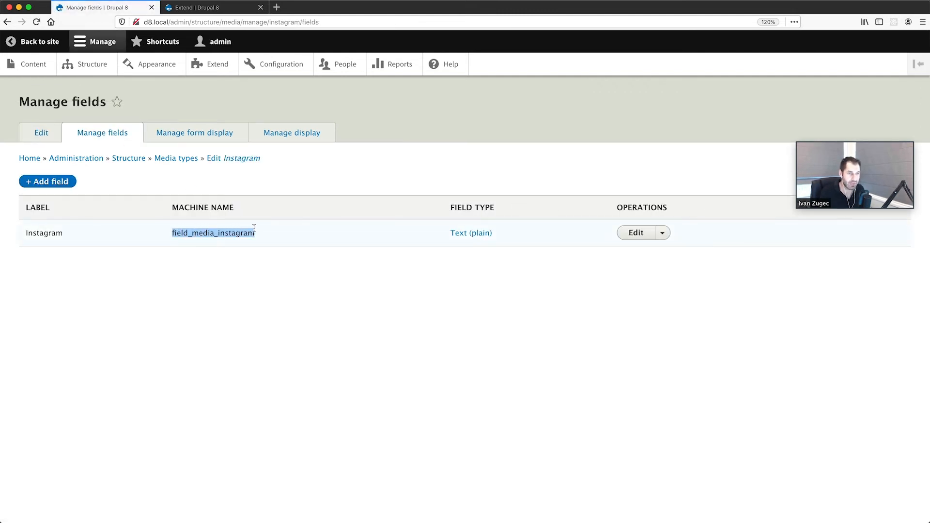
{"action": "left_click_drag", "start_coordinate": [506, 236], "coordinate": [450, 237]}
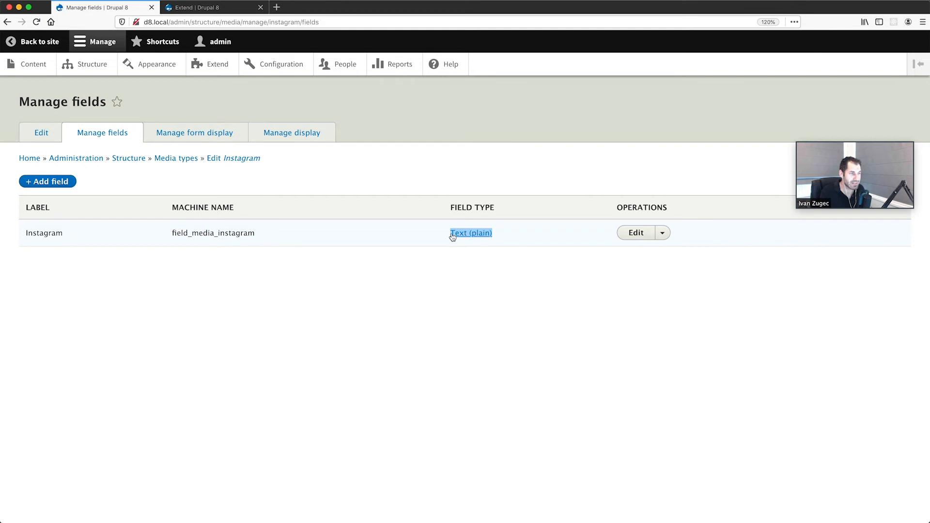
{"action": "left_click", "coordinate": [398, 254]}
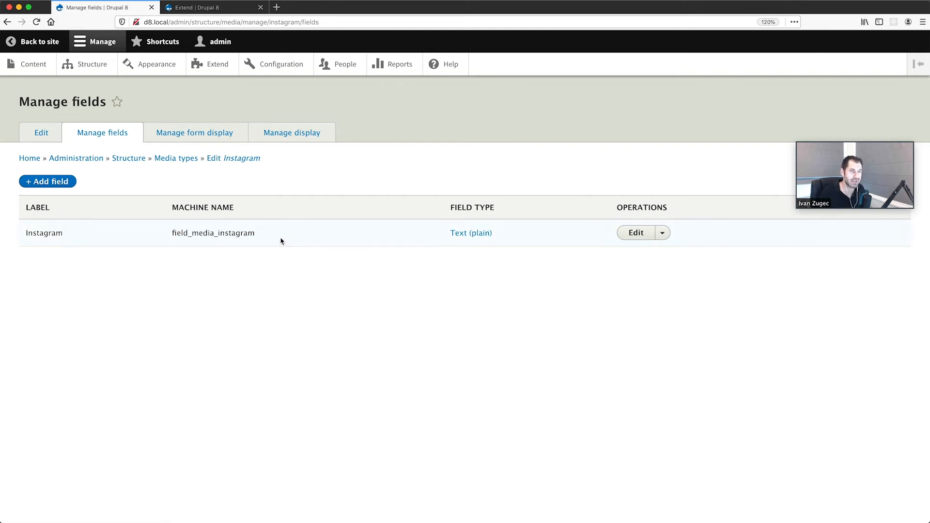
- In the other browser tab, open the form for adding an Instagram media item and examine its required Name field
{"action": "left_click", "coordinate": [198, 8]}
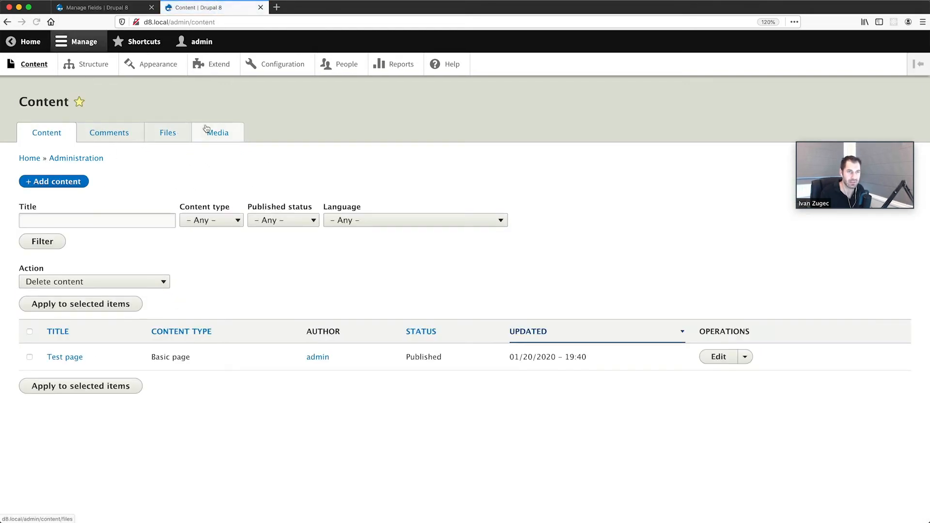
{"action": "left_click", "coordinate": [212, 134]}
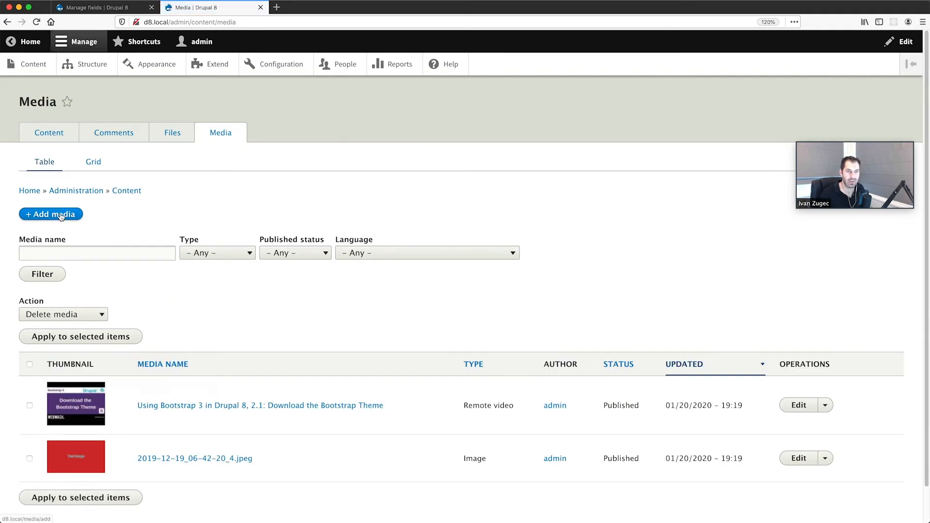
{"action": "left_click", "coordinate": [61, 217]}
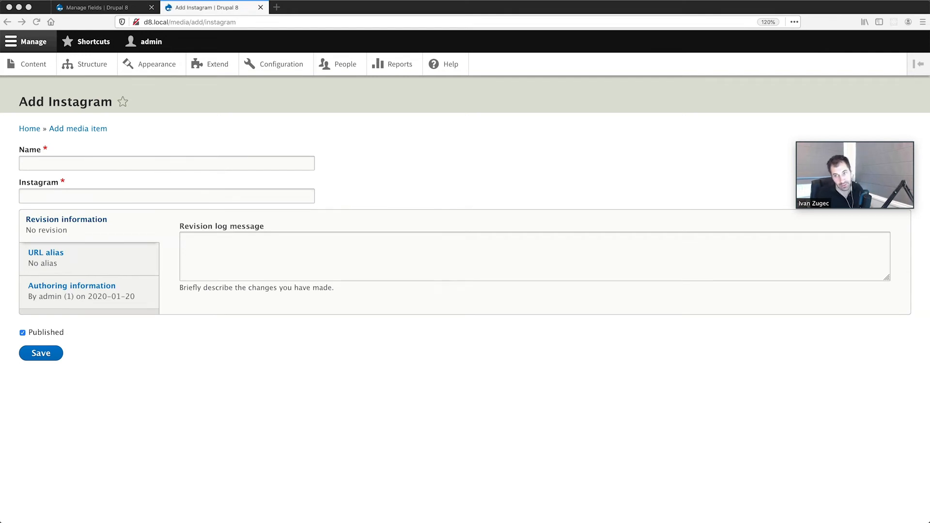
{"action": "double_click", "coordinate": [36, 152]}
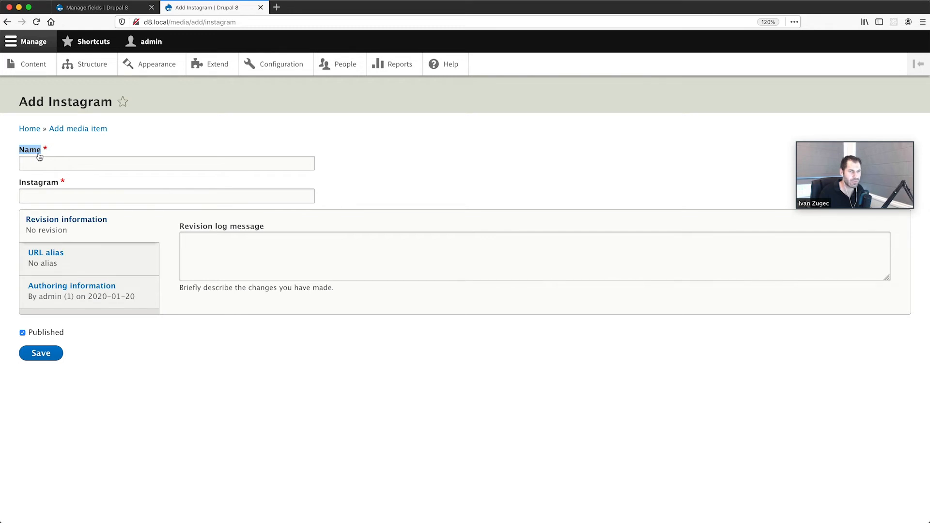
{"action": "left_click", "coordinate": [57, 148]}
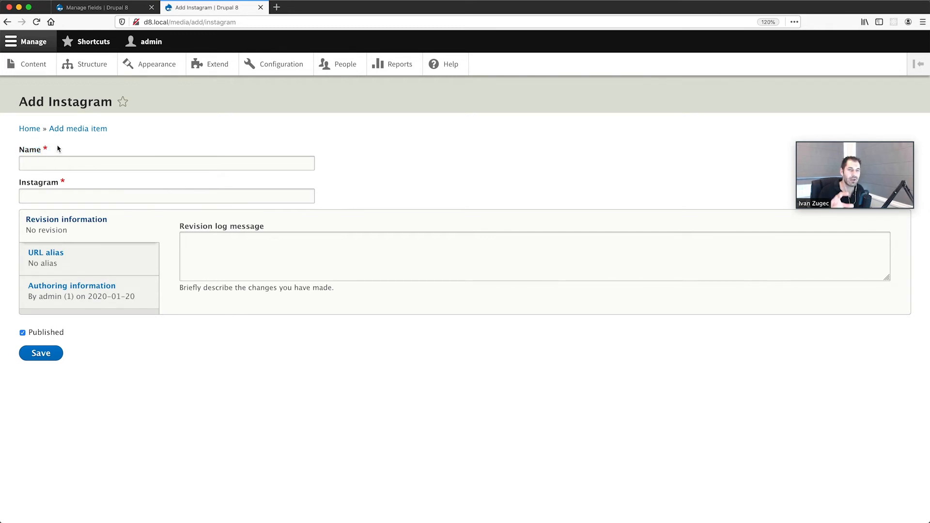
{"action": "left_click_drag", "start_coordinate": [43, 151], "coordinate": [21, 153]}
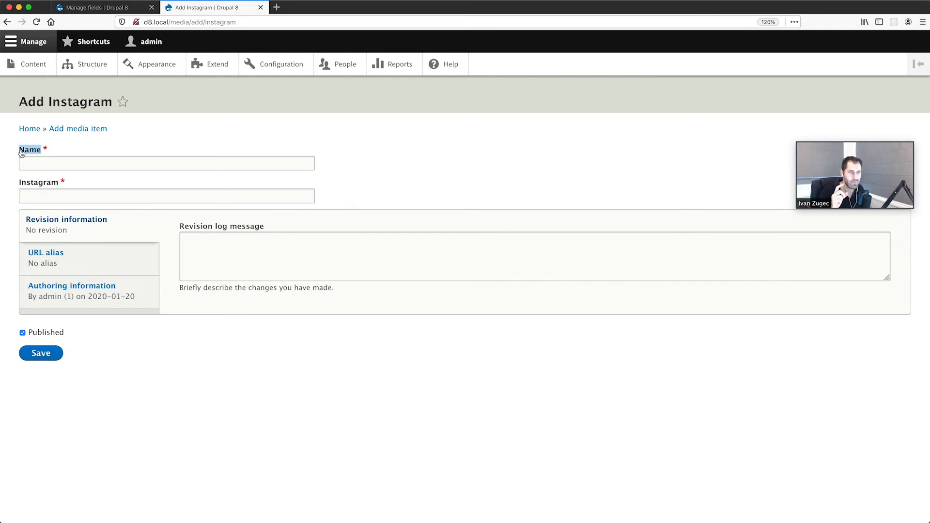
{"action": "left_click", "coordinate": [75, 150]}
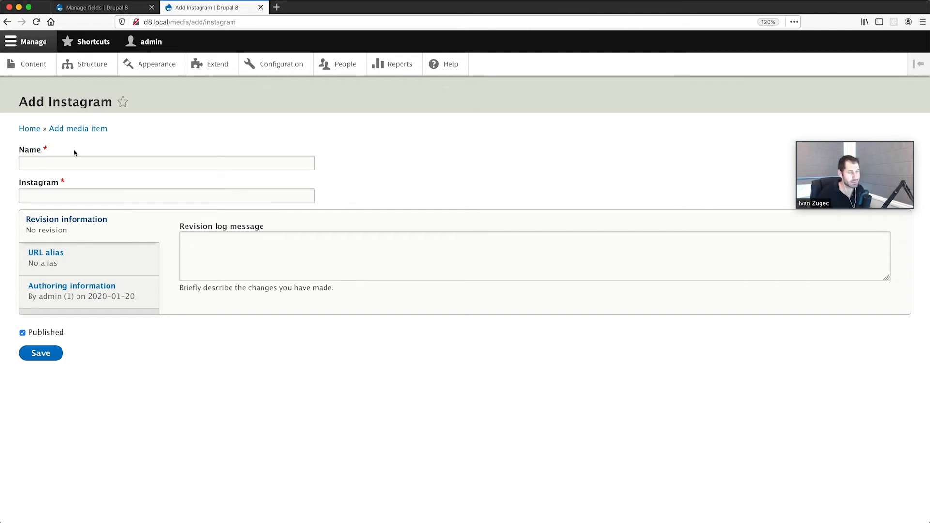
- In the Instagram media type's form display, move the Name field to the Disabled section and save the settings
{"action": "left_click", "coordinate": [108, 7]}
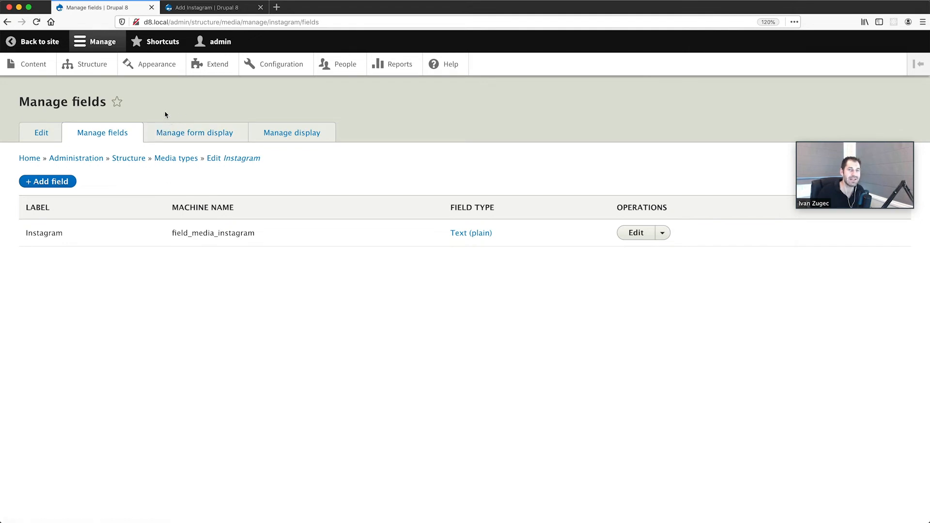
{"action": "left_click", "coordinate": [199, 137]}
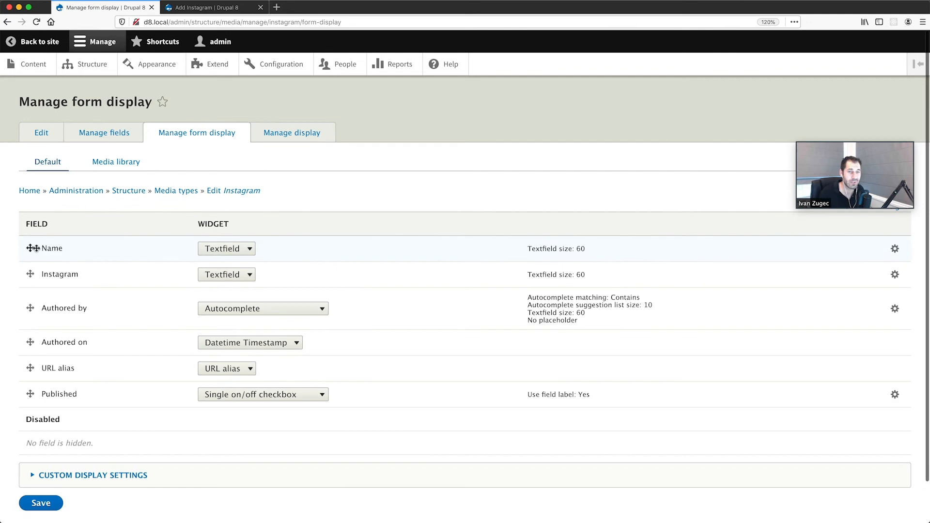
{"action": "left_click_drag", "start_coordinate": [31, 247], "coordinate": [45, 434]}
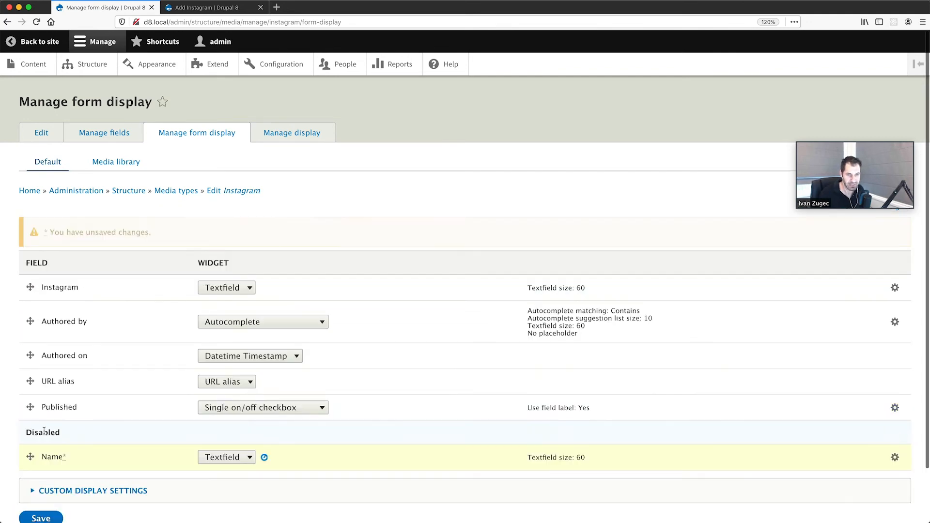
{"action": "scroll", "coordinate": [49, 451], "scroll_direction": "down", "scroll_amount": 1}
{"action": "left_click", "coordinate": [57, 464]}
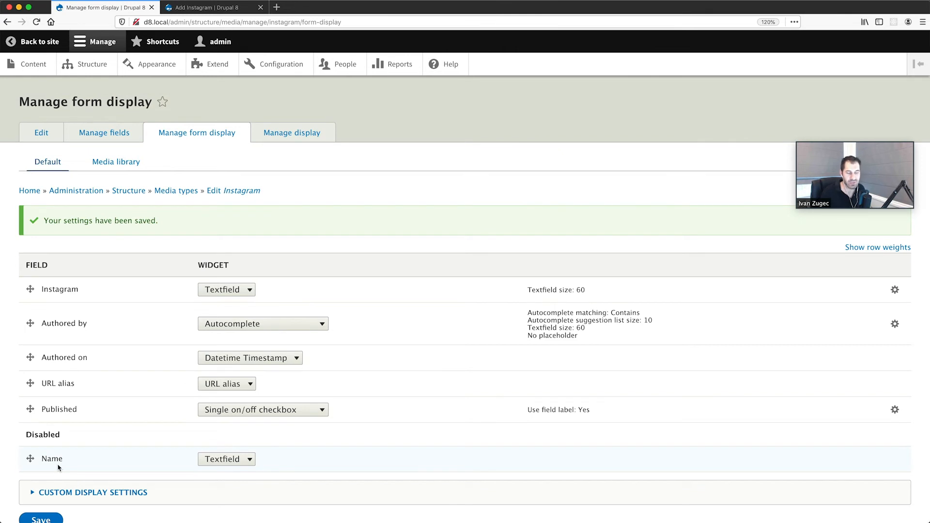
{"action": "left_click", "coordinate": [217, 12]}
{"action": "left_click", "coordinate": [220, 22]}
{"action": "key", "text": "Return"}
{"action": "left_click", "coordinate": [103, 163]}
{"action": "type", "text": "https://www.instagram.com/p/K-v9g/"}
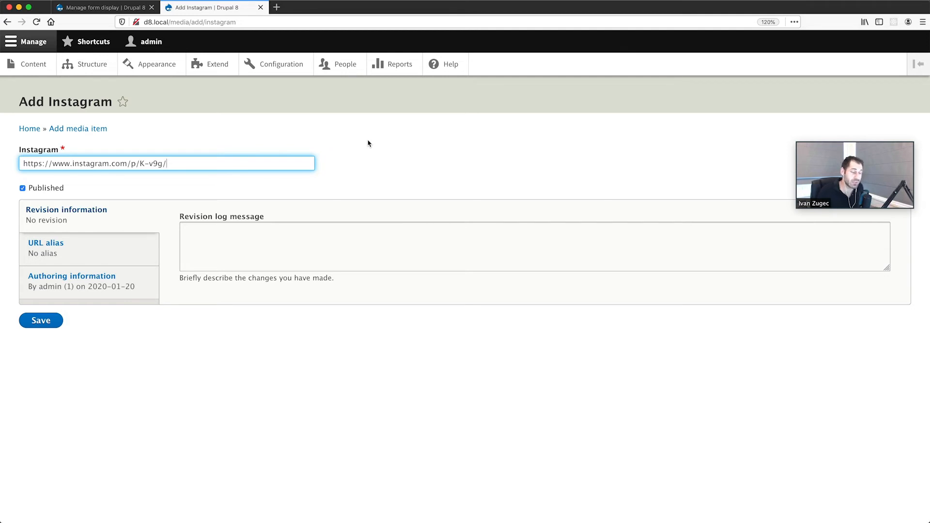
{"action": "left_click", "coordinate": [362, 160]}
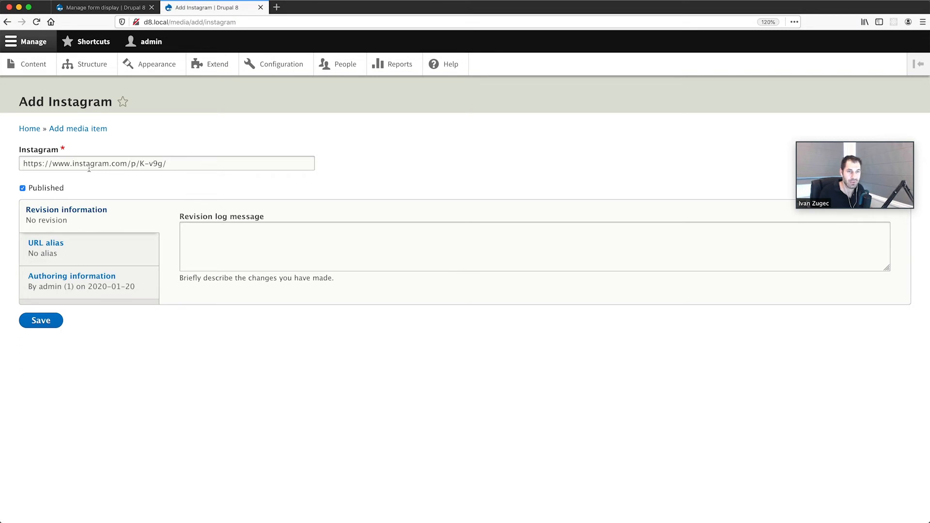
{"action": "left_click", "coordinate": [32, 324]}
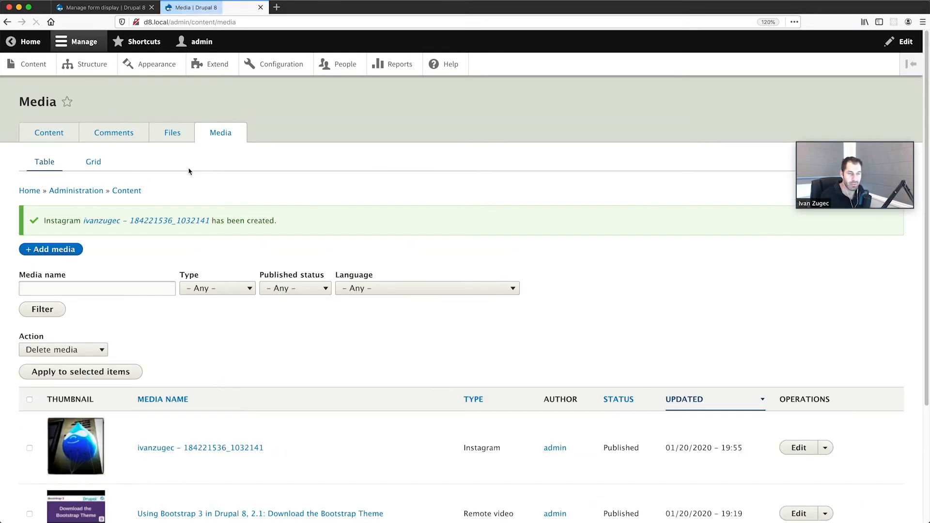
- Examine the new Instagram item's thumbnail and name in the media list, and check the URL stored in its edit form
{"action": "scroll", "coordinate": [177, 328], "scroll_direction": "down", "scroll_amount": 3}
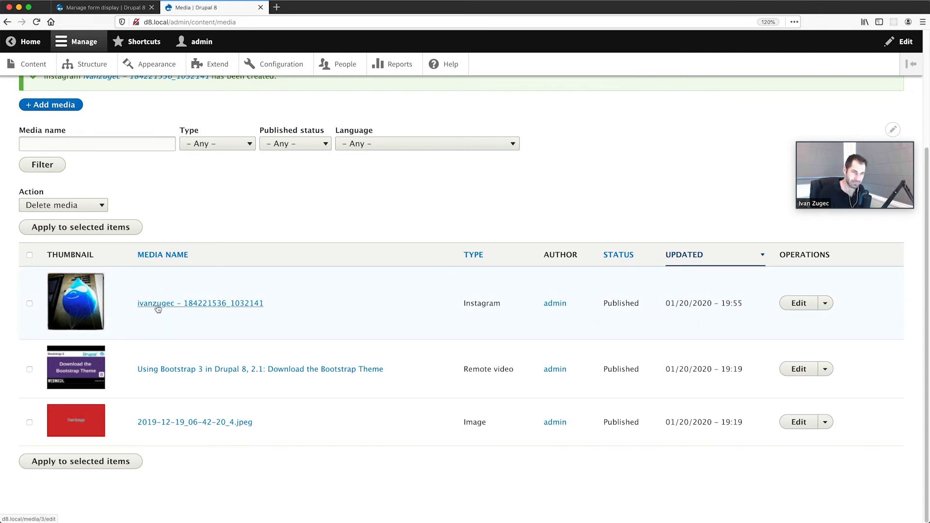
{"action": "left_click", "coordinate": [800, 304]}
{"action": "left_click", "coordinate": [187, 193]}
{"action": "key", "text": "super+a"}
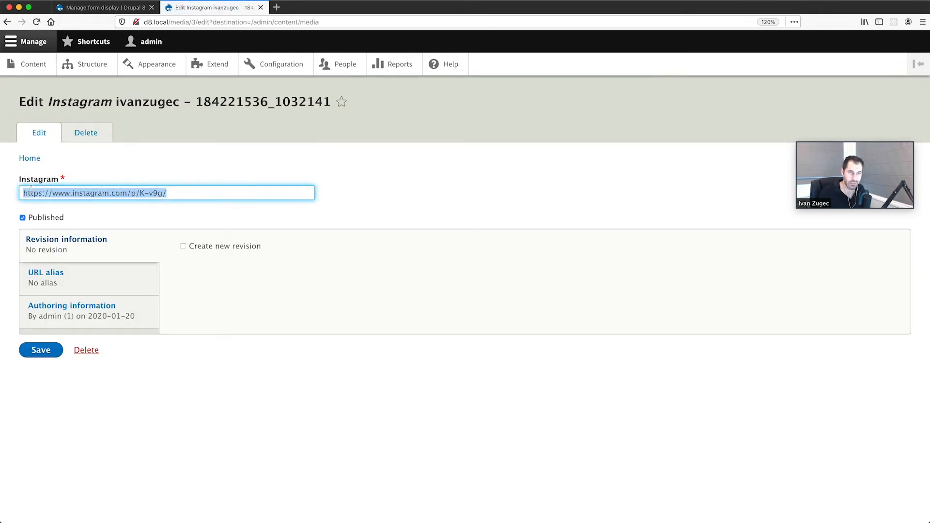
{"action": "left_click", "coordinate": [9, 23]}
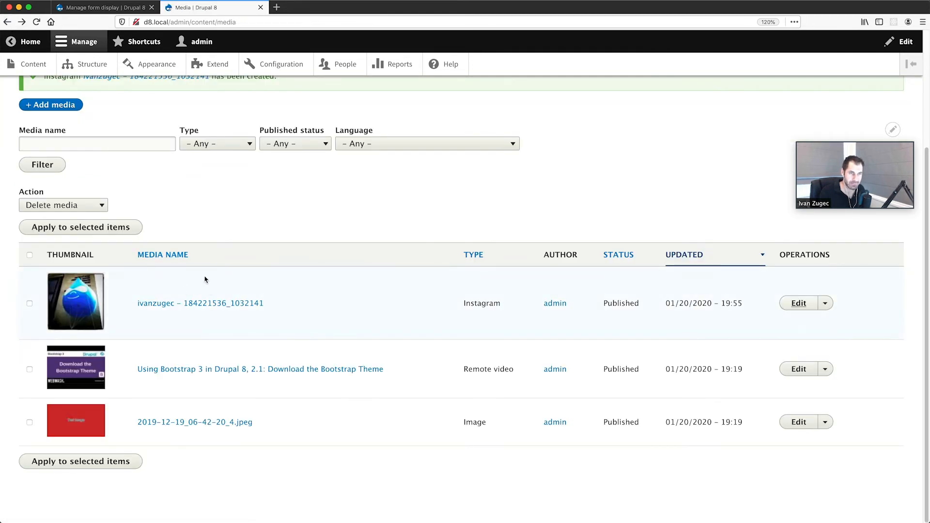
{"action": "scroll", "coordinate": [205, 279], "scroll_direction": "up", "scroll_amount": 2}
{"action": "scroll", "coordinate": [209, 280], "scroll_direction": "down", "scroll_amount": 2}
{"action": "left_click", "coordinate": [106, 10]}
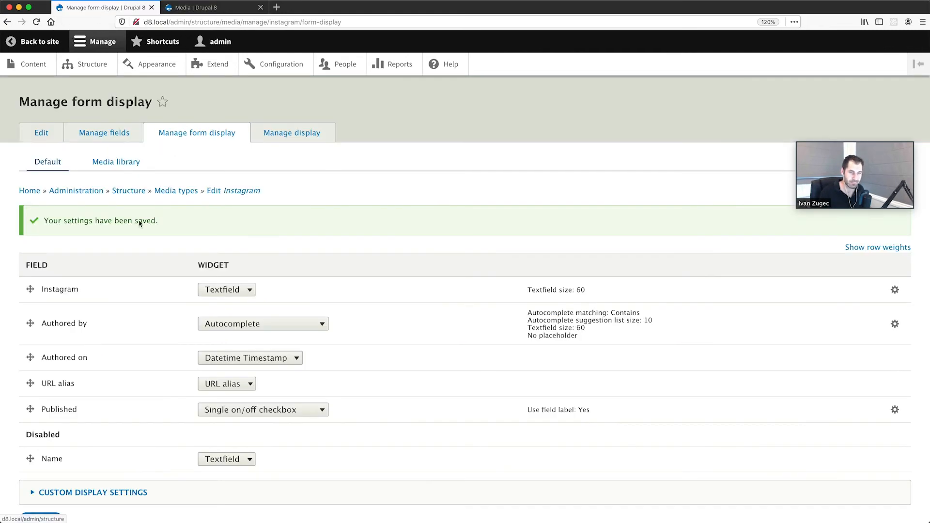
{"action": "left_click", "coordinate": [185, 13]}
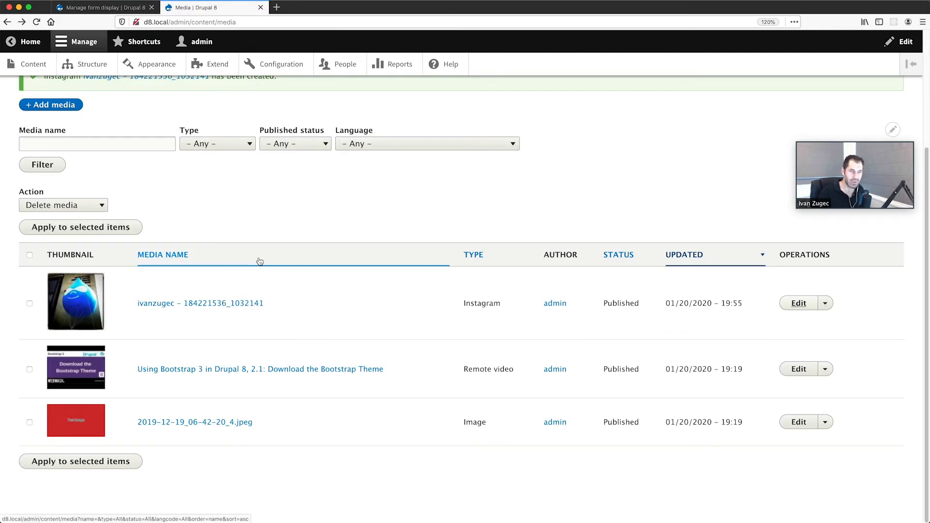
- Open the Test page for editing and add an empty paragraph after the second paragraph of the body
{"action": "scroll", "coordinate": [253, 252], "scroll_direction": "up", "scroll_amount": 3}
{"action": "left_click", "coordinate": [36, 72]}
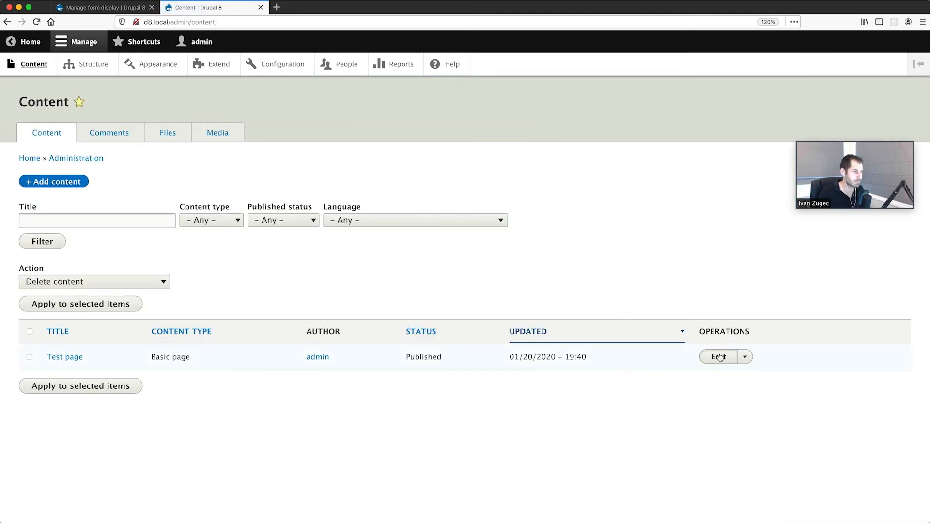
{"action": "left_click", "coordinate": [719, 357]}
{"action": "scroll", "coordinate": [166, 368], "scroll_direction": "down", "scroll_amount": 2}
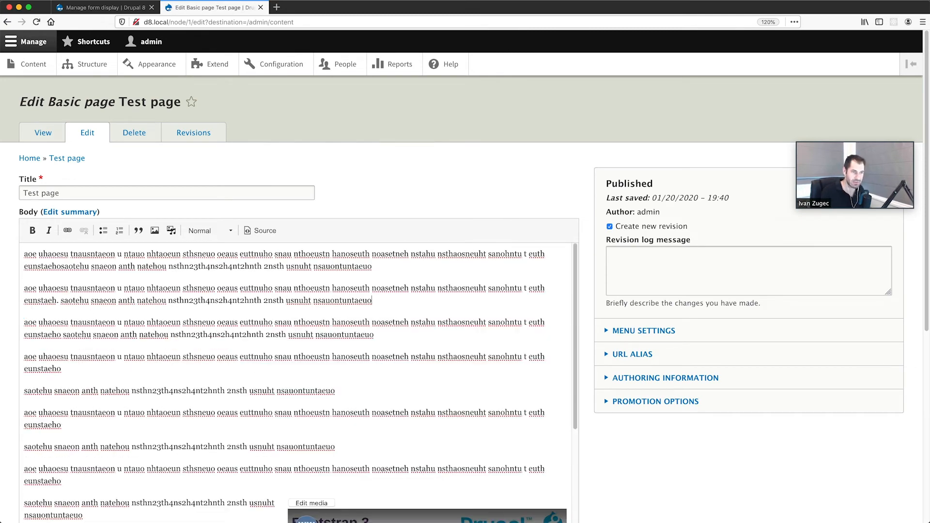
{"action": "key", "text": "Return"}
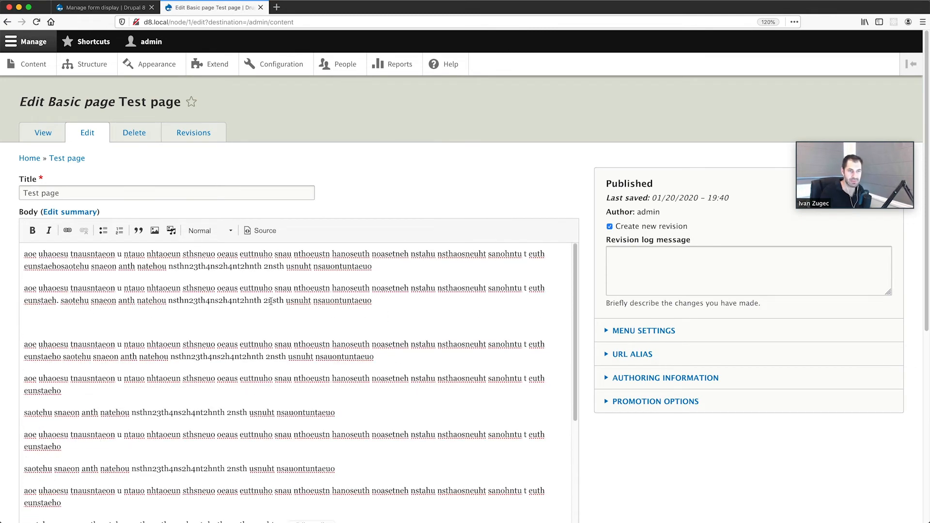
- Insert the existing Instagram item from the media library at the empty body paragraph and save the page
{"action": "left_click", "coordinate": [172, 231]}
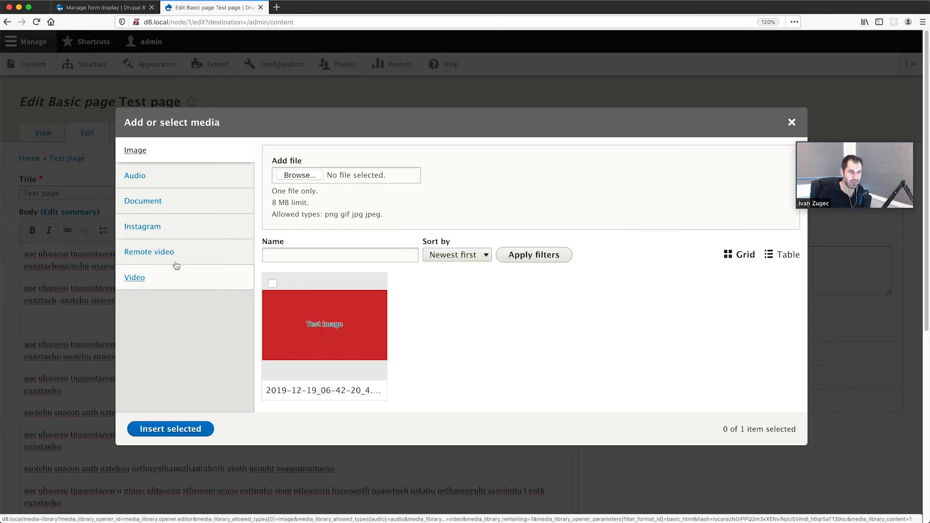
{"action": "left_click", "coordinate": [185, 226]}
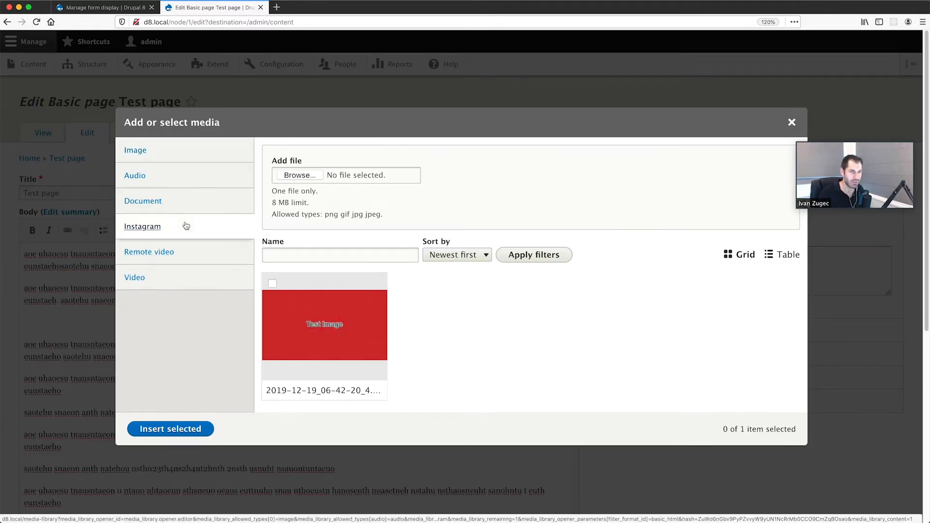
{"action": "left_click", "coordinate": [310, 291]}
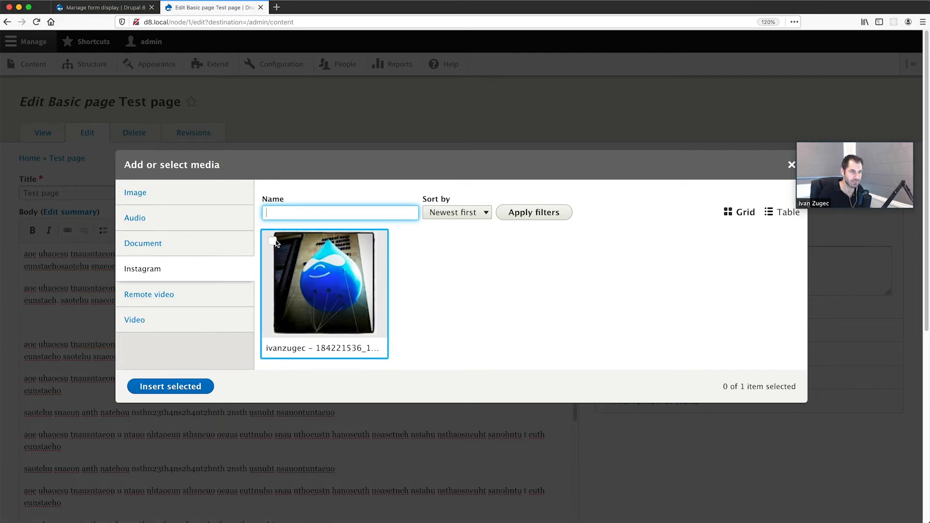
{"action": "left_click", "coordinate": [170, 388]}
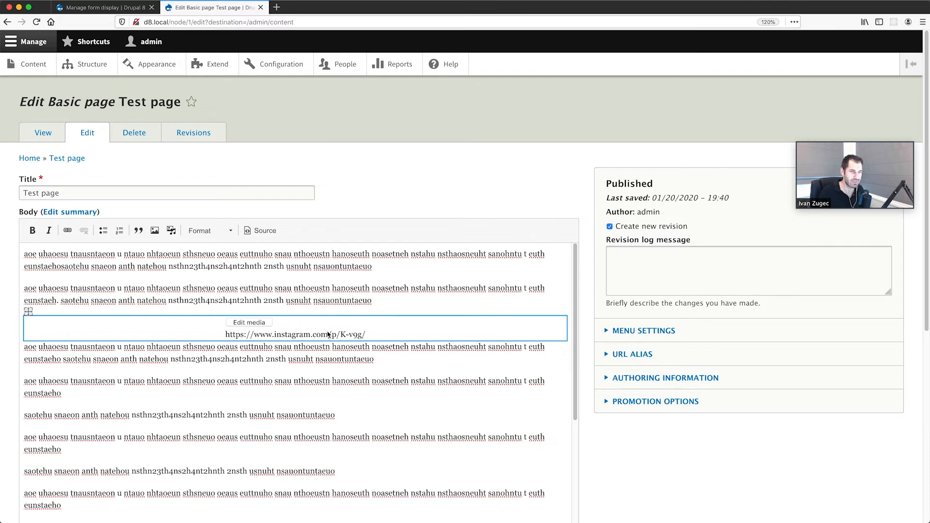
{"action": "scroll", "coordinate": [371, 336], "scroll_direction": "down", "scroll_amount": 10}
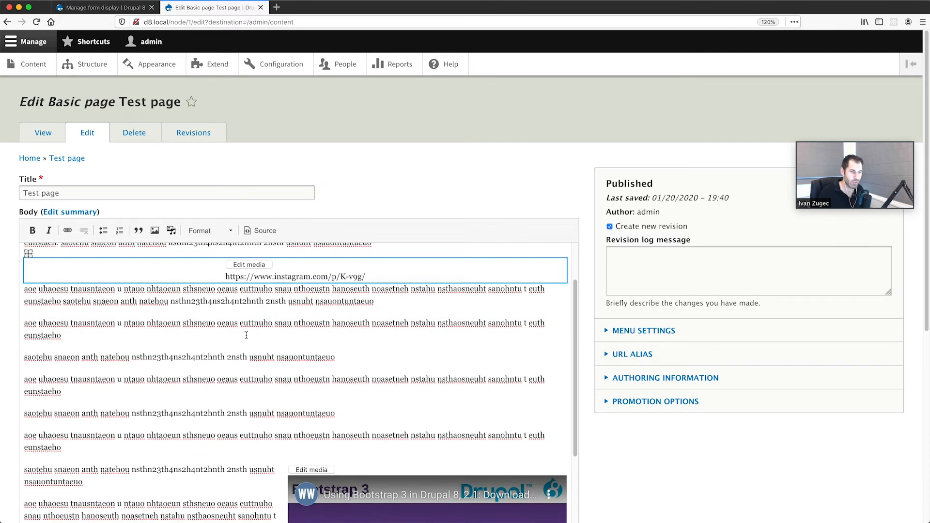
{"action": "left_click", "coordinate": [41, 461]}
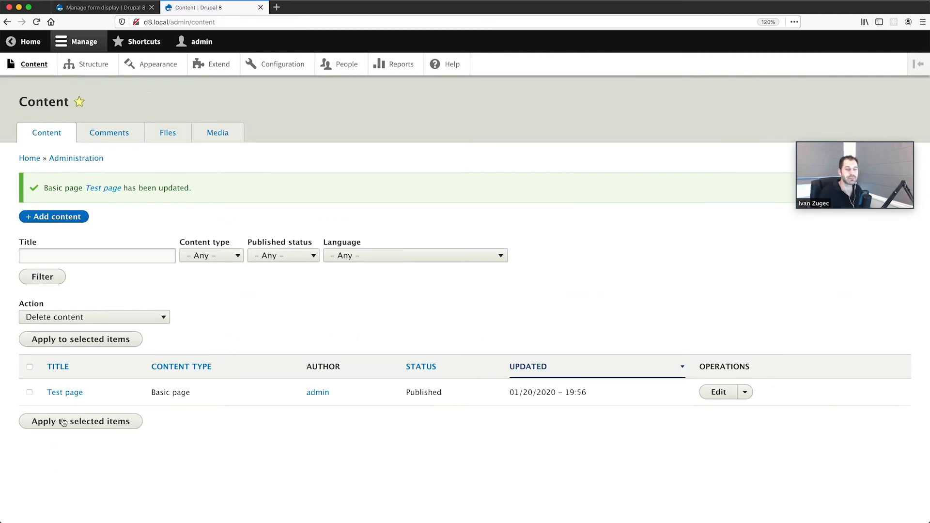
- View the published Test page and inspect how the embedded Instagram item is rendered in the body
{"action": "left_click", "coordinate": [69, 393]}
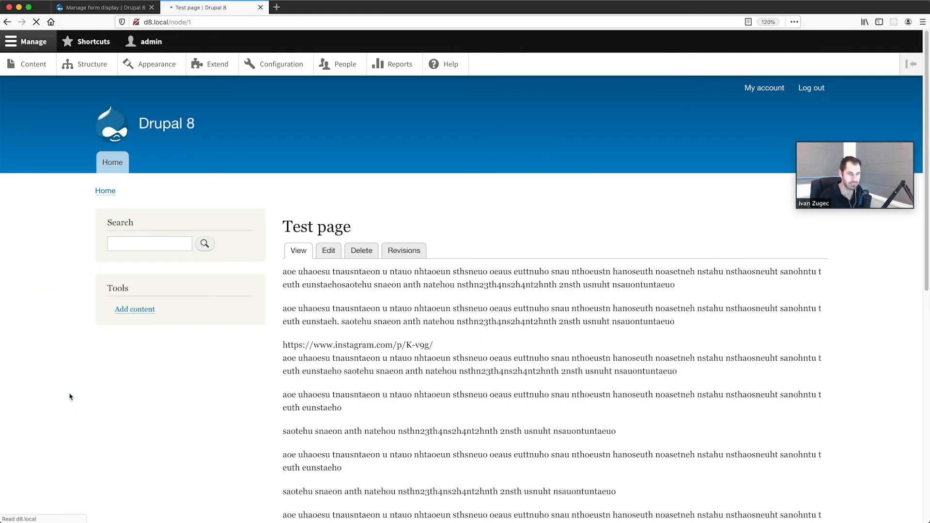
{"action": "scroll", "coordinate": [104, 369], "scroll_direction": "down", "scroll_amount": 5}
{"action": "scroll", "coordinate": [438, 235], "scroll_direction": "up", "scroll_amount": 2}
{"action": "left_click_drag", "start_coordinate": [431, 167], "coordinate": [283, 166]}
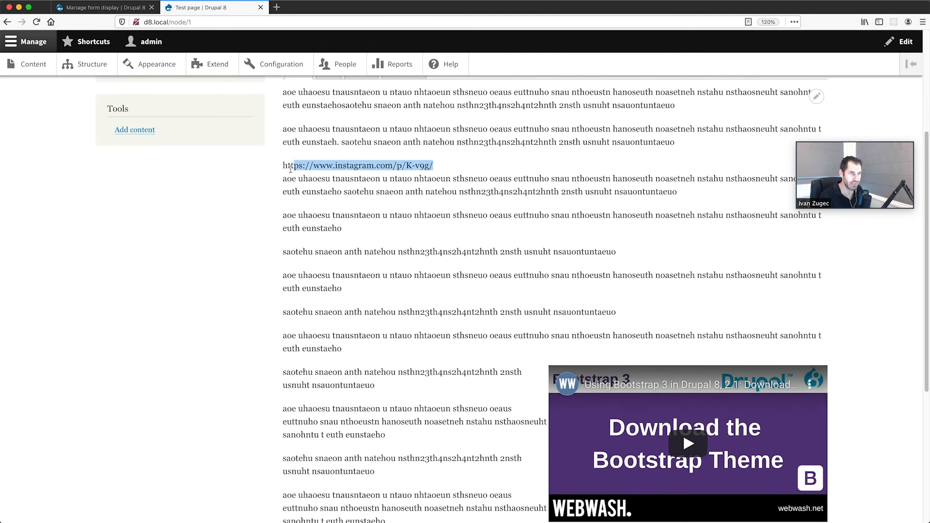
{"action": "left_click", "coordinate": [297, 152]}
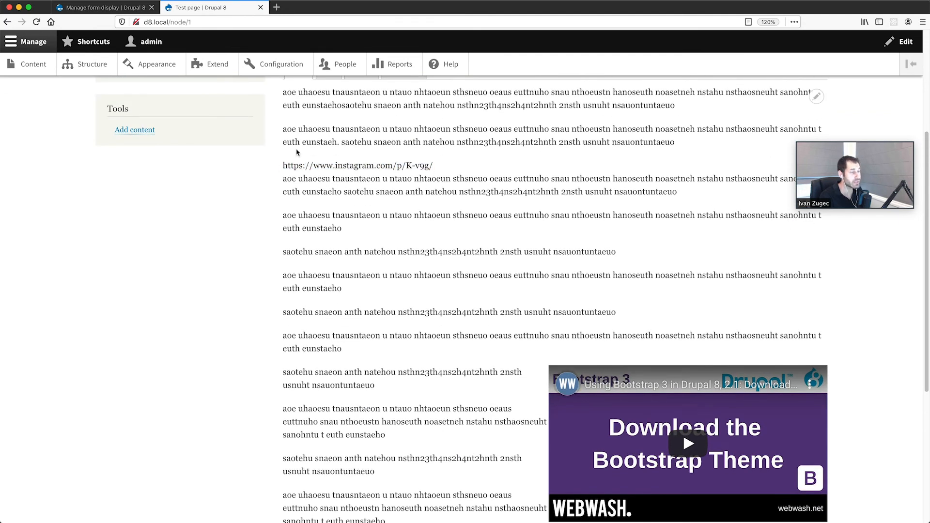
- In the Instagram media type's display settings, set the Instagram field's format to Instagram embed and save
{"action": "left_click", "coordinate": [71, 8]}
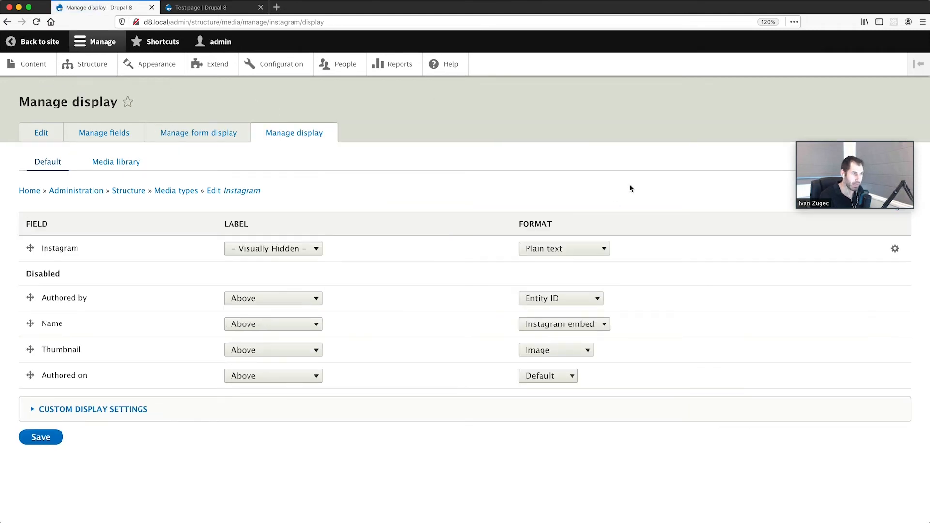
{"action": "left_click", "coordinate": [530, 248]}
{"action": "left_click", "coordinate": [533, 238]}
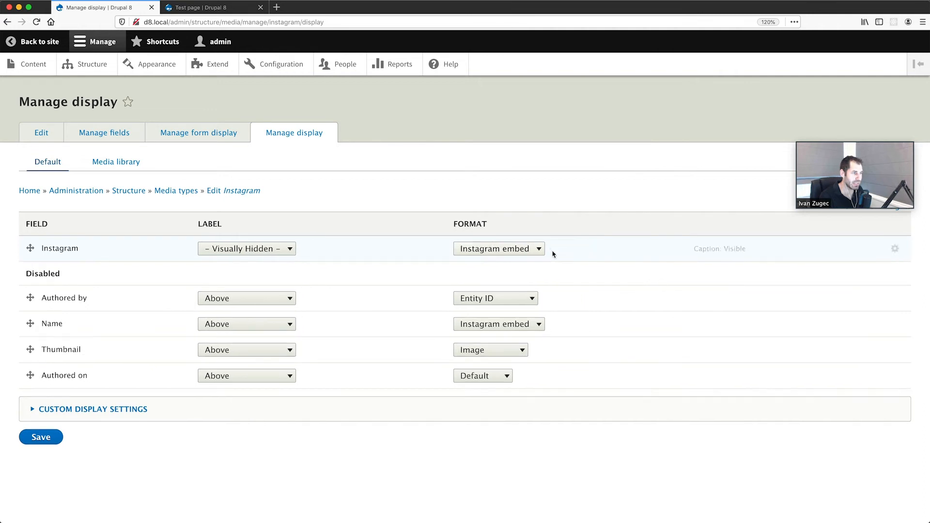
{"action": "left_click", "coordinate": [28, 440]}
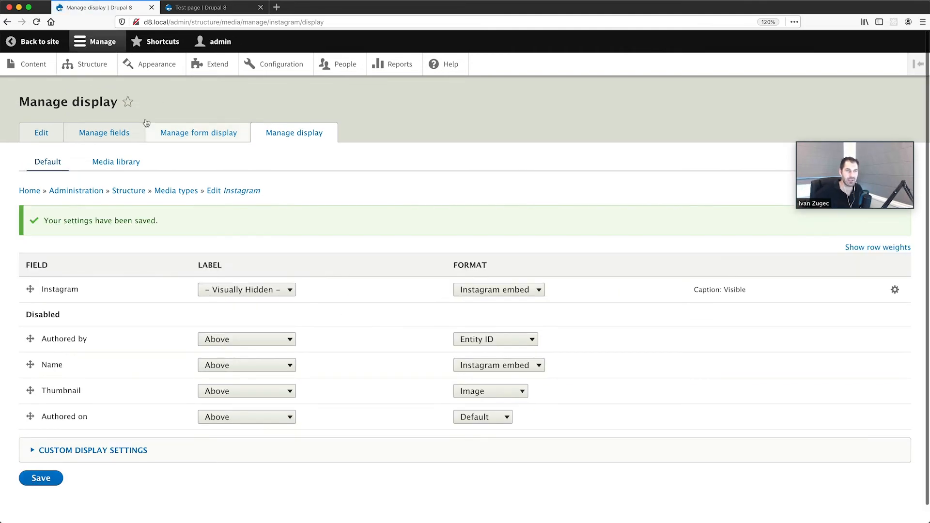
- Reload the published Test page and examine the rendering of the embedded Instagram post
{"action": "left_click", "coordinate": [199, 8]}
{"action": "left_click", "coordinate": [199, 18]}
{"action": "key", "text": "Return"}
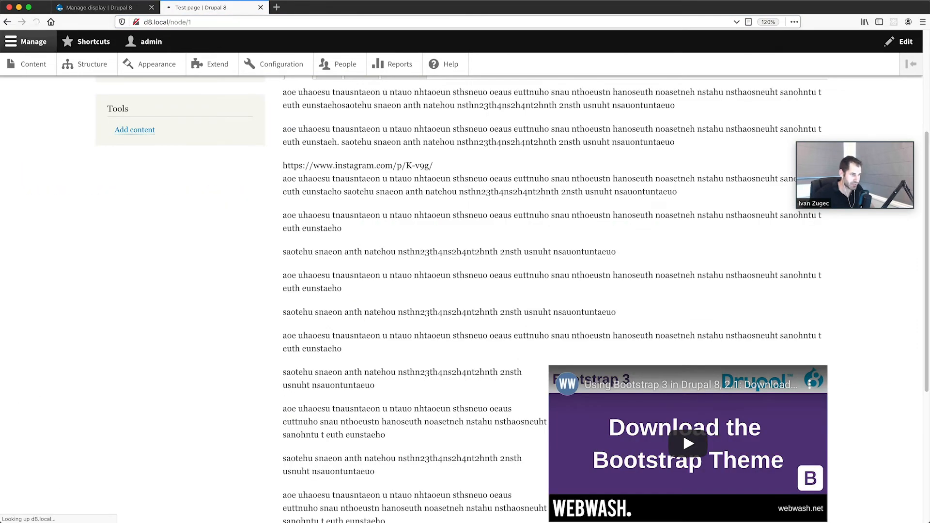
{"action": "scroll", "coordinate": [197, 255], "scroll_direction": "down", "scroll_amount": 5}
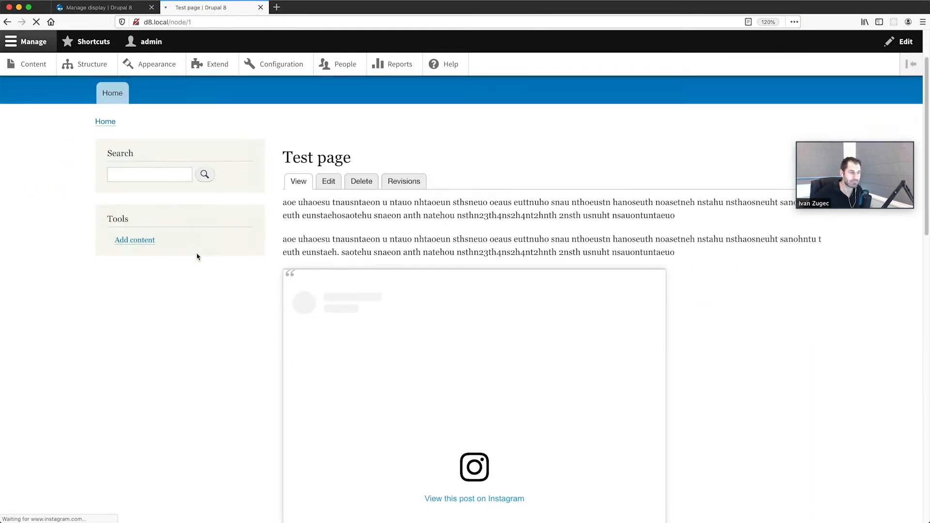
{"action": "scroll", "coordinate": [193, 256], "scroll_direction": "down", "scroll_amount": 1}
{"action": "scroll", "coordinate": [193, 256], "scroll_direction": "up", "scroll_amount": 2}
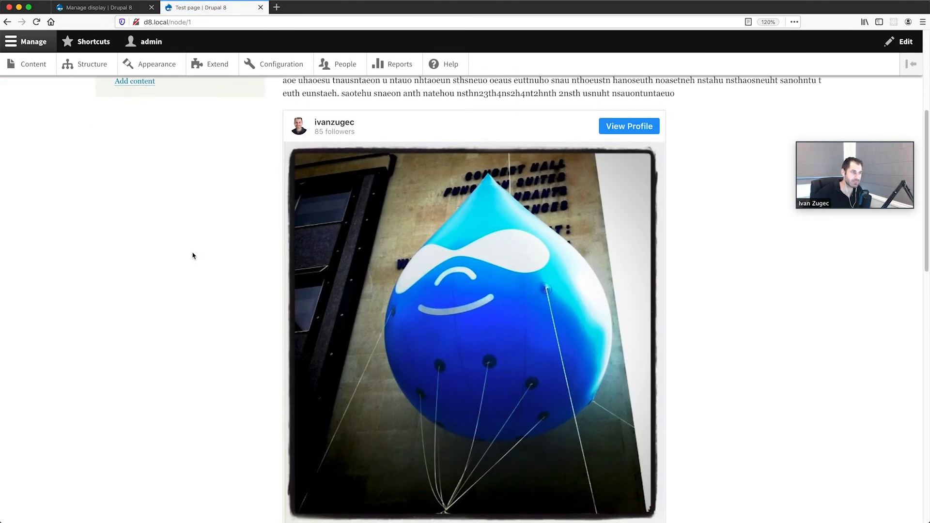
{"action": "scroll", "coordinate": [193, 255], "scroll_direction": "down", "scroll_amount": 4}
{"action": "scroll", "coordinate": [210, 268], "scroll_direction": "up", "scroll_amount": 4}
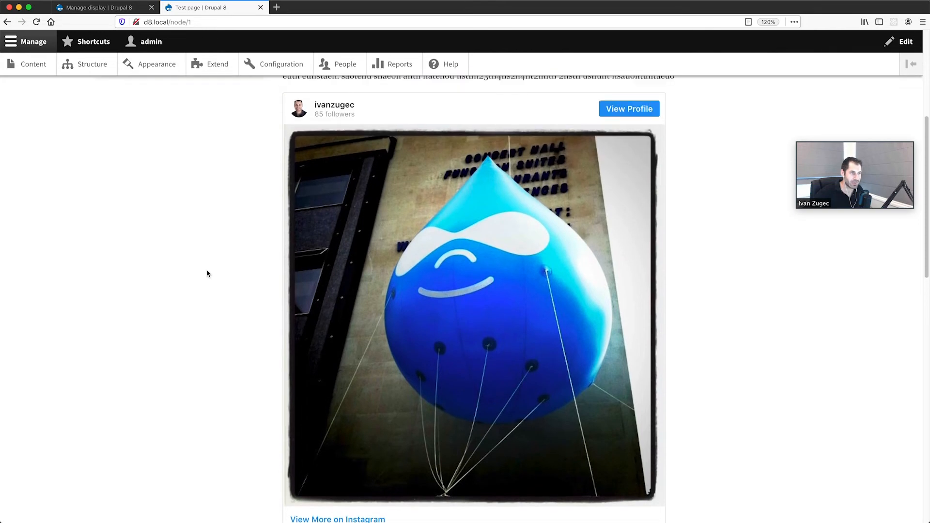
{"action": "scroll", "coordinate": [335, 119], "scroll_direction": "up", "scroll_amount": 2}
- Check how the Instagram post is previewed in the Test page's body editor, and return to the page view
{"action": "left_click", "coordinate": [332, 100]}
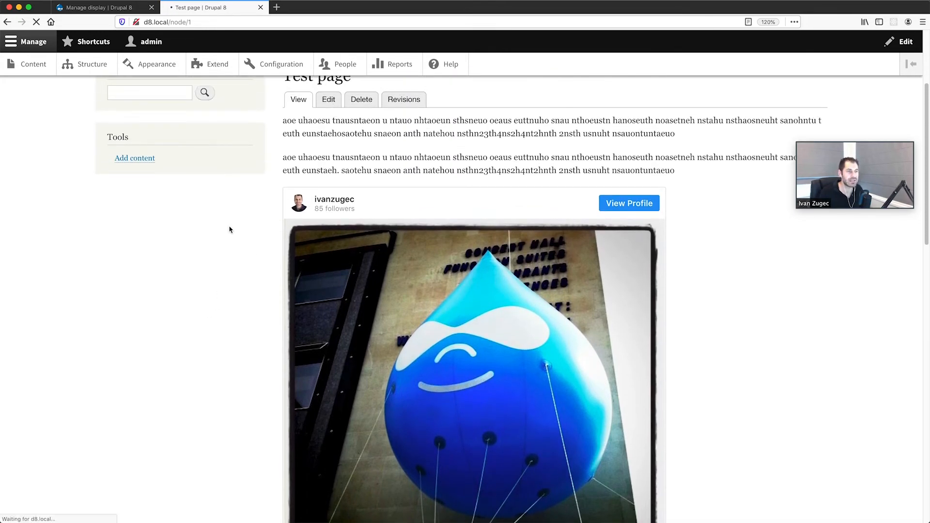
{"action": "scroll", "coordinate": [179, 364], "scroll_direction": "down", "scroll_amount": 7}
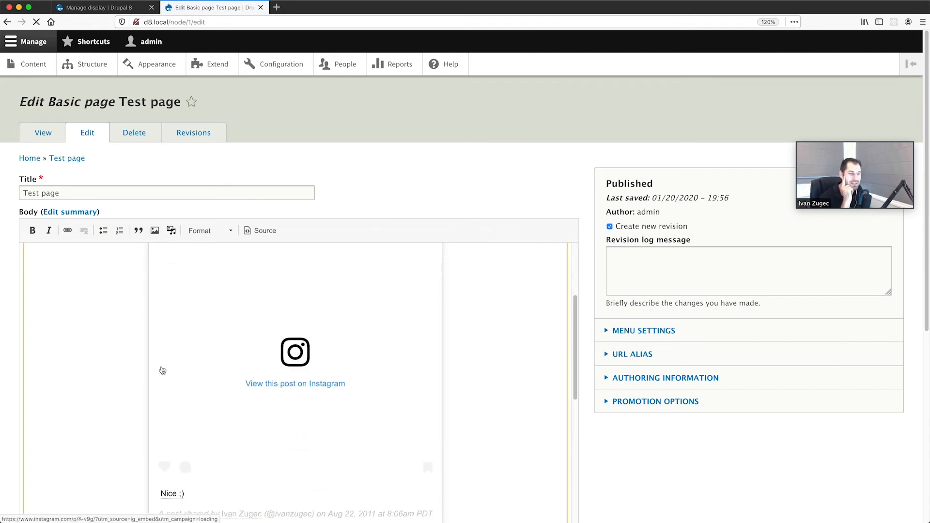
{"action": "scroll", "coordinate": [148, 383], "scroll_direction": "up", "scroll_amount": 1}
{"action": "scroll", "coordinate": [148, 383], "scroll_direction": "up", "scroll_amount": 1}
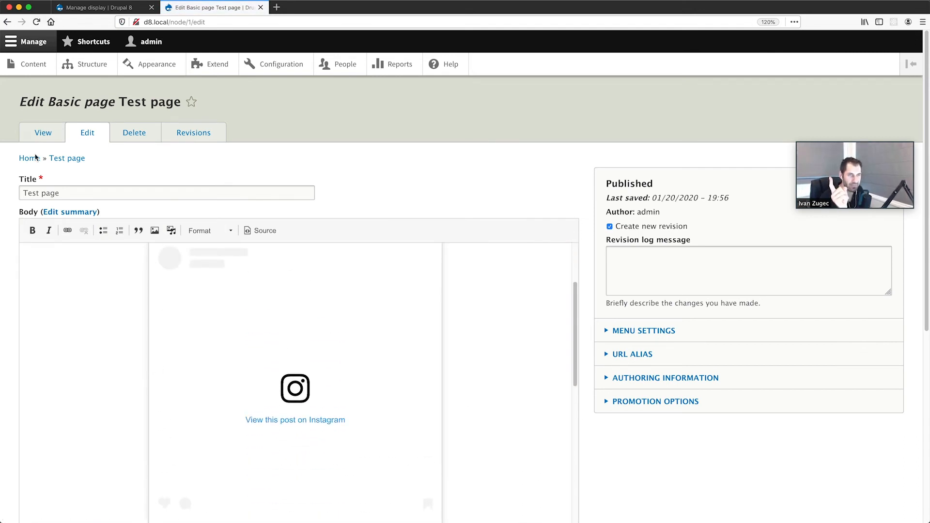
{"action": "left_click", "coordinate": [47, 131]}
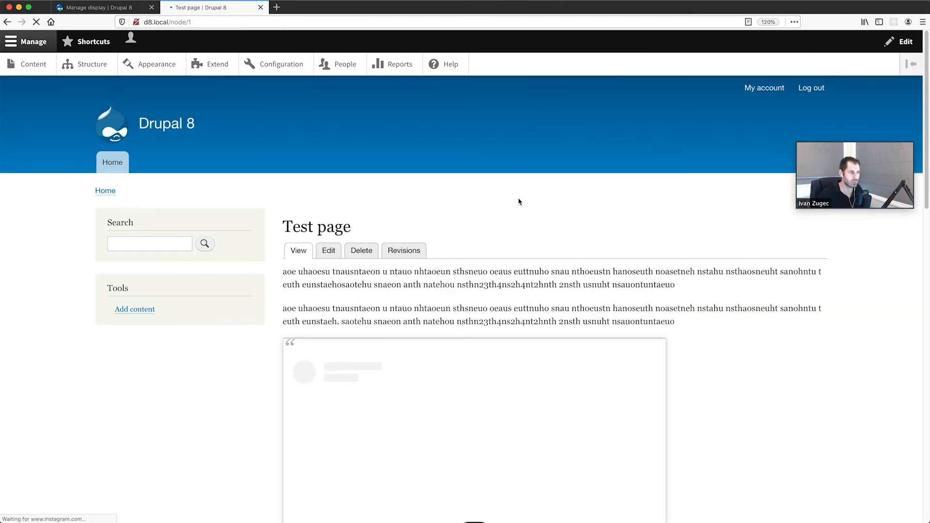
- Inspect the HTML markup of the embedded Instagram post on the published Test page, down to its iframe element
{"action": "key", "text": "alt+super+i"}
{"action": "scroll", "coordinate": [532, 91], "scroll_direction": "down", "scroll_amount": 3}
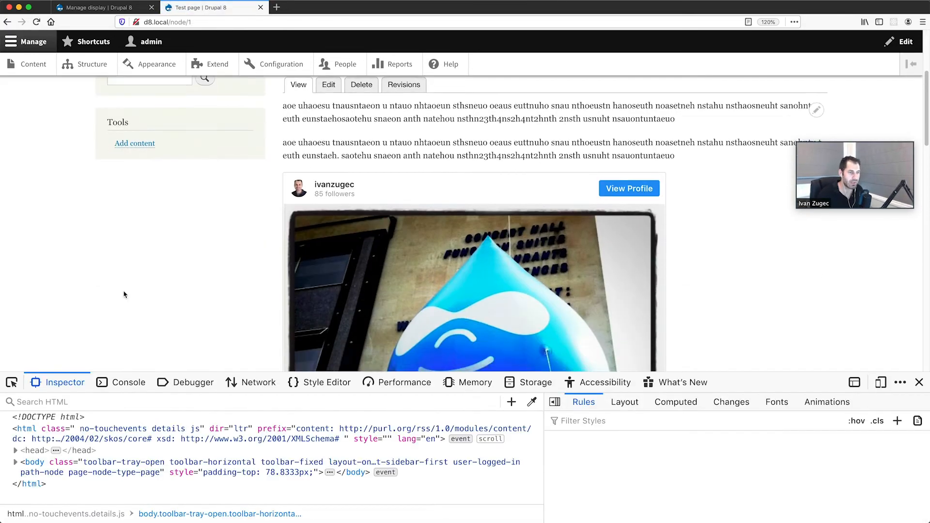
{"action": "left_click", "coordinate": [11, 382]}
{"action": "left_click", "coordinate": [434, 207]}
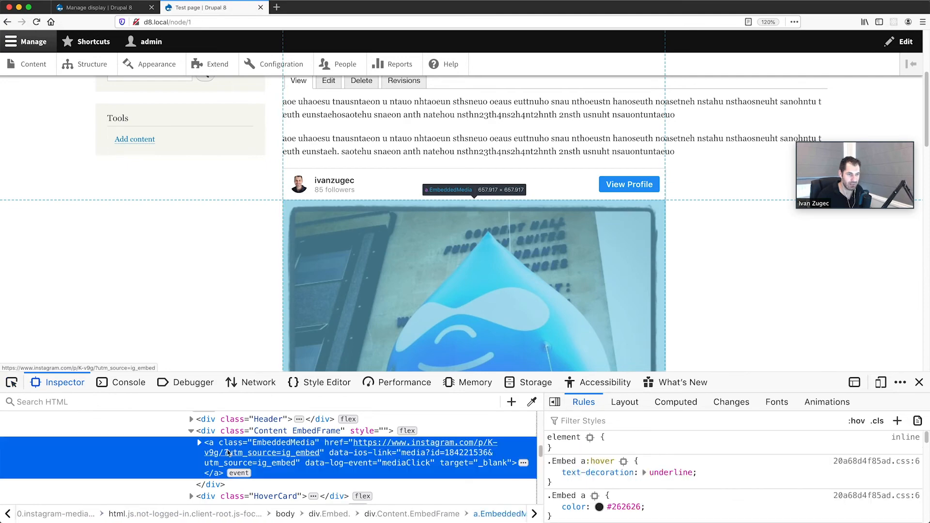
{"action": "left_click_drag", "start_coordinate": [286, 372], "coordinate": [286, 241]}
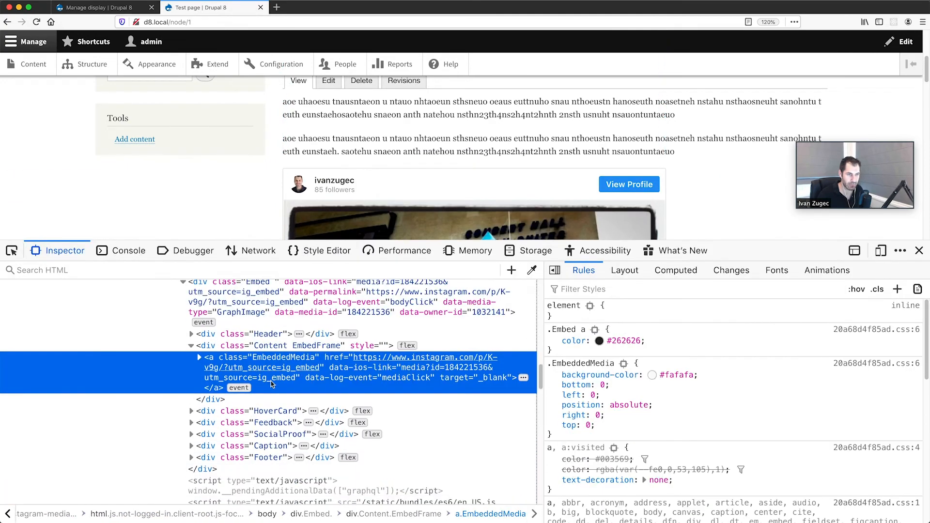
{"action": "scroll", "coordinate": [206, 454], "scroll_direction": "up", "scroll_amount": 5}
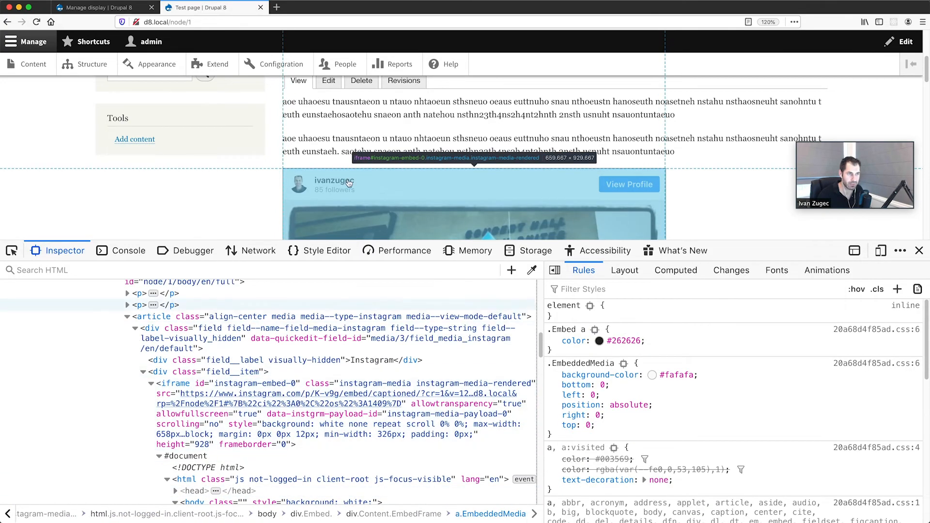
{"action": "left_click", "coordinate": [193, 406]}
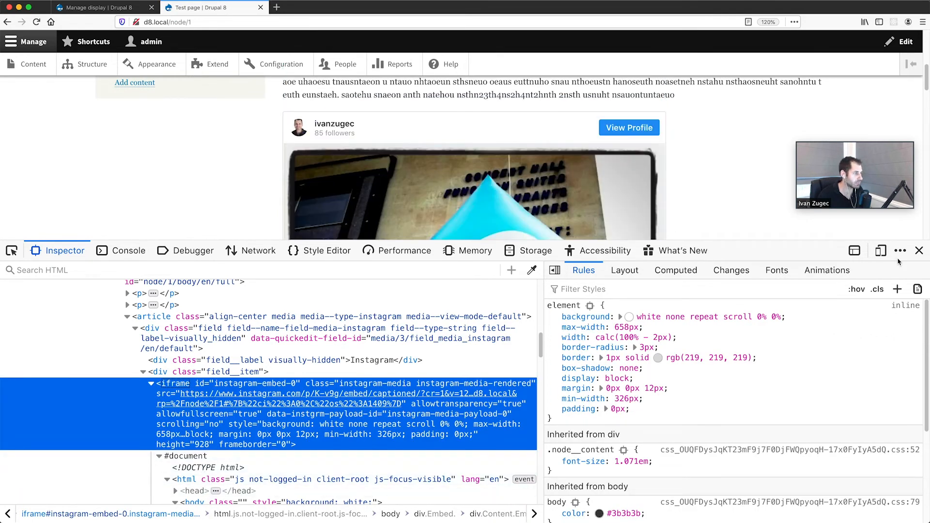
{"action": "left_click", "coordinate": [919, 251]}
- Open the Test page for editing and examine how the Instagram post is previewed in the body editor
{"action": "scroll", "coordinate": [388, 213], "scroll_direction": "up", "scroll_amount": 5}
{"action": "left_click", "coordinate": [328, 208]}
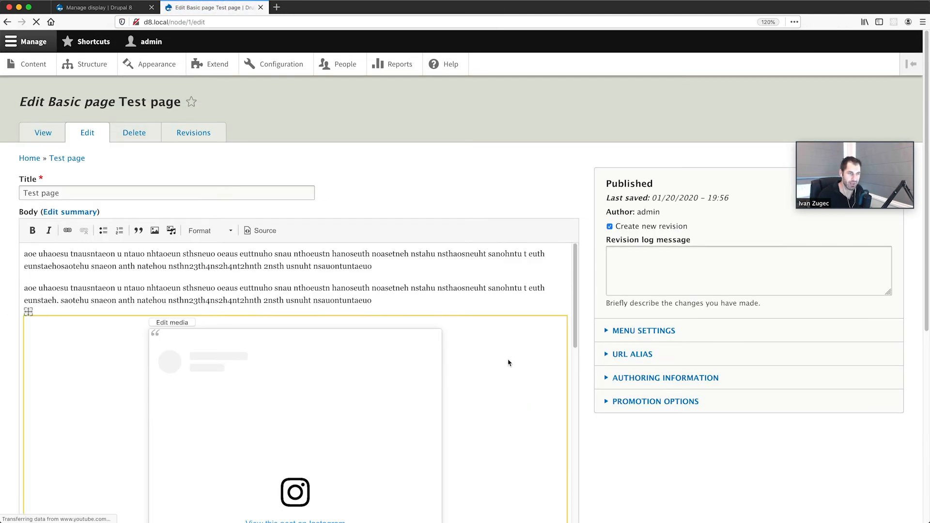
{"action": "scroll", "coordinate": [508, 362], "scroll_direction": "down", "scroll_amount": 3}
{"action": "scroll", "coordinate": [214, 412], "scroll_direction": "down", "scroll_amount": 5}
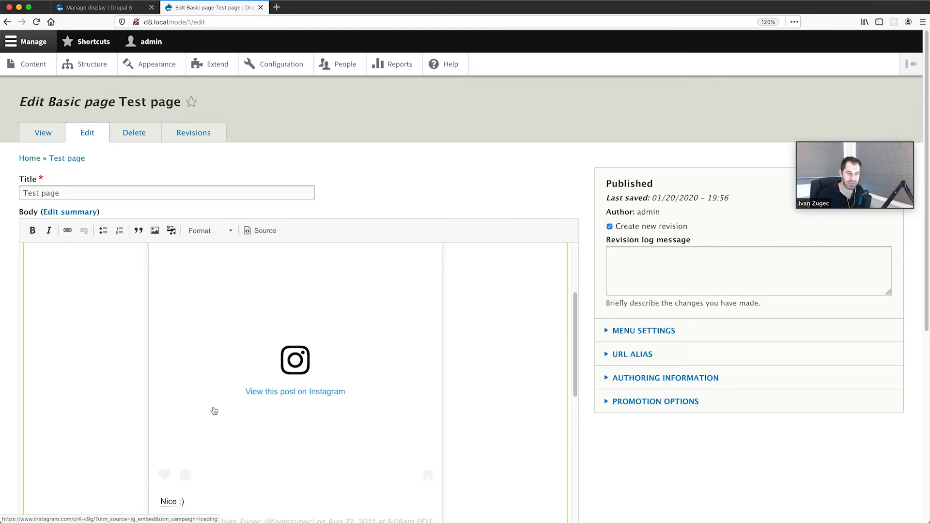
{"action": "scroll", "coordinate": [214, 415], "scroll_direction": "down", "scroll_amount": 5}
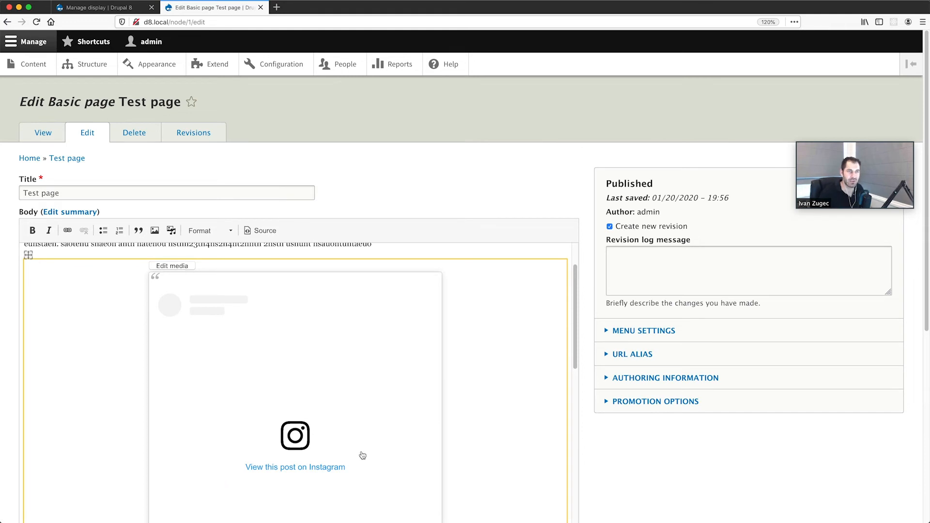
{"action": "scroll", "coordinate": [354, 443], "scroll_direction": "down", "scroll_amount": 3}
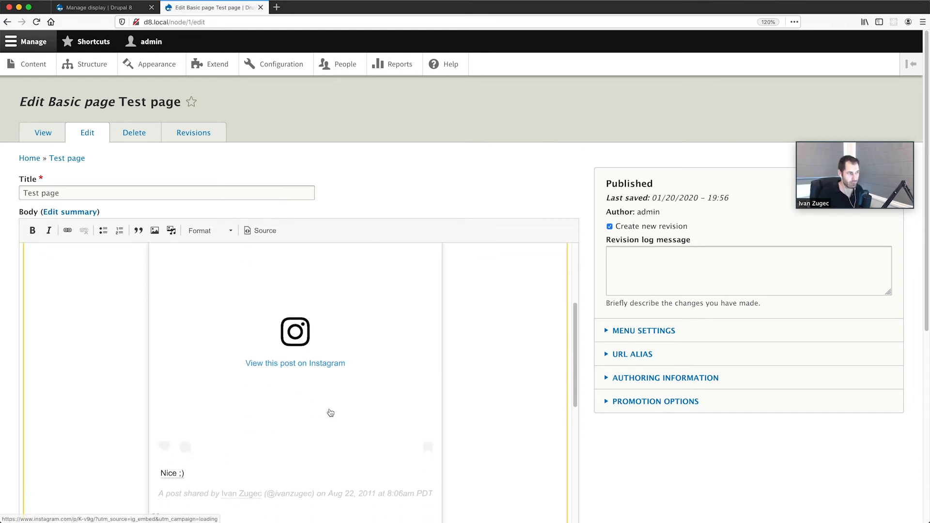
{"action": "scroll", "coordinate": [234, 429], "scroll_direction": "down", "scroll_amount": 1}
{"action": "scroll", "coordinate": [228, 430], "scroll_direction": "up", "scroll_amount": 5}
- Move the embedded Instagram post directly below the first body paragraph and check its preview there
{"action": "left_click_drag", "start_coordinate": [28, 312], "coordinate": [40, 284]}
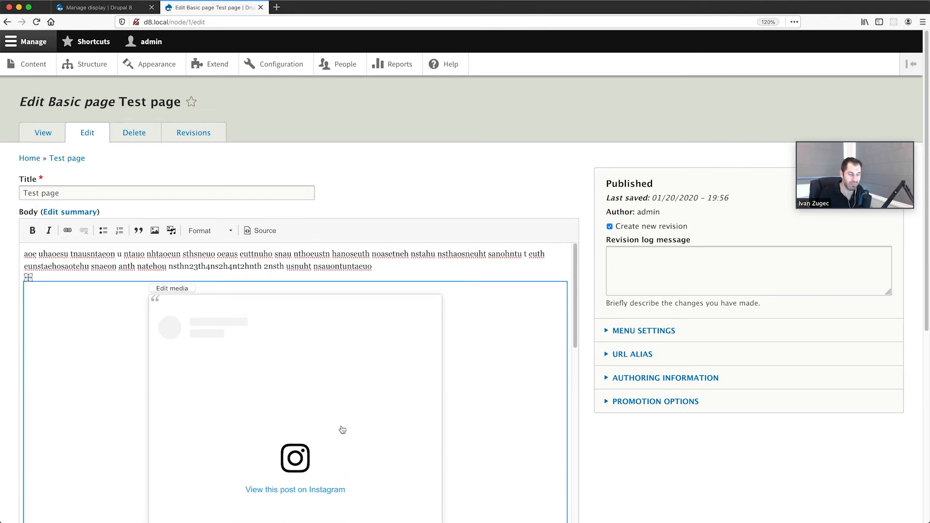
{"action": "scroll", "coordinate": [297, 439], "scroll_direction": "down", "scroll_amount": 4}
{"action": "scroll", "coordinate": [297, 438], "scroll_direction": "up", "scroll_amount": 4}
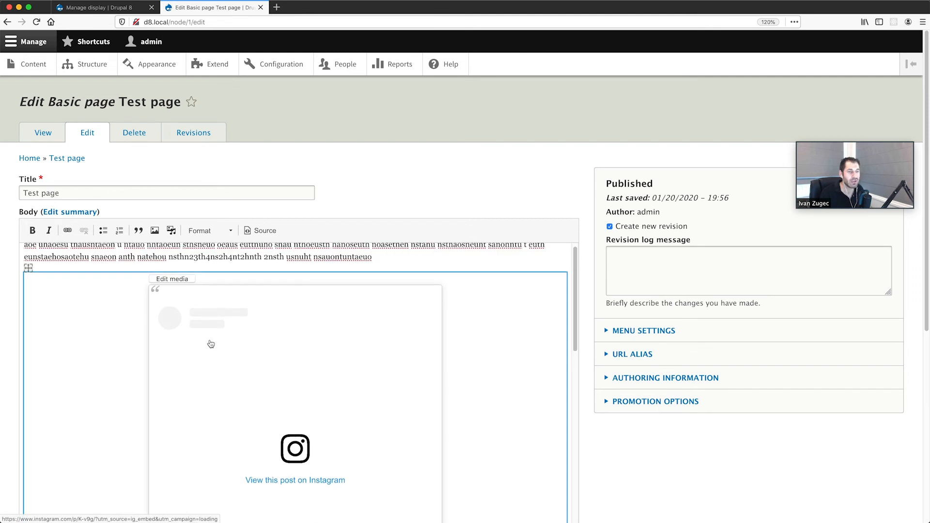
{"action": "scroll", "coordinate": [196, 360], "scroll_direction": "down", "scroll_amount": 1}
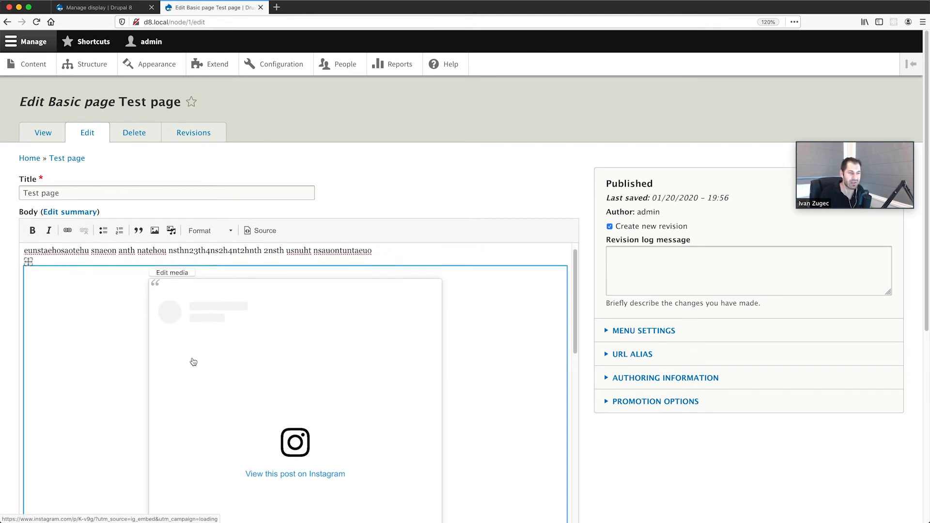
{"action": "scroll", "coordinate": [58, 374], "scroll_direction": "down", "scroll_amount": 2}
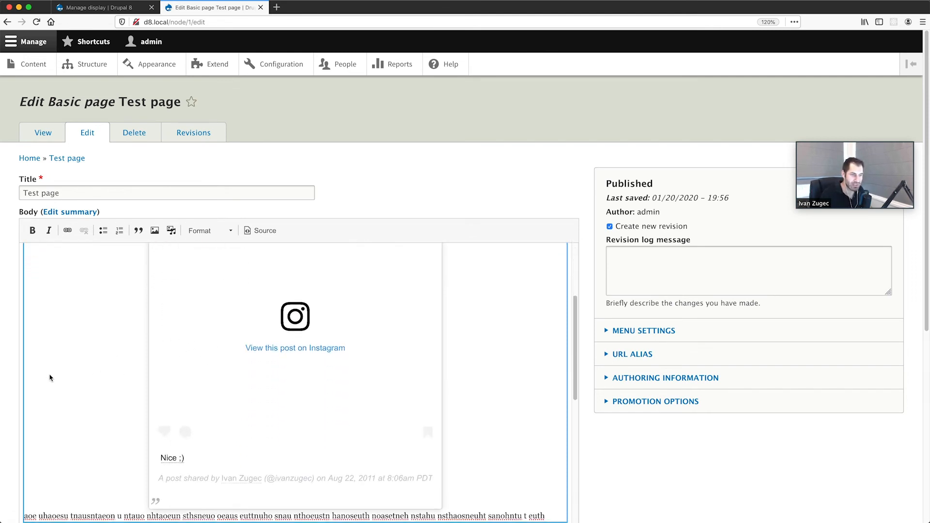
{"action": "scroll", "coordinate": [249, 347], "scroll_direction": "down", "scroll_amount": 1}
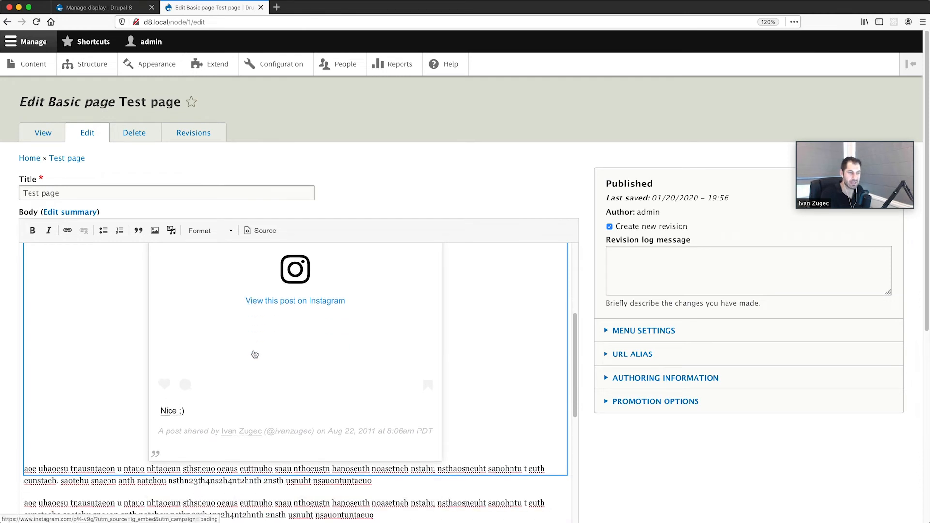
{"action": "left_click", "coordinate": [262, 352]}
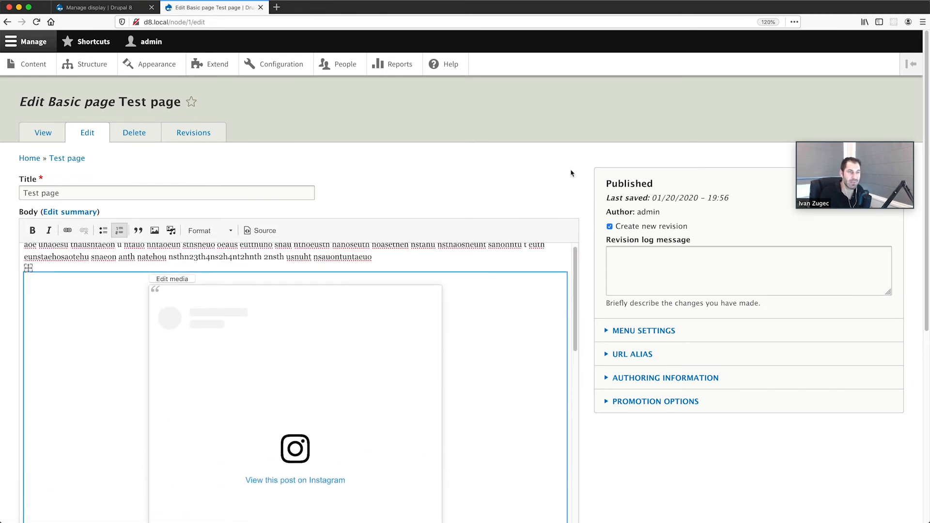
- Move the embedded Instagram post below the third body paragraph
{"action": "scroll", "coordinate": [217, 163], "scroll_direction": "down", "scroll_amount": 4}
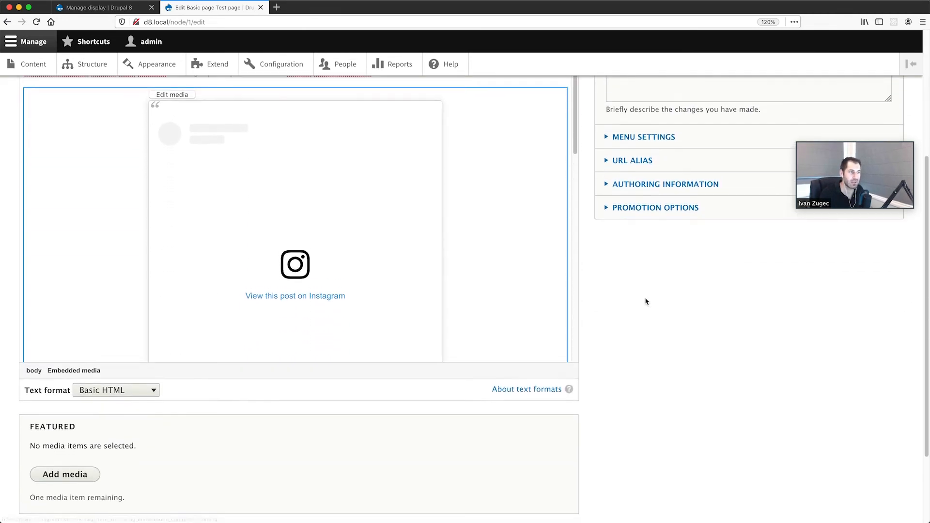
{"action": "scroll", "coordinate": [630, 310], "scroll_direction": "up", "scroll_amount": 1}
{"action": "scroll", "coordinate": [243, 226], "scroll_direction": "down", "scroll_amount": 2}
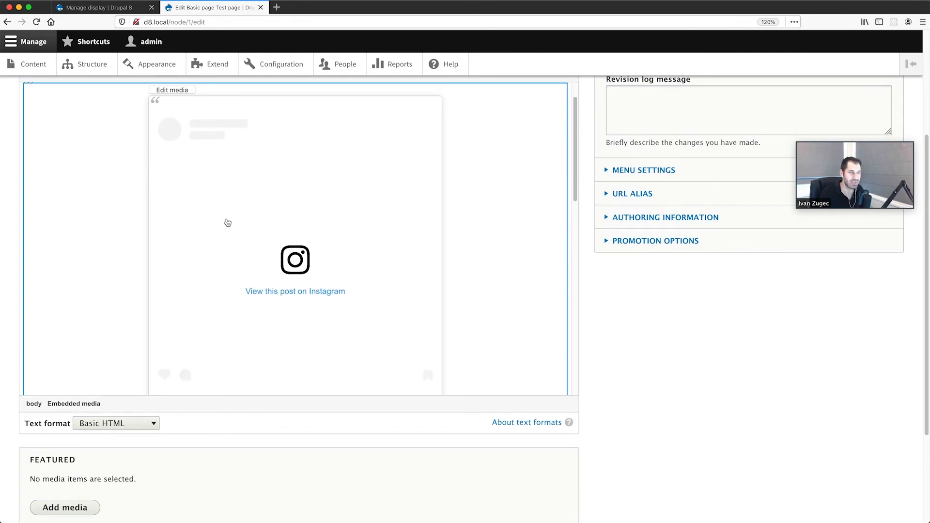
{"action": "scroll", "coordinate": [142, 201], "scroll_direction": "up", "scroll_amount": 1}
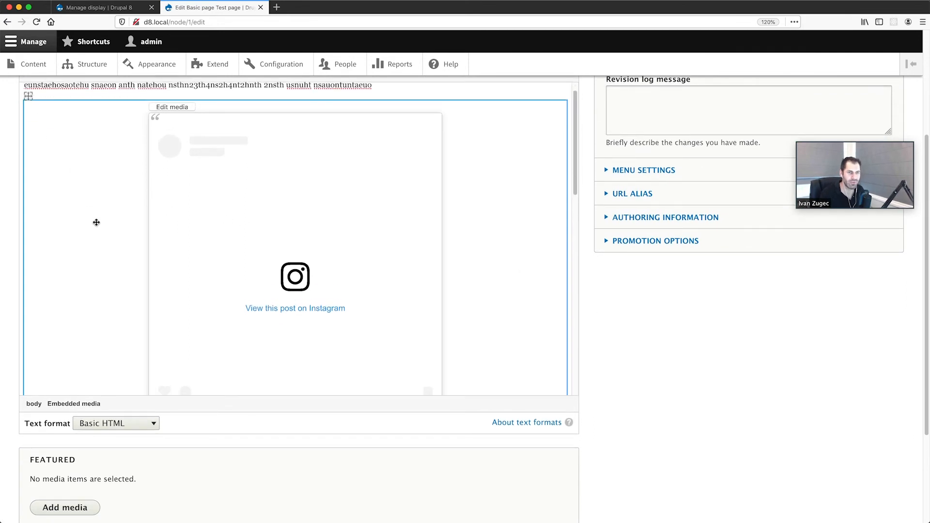
{"action": "scroll", "coordinate": [97, 222], "scroll_direction": "down", "scroll_amount": 5}
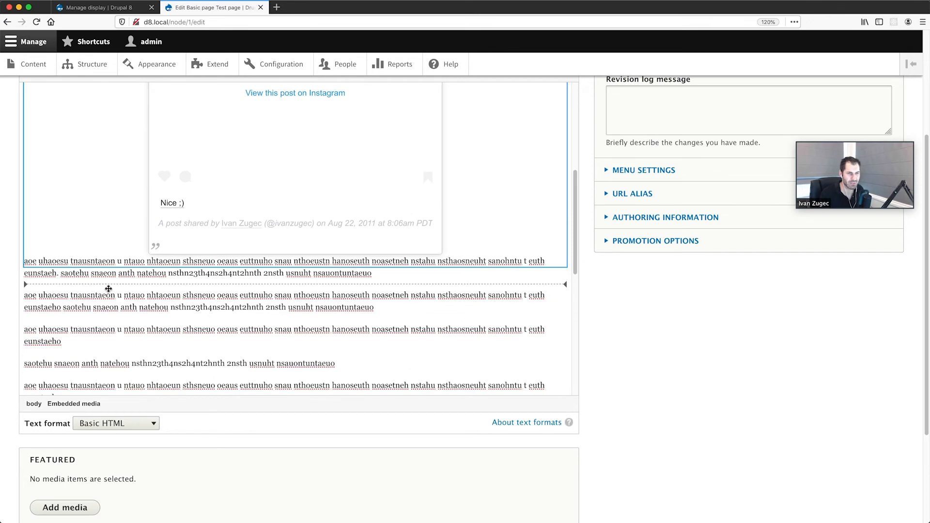
{"action": "left_click_drag", "start_coordinate": [108, 298], "coordinate": [106, 321]}
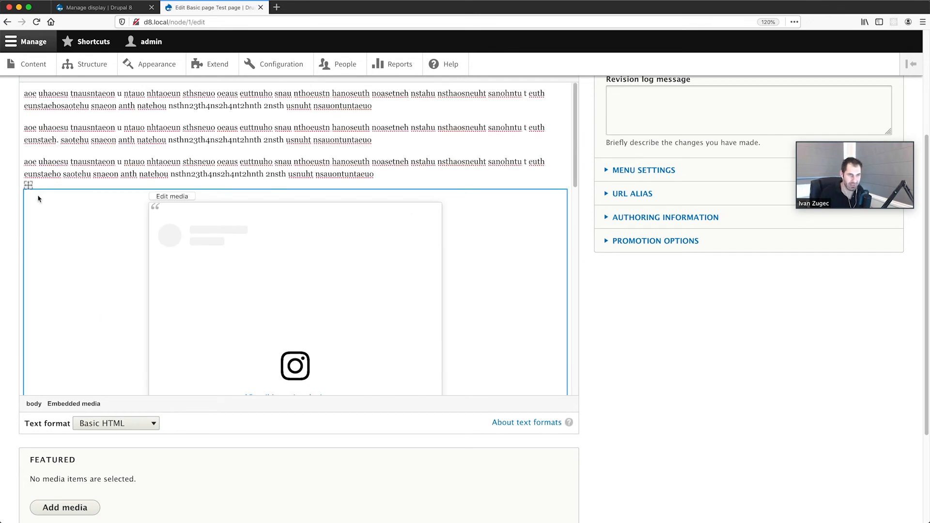
- Move the embedded Instagram post back up to just below the first body paragraph and review the surrounding text
{"action": "scroll", "coordinate": [31, 246], "scroll_direction": "up", "scroll_amount": 2}
{"action": "left_click_drag", "start_coordinate": [28, 242], "coordinate": [61, 180]}
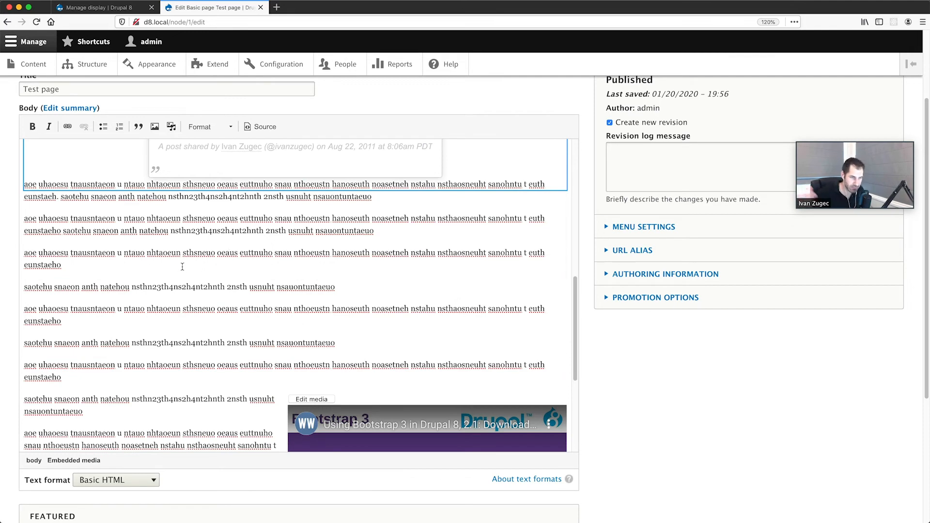
{"action": "scroll", "coordinate": [194, 291], "scroll_direction": "up", "scroll_amount": 5}
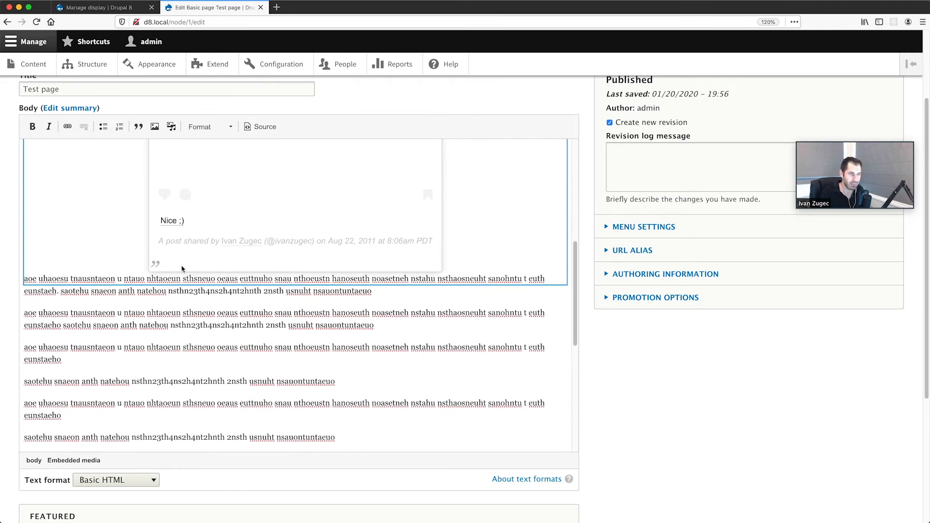
{"action": "scroll", "coordinate": [166, 272], "scroll_direction": "up", "scroll_amount": 3}
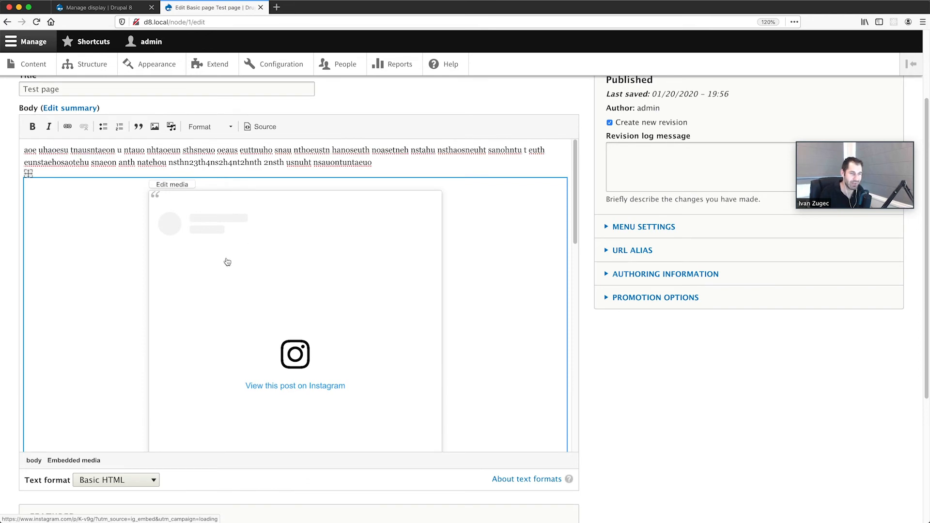
{"action": "scroll", "coordinate": [236, 273], "scroll_direction": "down", "scroll_amount": 10}
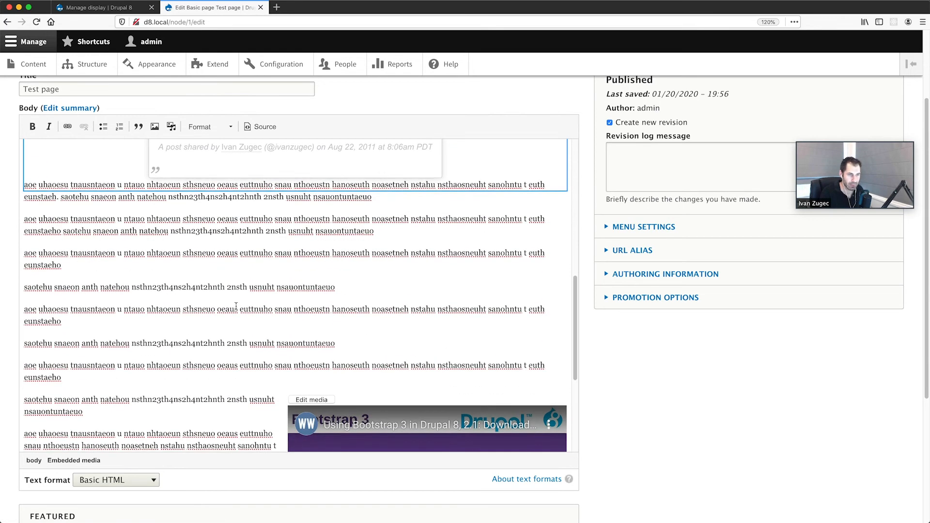
{"action": "scroll", "coordinate": [218, 301], "scroll_direction": "up", "scroll_amount": 10}
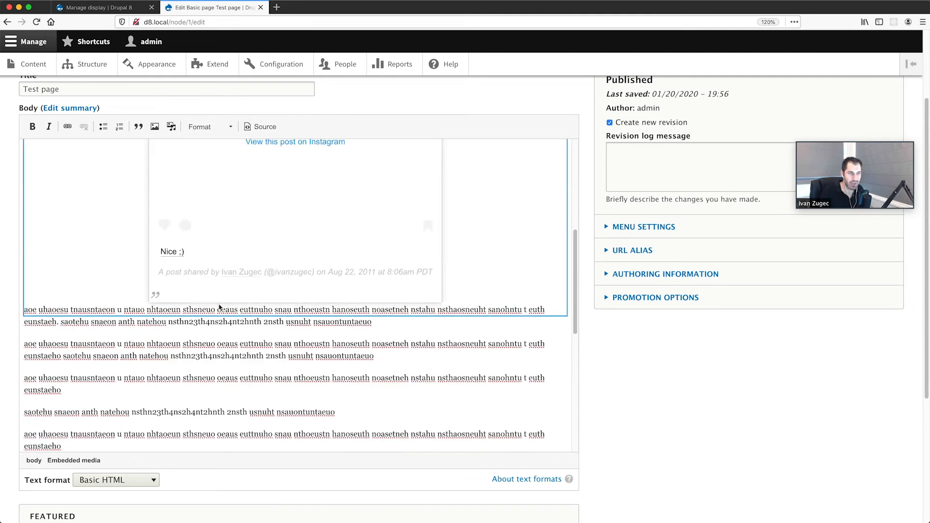
{"action": "scroll", "coordinate": [212, 271], "scroll_direction": "up", "scroll_amount": 3}
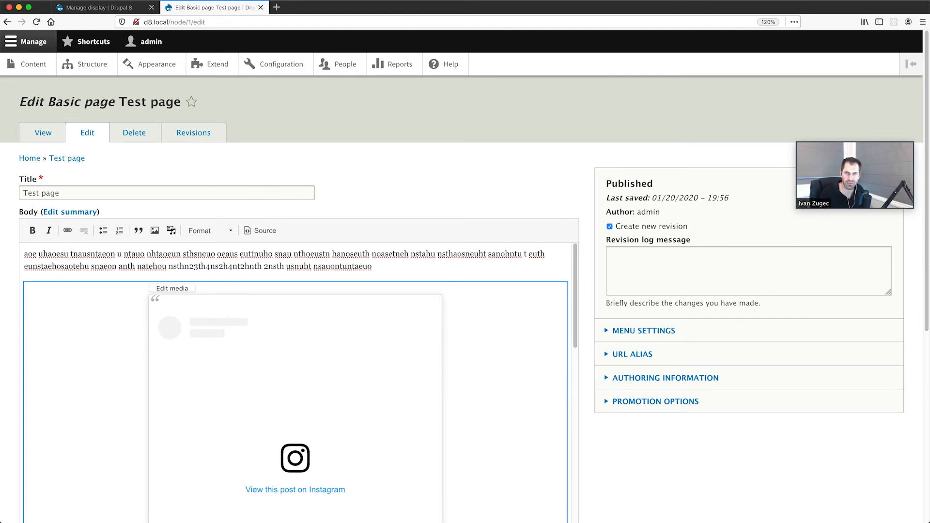
- Search the web for "entity browser" in a new browser tab and view the Entity Browser project page on Drupal.org
{"action": "left_click", "coordinate": [382, 163]}
{"action": "left_click", "coordinate": [135, 12]}
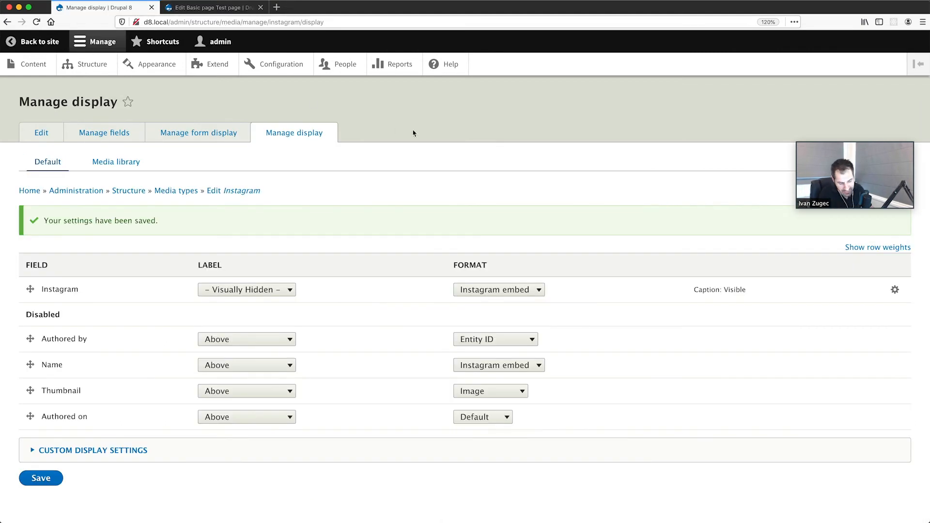
{"action": "key", "text": "super+Tab"}
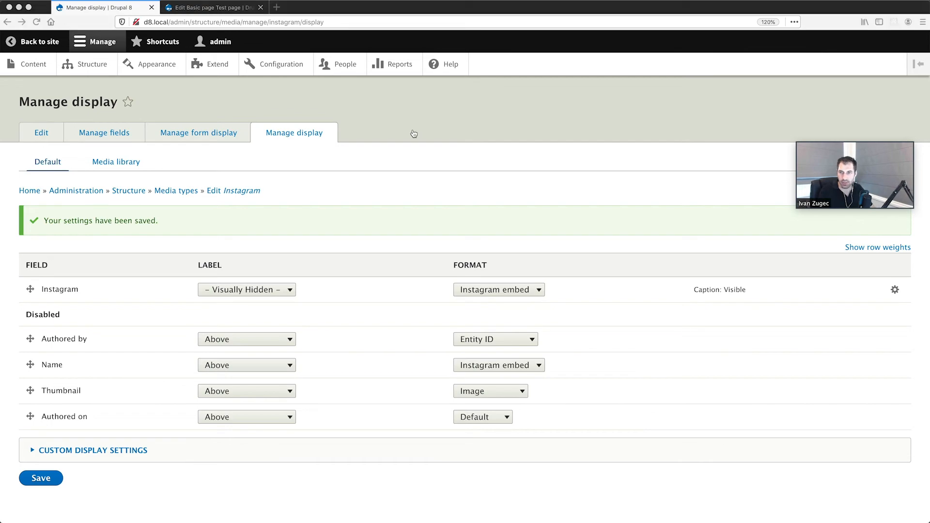
{"action": "key", "text": "super+t"}
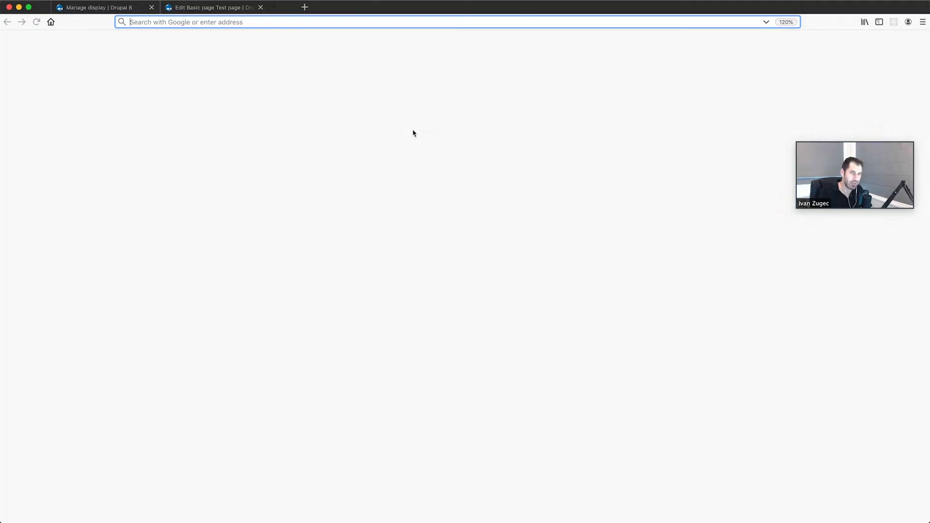
{"action": "type", "text": "entity brow"}
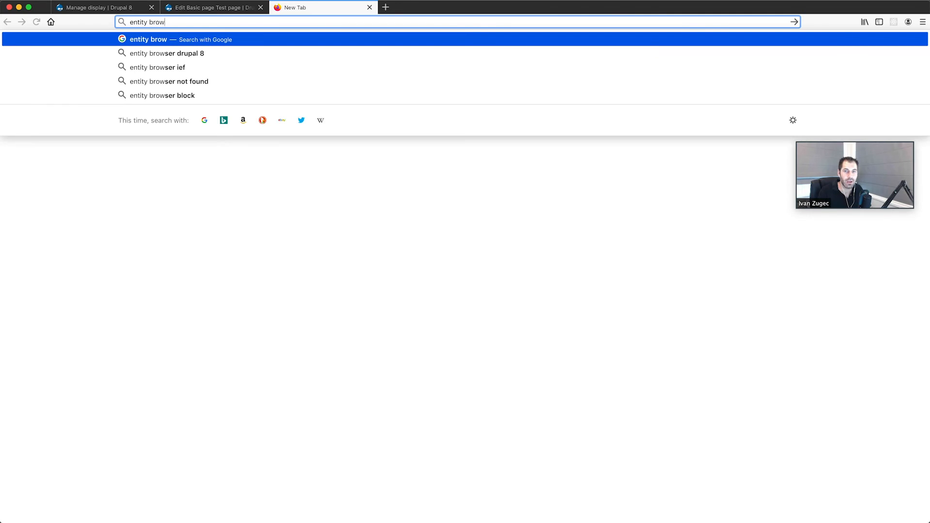
{"action": "key", "text": "BackSpace"}
{"action": "key", "text": "BackSpace"}
{"action": "key", "text": "BackSpace"}
{"action": "key", "text": "BackSpace"}
{"action": "type", "text": "browser"}
{"action": "key", "text": "Return"}
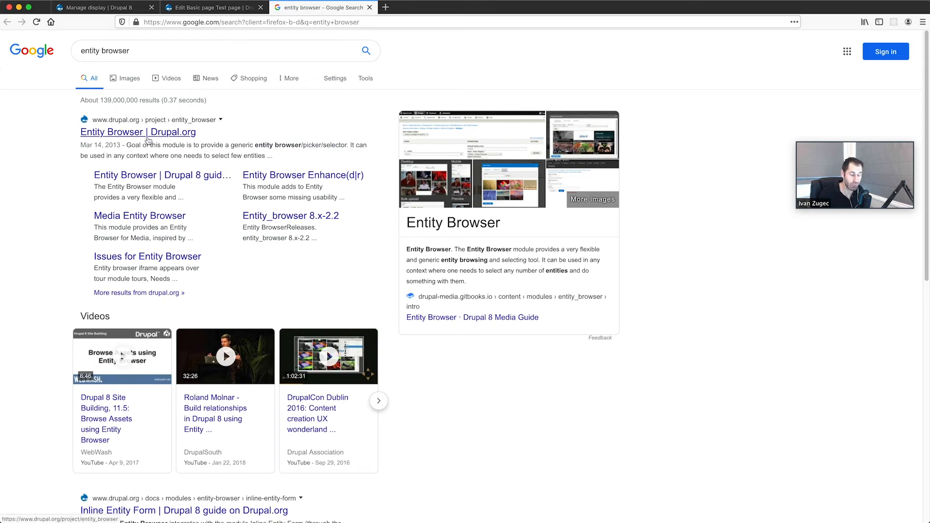
{"action": "left_click", "coordinate": [148, 136]}
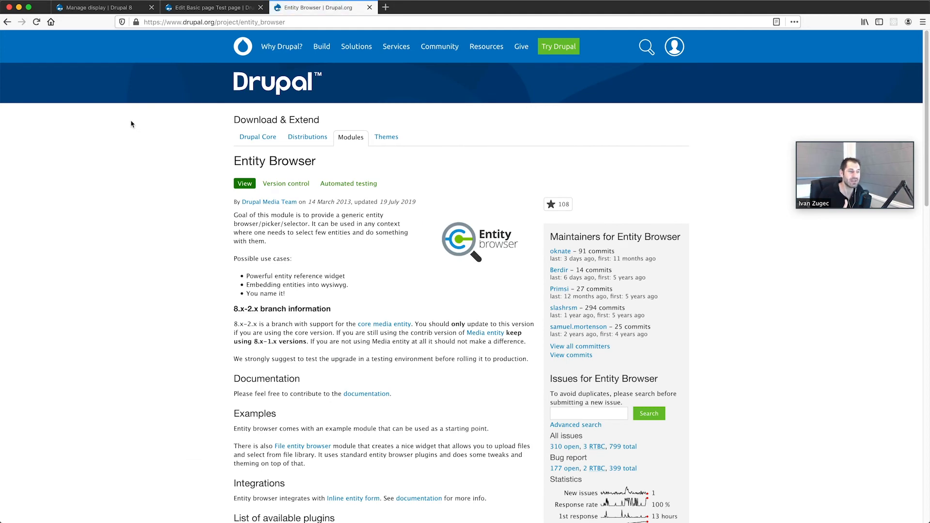
{"action": "scroll", "coordinate": [130, 122], "scroll_direction": "down", "scroll_amount": 3}
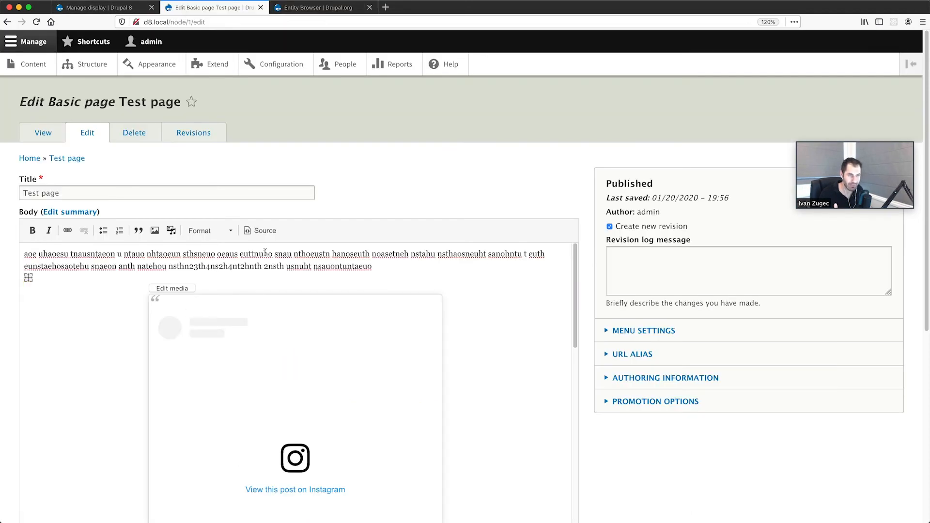
- Return to the Test page's editing form, open the media library from the body editor and show its Remote video section
{"action": "left_click", "coordinate": [173, 231]}
{"action": "left_click", "coordinate": [173, 231]}
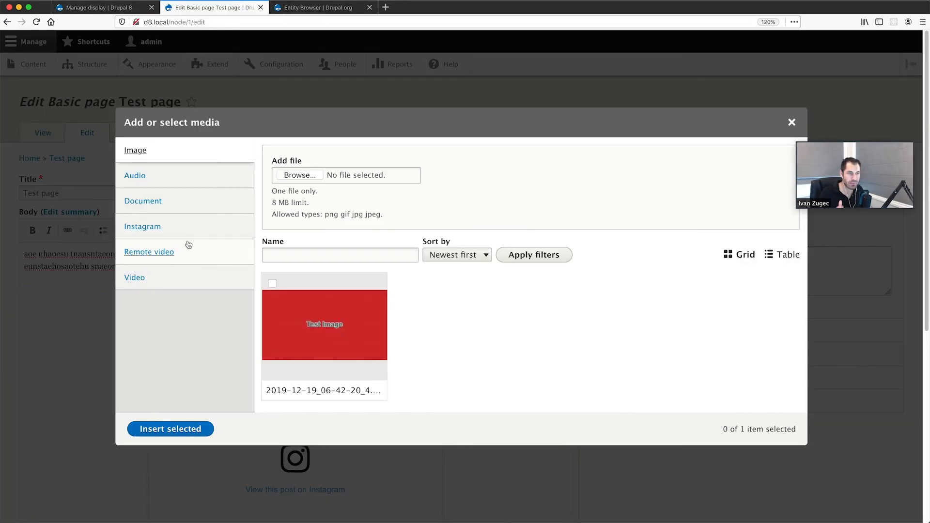
{"action": "left_click", "coordinate": [194, 257]}
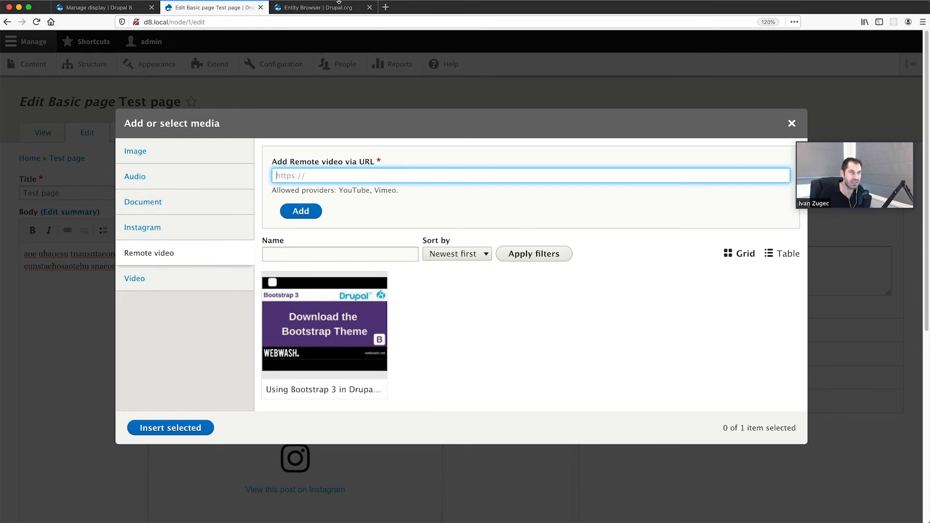
- Review the Entity Browser project page, covering its use cases, branch information, displays, widget selectors, widgets and dependent modules
{"action": "left_click", "coordinate": [337, 8]}
{"action": "scroll", "coordinate": [84, 285], "scroll_direction": "up", "scroll_amount": 2}
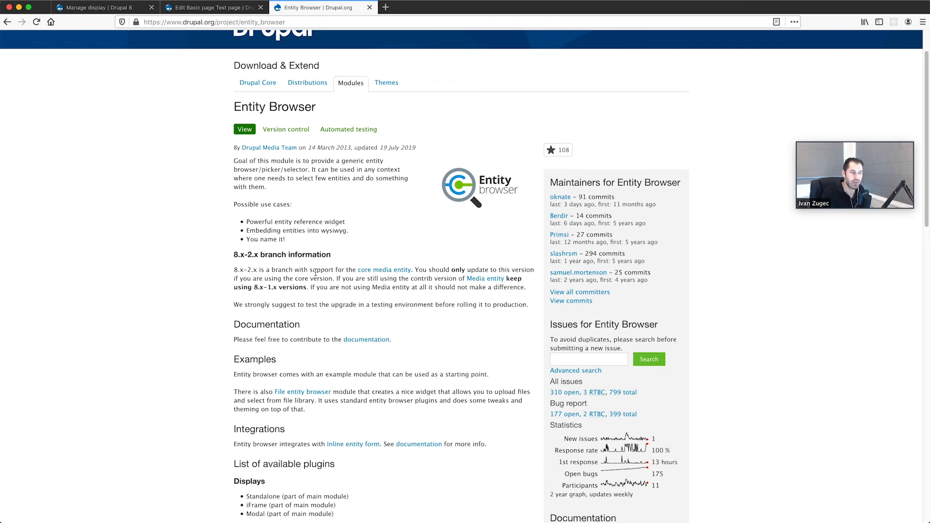
{"action": "scroll", "coordinate": [264, 208], "scroll_direction": "down", "scroll_amount": 3}
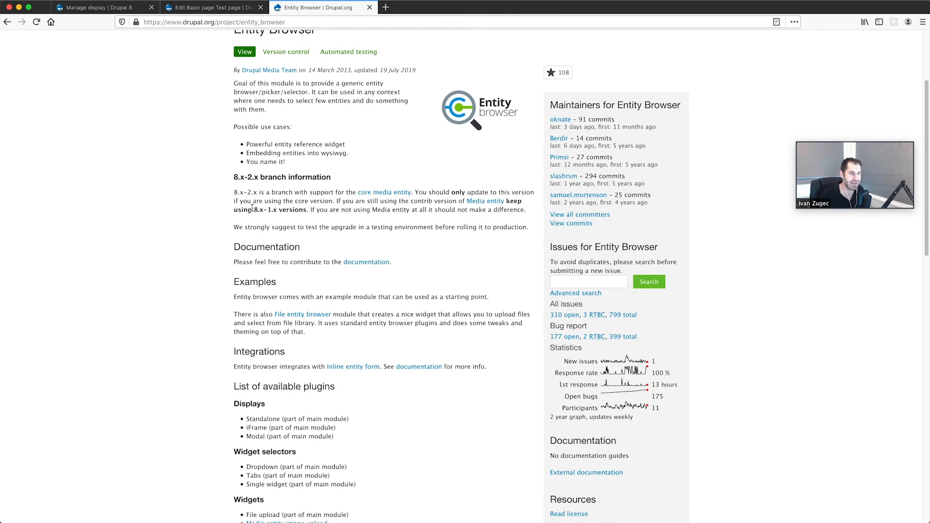
{"action": "scroll", "coordinate": [252, 206], "scroll_direction": "down", "scroll_amount": 2}
{"action": "scroll", "coordinate": [262, 281], "scroll_direction": "down", "scroll_amount": 3}
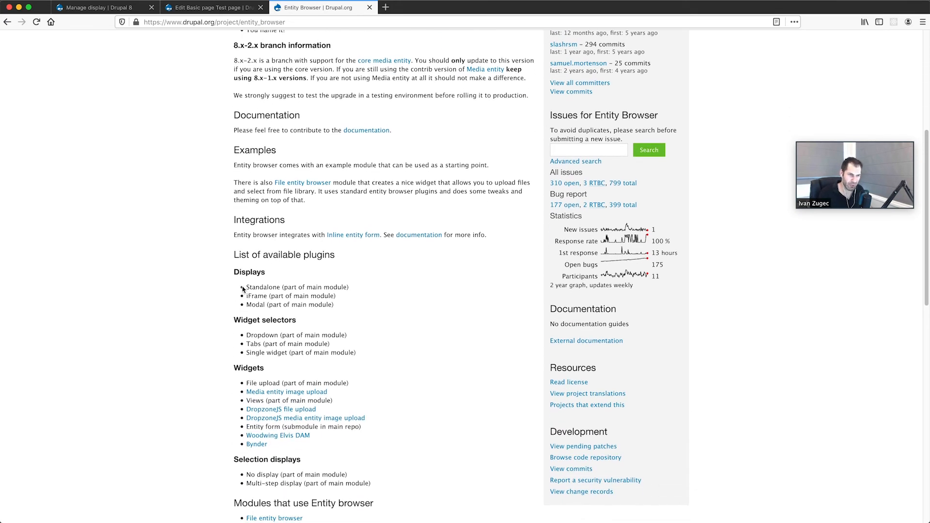
{"action": "scroll", "coordinate": [228, 296], "scroll_direction": "down", "scroll_amount": 4}
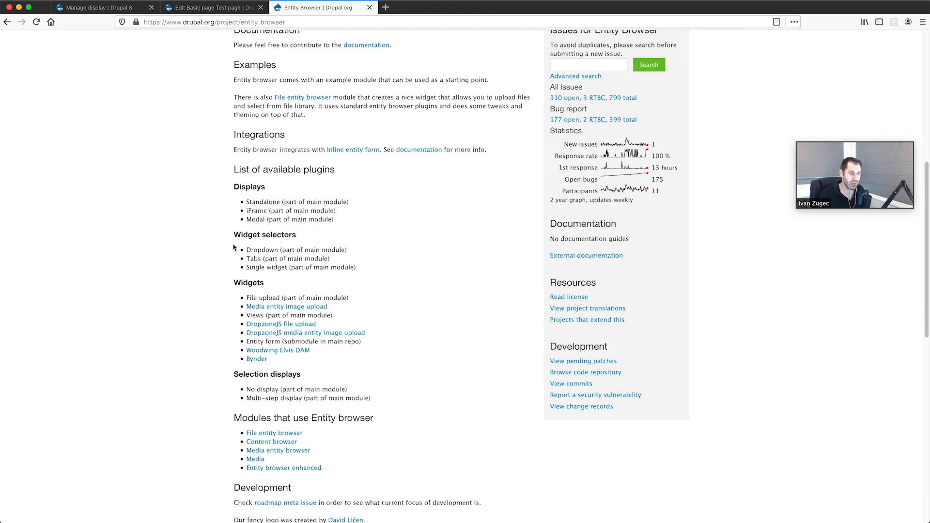
{"action": "scroll", "coordinate": [233, 247], "scroll_direction": "up", "scroll_amount": 10}
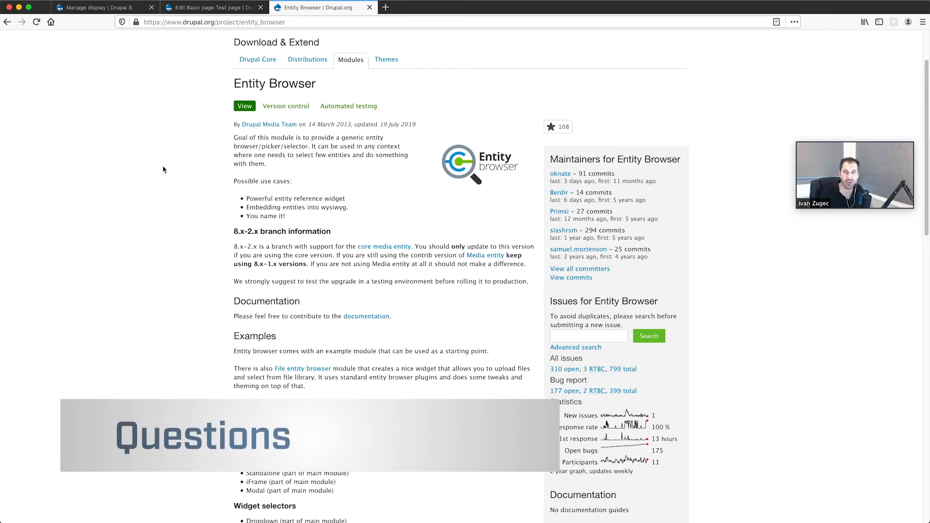
- Compare the open media library dialog with the Entity Browser page, and return from the Instagram display settings to the site's front page
{"action": "left_click", "coordinate": [232, 7]}
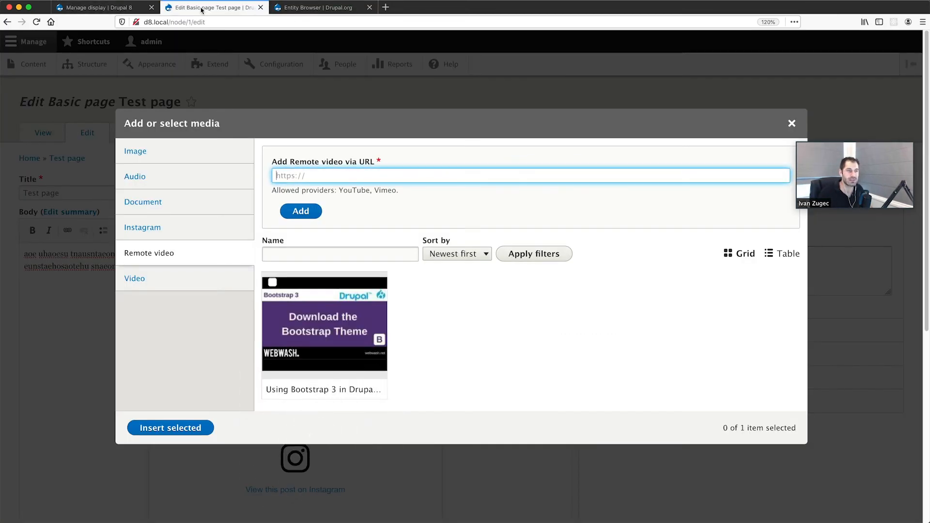
{"action": "left_click", "coordinate": [286, 7]}
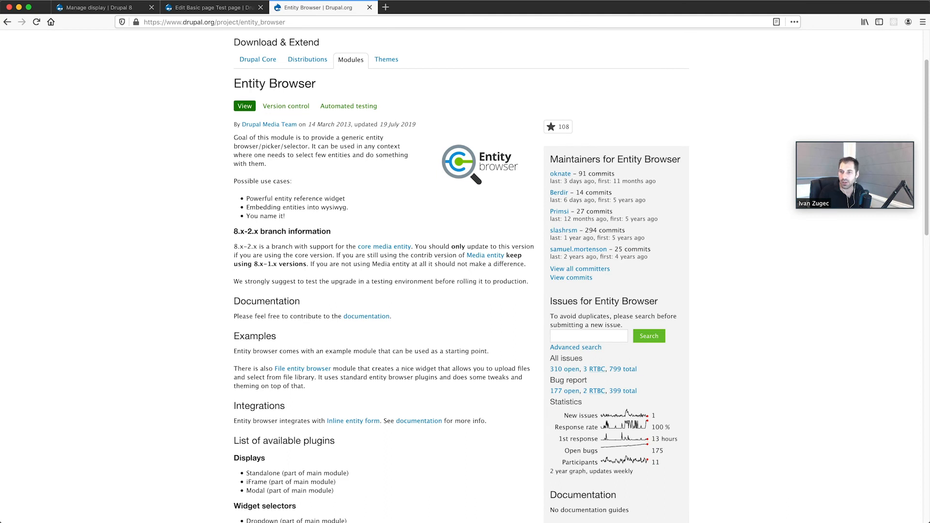
{"action": "left_click", "coordinate": [101, 7]}
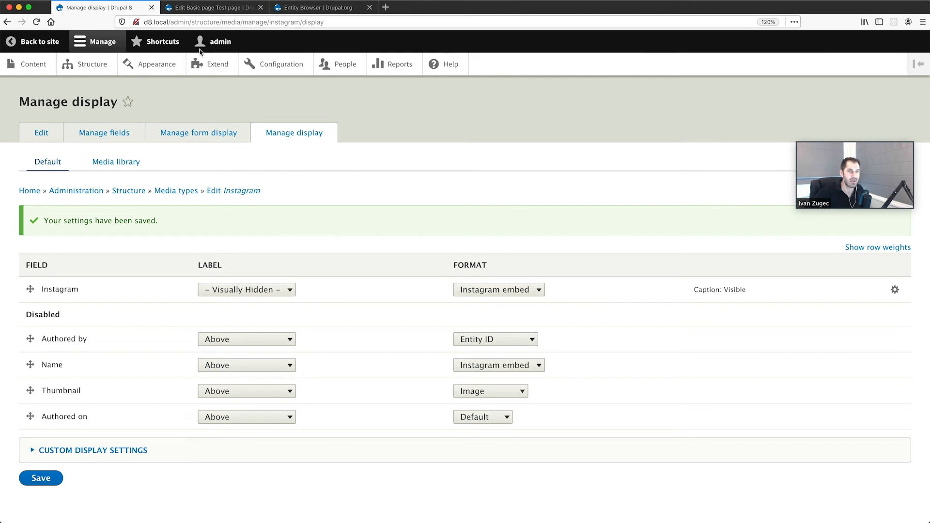
{"action": "left_click", "coordinate": [29, 42]}
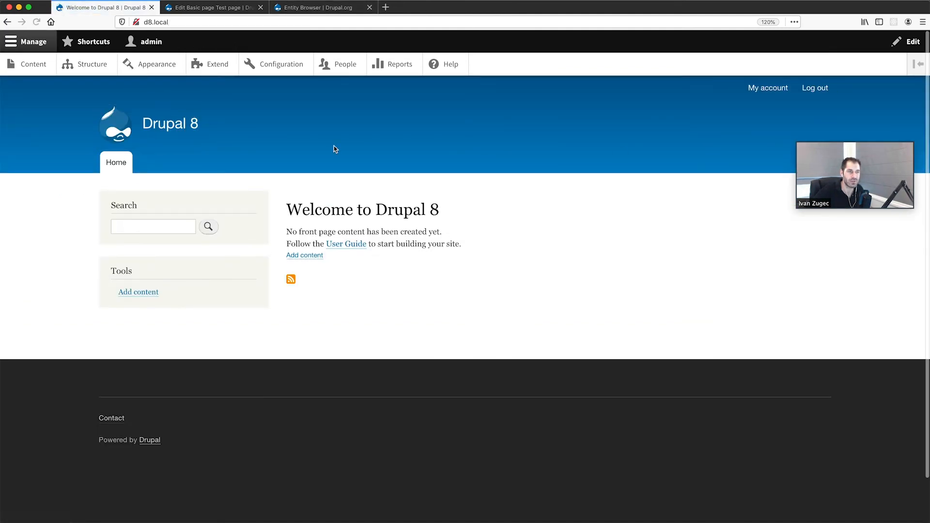
{"action": "left_click_drag", "start_coordinate": [859, 134], "coordinate": [859, 226]}
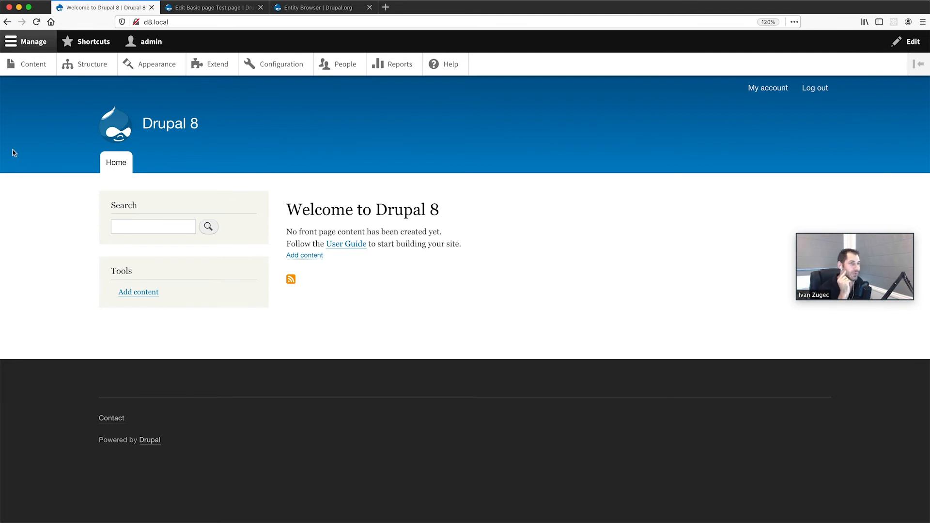
- Open the configuration of the Basic HTML text format from the site's content authoring settings
{"action": "left_click", "coordinate": [293, 70]}
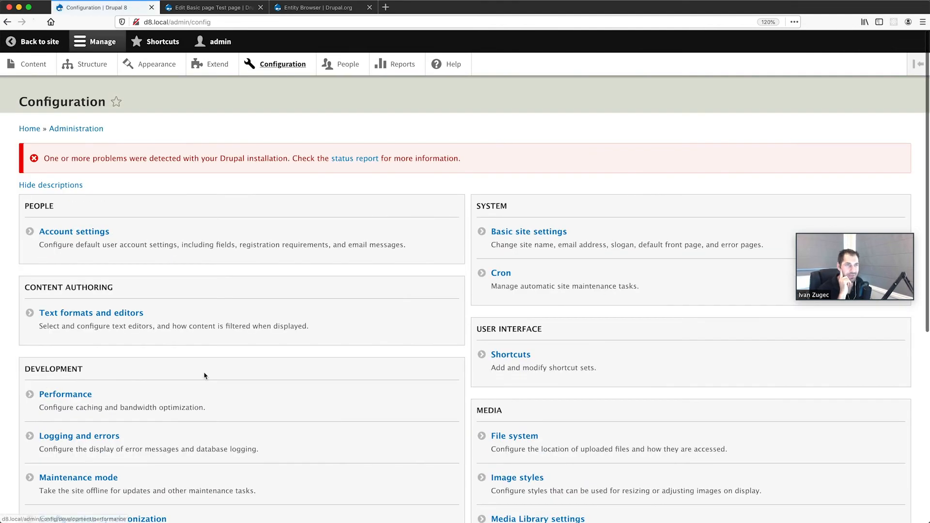
{"action": "scroll", "coordinate": [66, 257], "scroll_direction": "down", "scroll_amount": 3}
{"action": "left_click", "coordinate": [91, 210]}
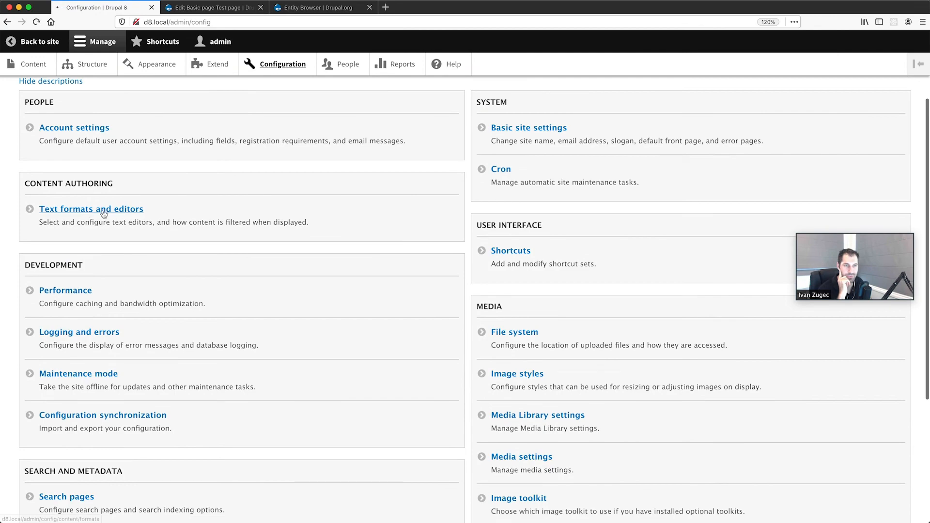
{"action": "left_click", "coordinate": [752, 244]}
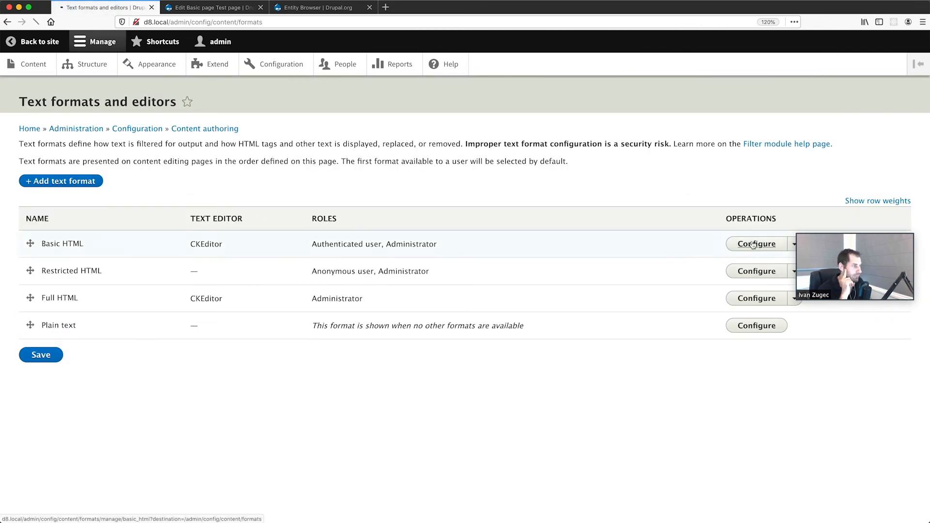
- Check the default view mode choices in the Embed media filter settings of the Basic HTML format
{"action": "scroll", "coordinate": [287, 304], "scroll_direction": "down", "scroll_amount": 3}
{"action": "scroll", "coordinate": [287, 304], "scroll_direction": "down", "scroll_amount": 15}
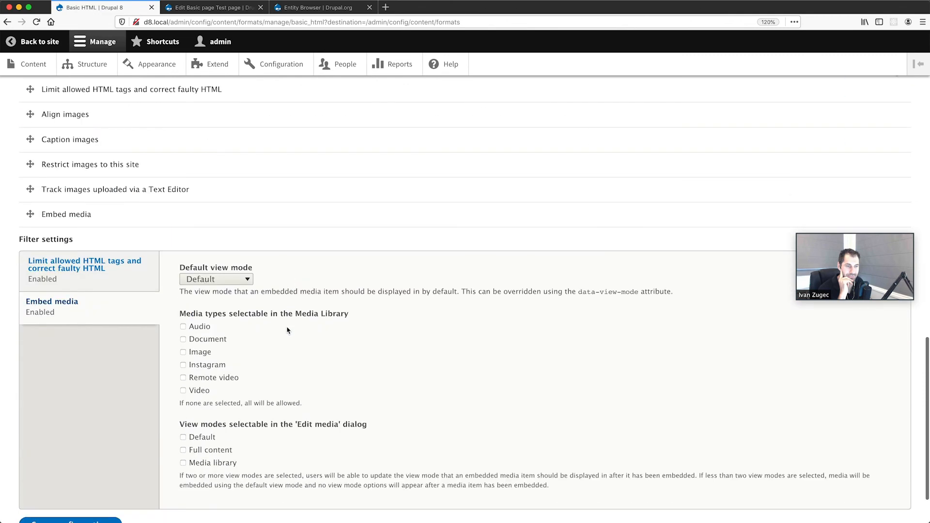
{"action": "left_click", "coordinate": [238, 281]}
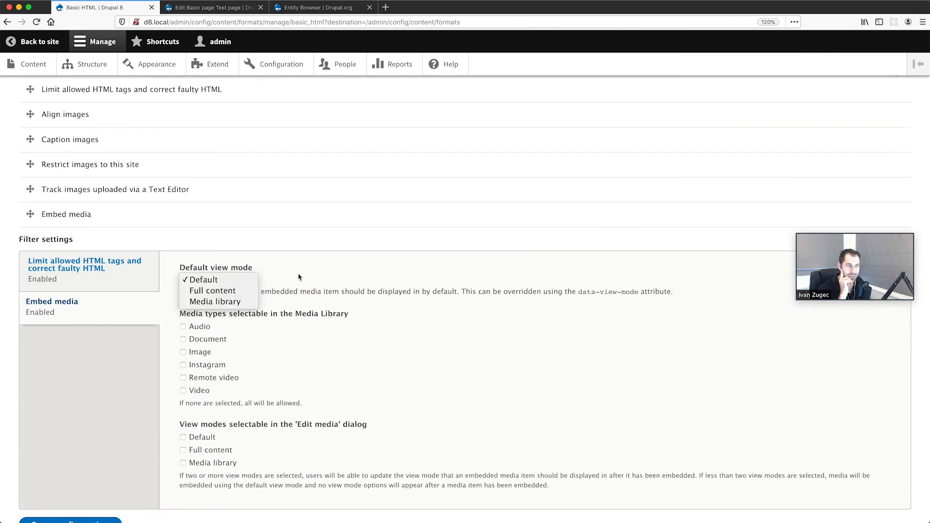
{"action": "left_click", "coordinate": [314, 277]}
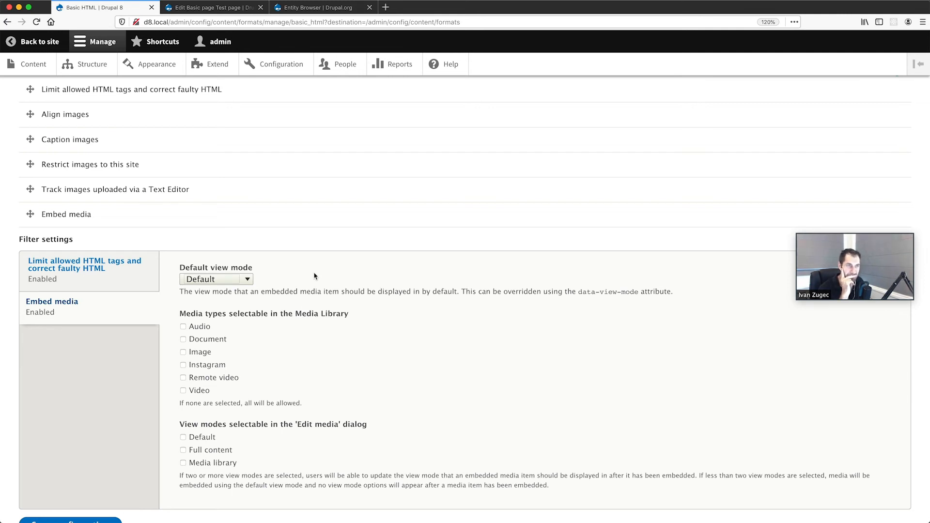
{"action": "scroll", "coordinate": [313, 273], "scroll_direction": "up", "scroll_amount": 1}
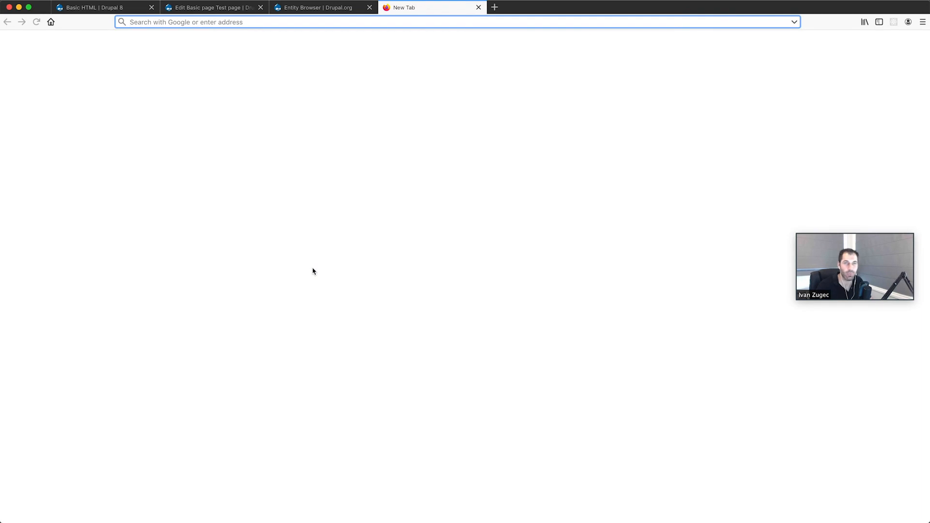
- Search the web for "webwash media core" in a new browser tab and open WebWash's article on managing media assets using core Media
{"action": "type", "text": "web"}
{"action": "type", "text": "wash me"}
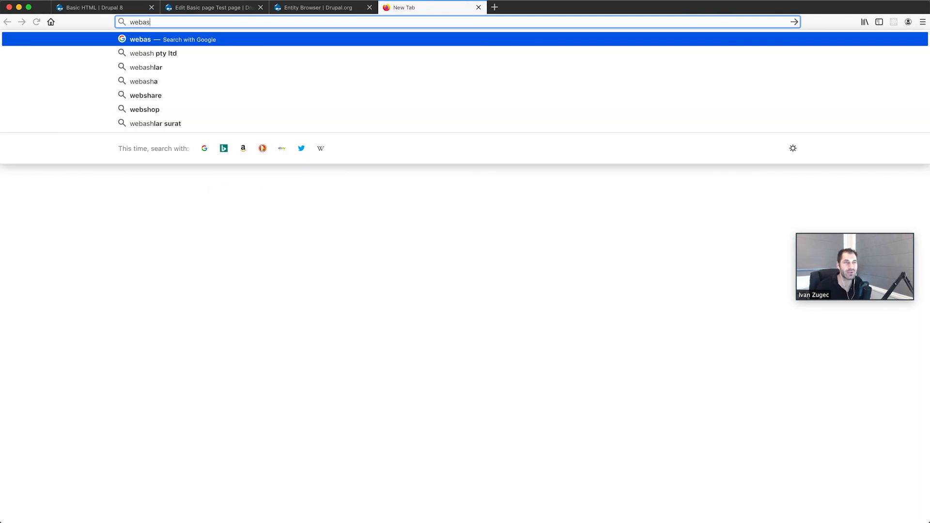
{"action": "type", "text": "dia"}
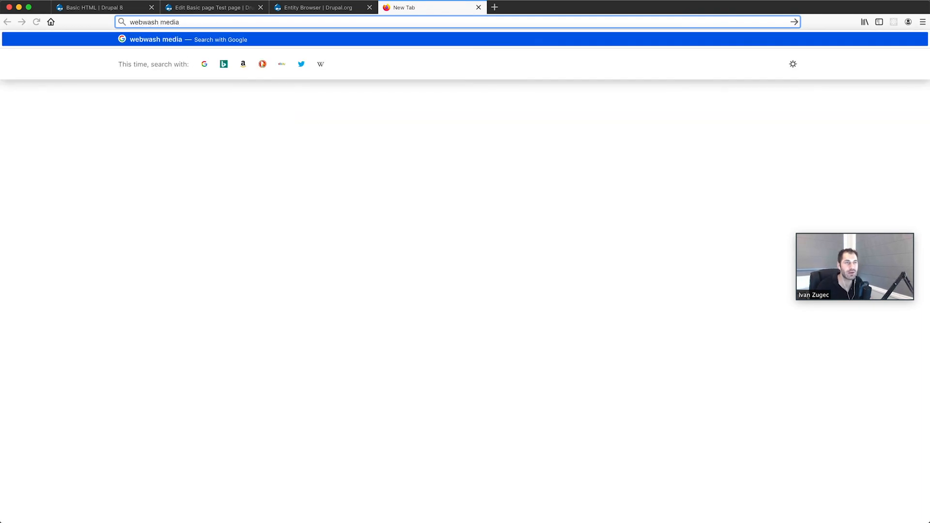
{"action": "type", "text": " core"}
{"action": "key", "text": "Return"}
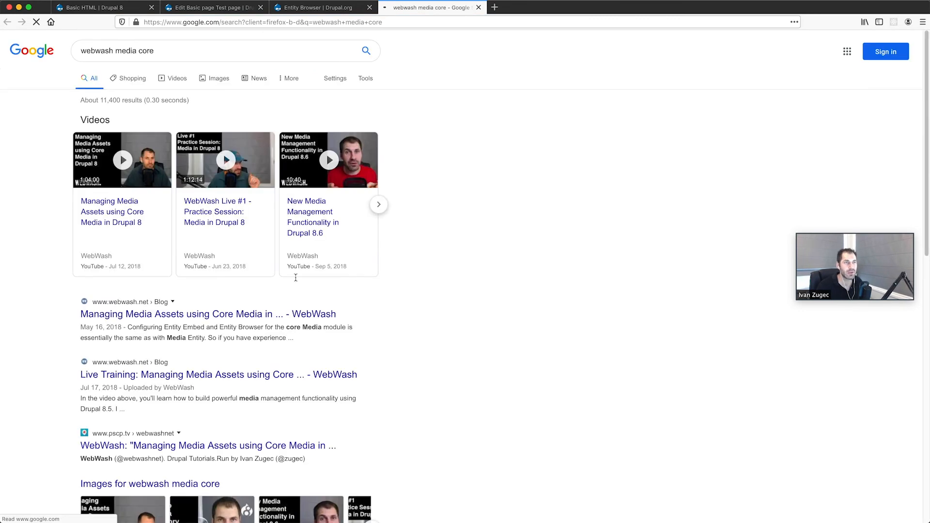
{"action": "scroll", "coordinate": [209, 277], "scroll_direction": "down", "scroll_amount": 5}
{"action": "scroll", "coordinate": [146, 315], "scroll_direction": "up", "scroll_amount": 3}
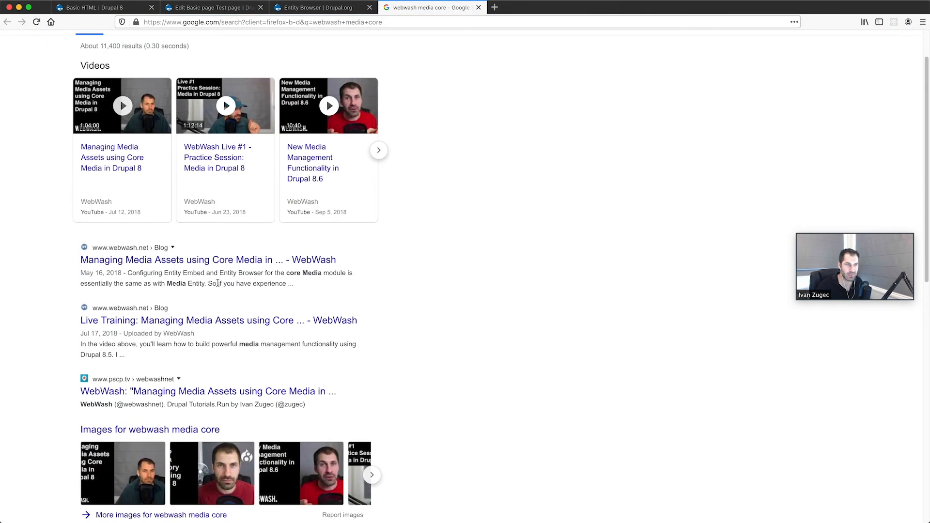
{"action": "left_click", "coordinate": [175, 261]}
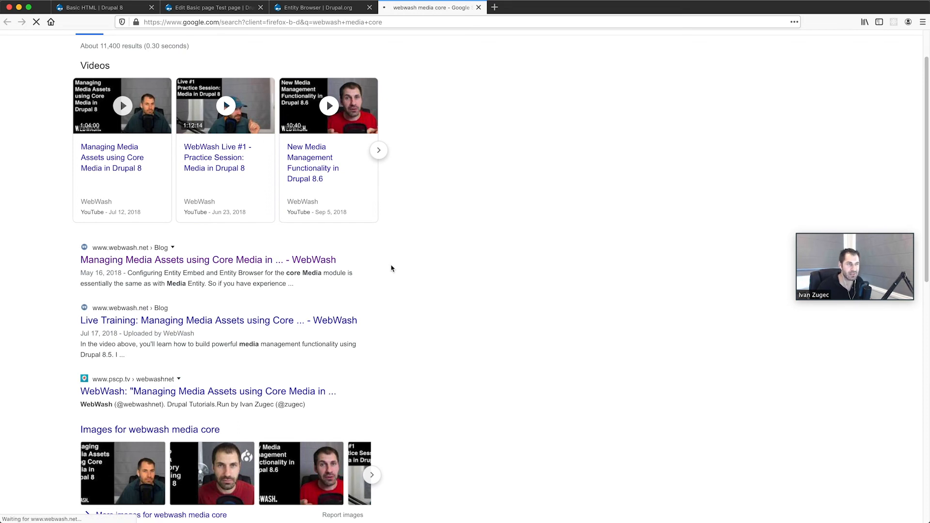
- Look through the WebWash article for the Embed media dialog with its display, image style, alignment and caption options
{"action": "scroll", "coordinate": [393, 272], "scroll_direction": "down", "scroll_amount": 15}
{"action": "scroll", "coordinate": [393, 275], "scroll_direction": "down", "scroll_amount": 20}
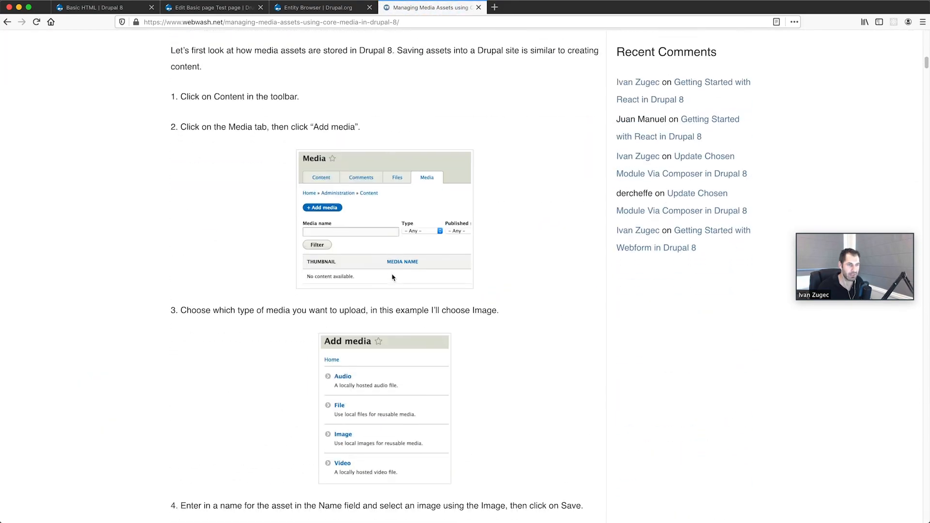
{"action": "scroll", "coordinate": [393, 278], "scroll_direction": "down", "scroll_amount": 20}
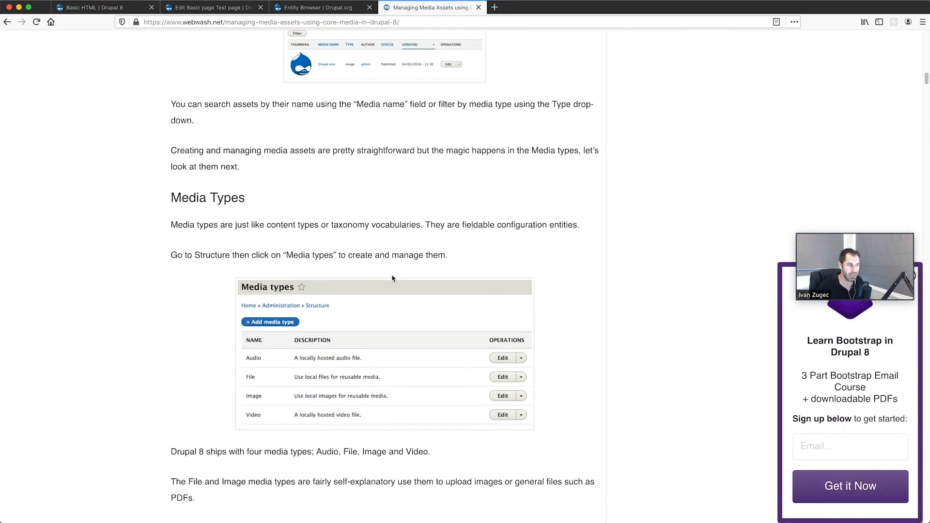
{"action": "scroll", "coordinate": [392, 280], "scroll_direction": "down", "scroll_amount": 20}
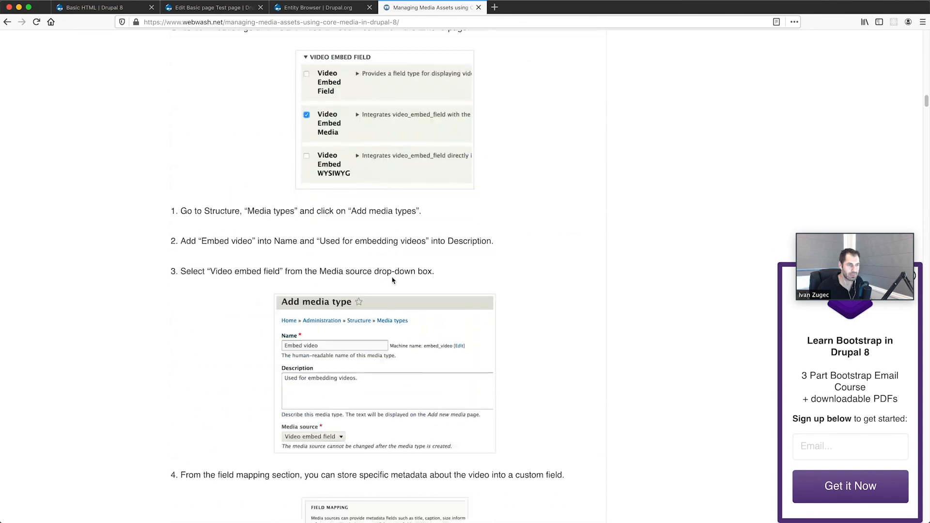
{"action": "scroll", "coordinate": [392, 282], "scroll_direction": "down", "scroll_amount": 20}
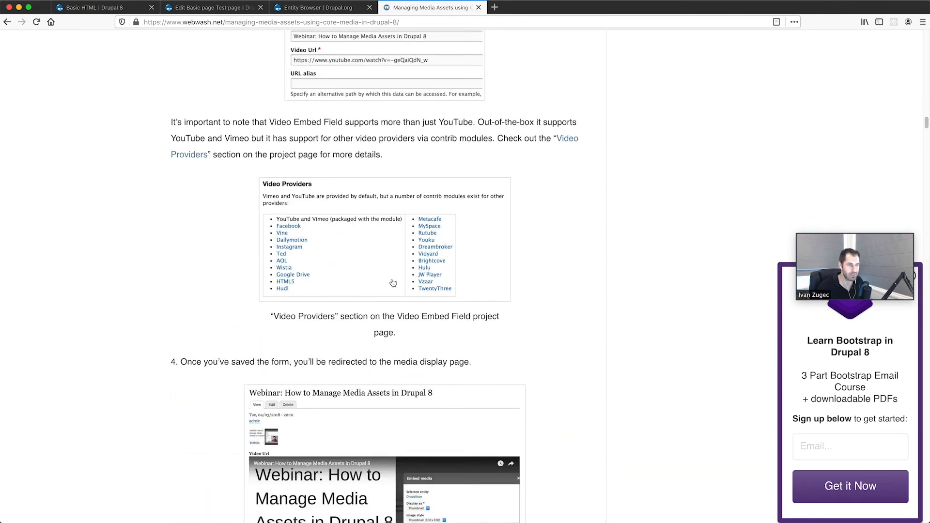
{"action": "scroll", "coordinate": [393, 283], "scroll_direction": "down", "scroll_amount": 20}
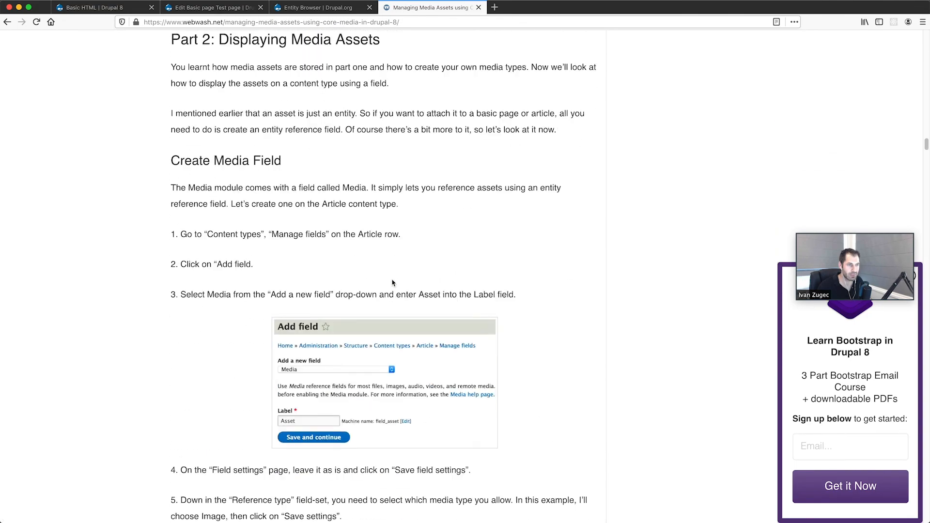
{"action": "scroll", "coordinate": [392, 284], "scroll_direction": "down", "scroll_amount": 20}
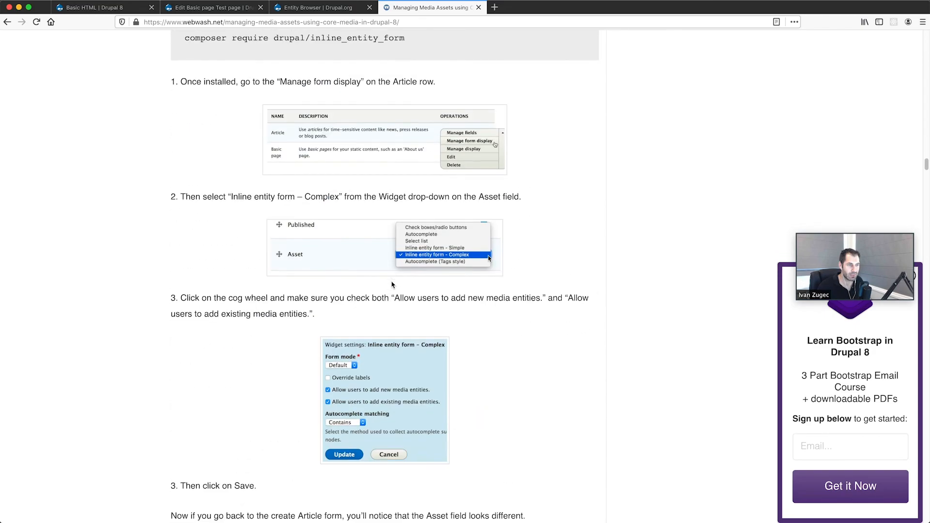
{"action": "scroll", "coordinate": [391, 285], "scroll_direction": "down", "scroll_amount": 20}
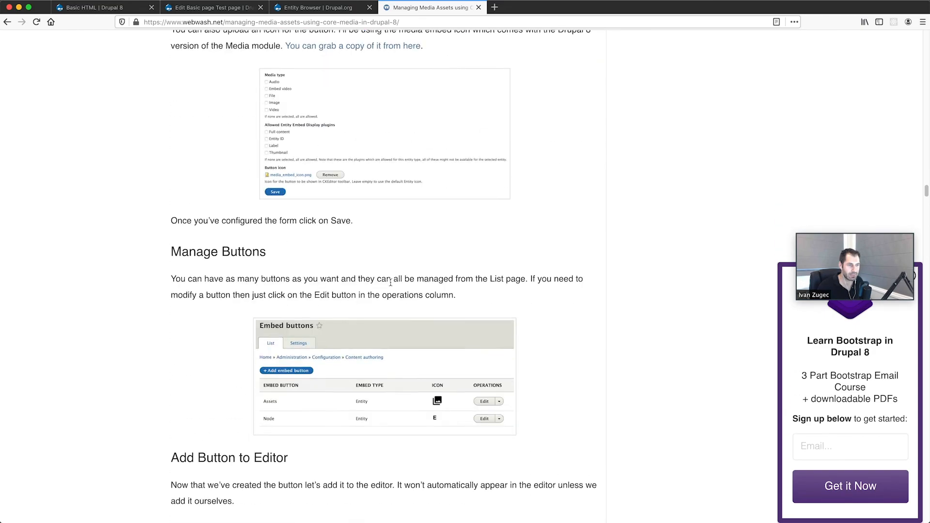
{"action": "scroll", "coordinate": [392, 286], "scroll_direction": "down", "scroll_amount": 20}
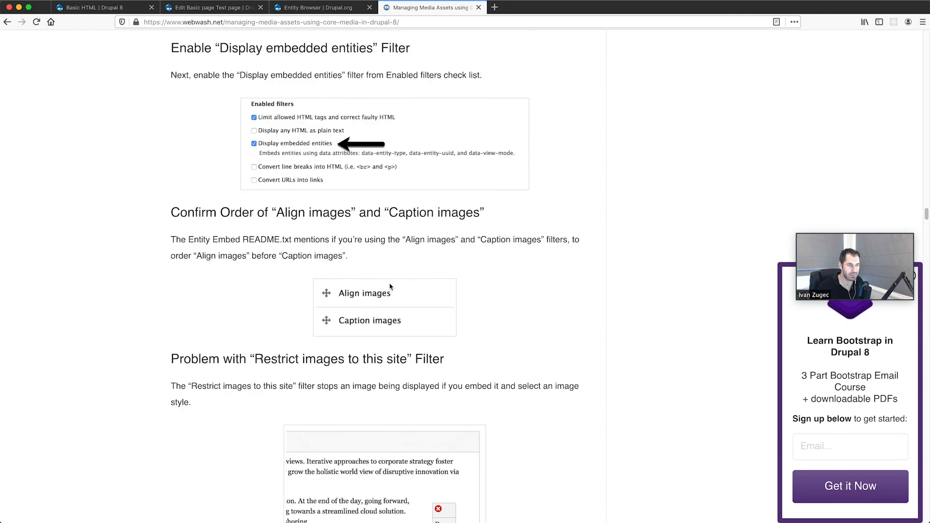
{"action": "scroll", "coordinate": [390, 286], "scroll_direction": "down", "scroll_amount": 7}
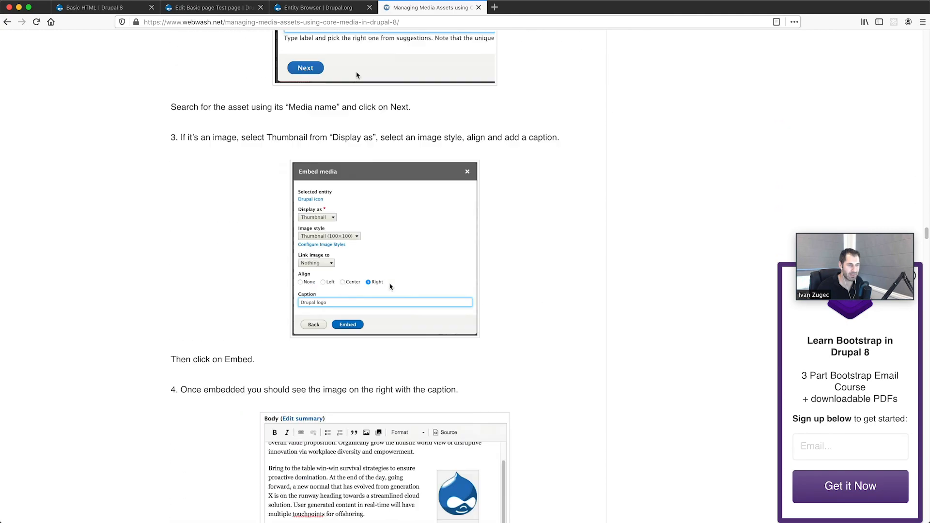
{"action": "scroll", "coordinate": [390, 287], "scroll_direction": "up", "scroll_amount": 4}
{"action": "scroll", "coordinate": [345, 197], "scroll_direction": "down", "scroll_amount": 1}
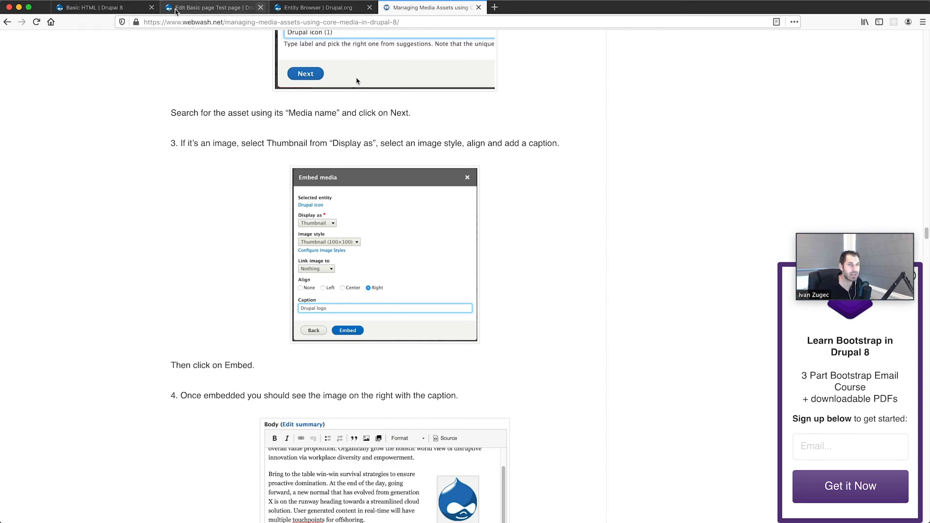
- Return to the Basic HTML format's Embed media filter settings and show the available default view modes again
{"action": "left_click", "coordinate": [213, 7]}
{"action": "left_click", "coordinate": [128, 7]}
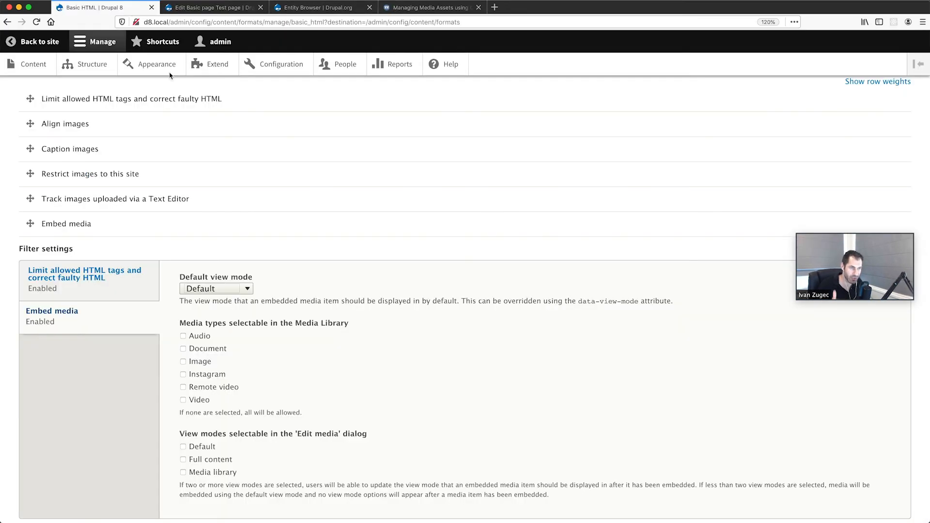
{"action": "scroll", "coordinate": [237, 243], "scroll_direction": "down", "scroll_amount": 3}
{"action": "left_click", "coordinate": [242, 215]}
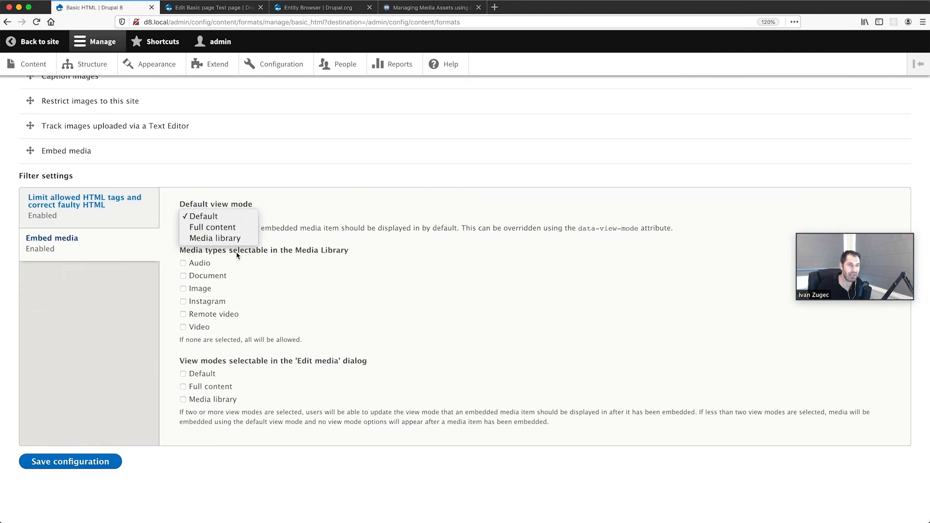
{"action": "left_click", "coordinate": [285, 221]}
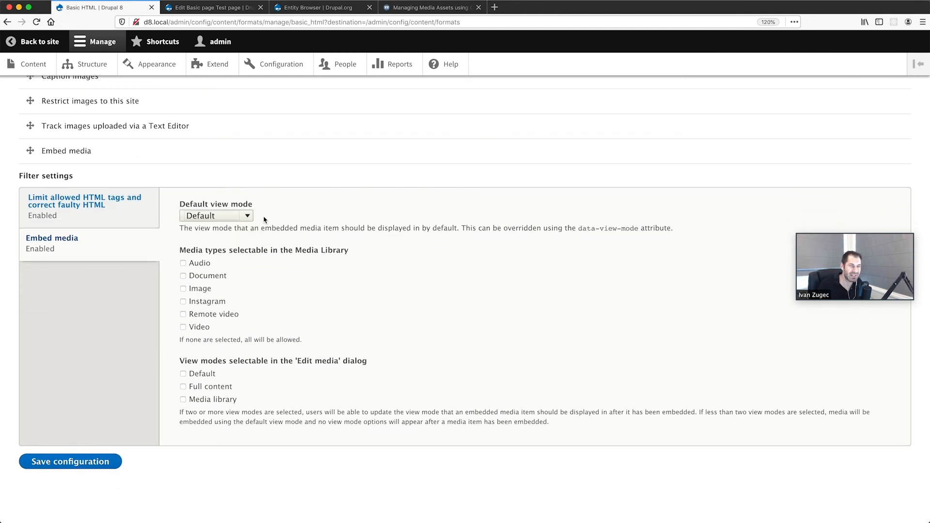
- Review the Default view mode options for embedded media, then go back to the WebWash article's Embed media dialog example
{"action": "left_click", "coordinate": [249, 217]}
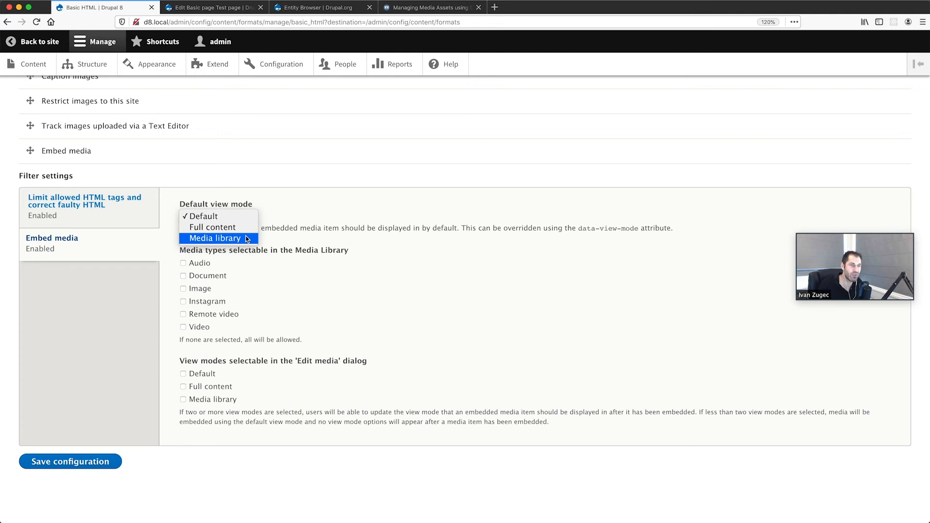
{"action": "left_click", "coordinate": [273, 217]}
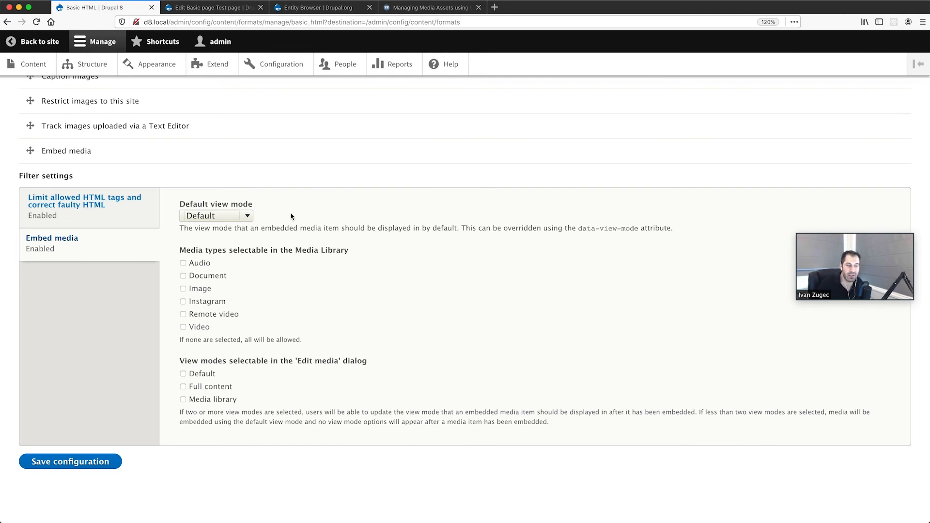
{"action": "left_click", "coordinate": [413, 8]}
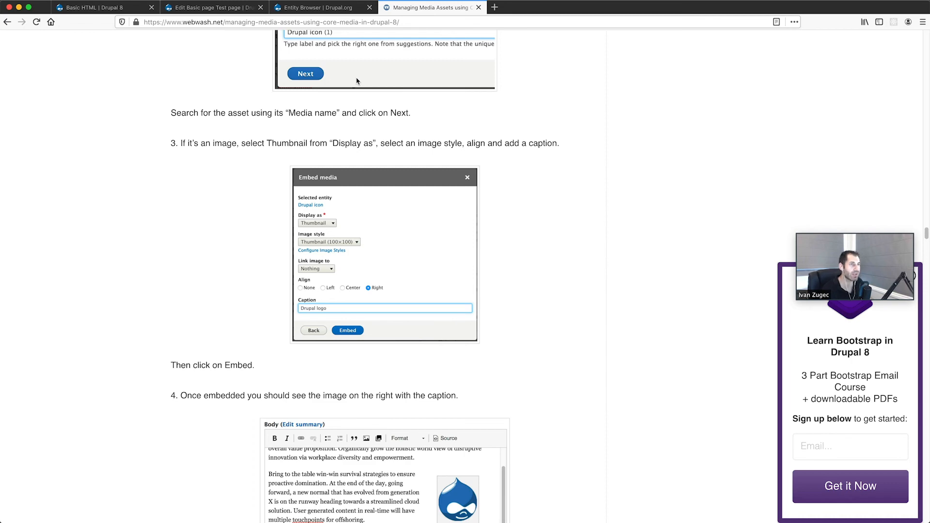
- Close the media selection dialog on the Test page and open the list of fields for the Image media type
{"action": "left_click", "coordinate": [338, 9]}
{"action": "left_click", "coordinate": [213, 8]}
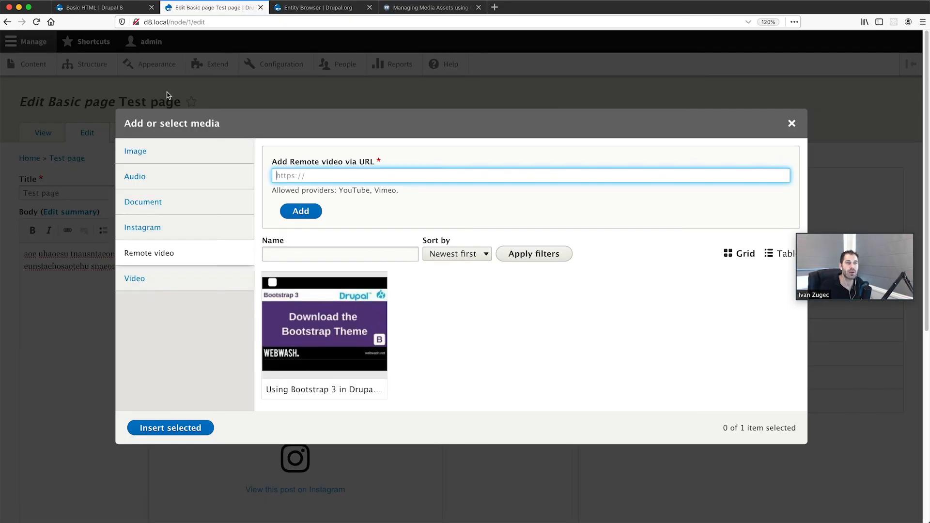
{"action": "key", "text": "Escape"}
{"action": "left_click", "coordinate": [94, 70]}
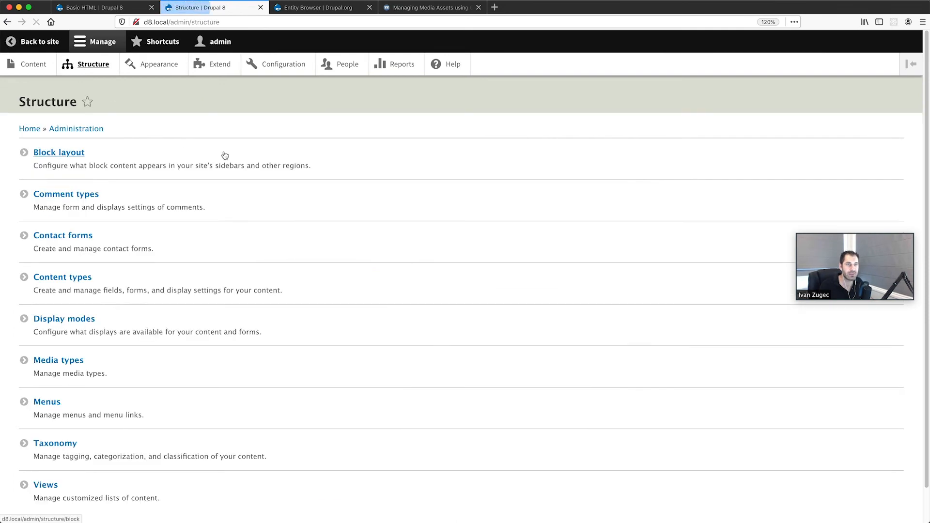
{"action": "left_click", "coordinate": [85, 361]}
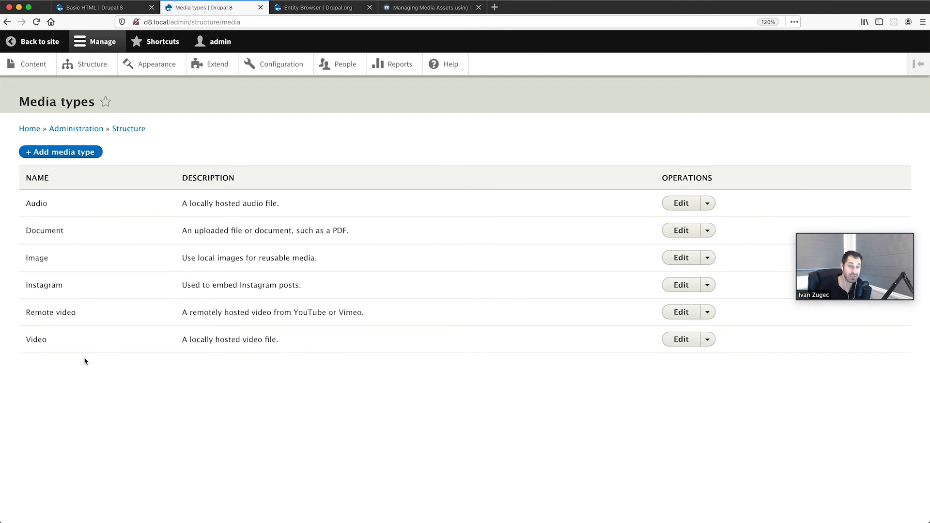
{"action": "left_click", "coordinate": [684, 257]}
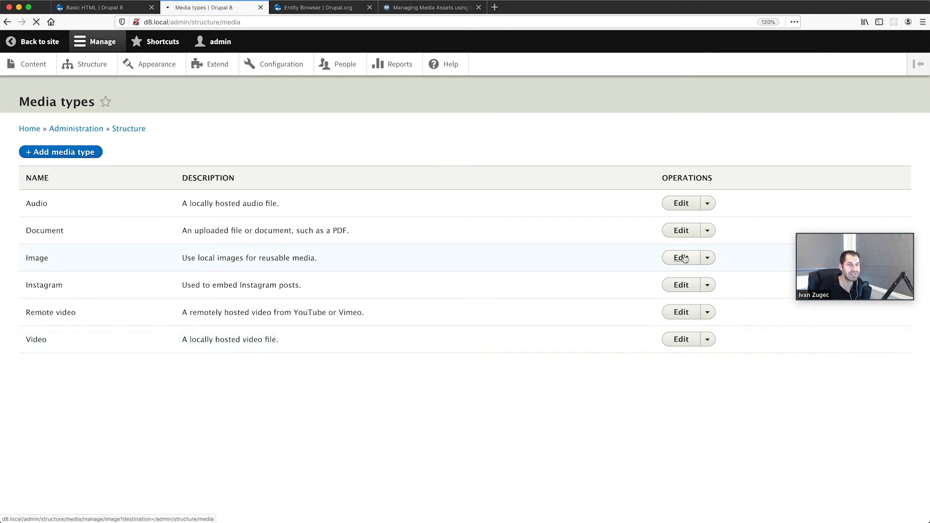
{"action": "left_click", "coordinate": [104, 131]}
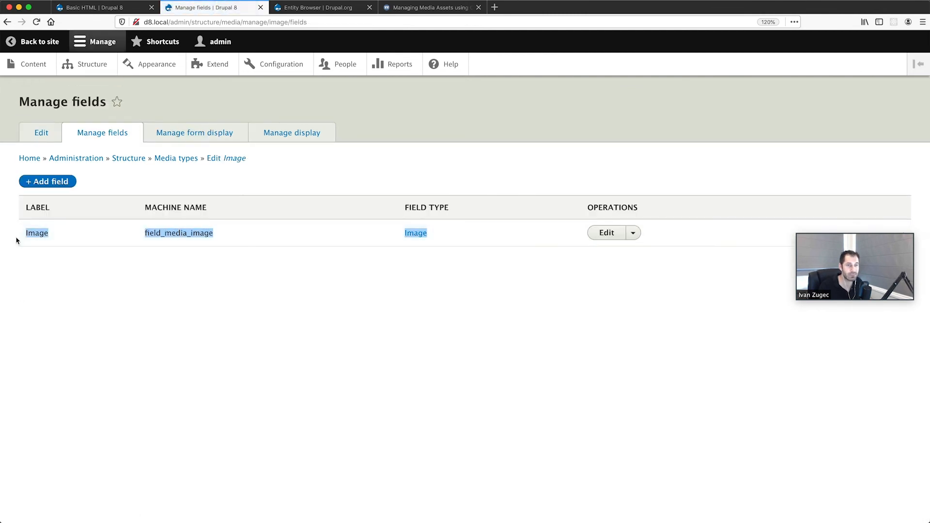
{"action": "left_click", "coordinate": [83, 241]}
- Open the site's content administration in a separate browser tab, start a new Article and examine its Image field
{"action": "left_click", "coordinate": [44, 65], "text": "super"}
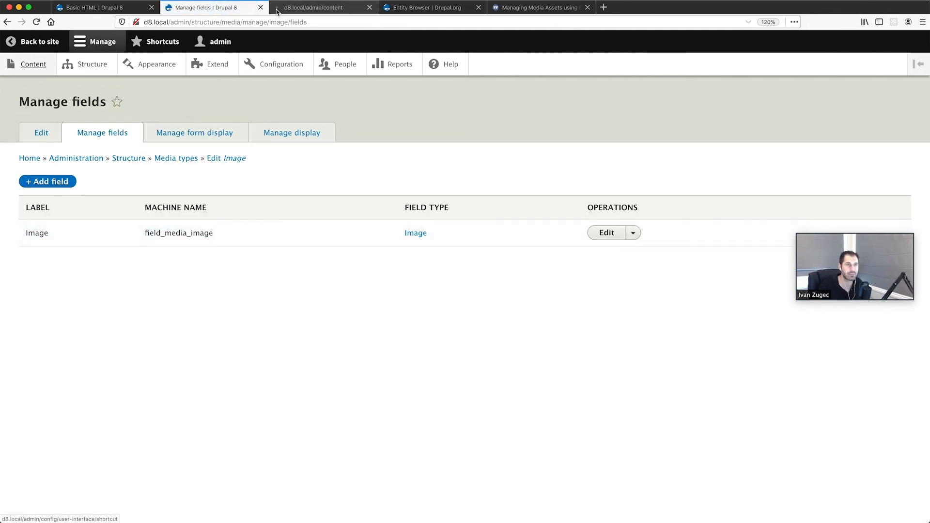
{"action": "left_click", "coordinate": [305, 7]}
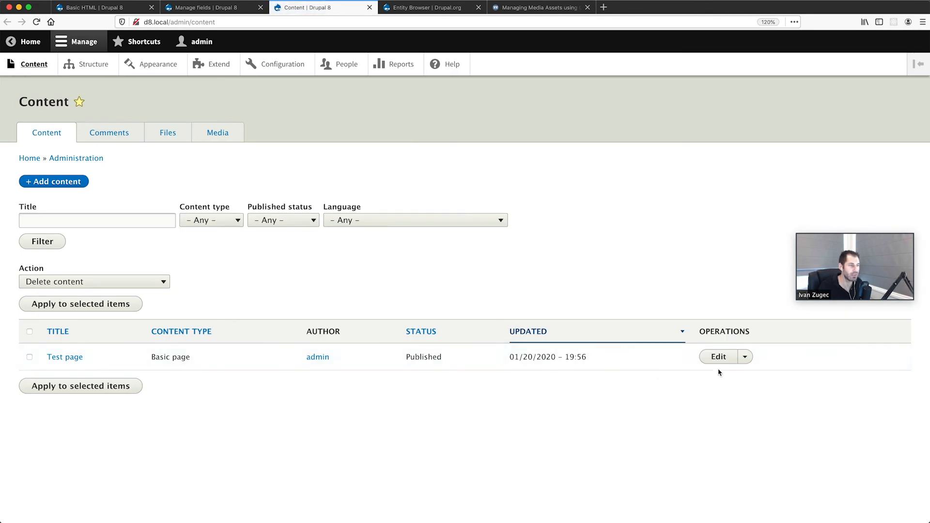
{"action": "left_click", "coordinate": [717, 358]}
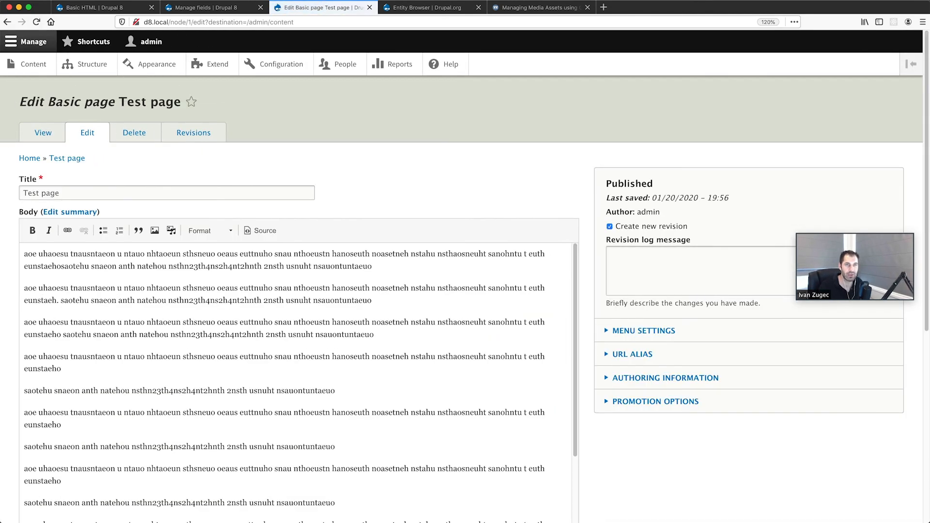
{"action": "left_click", "coordinate": [8, 22]}
{"action": "left_click", "coordinate": [64, 184]}
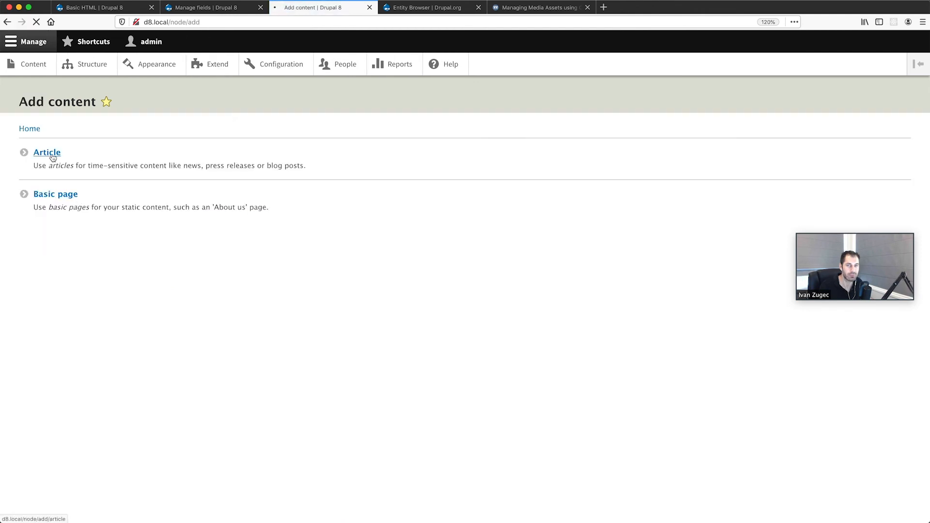
{"action": "left_click", "coordinate": [49, 153]}
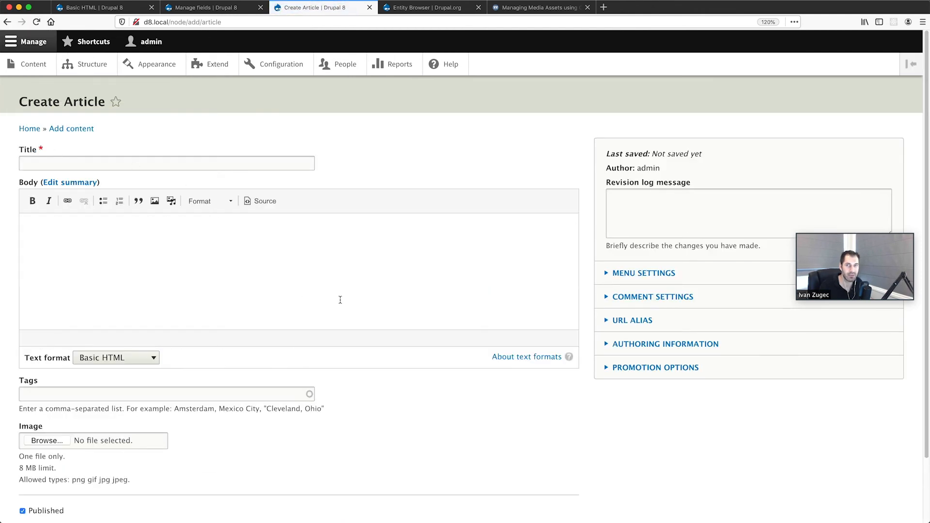
{"action": "scroll", "coordinate": [409, 325], "scroll_direction": "down", "scroll_amount": 3}
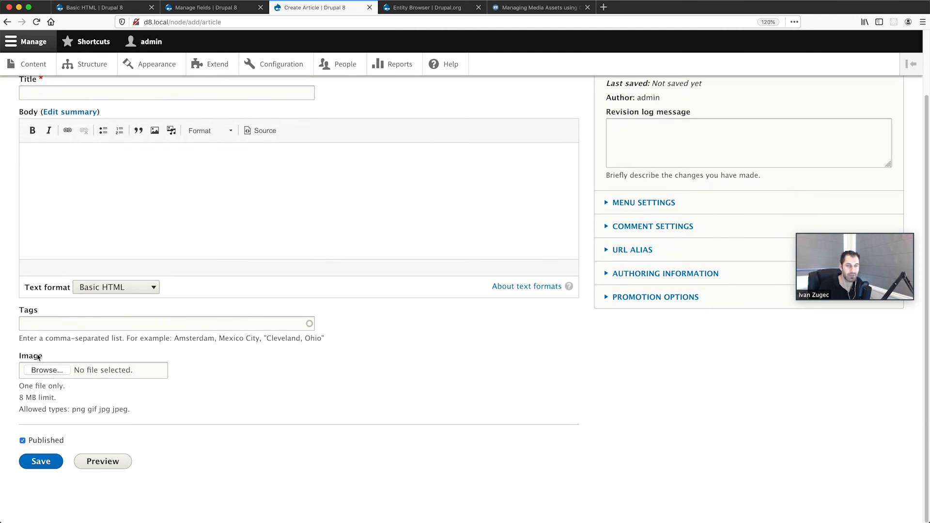
- Return to the Image media type's field list and point out its field_media_image field
{"action": "left_click", "coordinate": [177, 9]}
{"action": "left_click_drag", "start_coordinate": [213, 233], "coordinate": [148, 235]}
{"action": "left_click", "coordinate": [156, 234]}
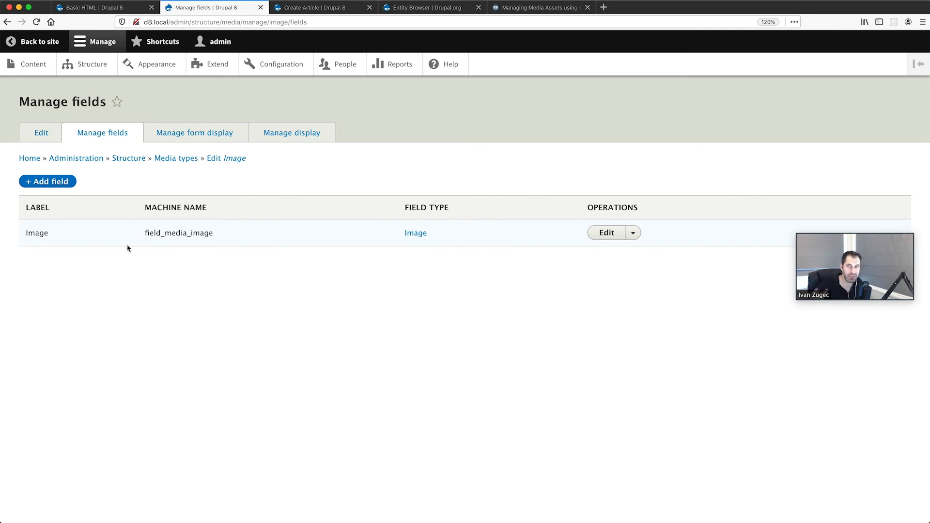
- Open the Image media type's default display settings and examine the formats available for the Image field
{"action": "left_click", "coordinate": [288, 139]}
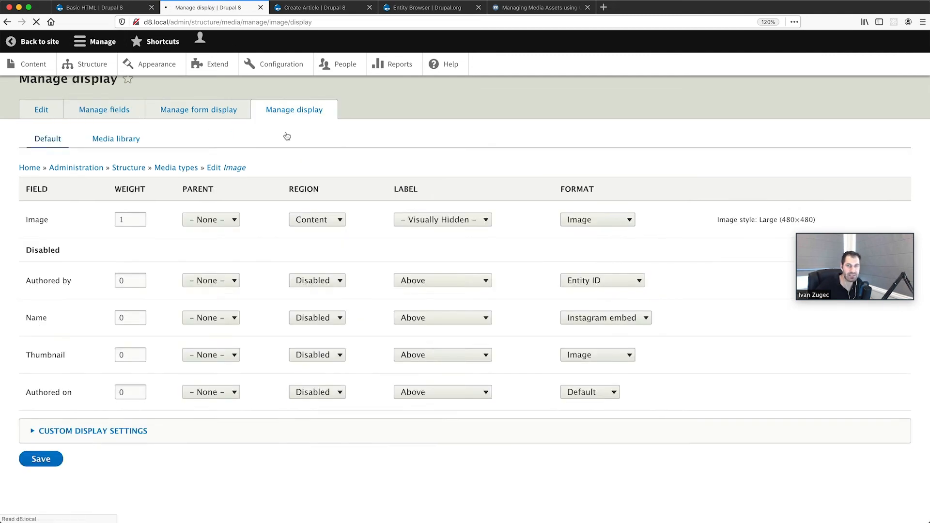
{"action": "left_click", "coordinate": [465, 249]}
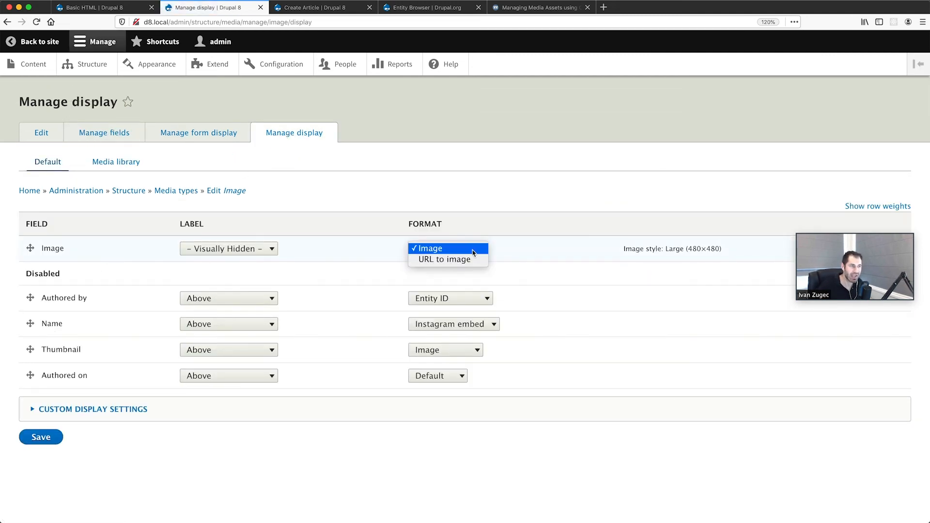
{"action": "left_click", "coordinate": [490, 206]}
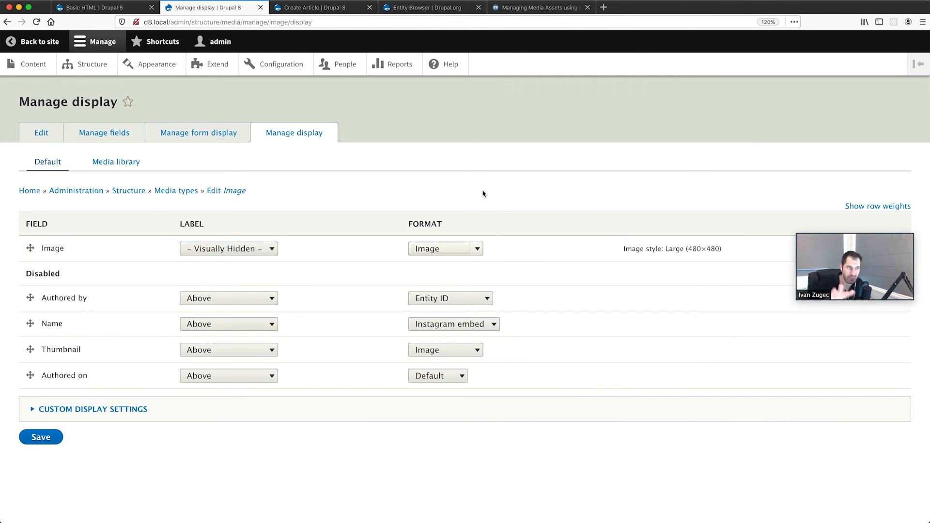
{"action": "left_click", "coordinate": [430, 252]}
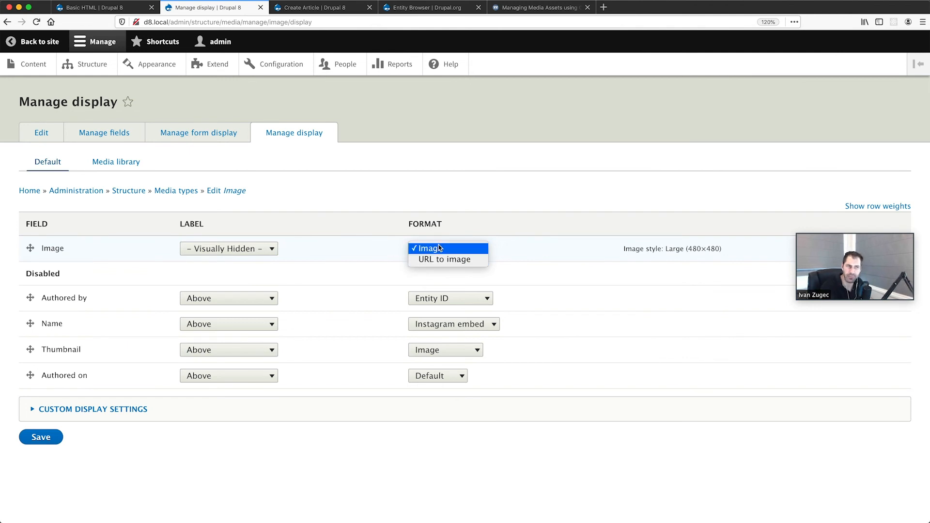
{"action": "left_click", "coordinate": [438, 248]}
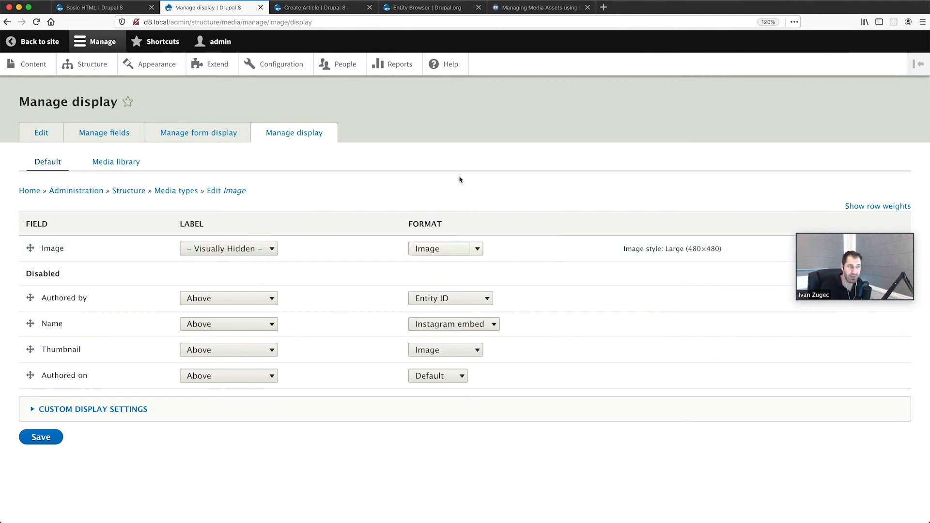
{"action": "left_click", "coordinate": [449, 249]}
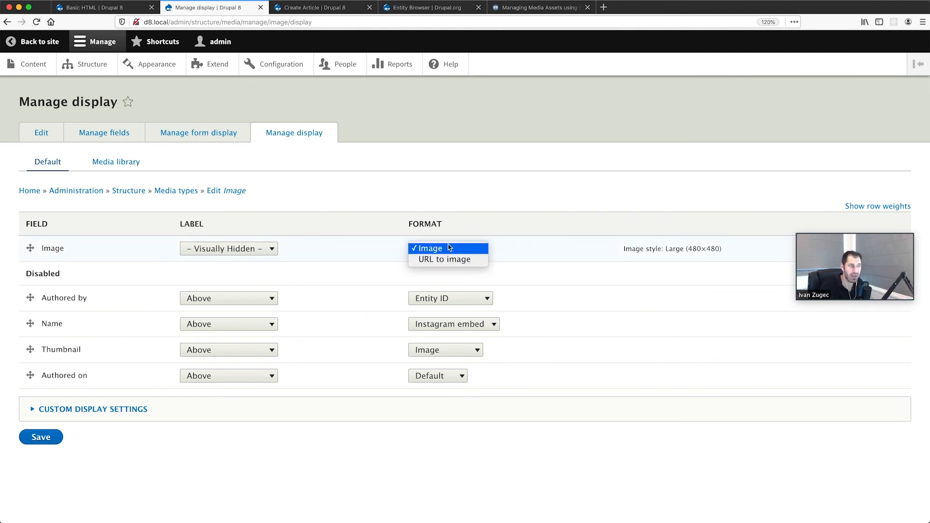
{"action": "left_click", "coordinate": [456, 193]}
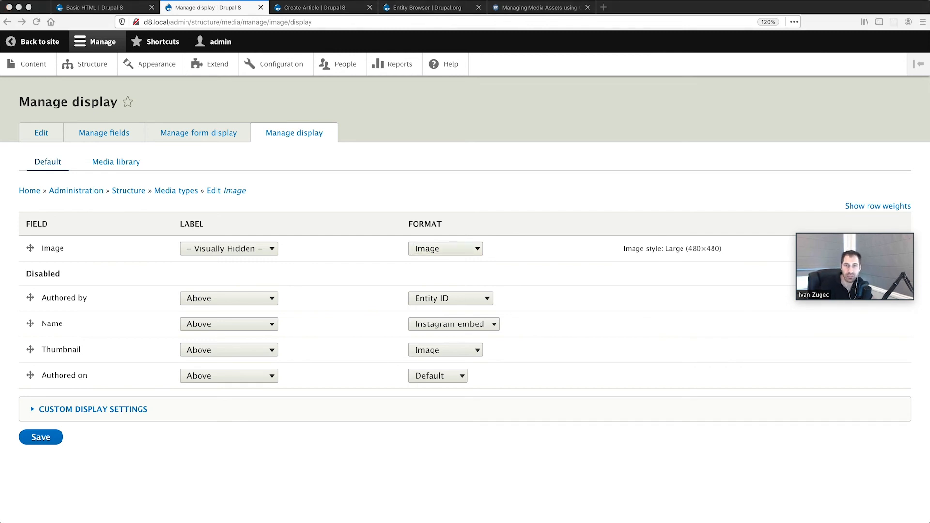
{"action": "left_click", "coordinate": [419, 103]}
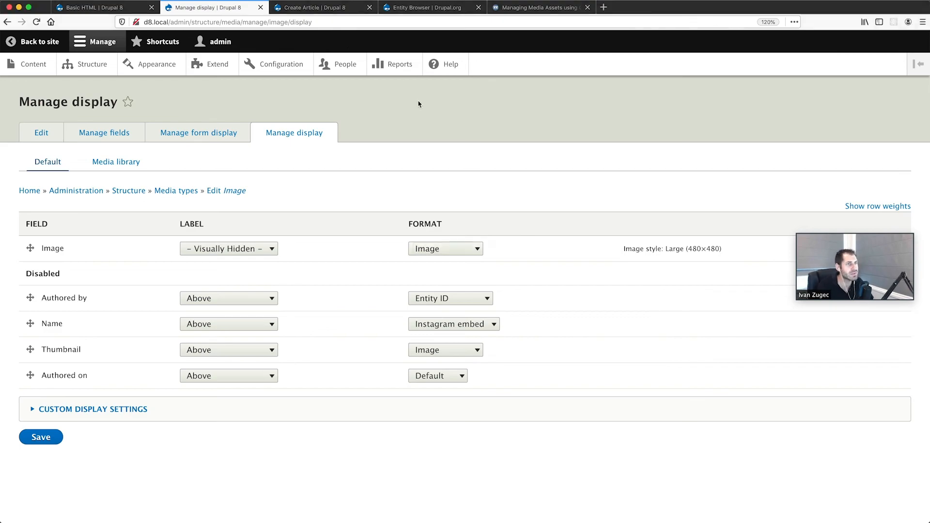
{"action": "key", "text": "super+t"}
{"action": "type", "text": "https://www.drupal.org/project/drupal/issues/2061377"}
{"action": "key", "text": "Return"}
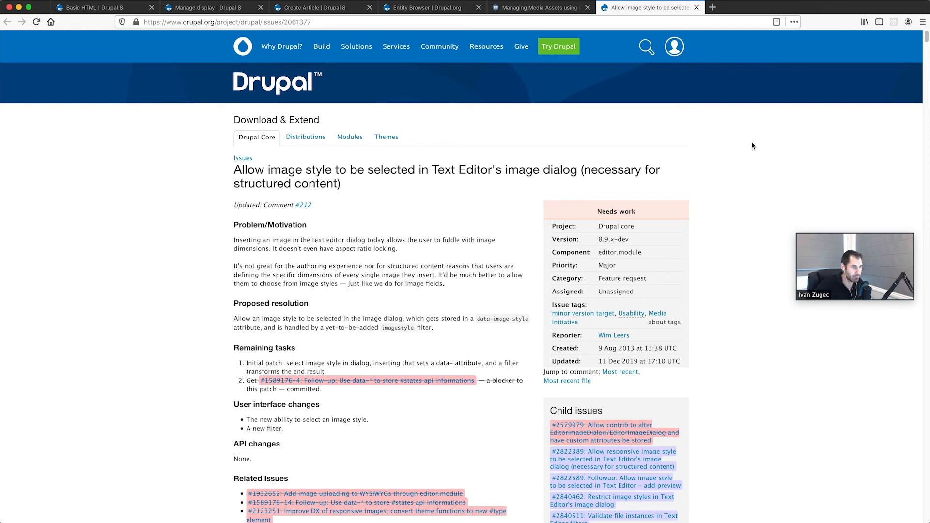
- Read the issue's target version, problem description, proposed changes and status
{"action": "left_click_drag", "start_coordinate": [600, 239], "coordinate": [637, 241]}
{"action": "left_click", "coordinate": [638, 241]}
{"action": "left_click_drag", "start_coordinate": [399, 249], "coordinate": [235, 244]}
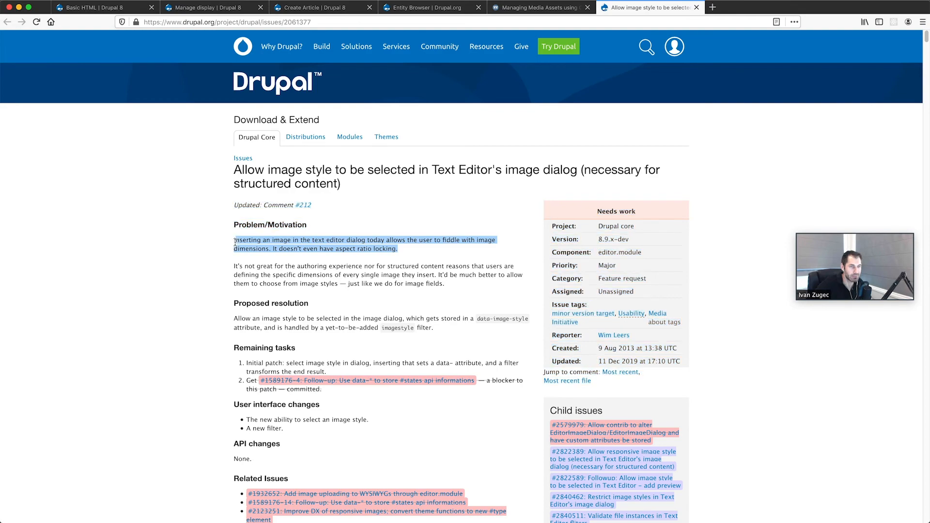
{"action": "left_click", "coordinate": [224, 247]}
{"action": "scroll", "coordinate": [267, 250], "scroll_direction": "down", "scroll_amount": 3}
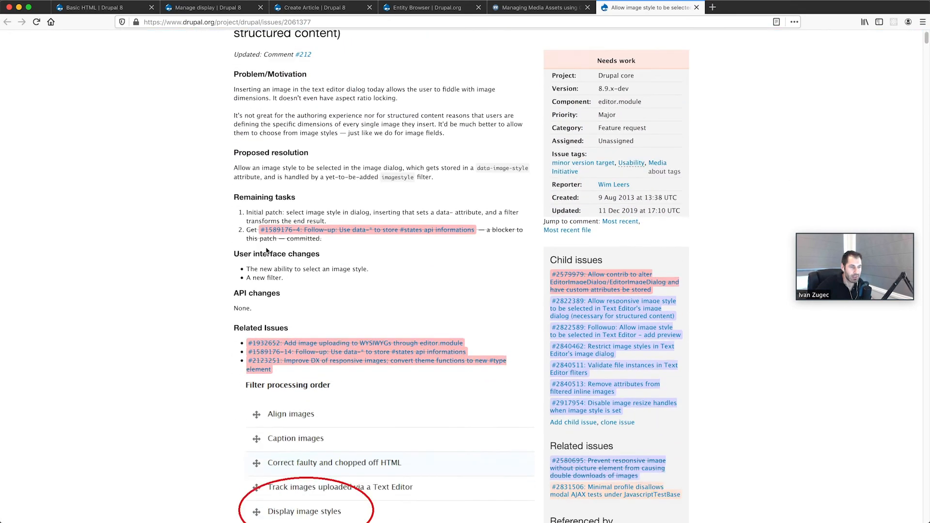
{"action": "scroll", "coordinate": [266, 250], "scroll_direction": "down", "scroll_amount": 2}
{"action": "scroll", "coordinate": [678, 211], "scroll_direction": "up", "scroll_amount": 5}
{"action": "left_click_drag", "start_coordinate": [677, 209], "coordinate": [563, 215]}
{"action": "left_click", "coordinate": [507, 226]}
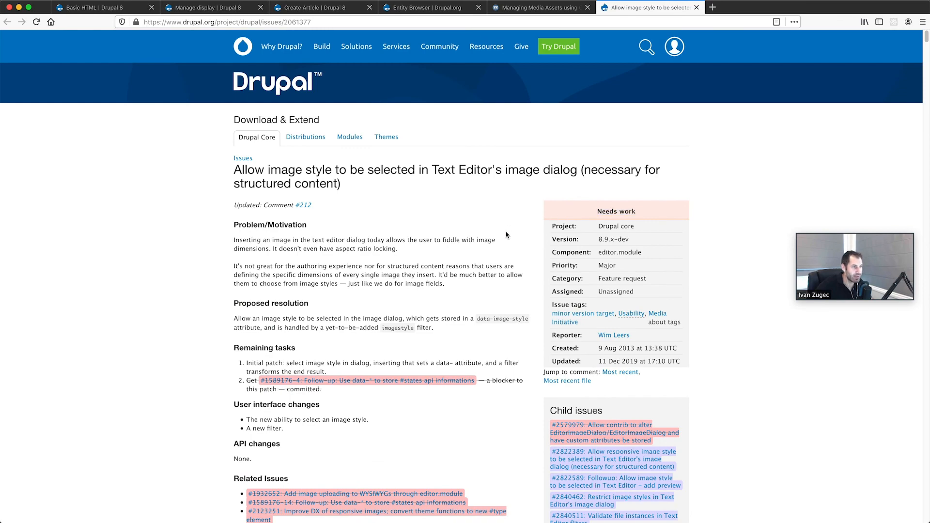
- Look through the issue's screenshots and early comments for the proposed image style filter and the Edit Image dialog
{"action": "scroll", "coordinate": [506, 235], "scroll_direction": "down", "scroll_amount": 10}
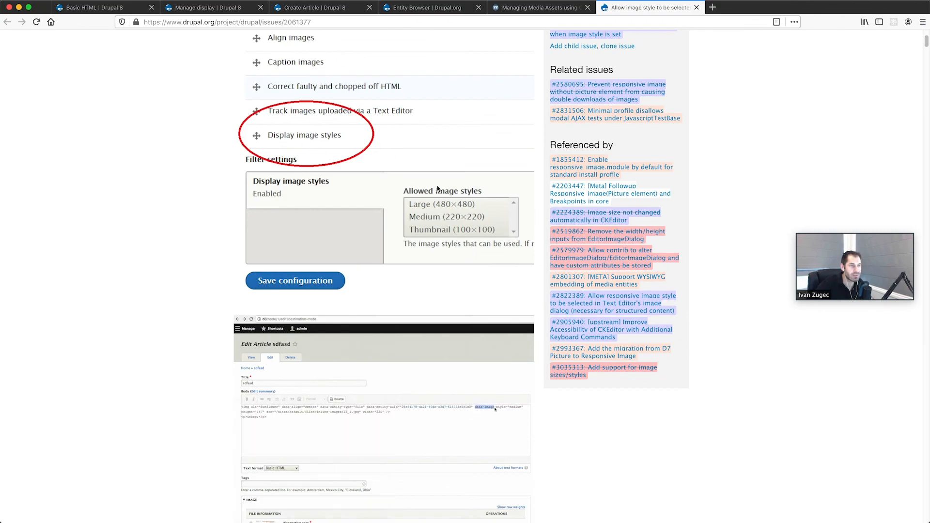
{"action": "scroll", "coordinate": [446, 189], "scroll_direction": "down", "scroll_amount": 8}
{"action": "scroll", "coordinate": [447, 190], "scroll_direction": "down", "scroll_amount": 15}
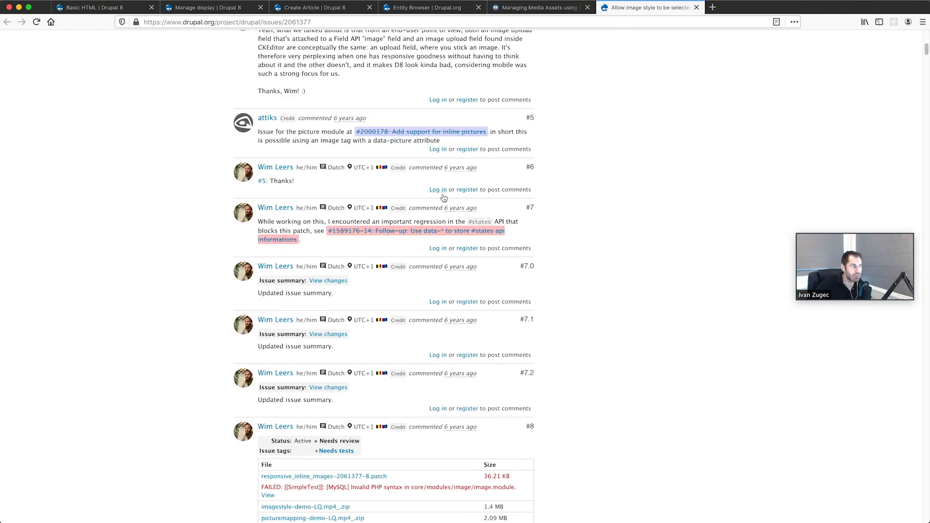
{"action": "scroll", "coordinate": [446, 189], "scroll_direction": "up", "scroll_amount": 15}
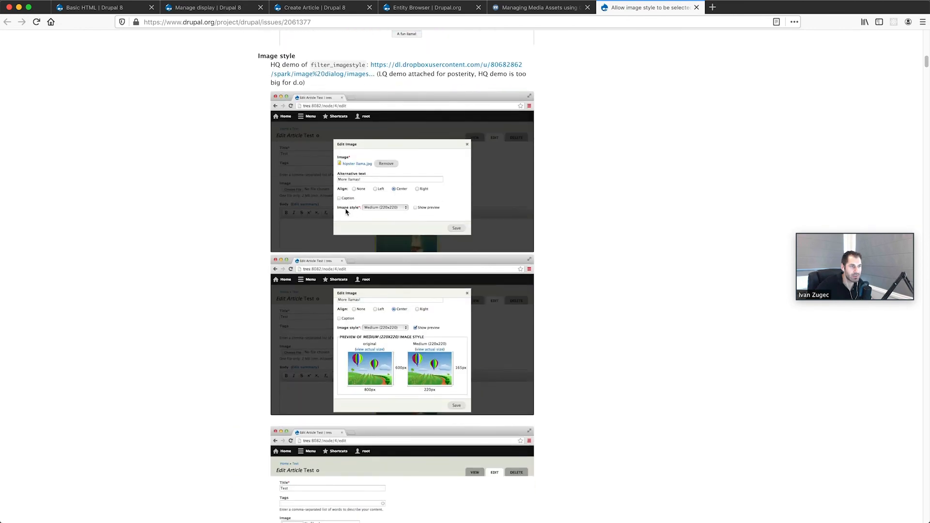
{"action": "scroll", "coordinate": [393, 214], "scroll_direction": "down", "scroll_amount": 3}
- Jump to the end of the issue's first comment page and skim the latest patches and reviews there
{"action": "left_click_drag", "start_coordinate": [927, 64], "coordinate": [927, 520]}
{"action": "scroll", "coordinate": [235, 286], "scroll_direction": "up", "scroll_amount": 4}
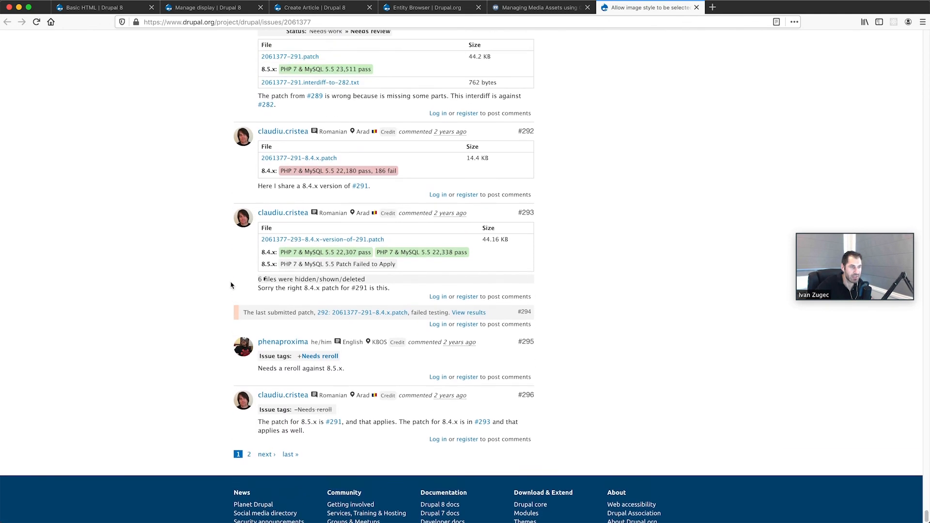
{"action": "scroll", "coordinate": [226, 284], "scroll_direction": "up", "scroll_amount": 20}
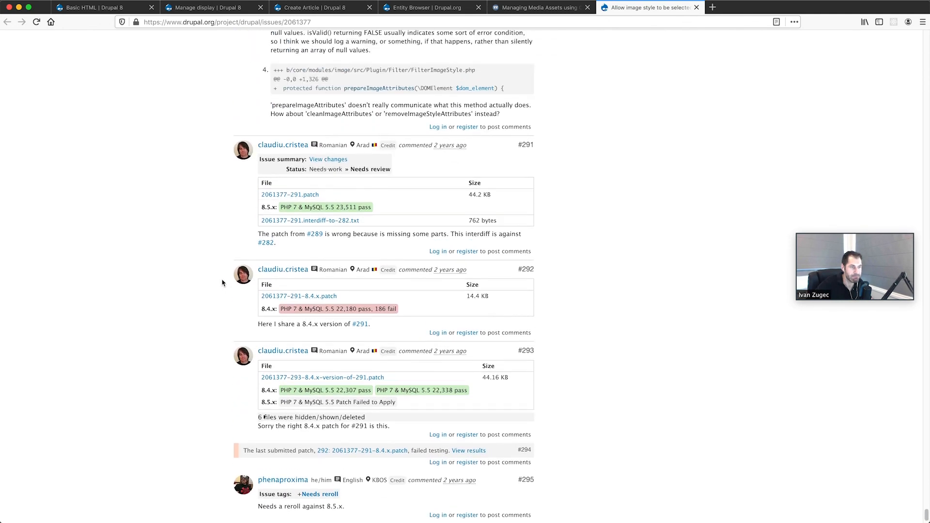
{"action": "scroll", "coordinate": [221, 284], "scroll_direction": "up", "scroll_amount": 4}
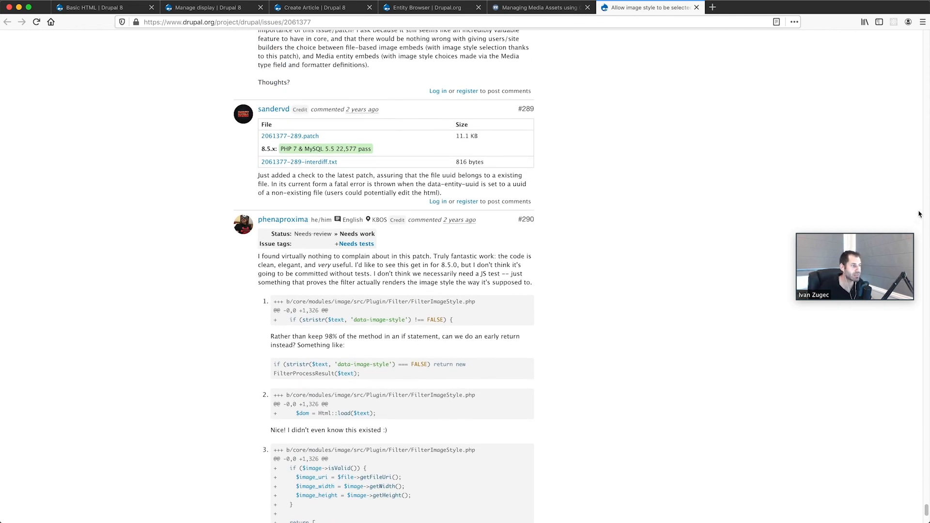
- Return to the start of the issue page and check the Drupal core version it targets
{"action": "left_click_drag", "start_coordinate": [927, 514], "coordinate": [916, 16]}
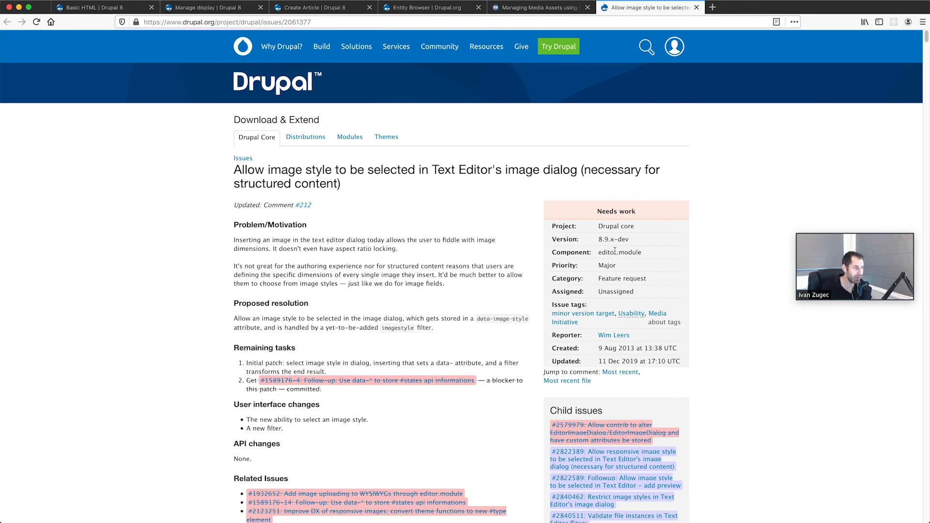
{"action": "left_click_drag", "start_coordinate": [627, 238], "coordinate": [598, 239]}
{"action": "left_click", "coordinate": [598, 238]}
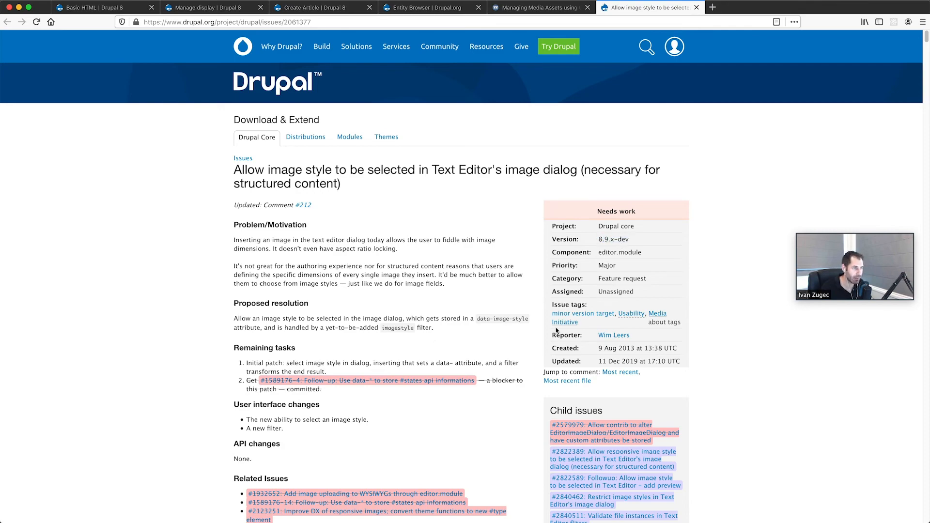
{"action": "scroll", "coordinate": [290, 417], "scroll_direction": "down", "scroll_amount": 20}
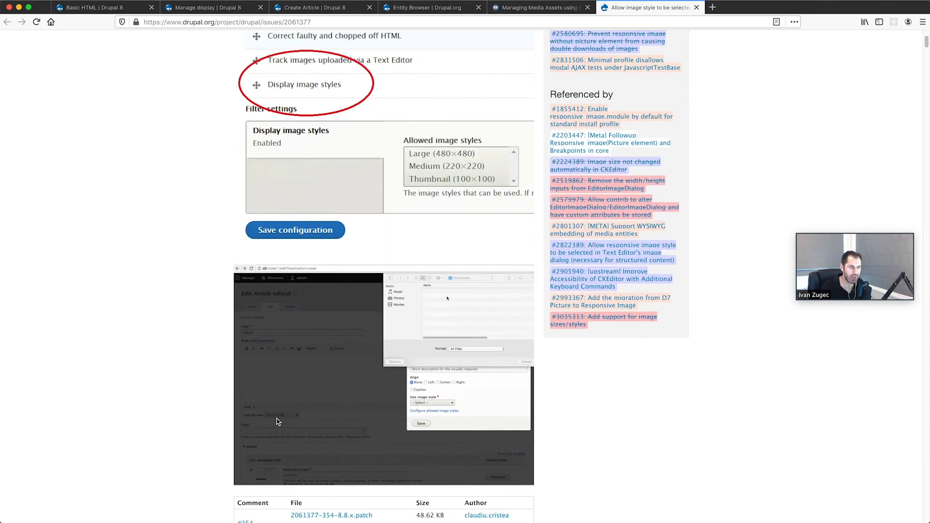
{"action": "scroll", "coordinate": [275, 420], "scroll_direction": "down", "scroll_amount": 2}
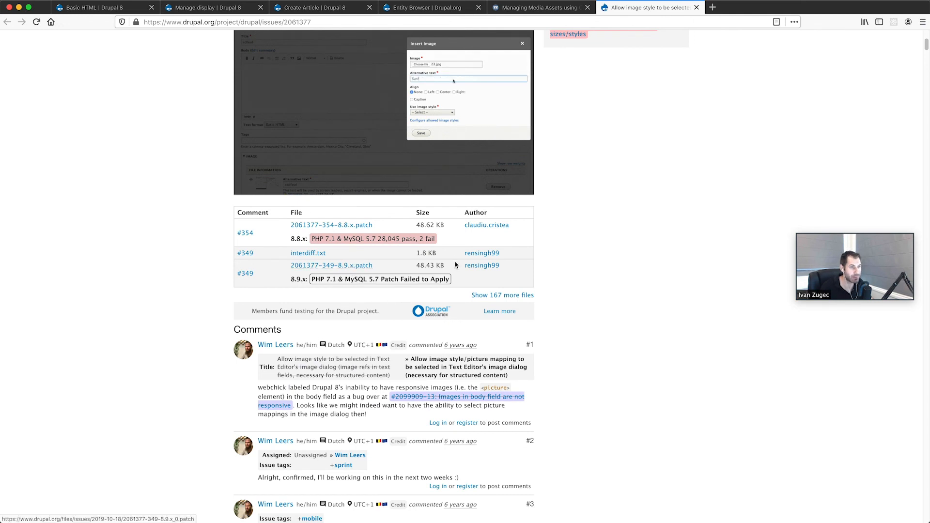
{"action": "left_click_drag", "start_coordinate": [446, 266], "coordinate": [415, 268]}
{"action": "double_click", "coordinate": [421, 267]}
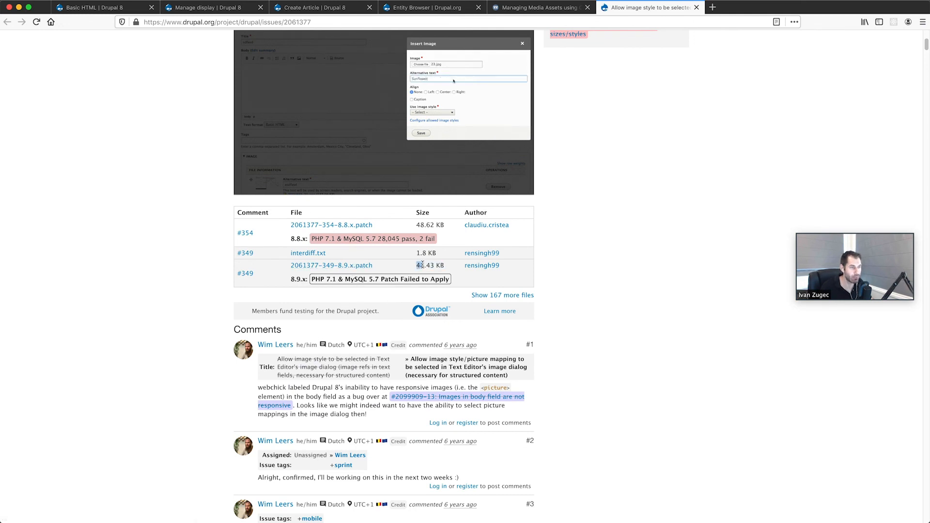
{"action": "left_click", "coordinate": [314, 267]}
{"action": "scroll", "coordinate": [313, 271], "scroll_direction": "down", "scroll_amount": 15}
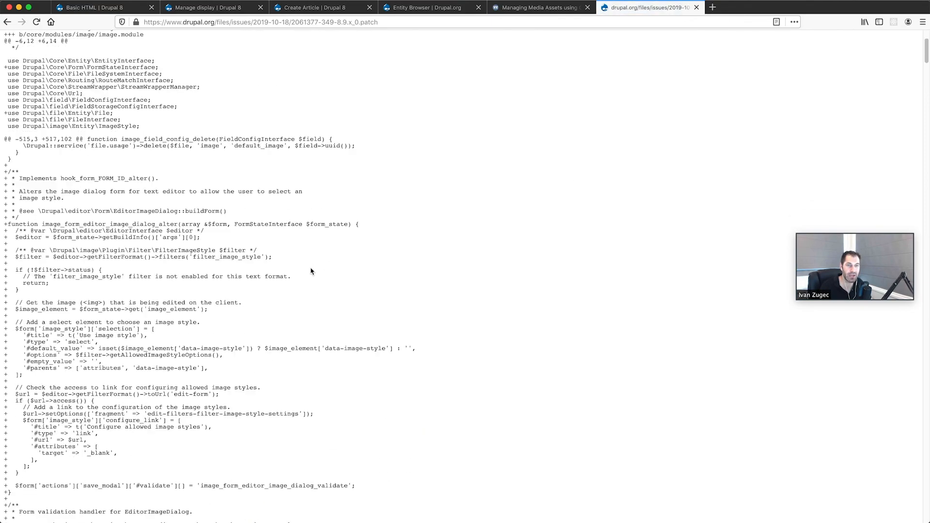
{"action": "scroll", "coordinate": [312, 270], "scroll_direction": "down", "scroll_amount": 15}
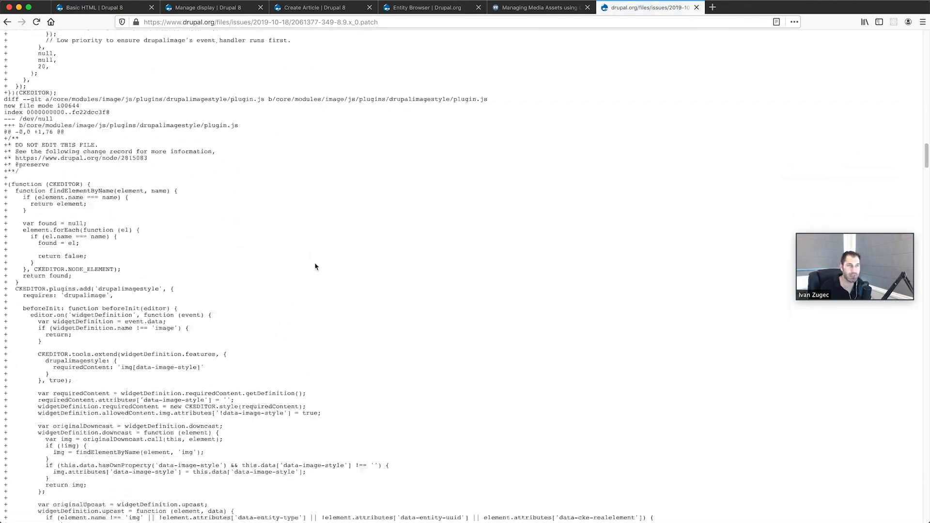
{"action": "scroll", "coordinate": [370, 209], "scroll_direction": "up", "scroll_amount": 15}
- Return to the issue page and skim its earliest comments below the file list
{"action": "left_click", "coordinate": [15, 23]}
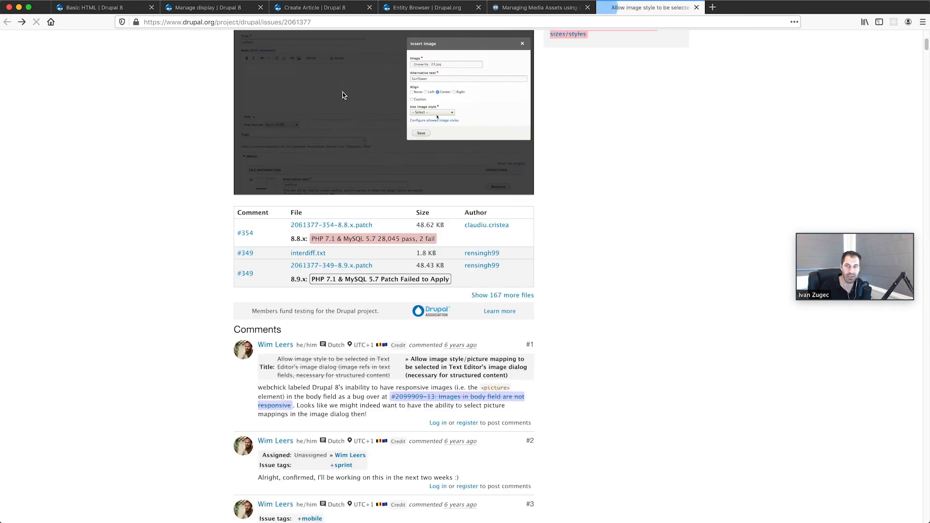
{"action": "scroll", "coordinate": [393, 237], "scroll_direction": "down", "scroll_amount": 1}
{"action": "scroll", "coordinate": [391, 242], "scroll_direction": "down", "scroll_amount": 3}
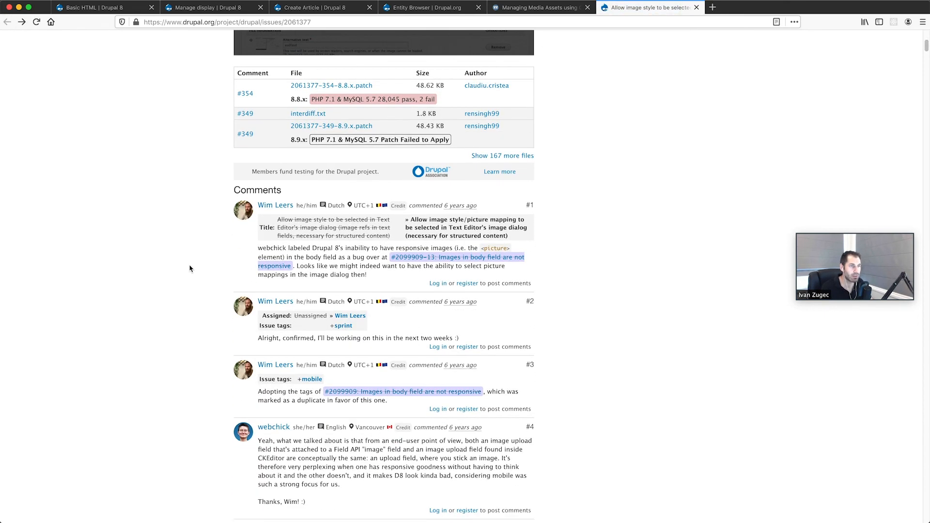
{"action": "scroll", "coordinate": [190, 269], "scroll_direction": "down", "scroll_amount": 5}
{"action": "scroll", "coordinate": [189, 275], "scroll_direction": "down", "scroll_amount": 1}
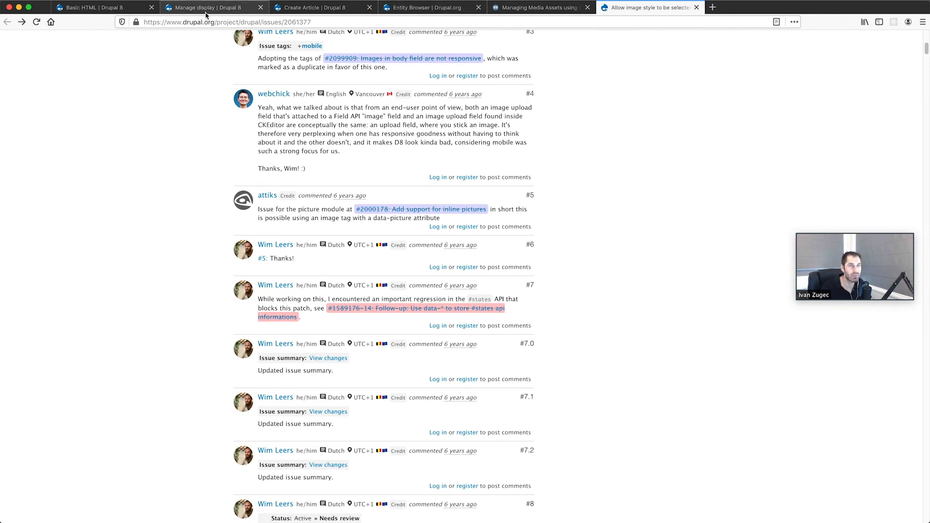
- Return to the Drupal 8 site and open its front page
{"action": "left_click", "coordinate": [117, 8]}
{"action": "left_click", "coordinate": [340, 8]}
{"action": "left_click", "coordinate": [427, 7]}
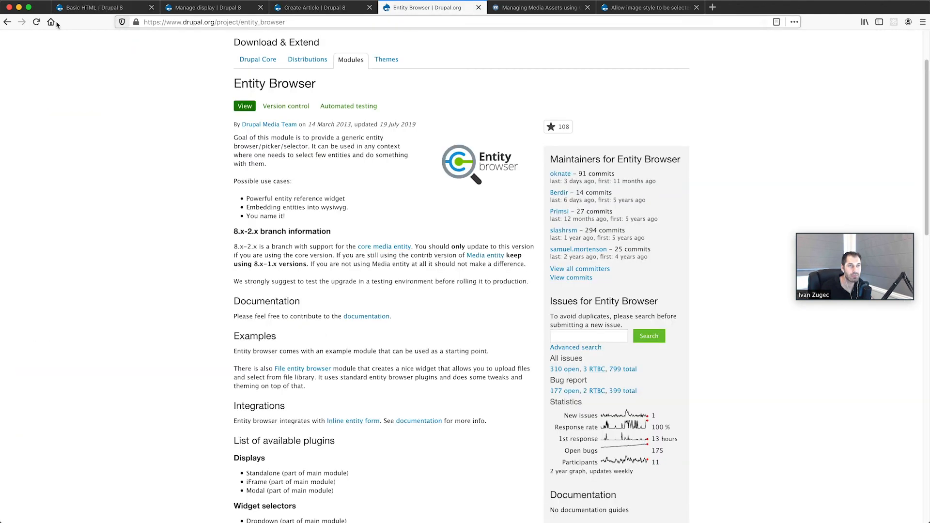
{"action": "left_click", "coordinate": [94, 7]}
{"action": "left_click", "coordinate": [39, 41]}
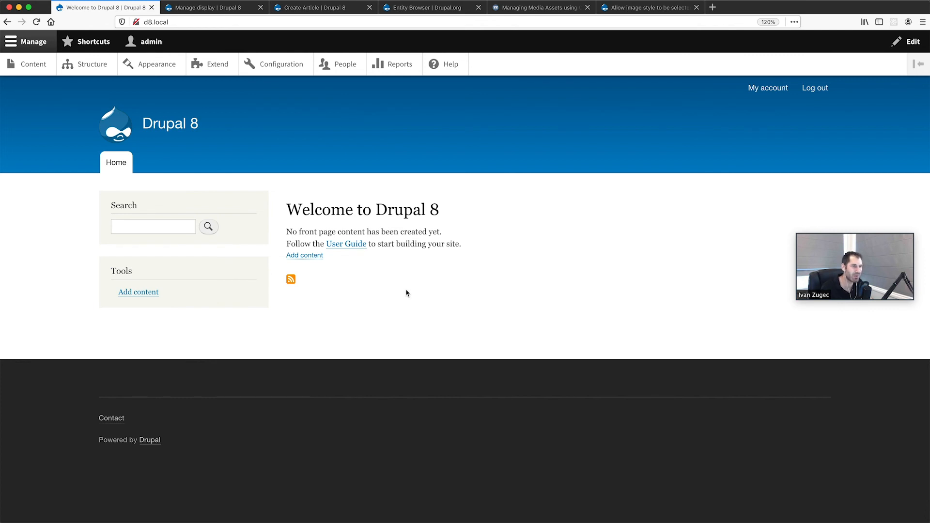
- Search the web for "drupal 8 gutenberg" in a new tab and open the Gutenberg project page on Drupal.org
{"action": "key", "text": "super+t"}
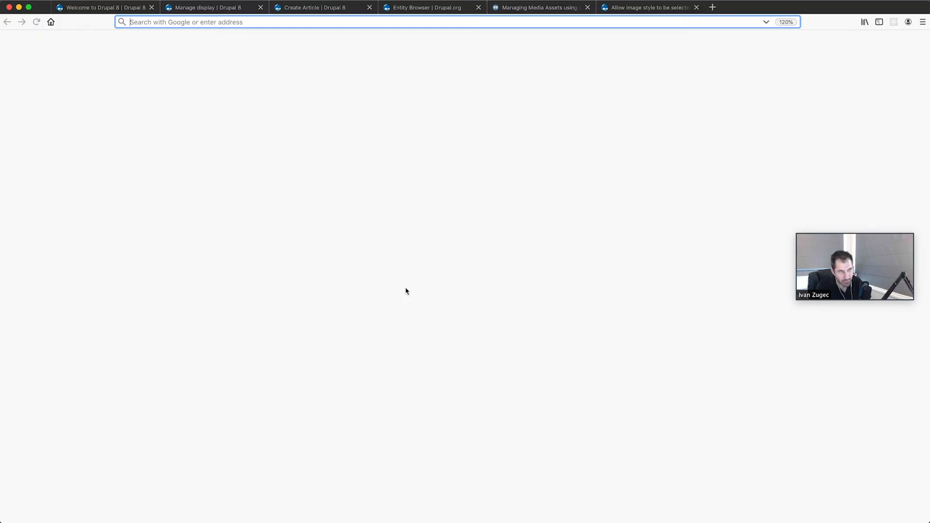
{"action": "type", "text": "drupal 8 guten"}
{"action": "key", "text": "Down"}
{"action": "key", "text": "Return"}
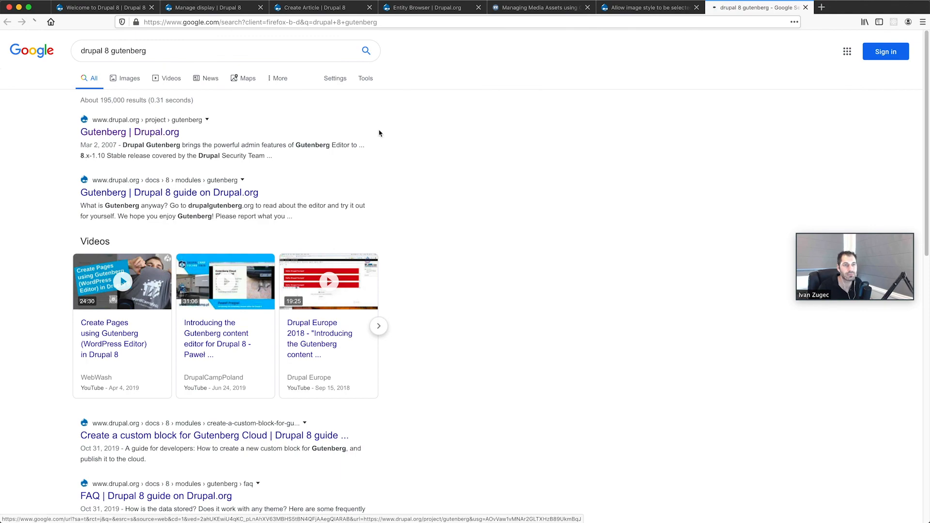
{"action": "left_click", "coordinate": [379, 133]}
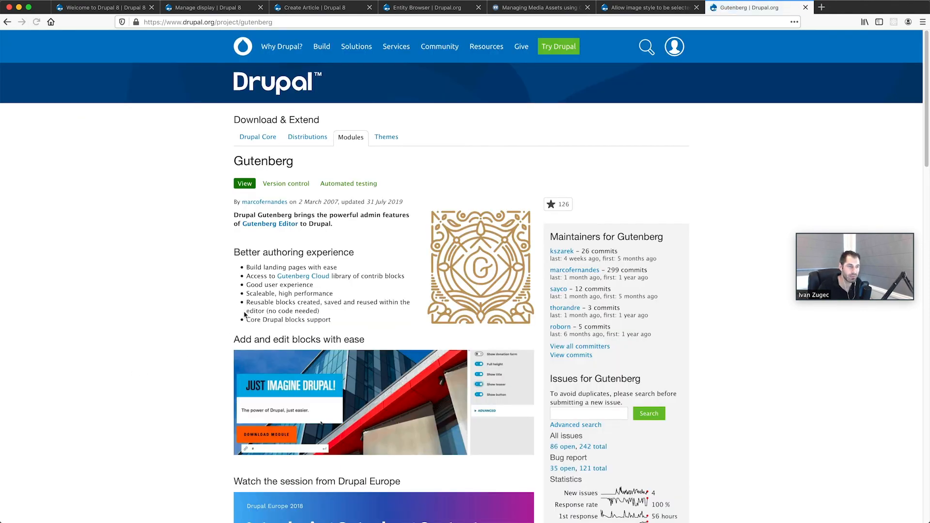
- Search the Gutenberg project page for "media" and check the recommended release under Downloads
{"action": "scroll", "coordinate": [204, 318], "scroll_direction": "down", "scroll_amount": 10}
{"action": "key", "text": "super+f"}
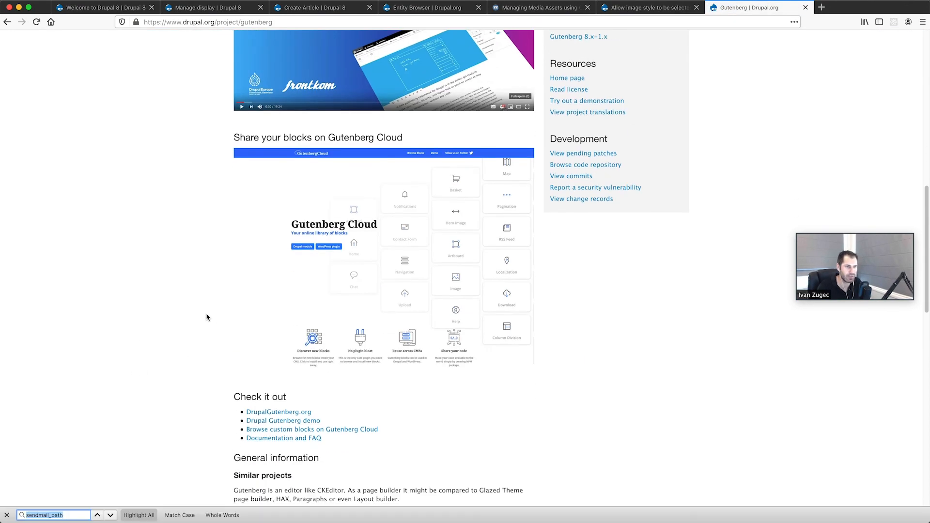
{"action": "type", "text": "media"}
{"action": "key", "text": "Escape"}
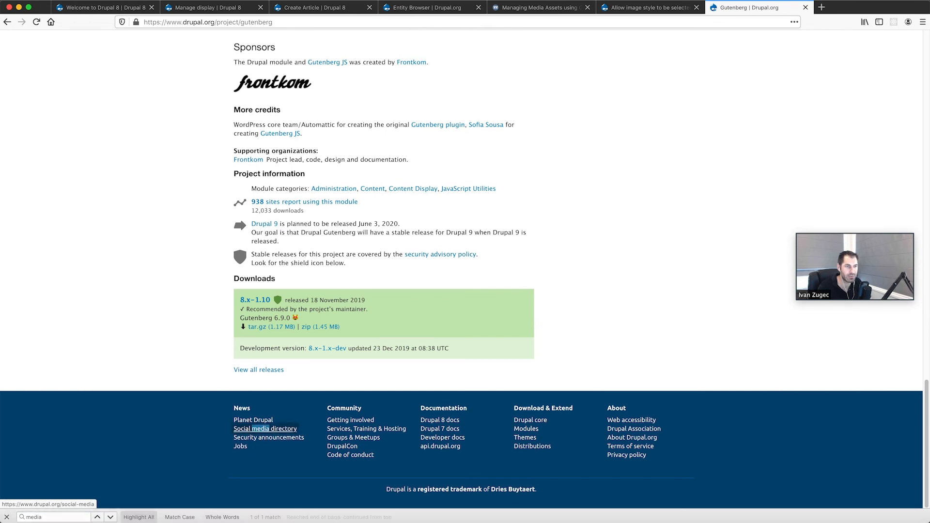
{"action": "scroll", "coordinate": [215, 271], "scroll_direction": "up", "scroll_amount": 3}
{"action": "scroll", "coordinate": [215, 271], "scroll_direction": "down", "scroll_amount": 3}
{"action": "left_click_drag", "start_coordinate": [376, 341], "coordinate": [230, 341]}
{"action": "left_click", "coordinate": [230, 340]}
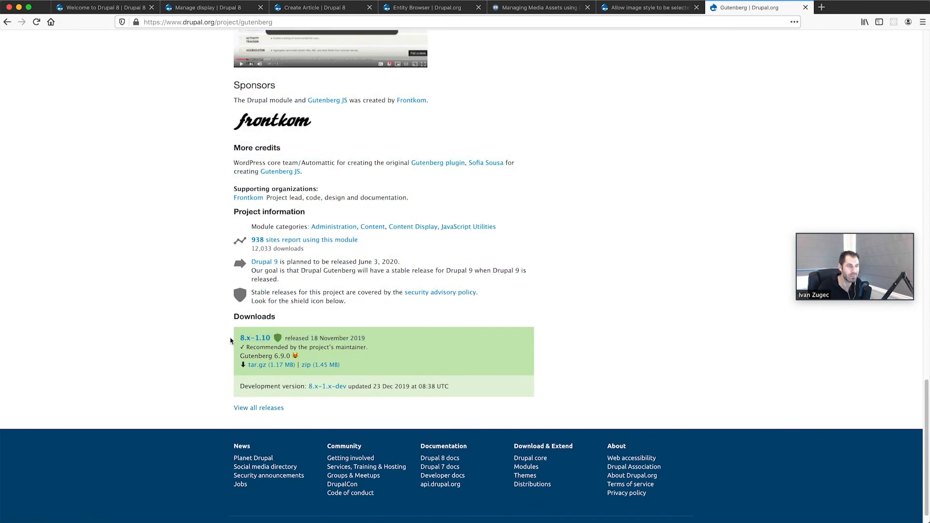
- Look back through the Gutenberg project page and read the "Better authoring experience" feature list
{"action": "scroll", "coordinate": [230, 341], "scroll_direction": "up", "scroll_amount": 7}
{"action": "scroll", "coordinate": [230, 340], "scroll_direction": "up", "scroll_amount": 2}
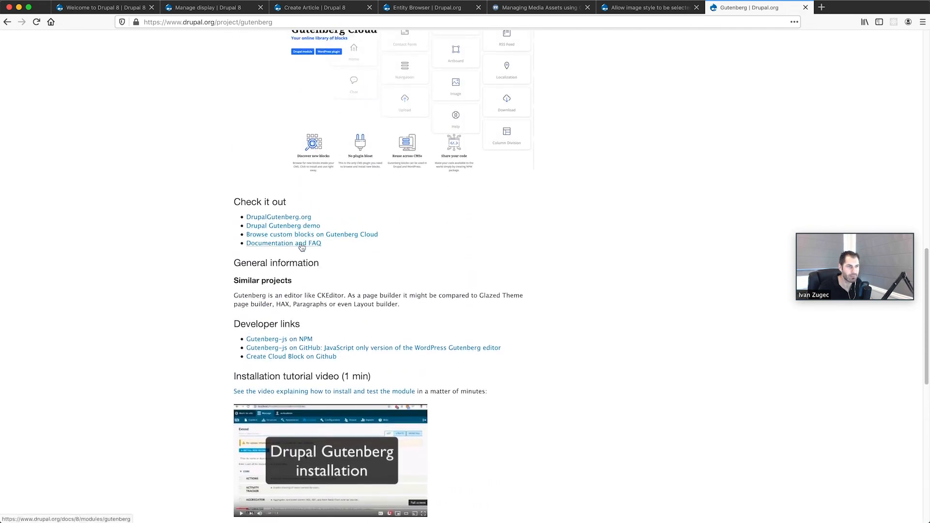
{"action": "scroll", "coordinate": [298, 238], "scroll_direction": "up", "scroll_amount": 8}
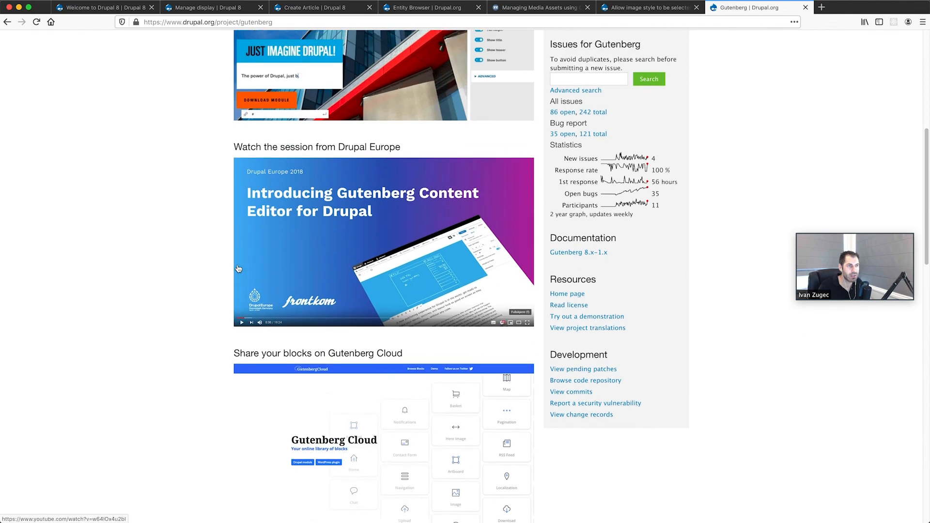
{"action": "scroll", "coordinate": [238, 269], "scroll_direction": "up", "scroll_amount": 2}
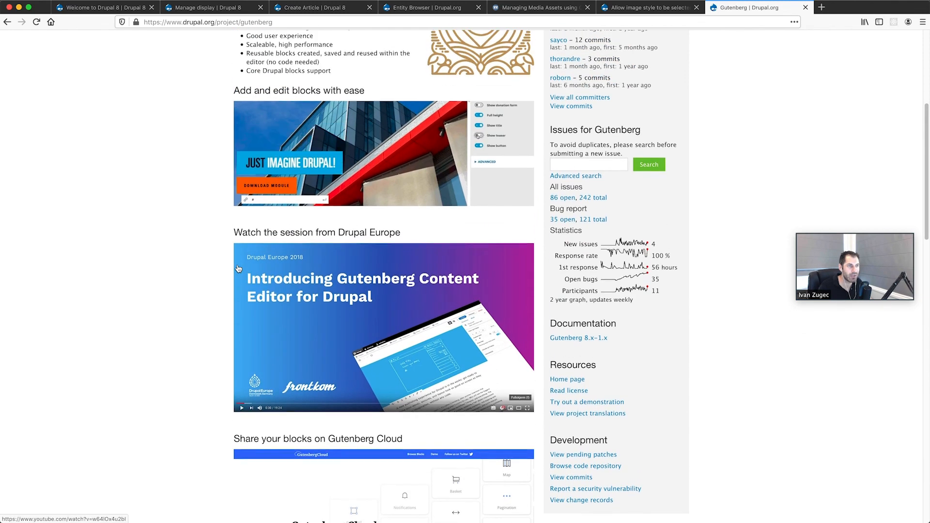
{"action": "scroll", "coordinate": [238, 269], "scroll_direction": "up", "scroll_amount": 2}
{"action": "scroll", "coordinate": [138, 277], "scroll_direction": "up", "scroll_amount": 2}
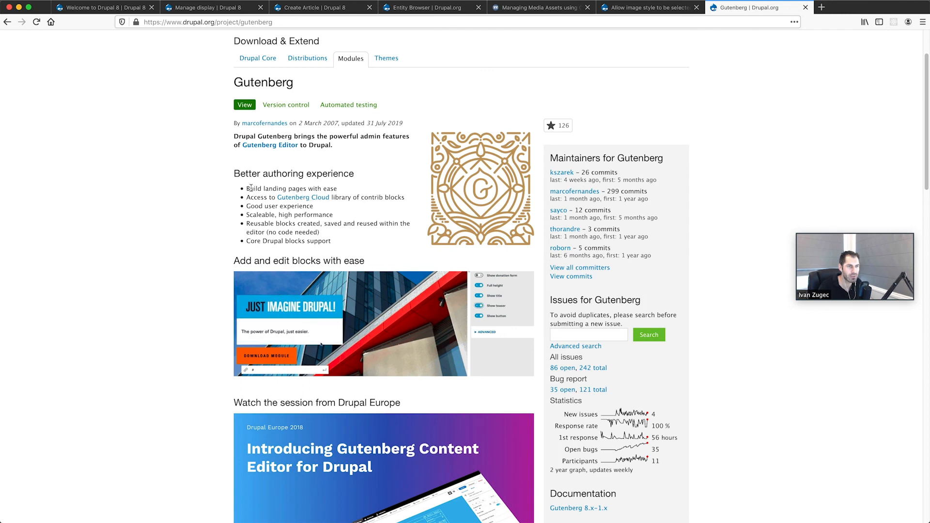
{"action": "left_click_drag", "start_coordinate": [348, 243], "coordinate": [234, 173]}
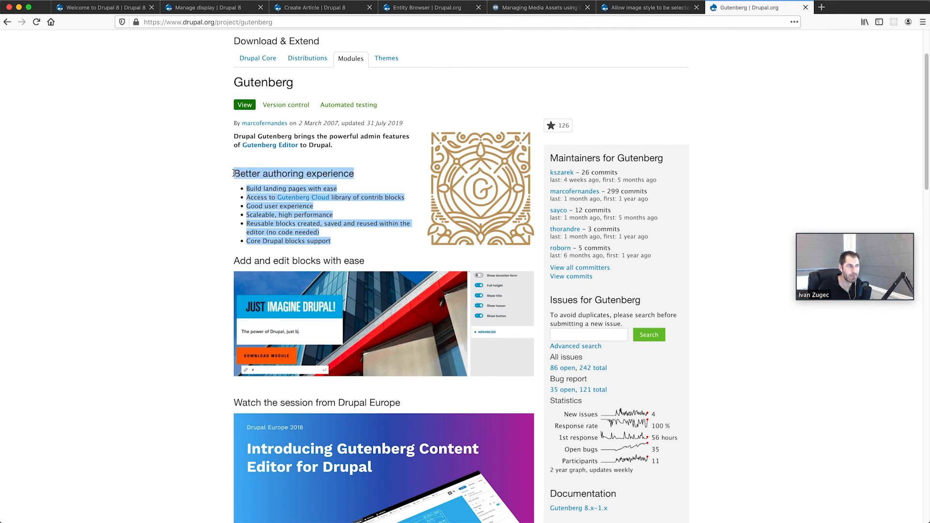
{"action": "right_click", "coordinate": [235, 174]}
{"action": "left_click", "coordinate": [227, 173]}
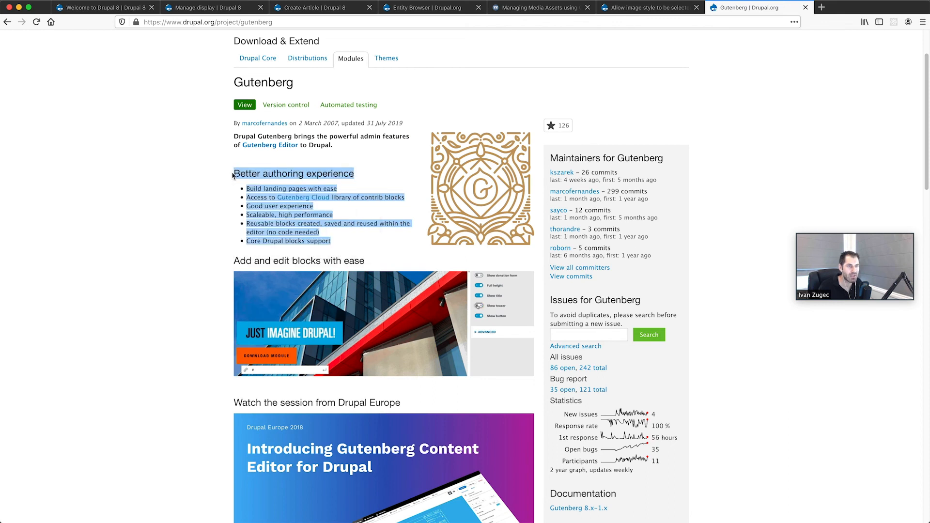
{"action": "triple_click", "coordinate": [264, 173]}
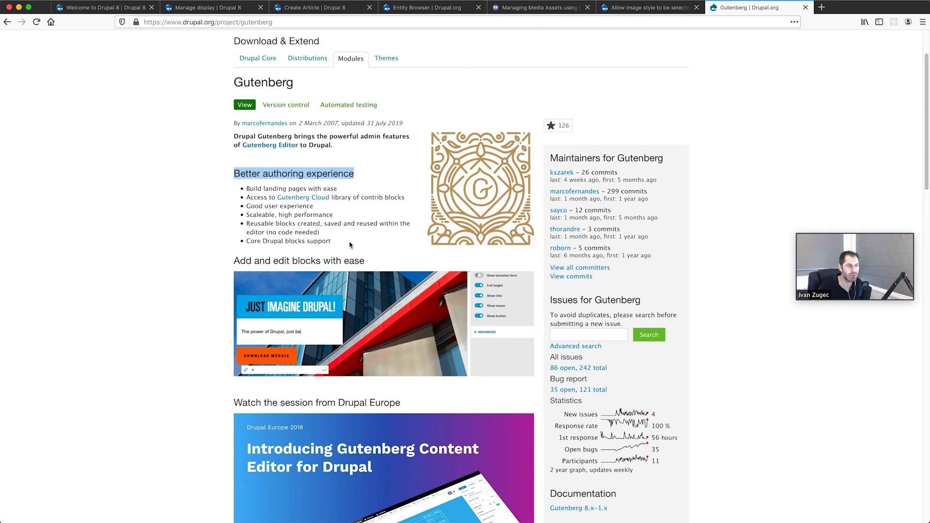
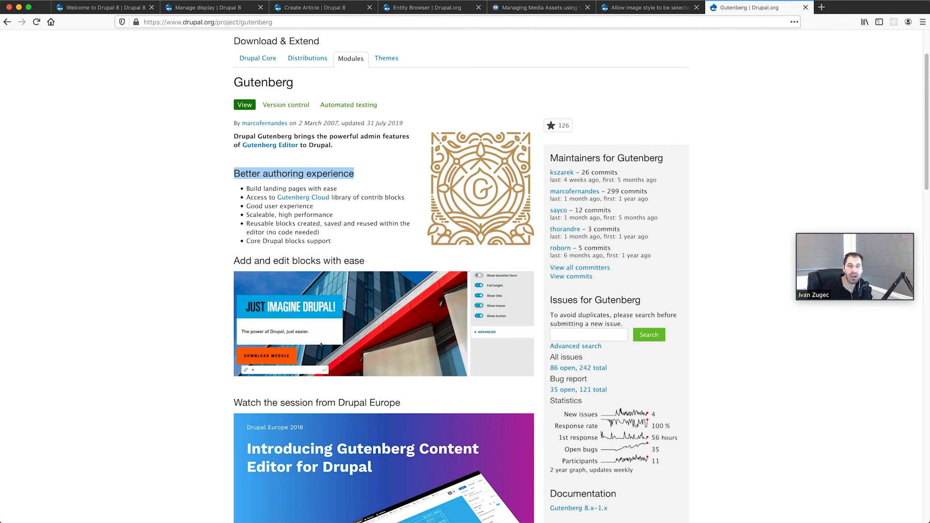
- Return to the Drupal 8 site and open the basic page "Test page" for editing from the content list
{"action": "left_click", "coordinate": [318, 7]}
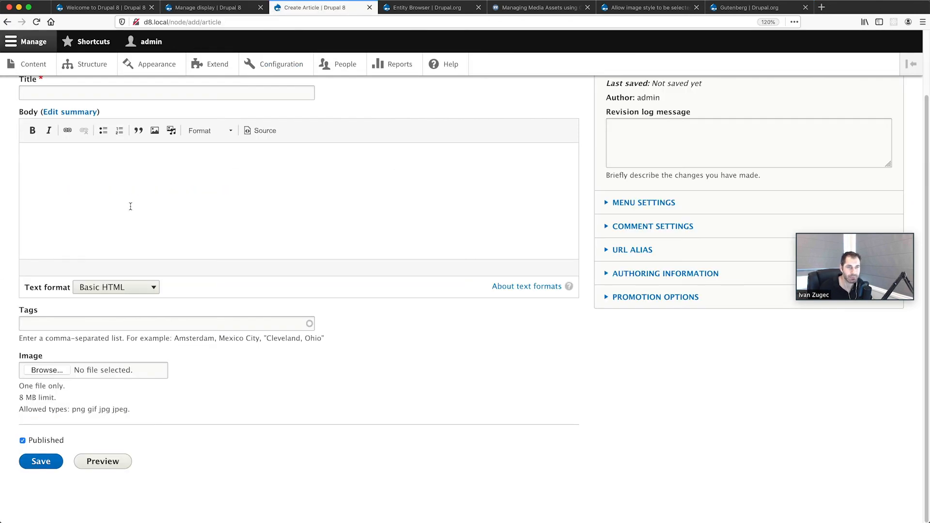
{"action": "scroll", "coordinate": [129, 209], "scroll_direction": "up", "scroll_amount": 2}
{"action": "left_click", "coordinate": [102, 7]}
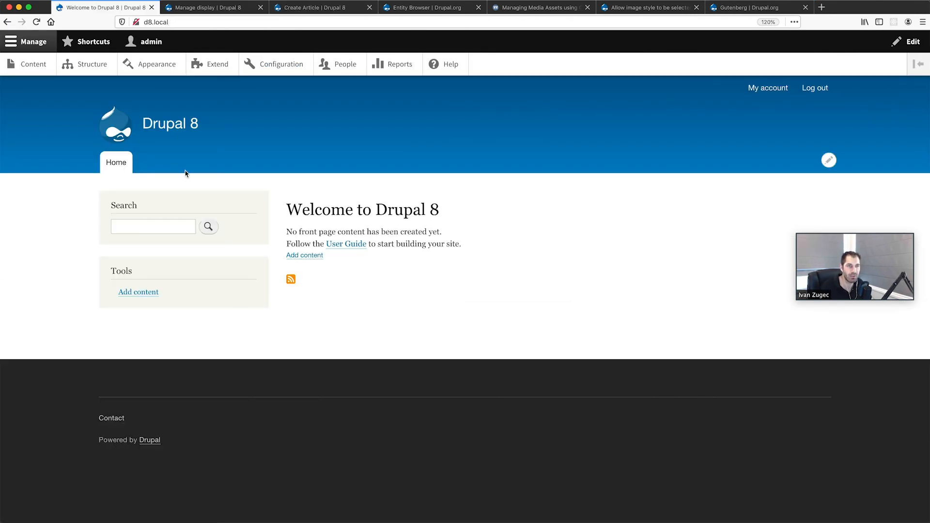
{"action": "left_click", "coordinate": [34, 64]}
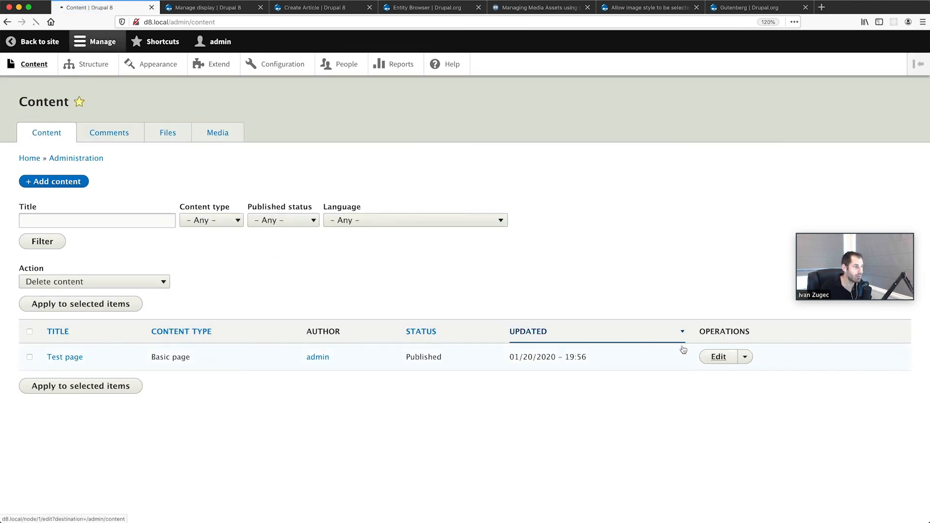
{"action": "left_click", "coordinate": [718, 356]}
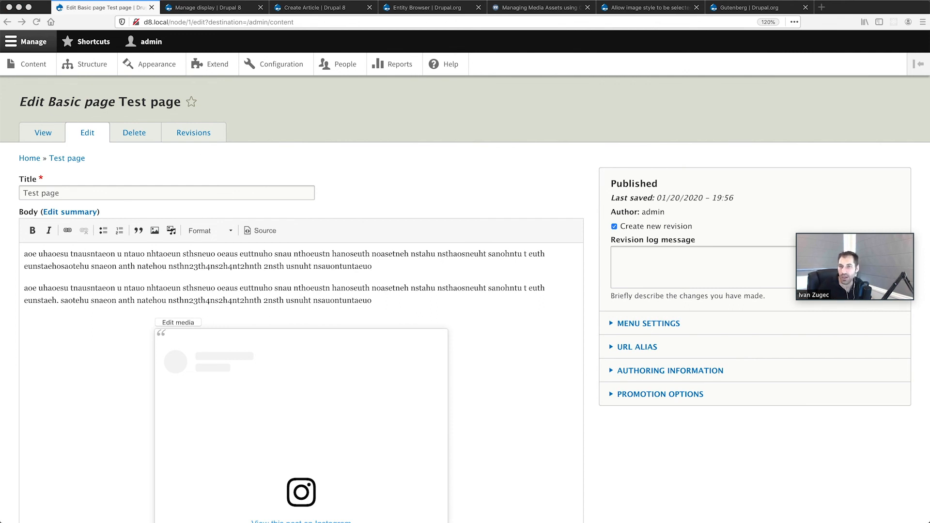
- On a new line after the first body paragraph, upload 2020-01-19_20-59-12.jpeg through the media library with alternative text "test test"
{"action": "left_click", "coordinate": [393, 267]}
{"action": "key", "text": "Return"}
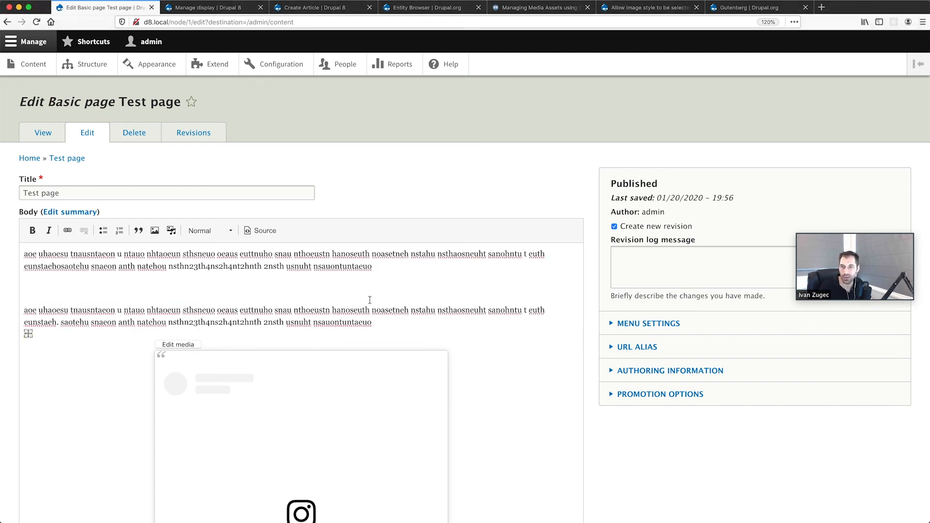
{"action": "left_click", "coordinate": [174, 233]}
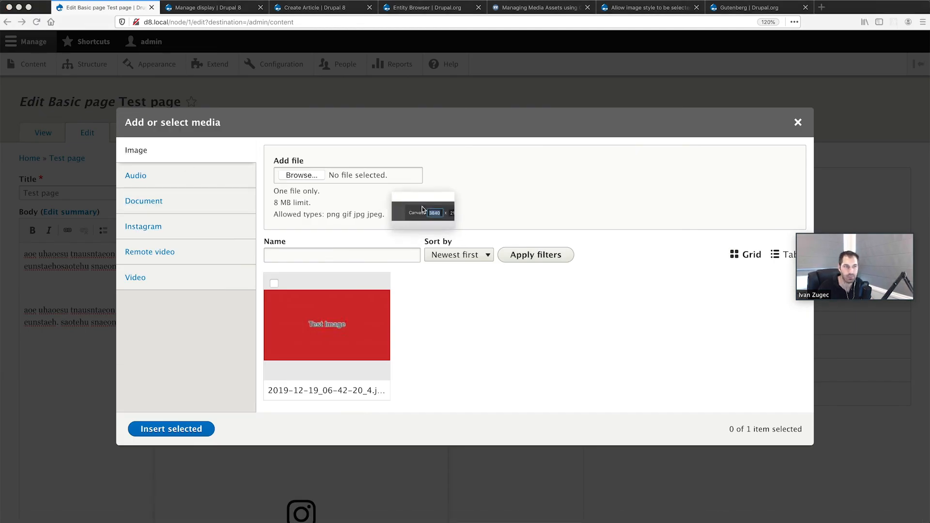
{"action": "left_click_drag", "start_coordinate": [422, 208], "coordinate": [291, 176]}
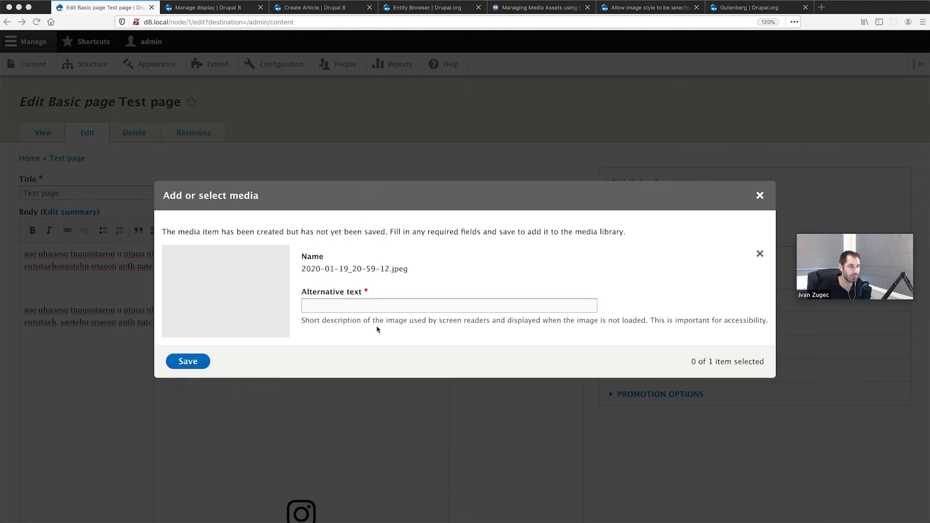
{"action": "left_click", "coordinate": [362, 306]}
{"action": "type", "text": "test test"}
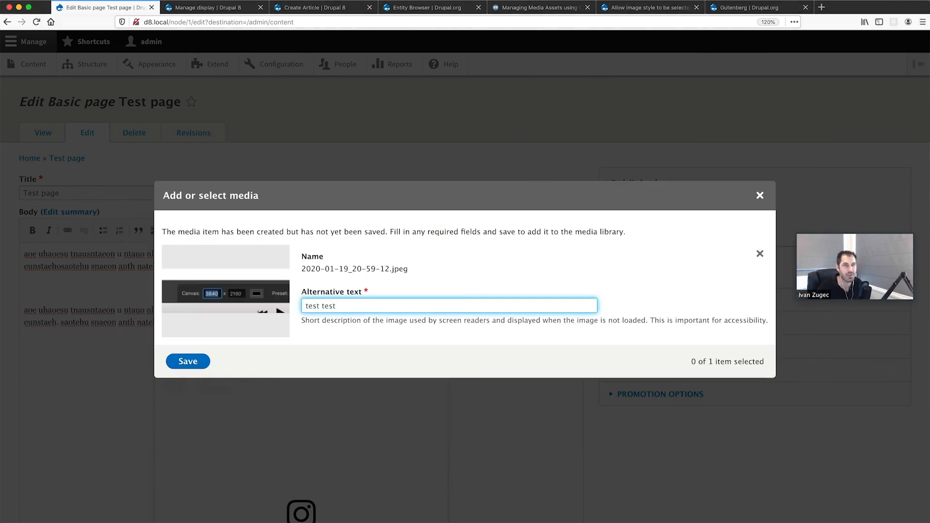
- Leave the upload unsaved, open the site's Media overview in the Manage display browser tab and examine the listed items
{"action": "left_click", "coordinate": [203, 6]}
{"action": "left_click", "coordinate": [42, 65]}
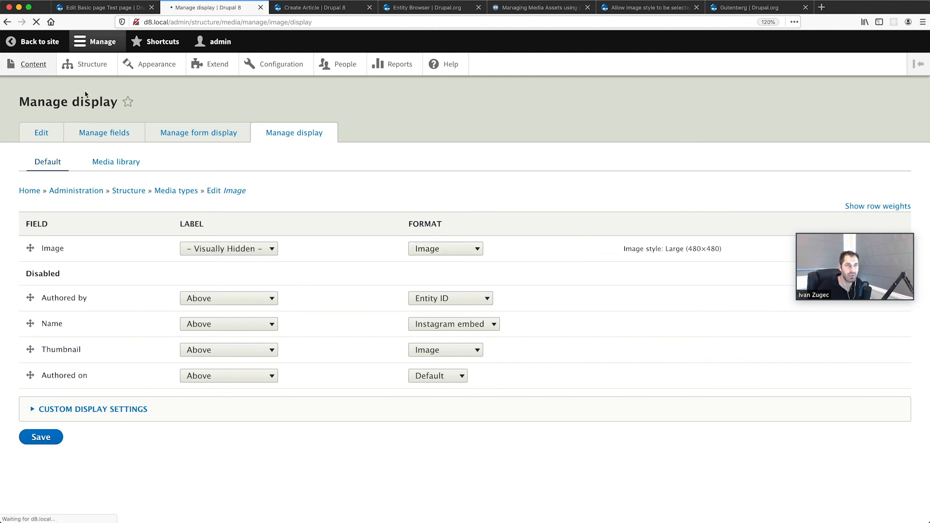
{"action": "left_click", "coordinate": [217, 132]}
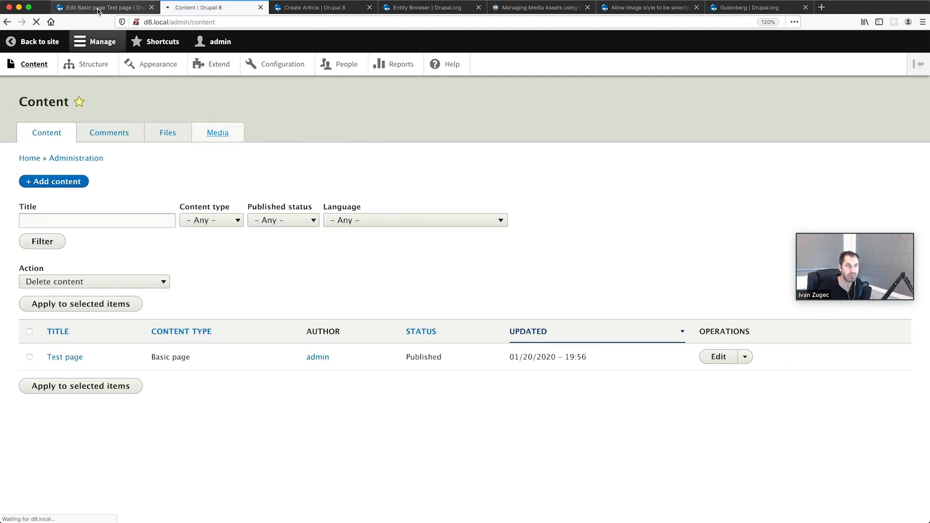
{"action": "scroll", "coordinate": [241, 343], "scroll_direction": "down", "scroll_amount": 2}
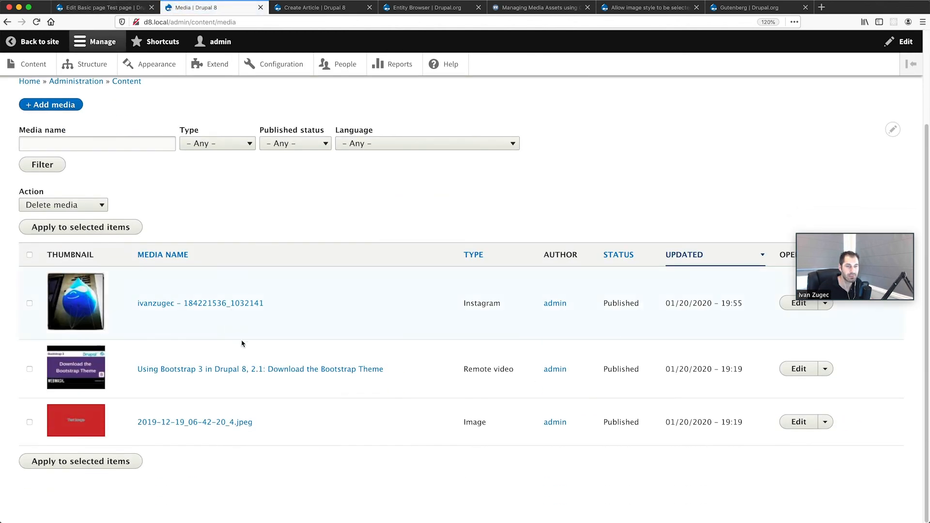
- Save the pending image upload in the Test page's media dialog and refresh the site's Media overview to check the listed items
{"action": "left_click", "coordinate": [106, 9]}
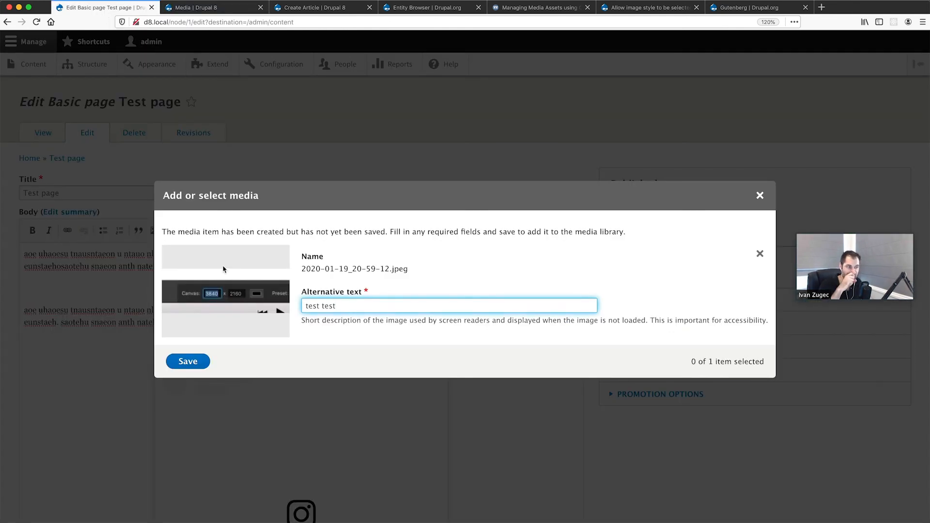
{"action": "left_click", "coordinate": [183, 362]}
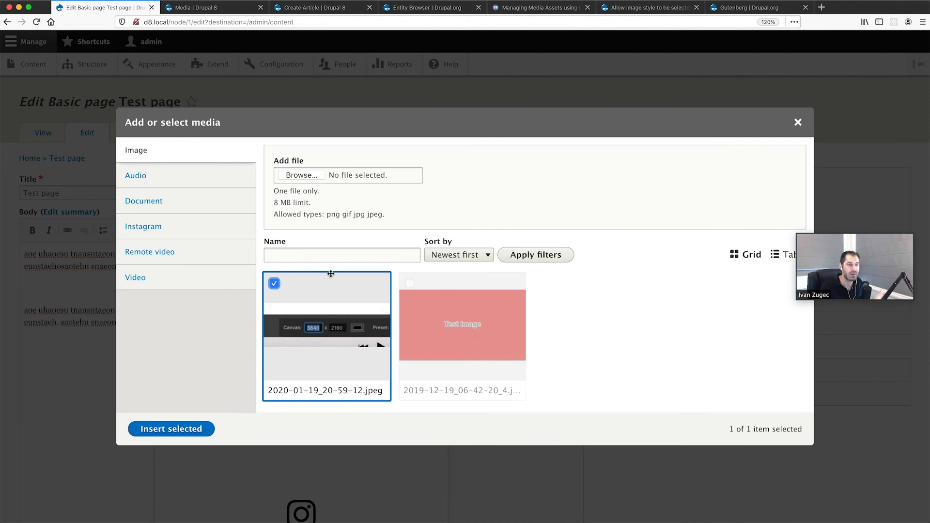
{"action": "left_click", "coordinate": [192, 7]}
{"action": "key", "text": "super+r"}
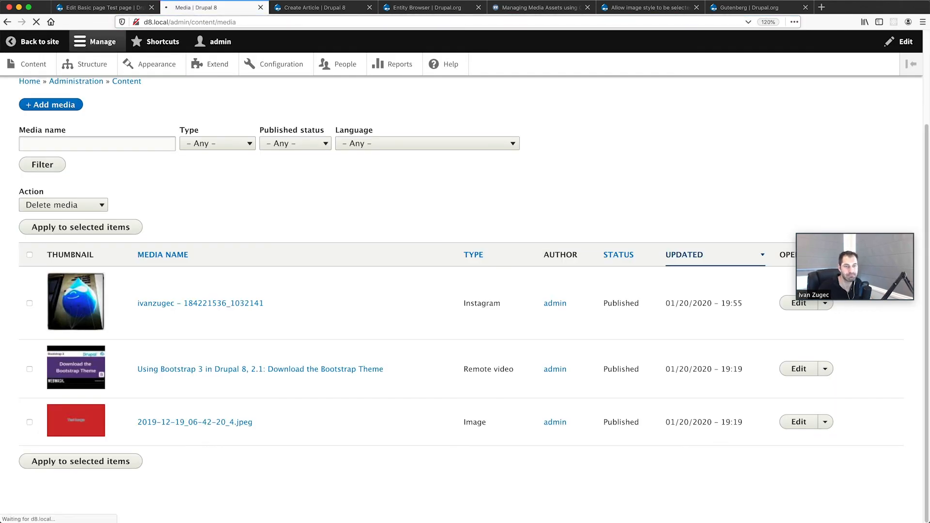
{"action": "scroll", "coordinate": [214, 239], "scroll_direction": "down", "scroll_amount": 3}
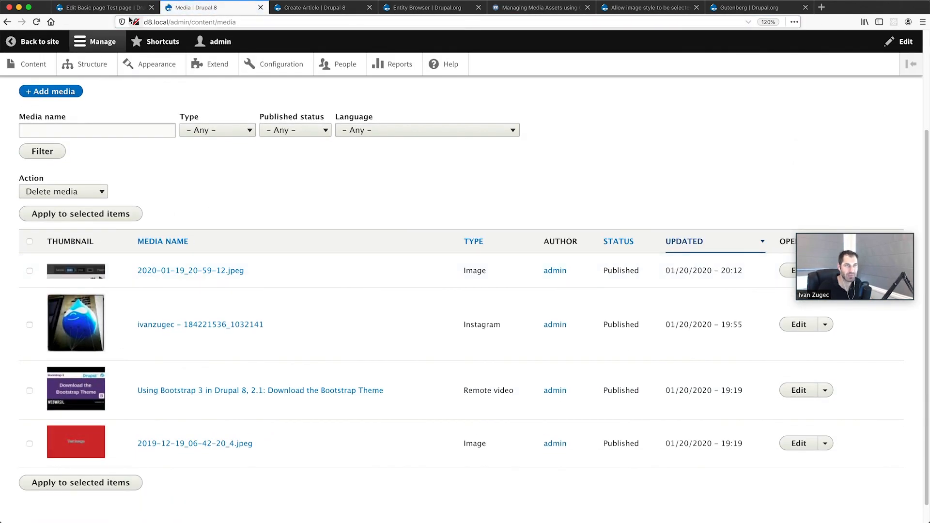
- Back on Test page, close and reopen the media library and insert 2020-01-19_20-59-12.jpeg after the first body paragraph
{"action": "left_click", "coordinate": [129, 9]}
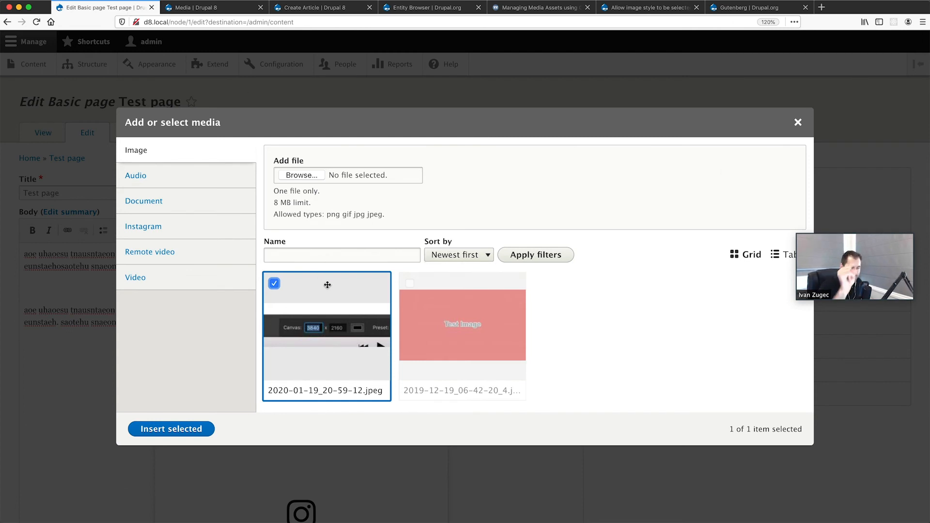
{"action": "left_click", "coordinate": [798, 122]}
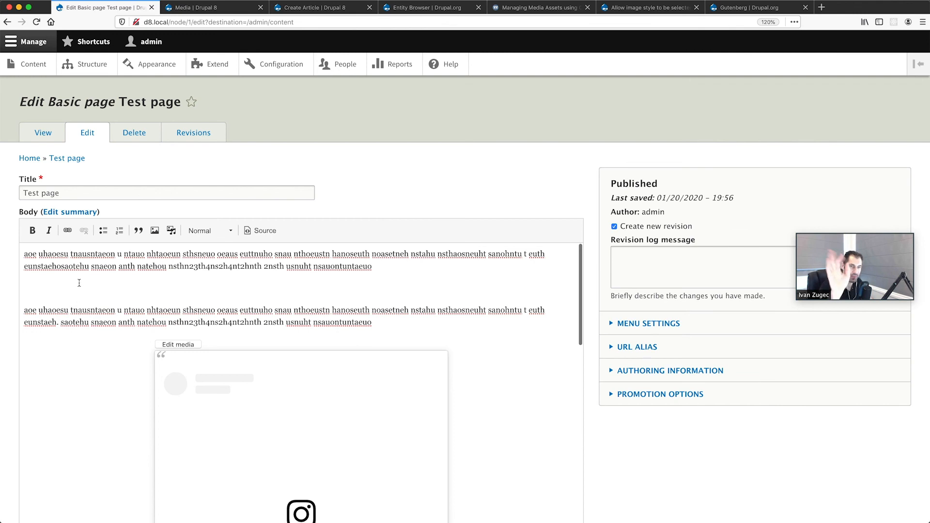
{"action": "left_click", "coordinate": [172, 231]}
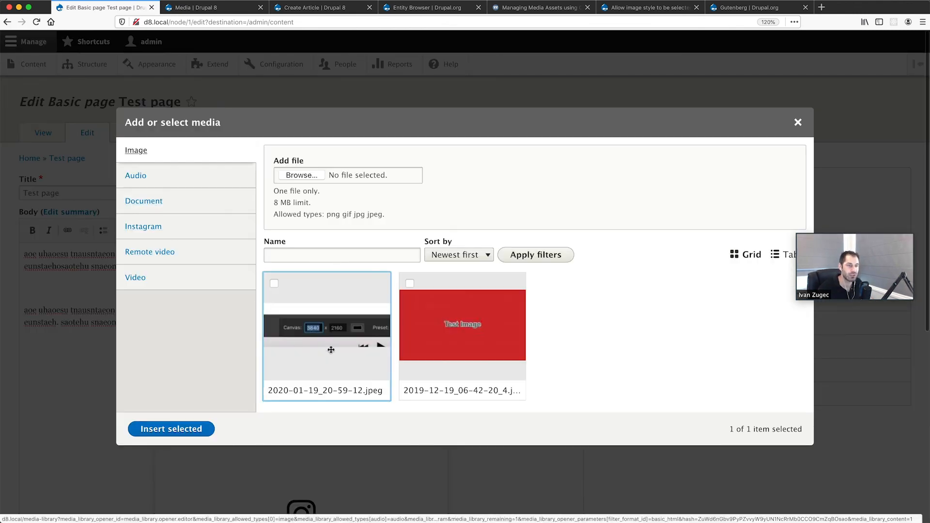
{"action": "left_click", "coordinate": [274, 283]}
{"action": "left_click", "coordinate": [170, 433]}
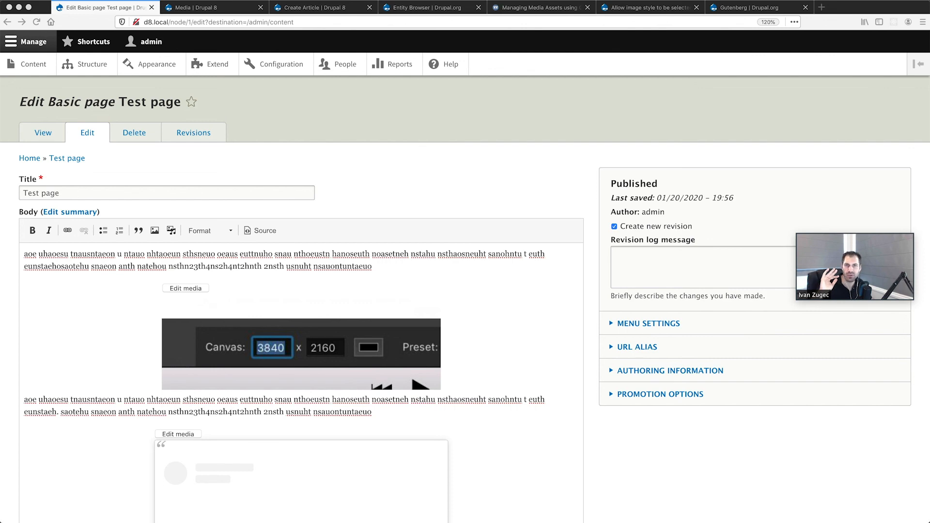
- Open the d8-media-88 (slides) Google Slides presentation in a new browser tab and show the Media Initiative slide
{"action": "left_click", "coordinate": [516, 147]}
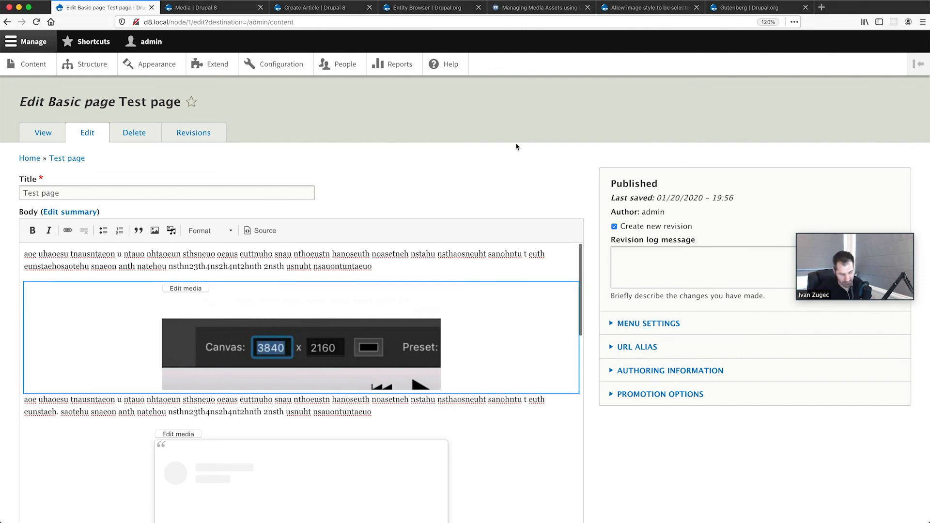
{"action": "key", "text": "super+t"}
{"action": "type", "text": "slid"}
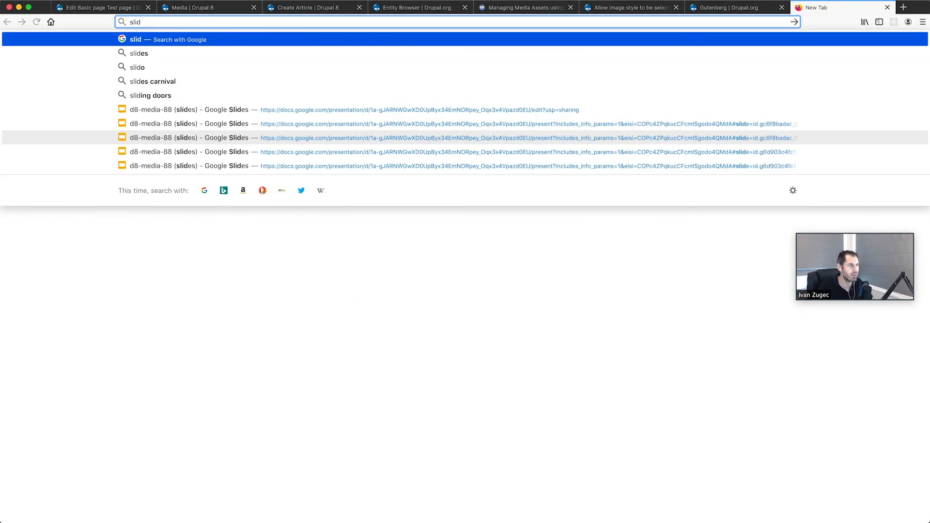
{"action": "left_click", "coordinate": [483, 109]}
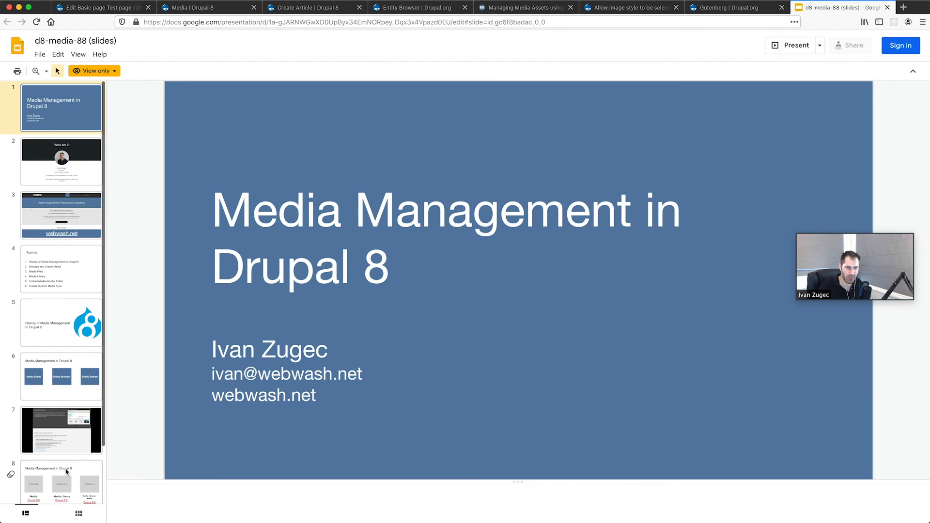
{"action": "left_click", "coordinate": [73, 435]}
{"action": "left_click", "coordinate": [70, 478]}
{"action": "left_click", "coordinate": [75, 411]}
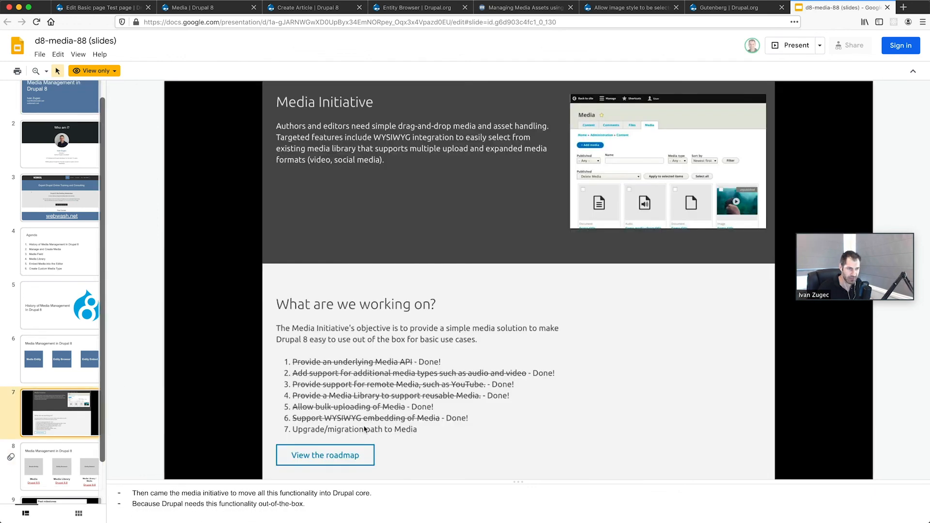